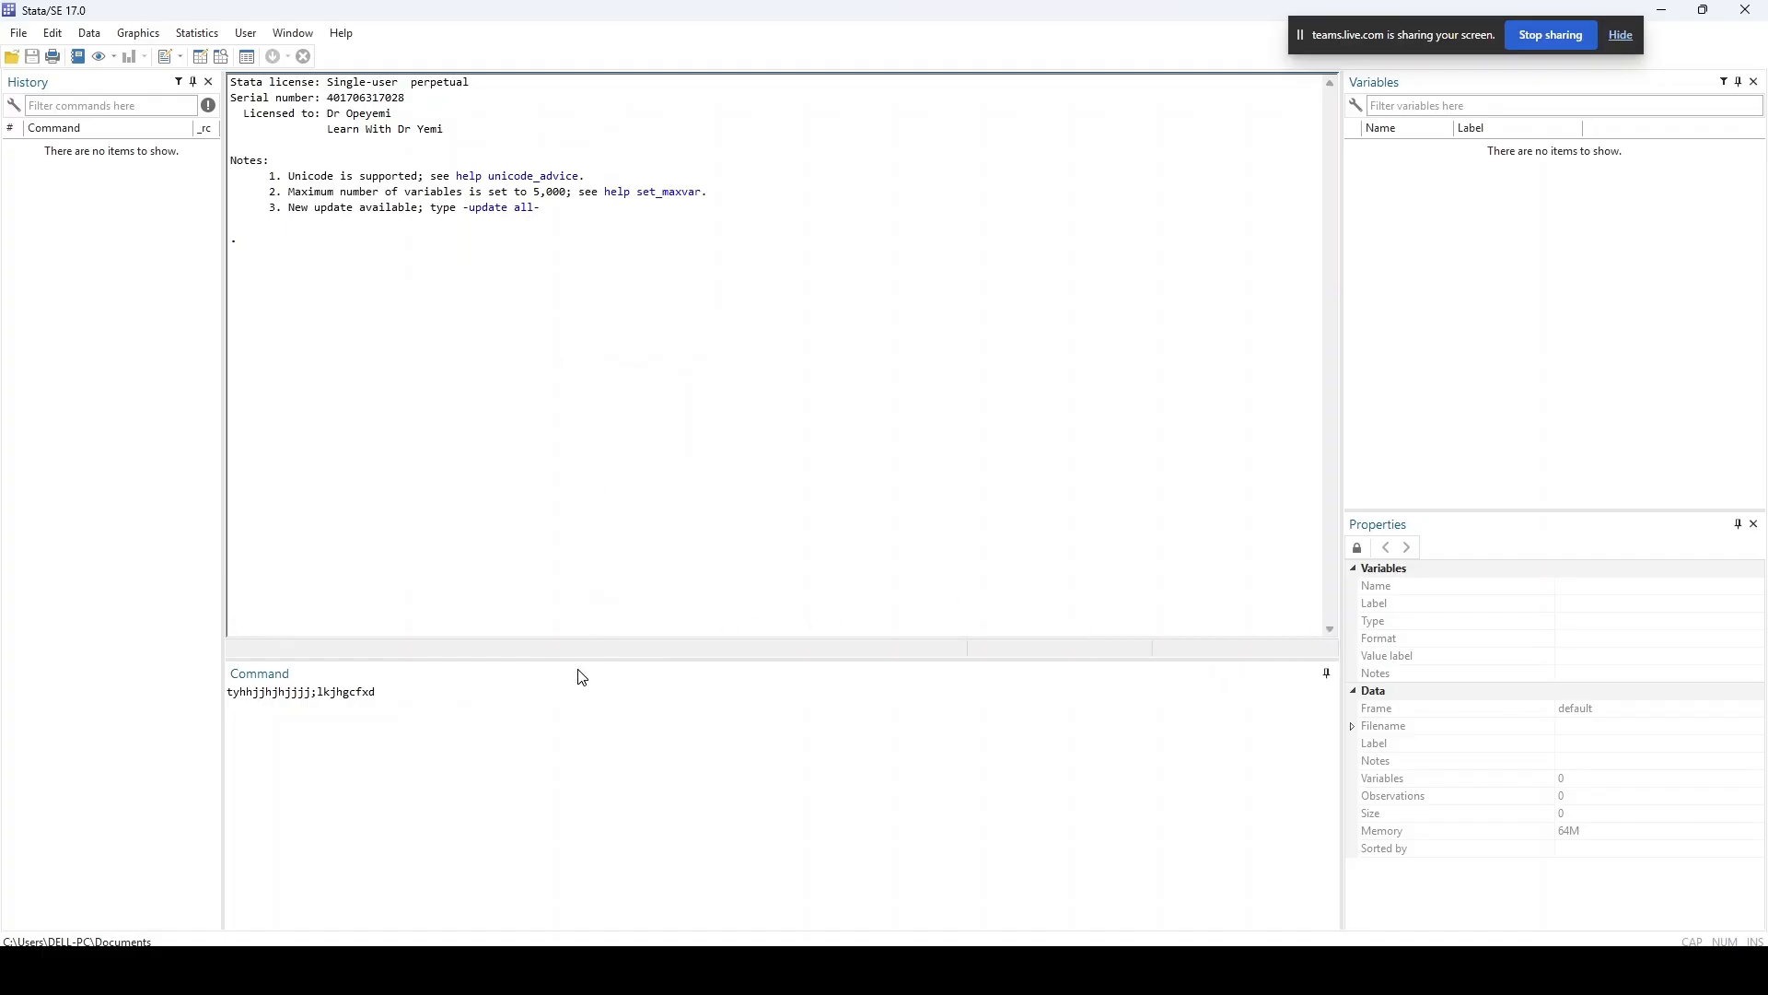
# - Shrink the Command pane to enlarge the Results area and delete the stray text from the command line
pyautogui.moveTo(581, 659); pyautogui.dragTo(661, 755)
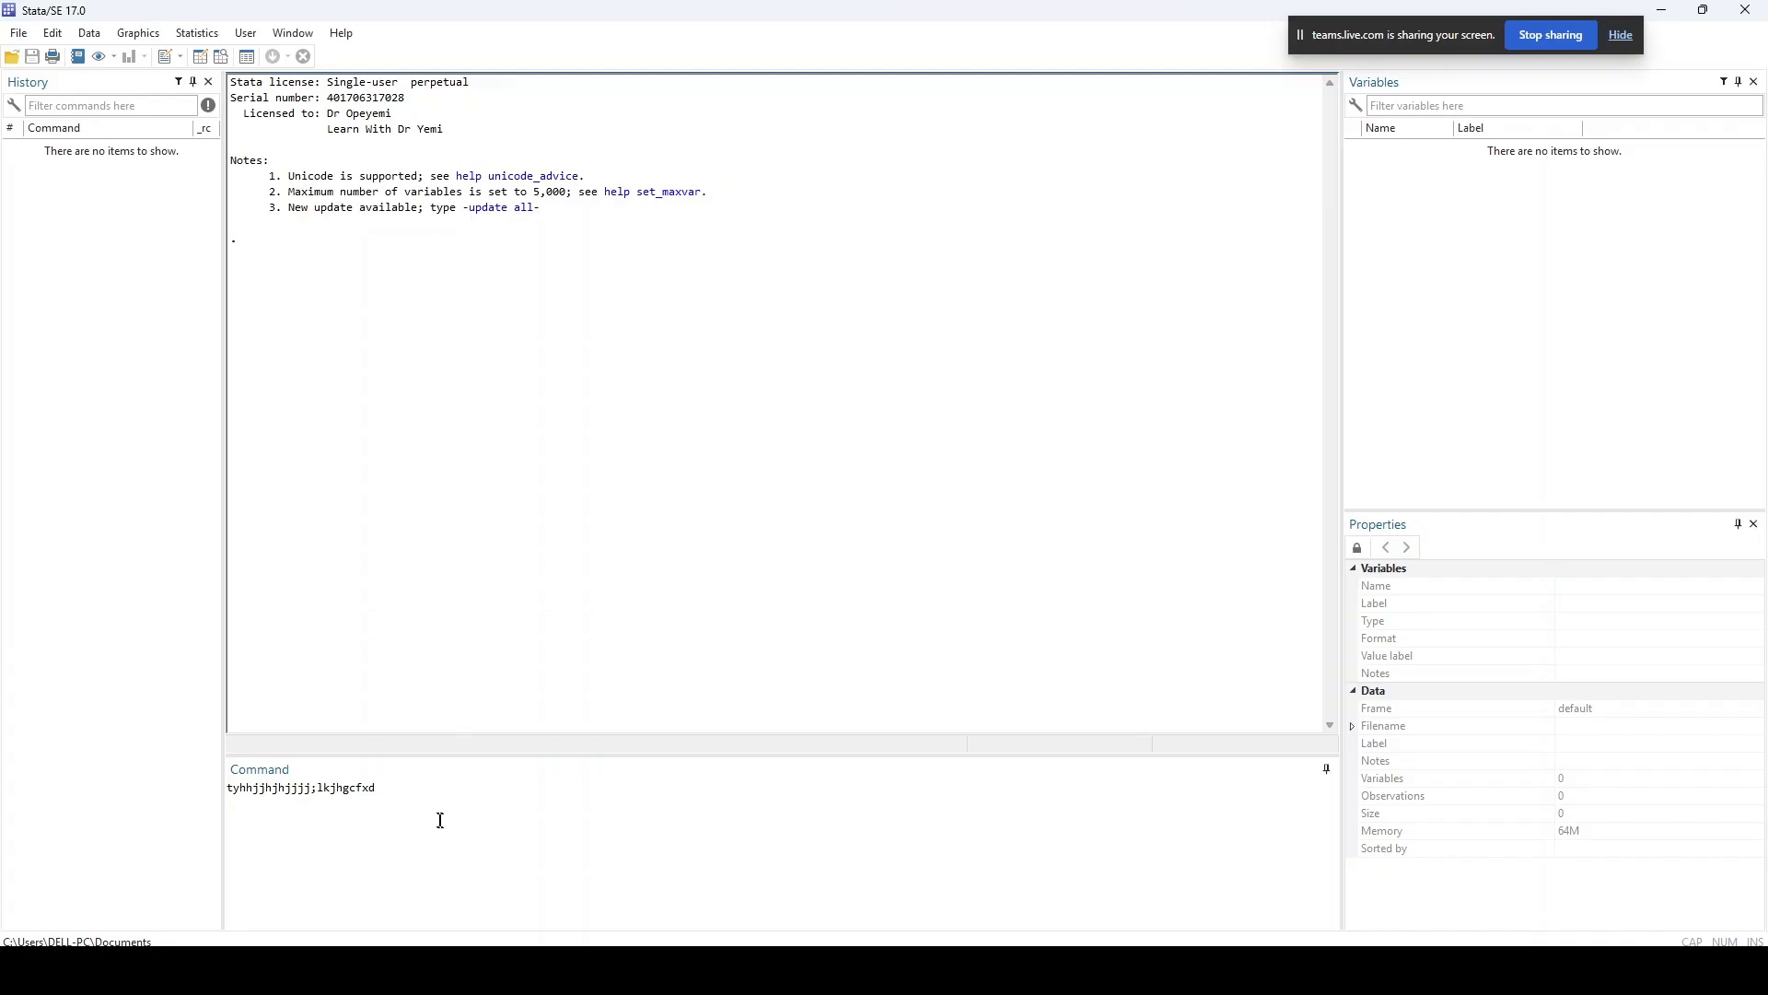
pyautogui.moveTo(442, 813); pyautogui.dragTo(228, 787)
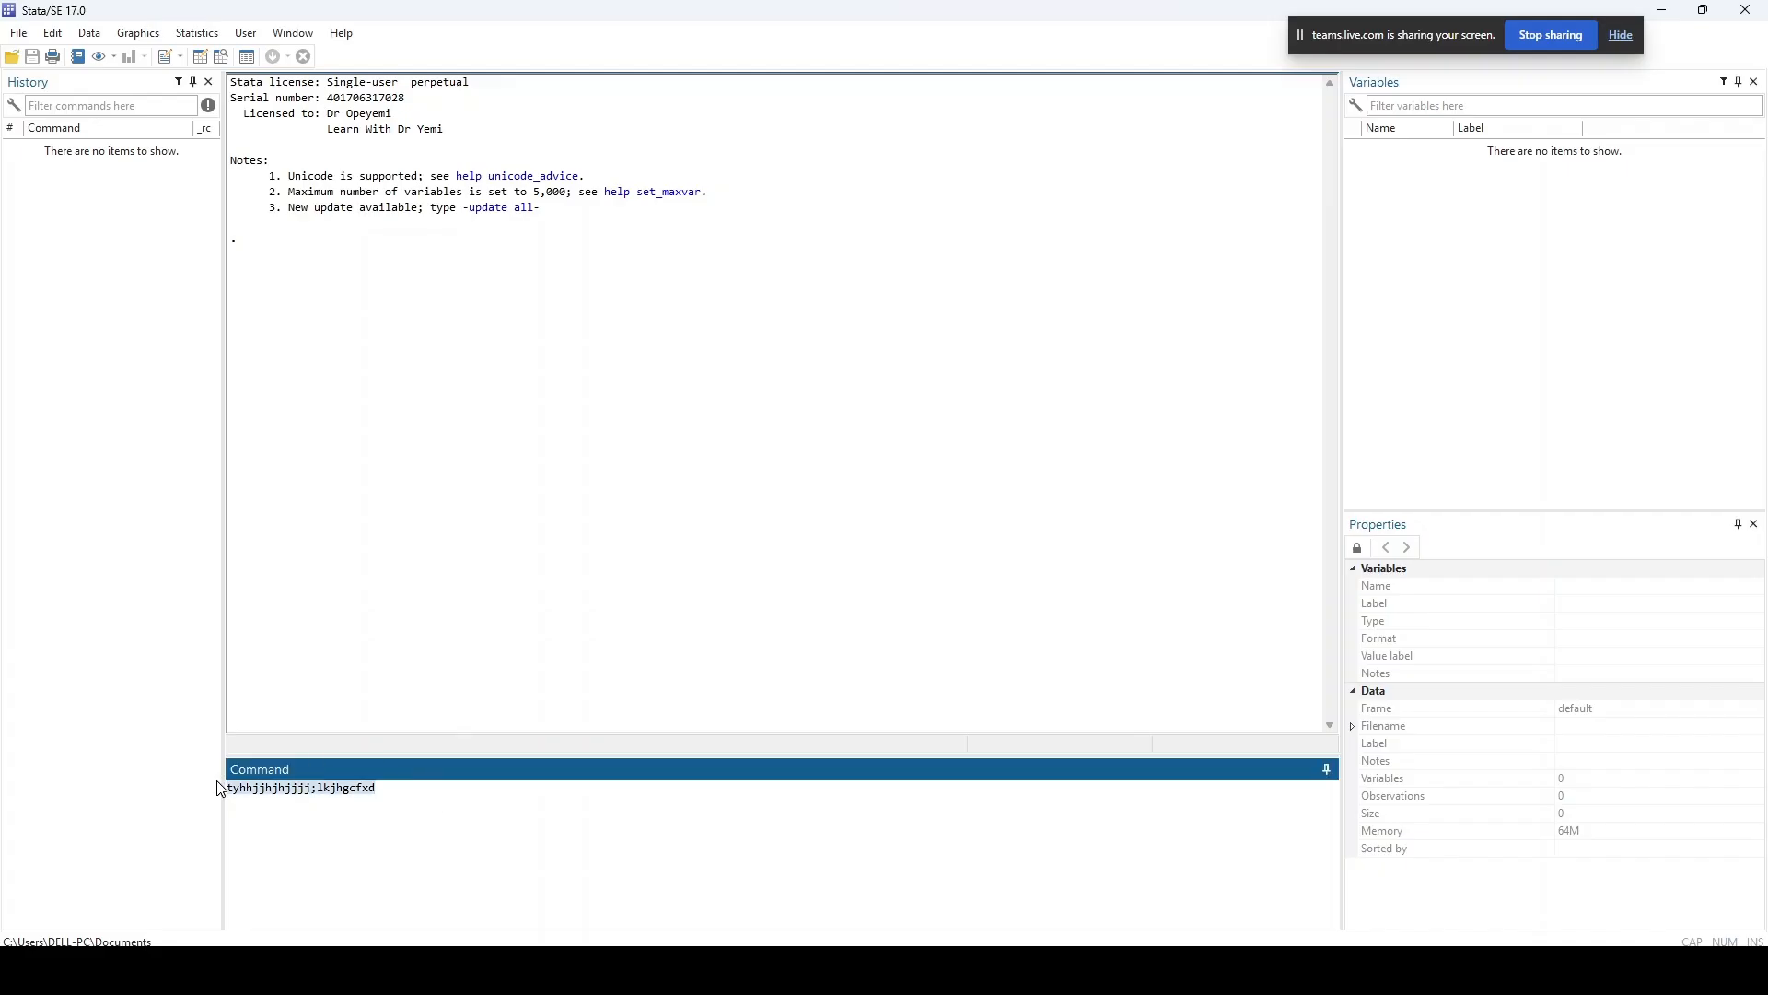
pyautogui.press('BackSpace')
# - Enter trial text in the Command pane, try entering more from the Results area, and clear it all
pyautogui.write('tthjhhhhhh')
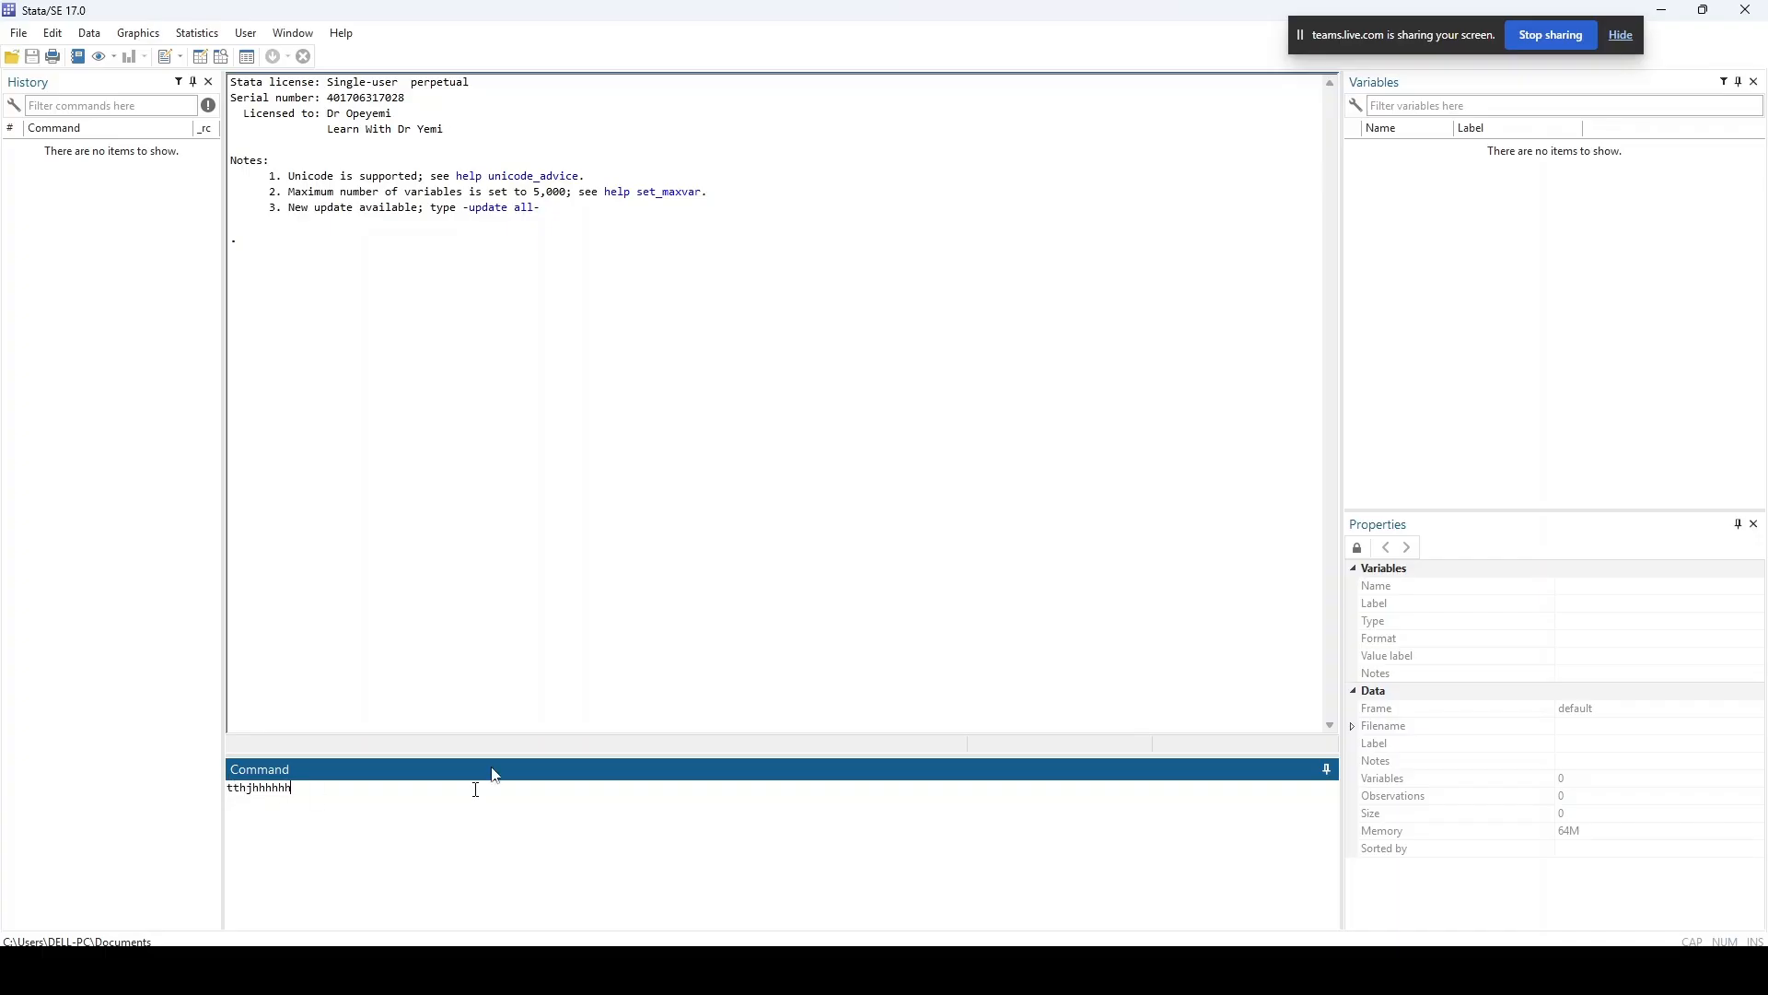
pyautogui.click(736, 341)
pyautogui.write('hhhjjjk')
pyautogui.hotkey('ctrl', 'a')
pyautogui.press('BackSpace')
# - Look at the log file options and the bar chart settings, closing the chart dialog without creating a graph
pyautogui.click(18, 34)
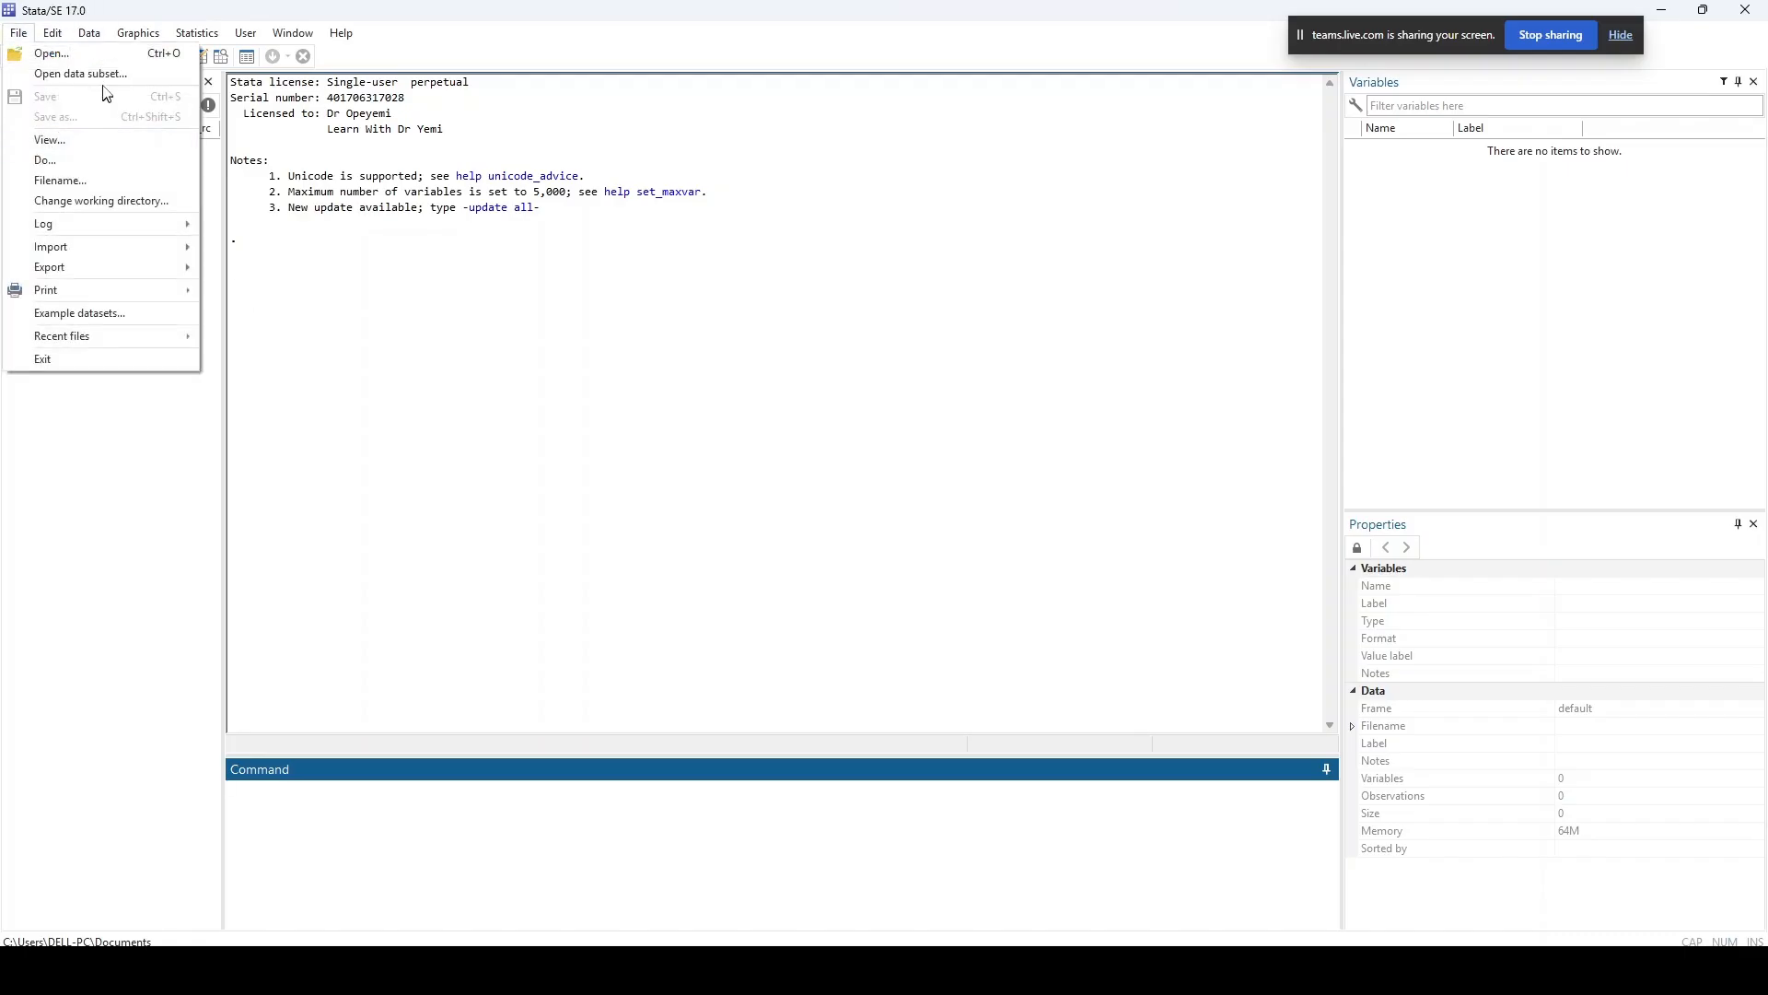
pyautogui.moveTo(98, 231)
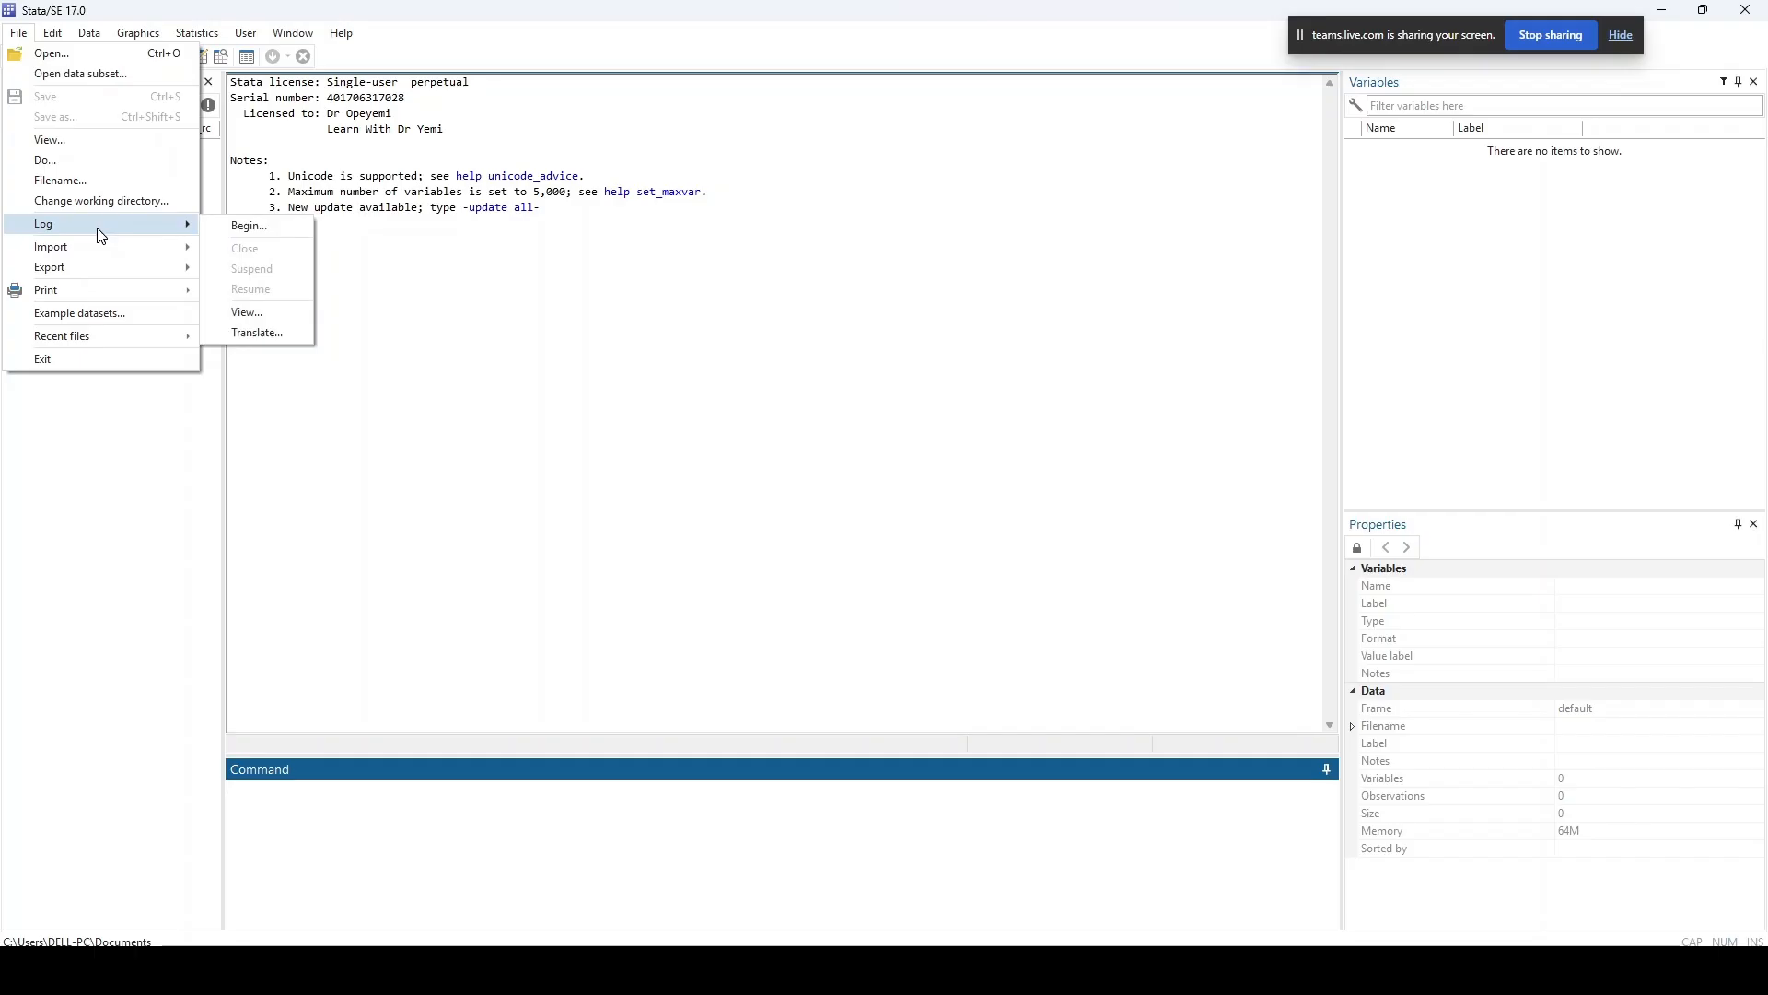
pyautogui.click(679, 387)
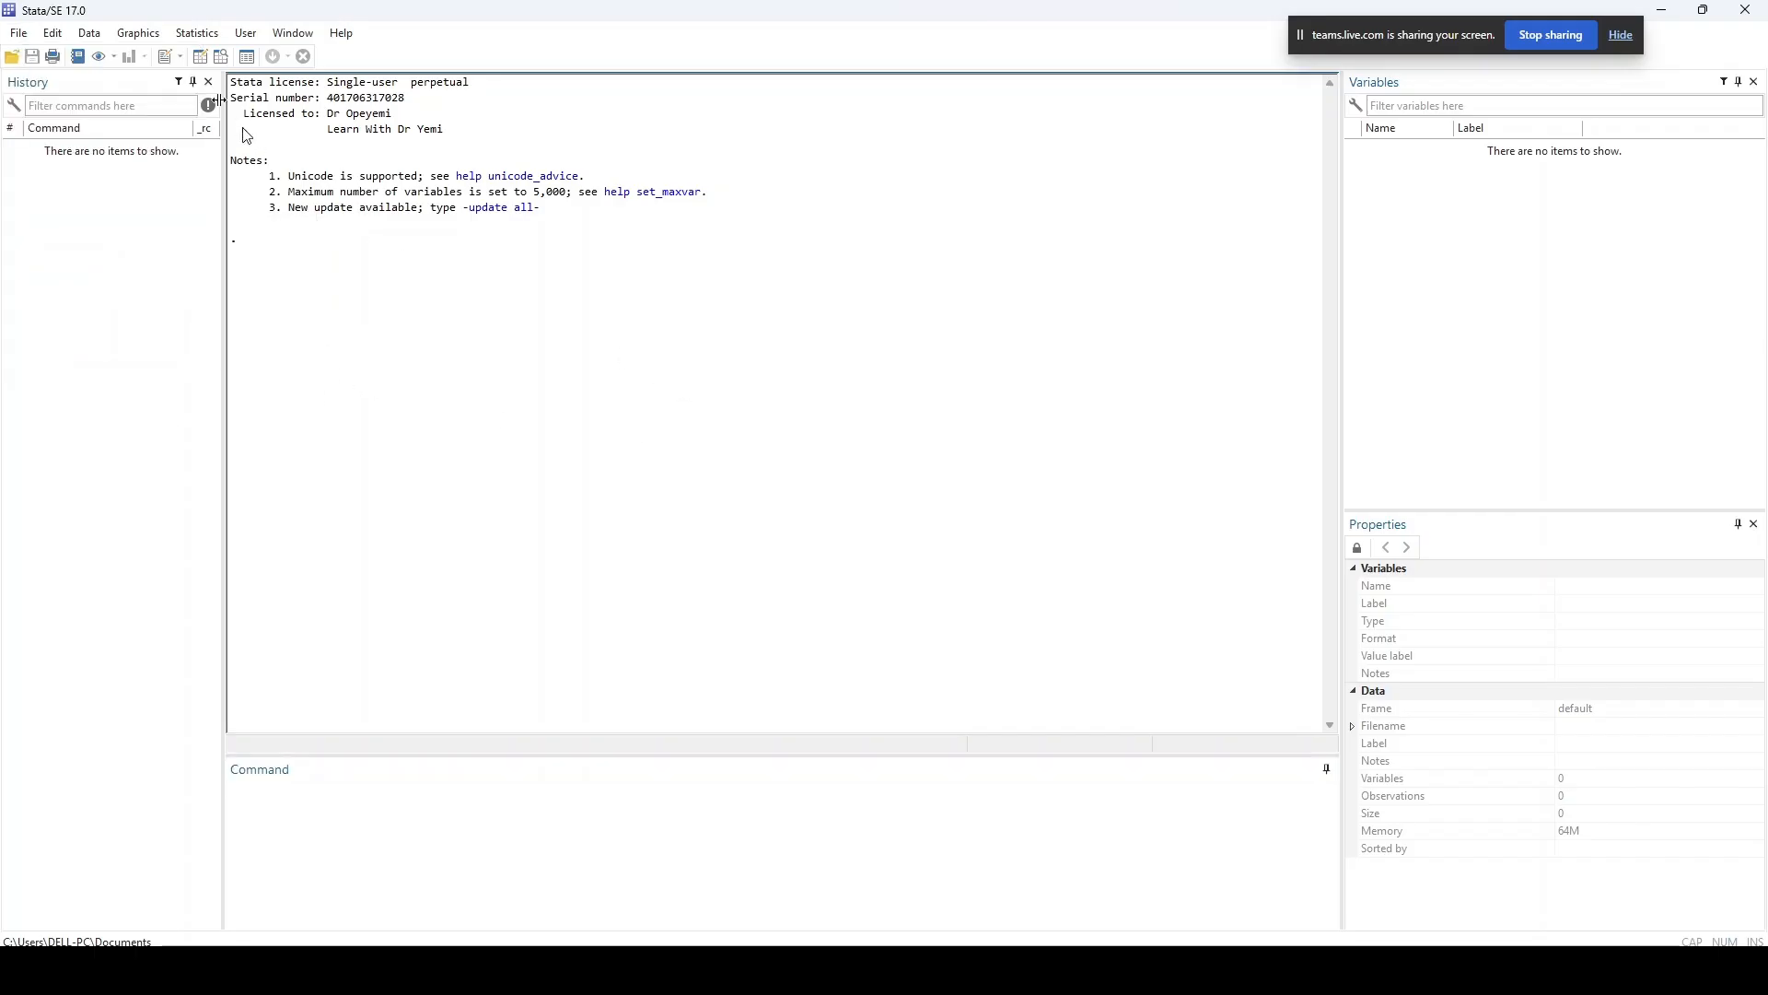
pyautogui.click(152, 35)
pyautogui.click(181, 81)
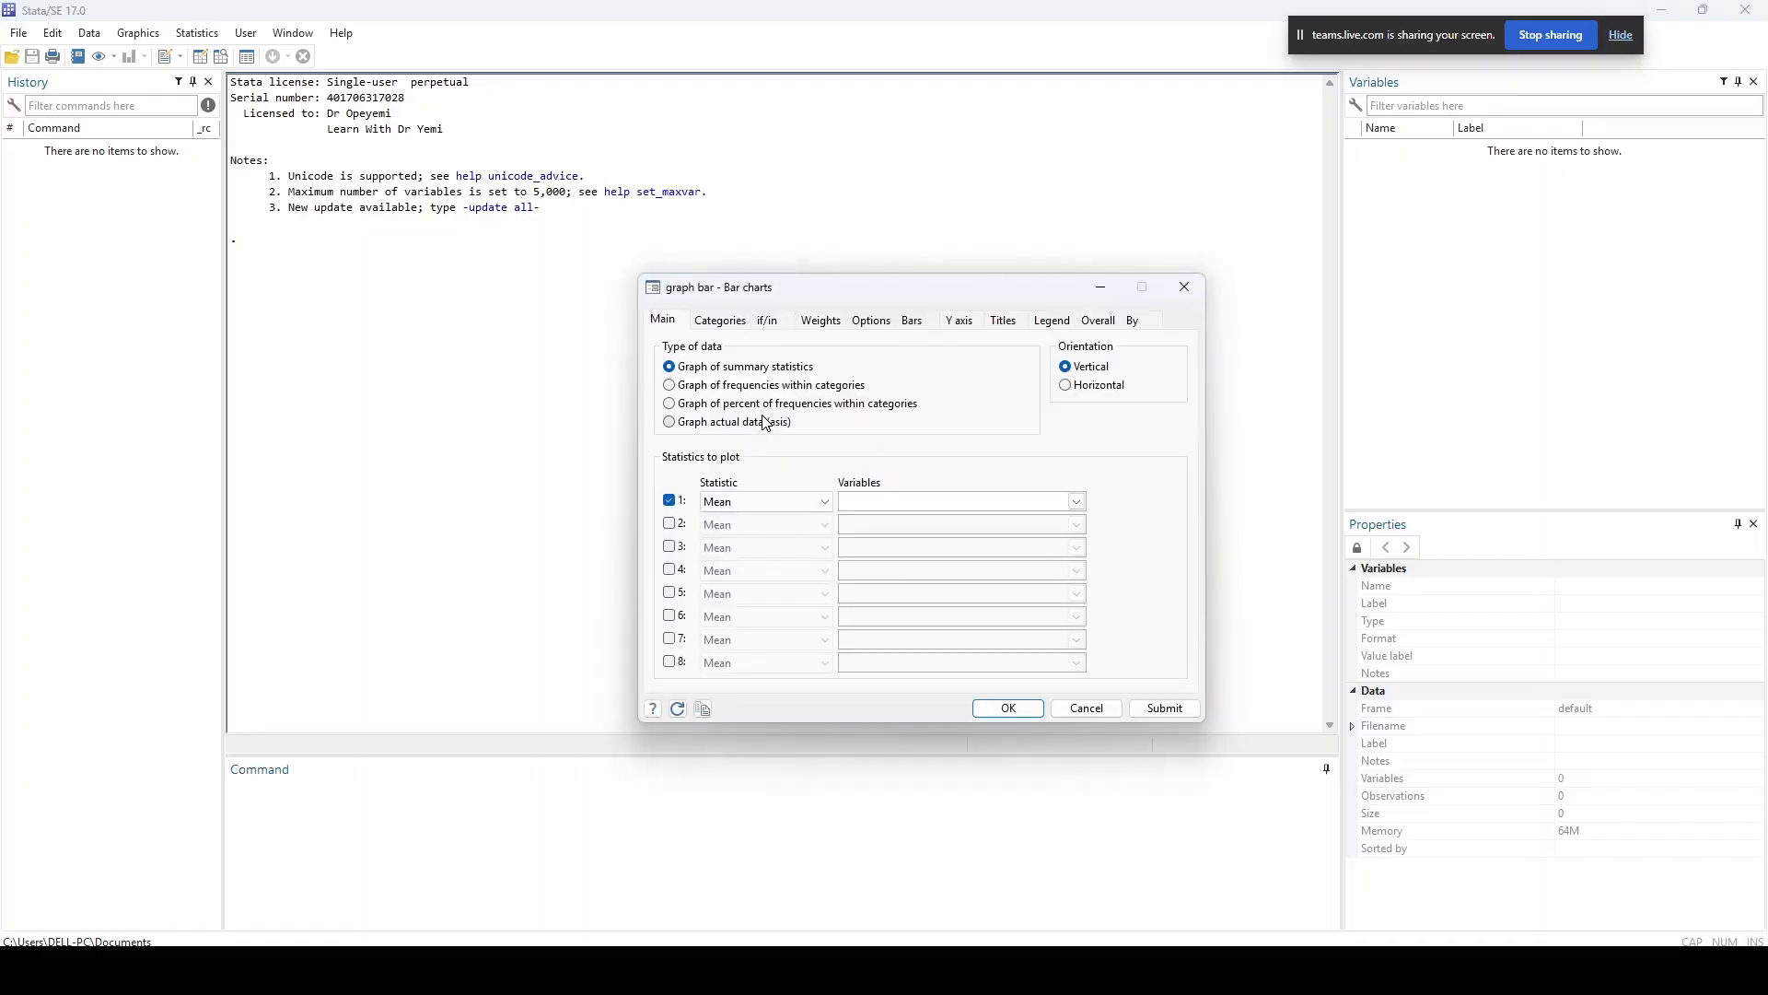
pyautogui.click(1185, 287)
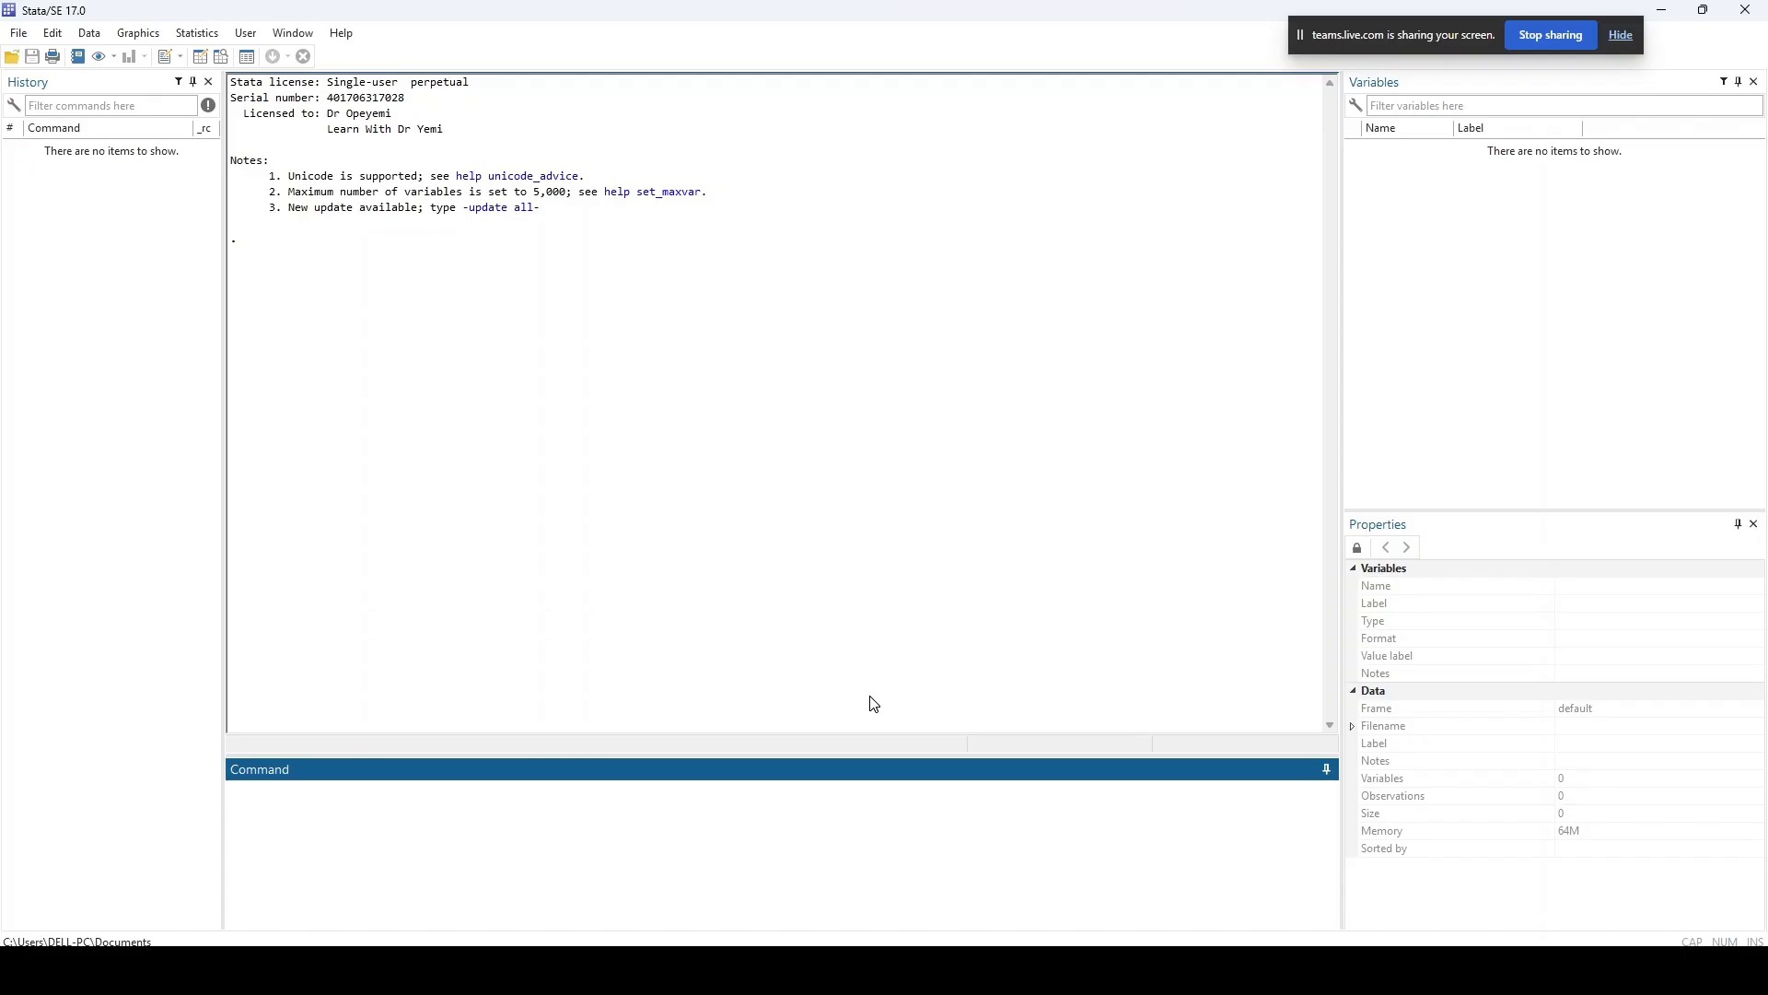
# - Enlarge the Command pane, run "help anova" to view the help entry at full window size, and close it
pyautogui.moveTo(752, 757); pyautogui.dragTo(747, 354)
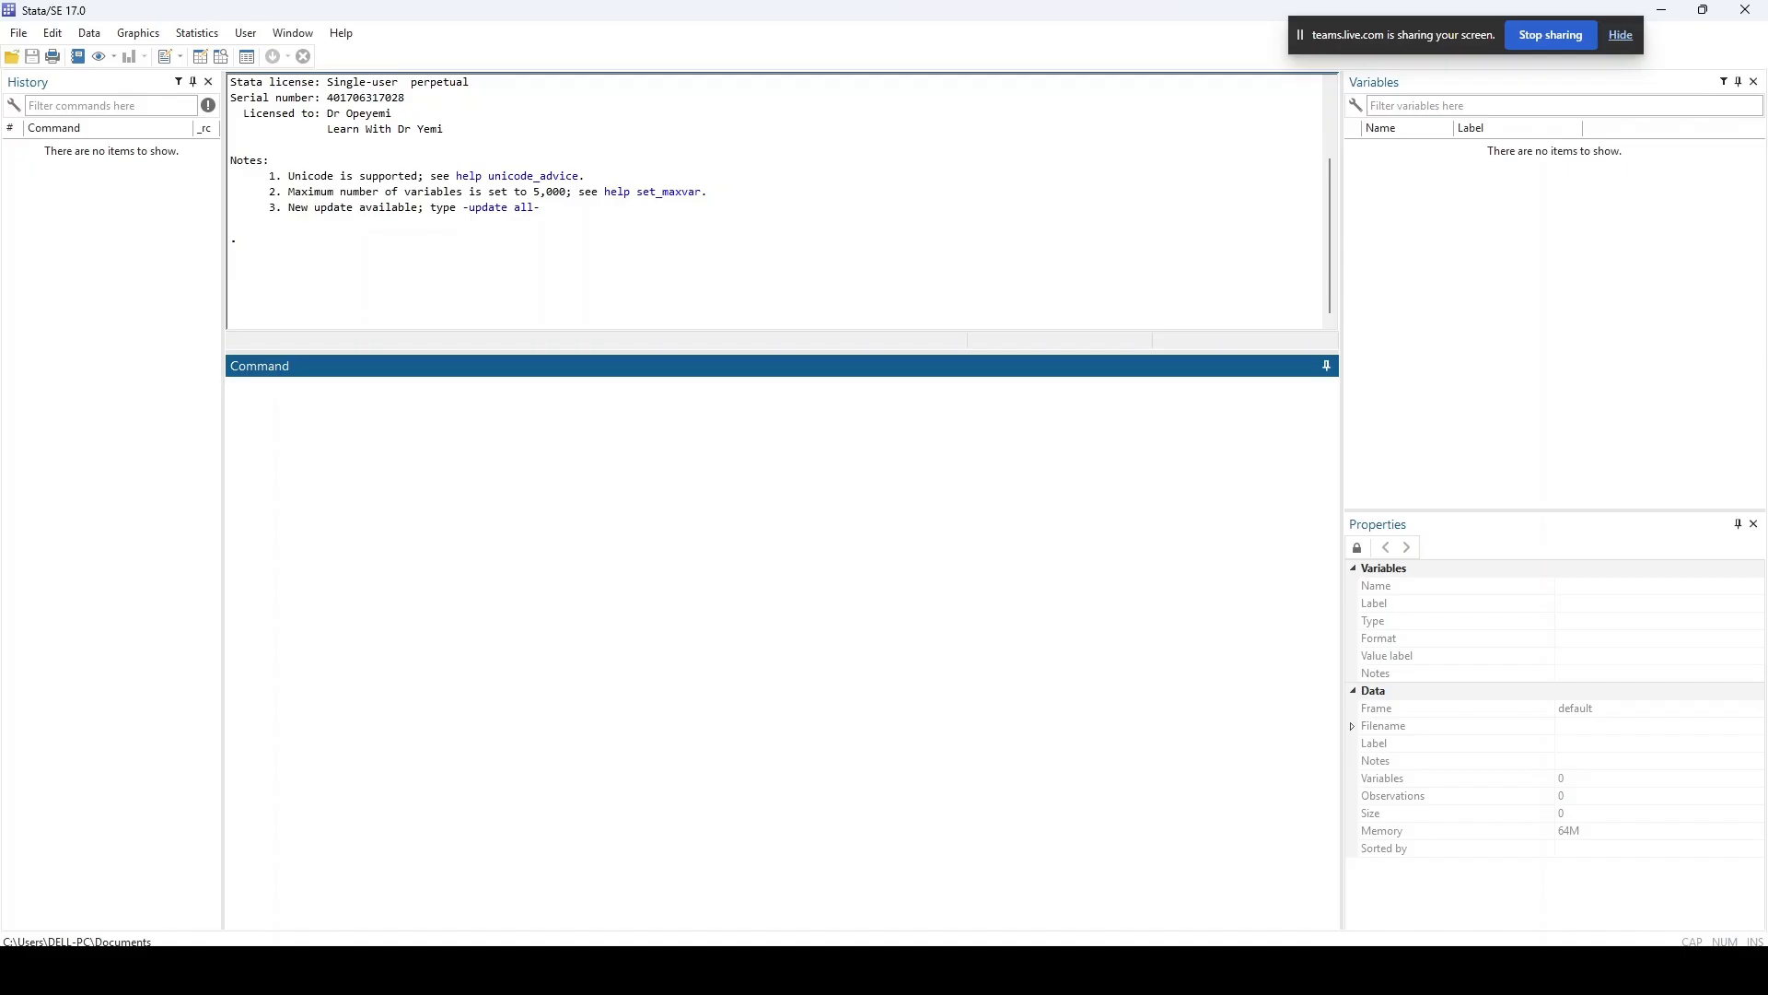
pyautogui.write('help')
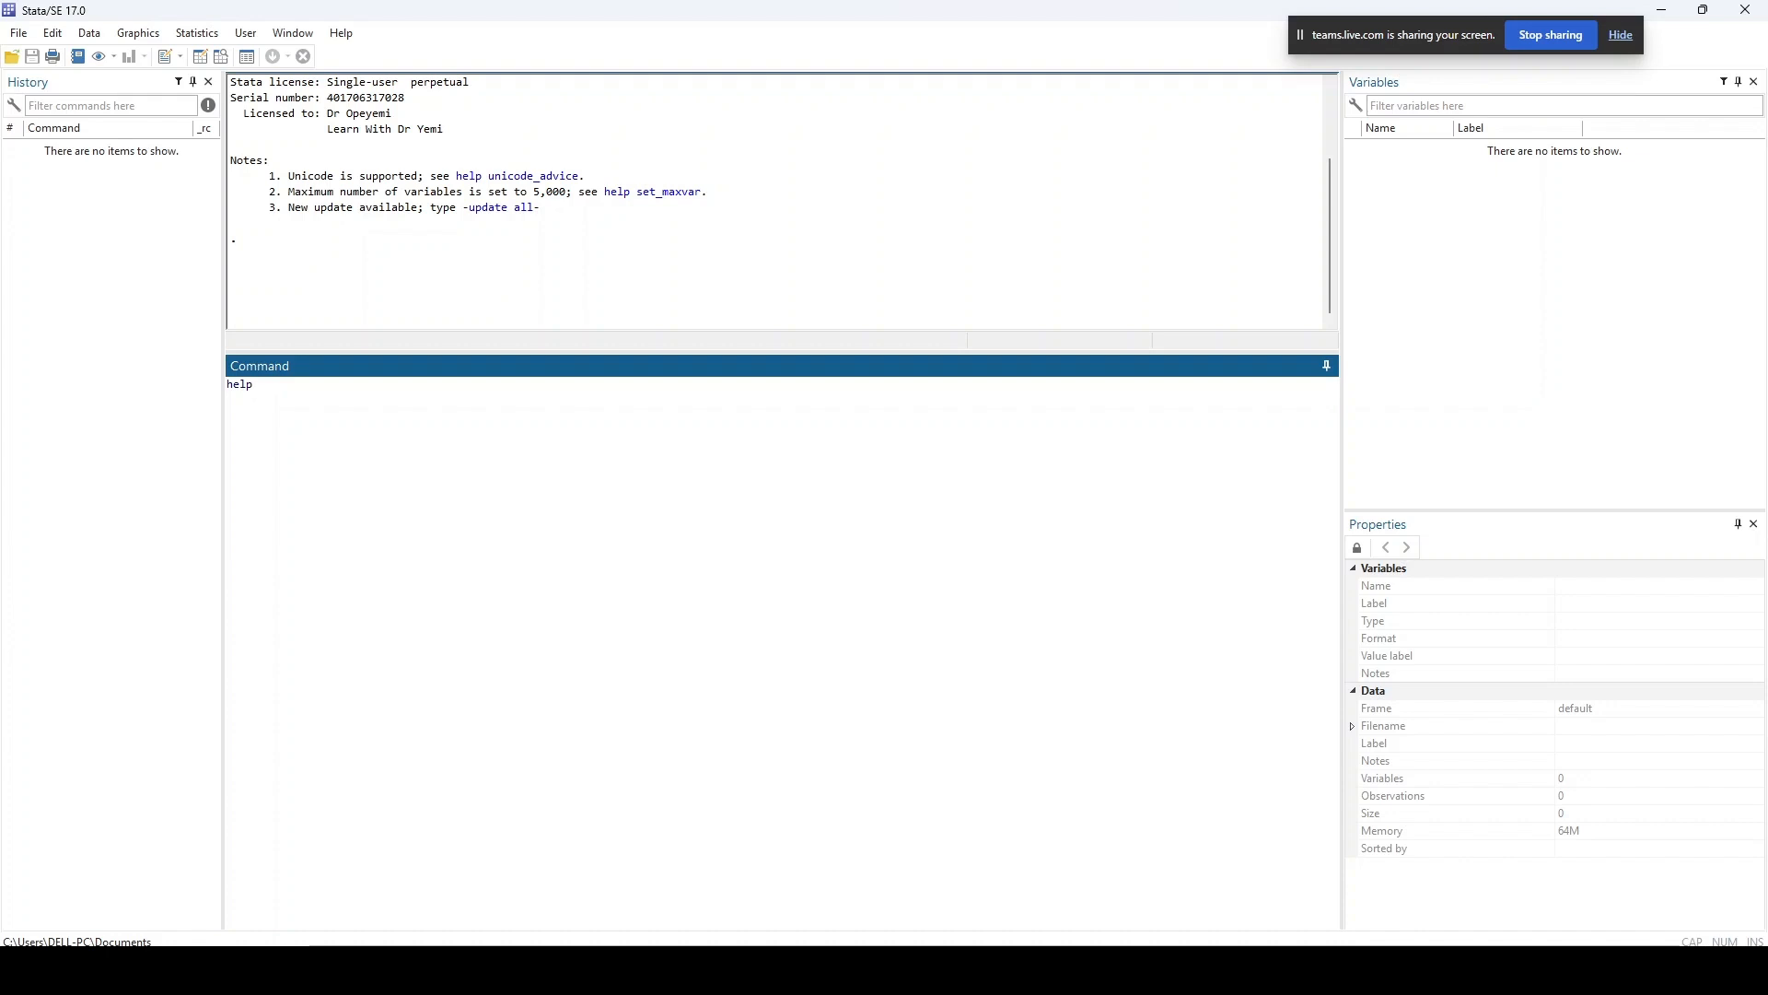
pyautogui.write('anova')
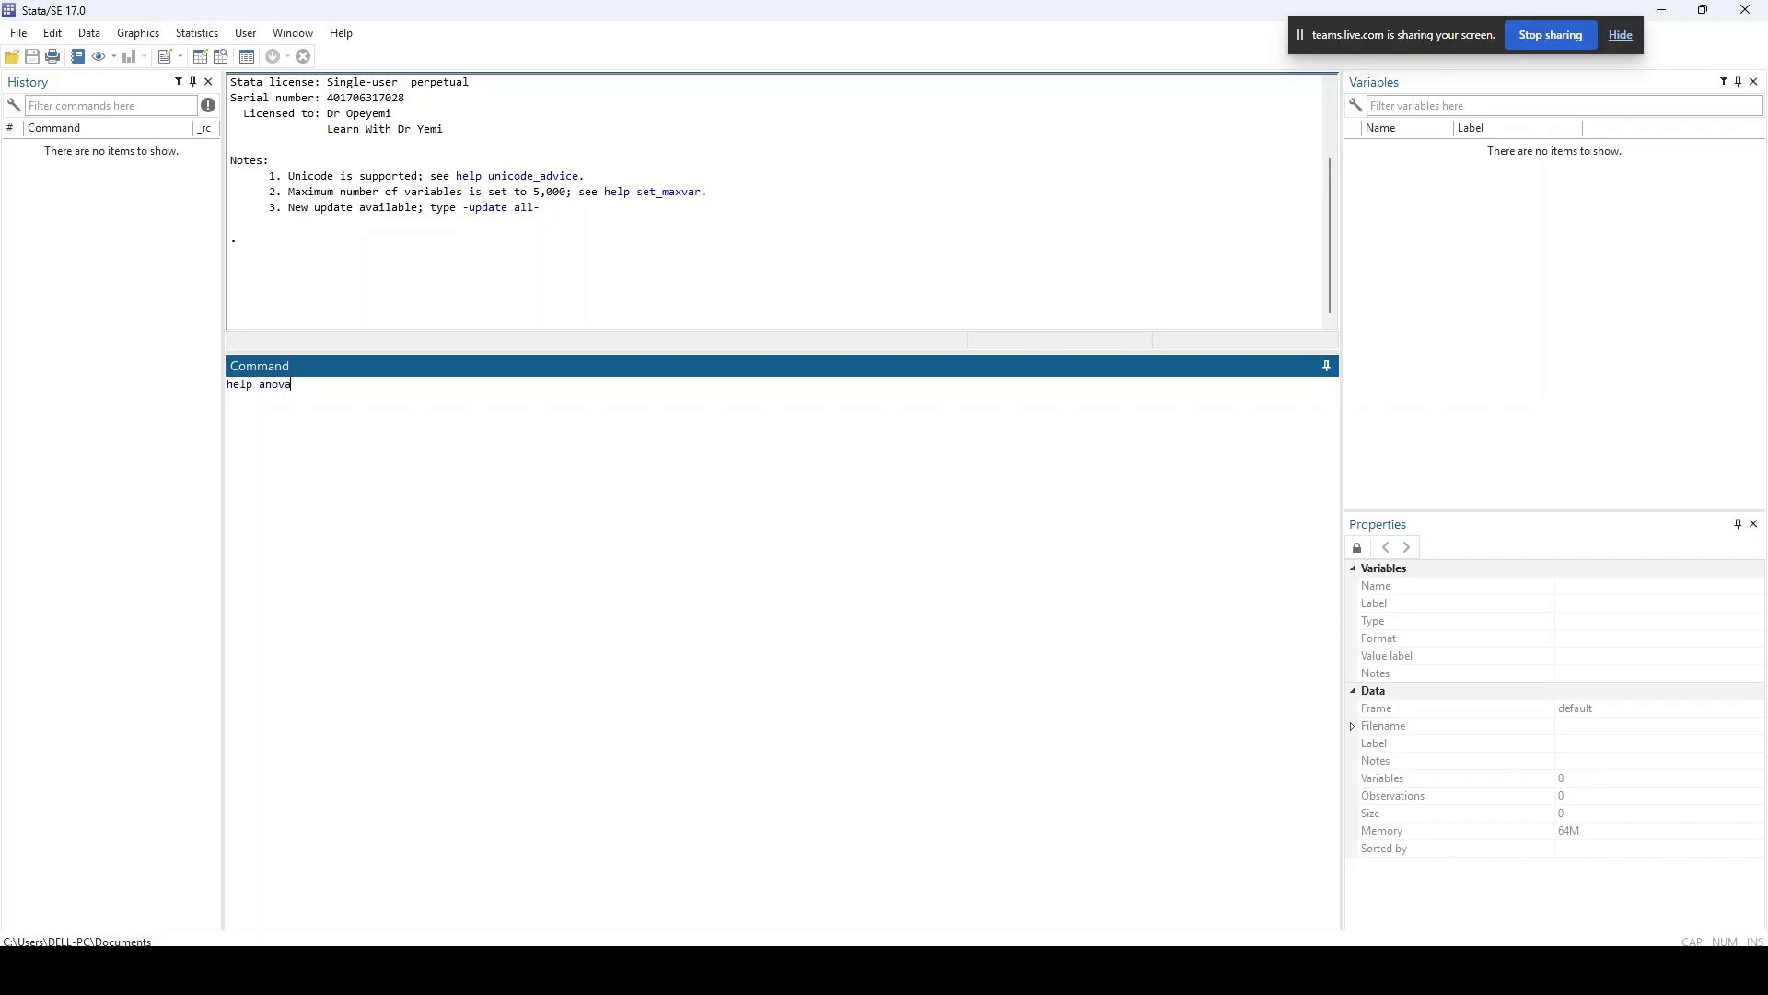
pyautogui.press('Return')
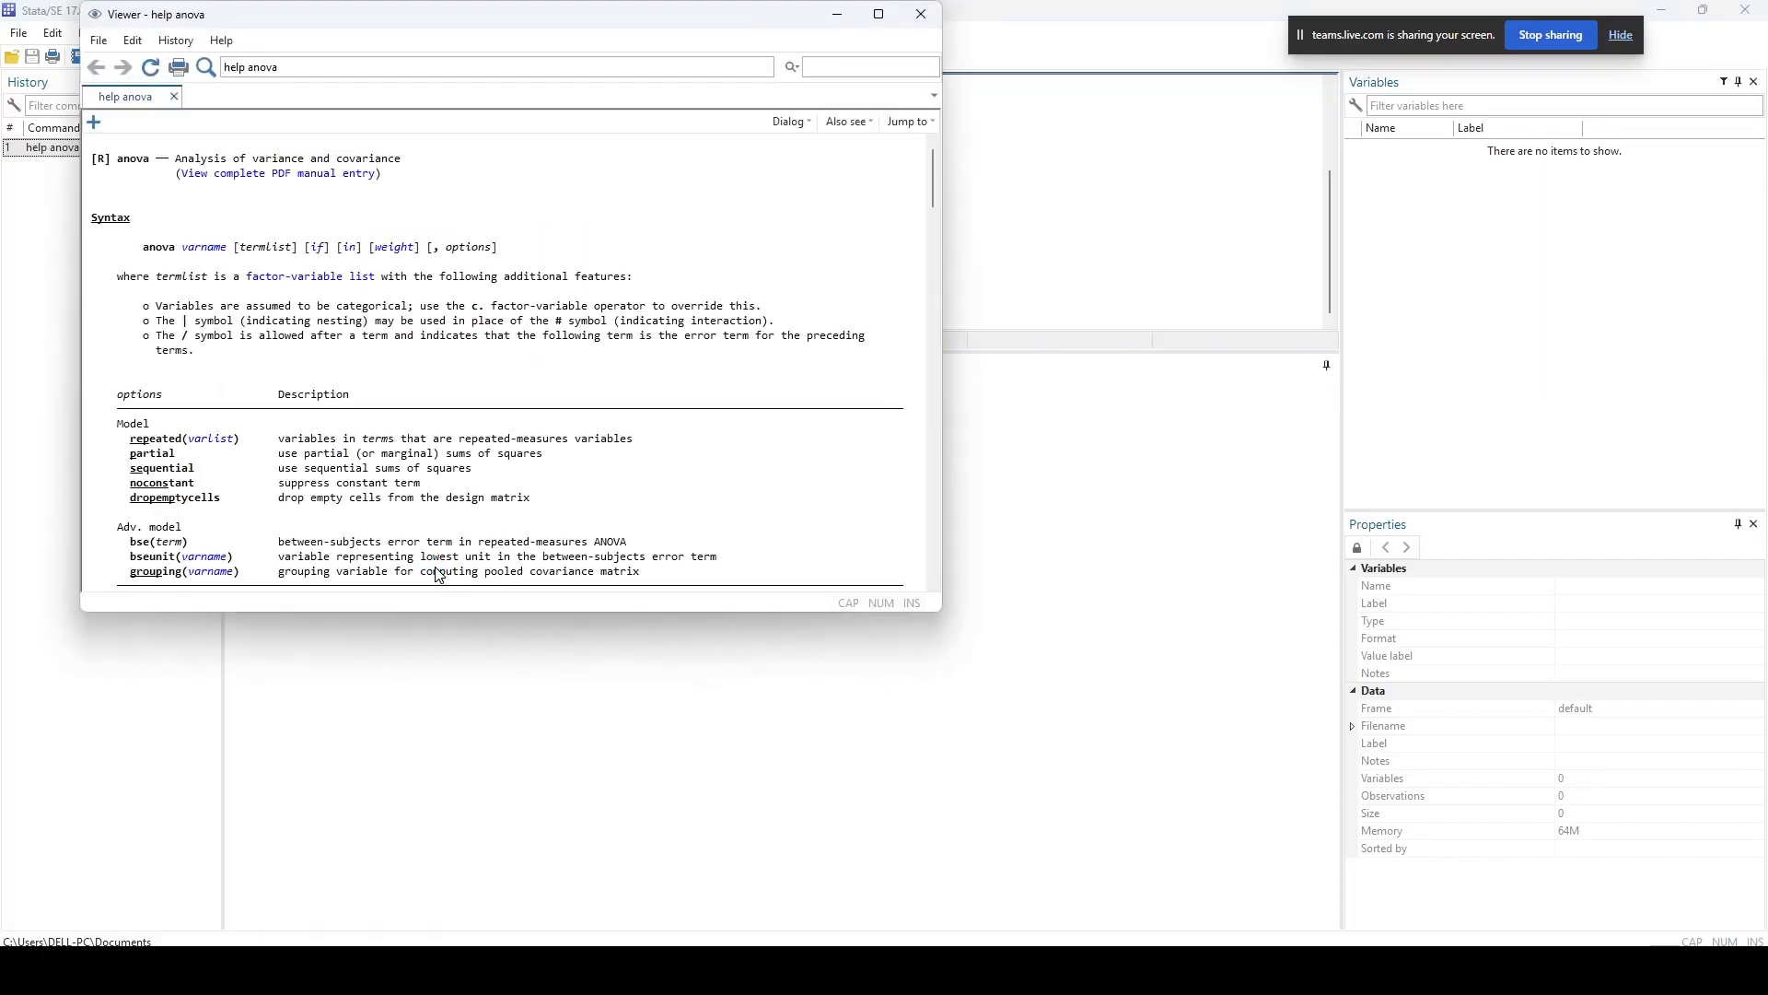
pyautogui.click(877, 13)
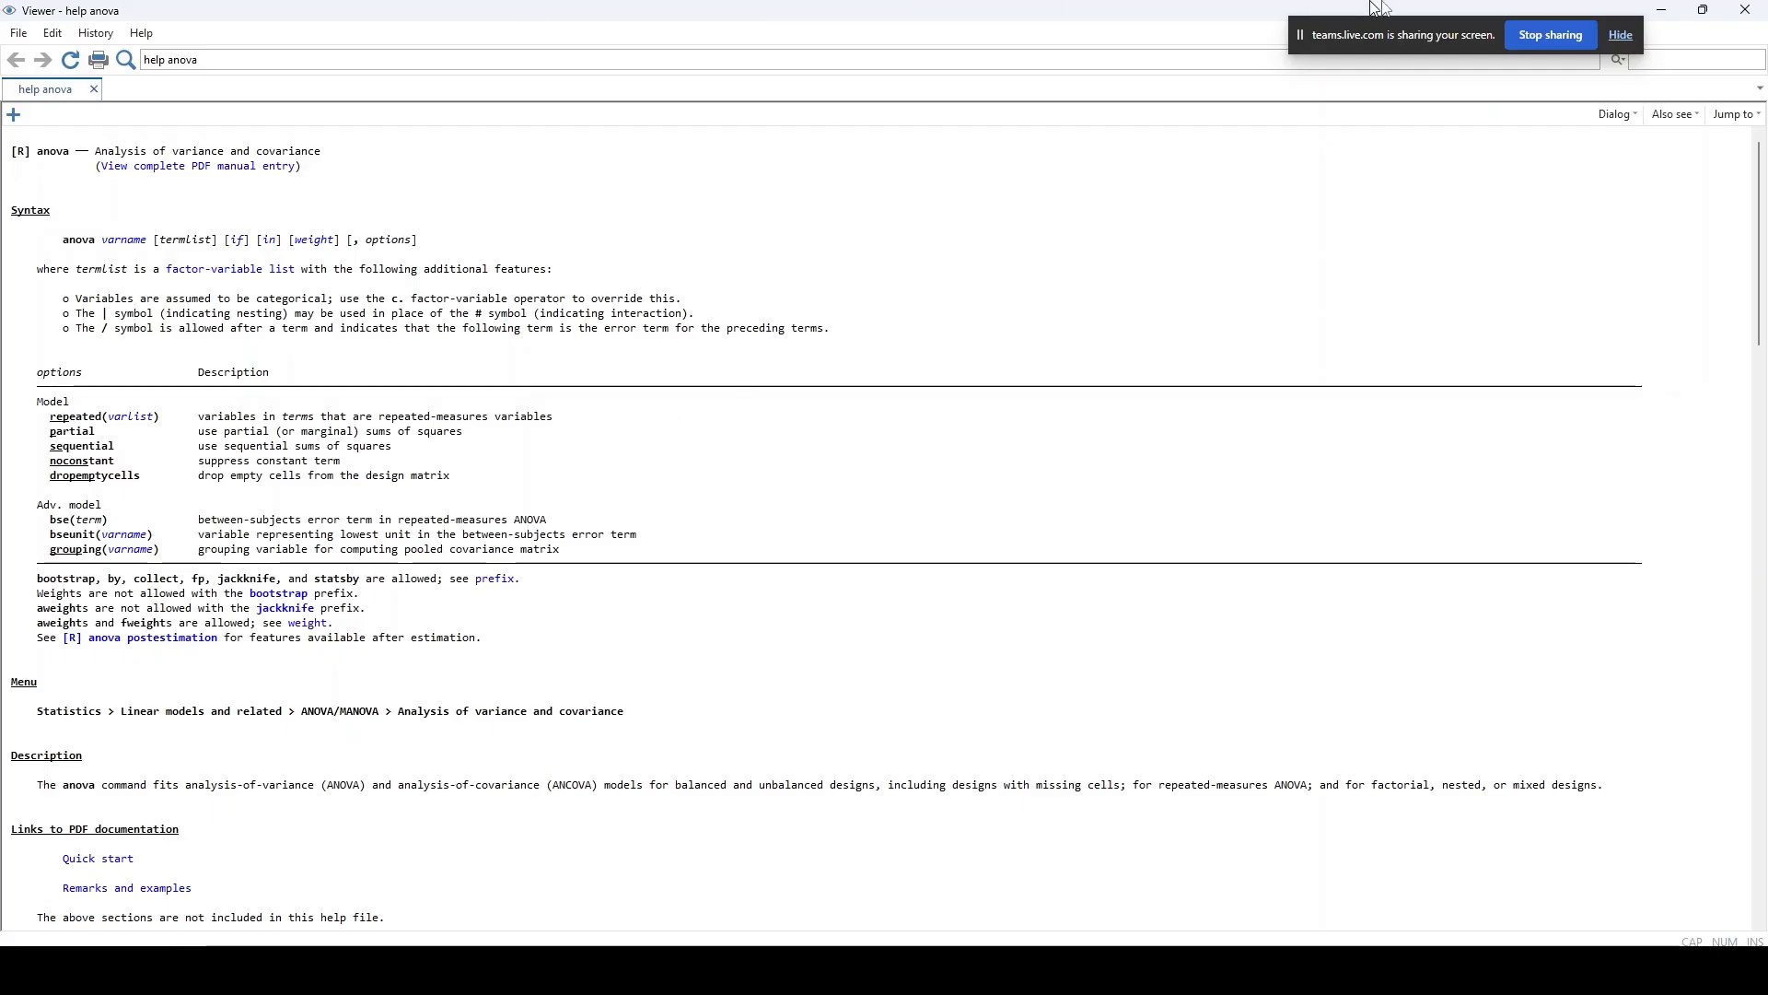
pyautogui.click(1750, 11)
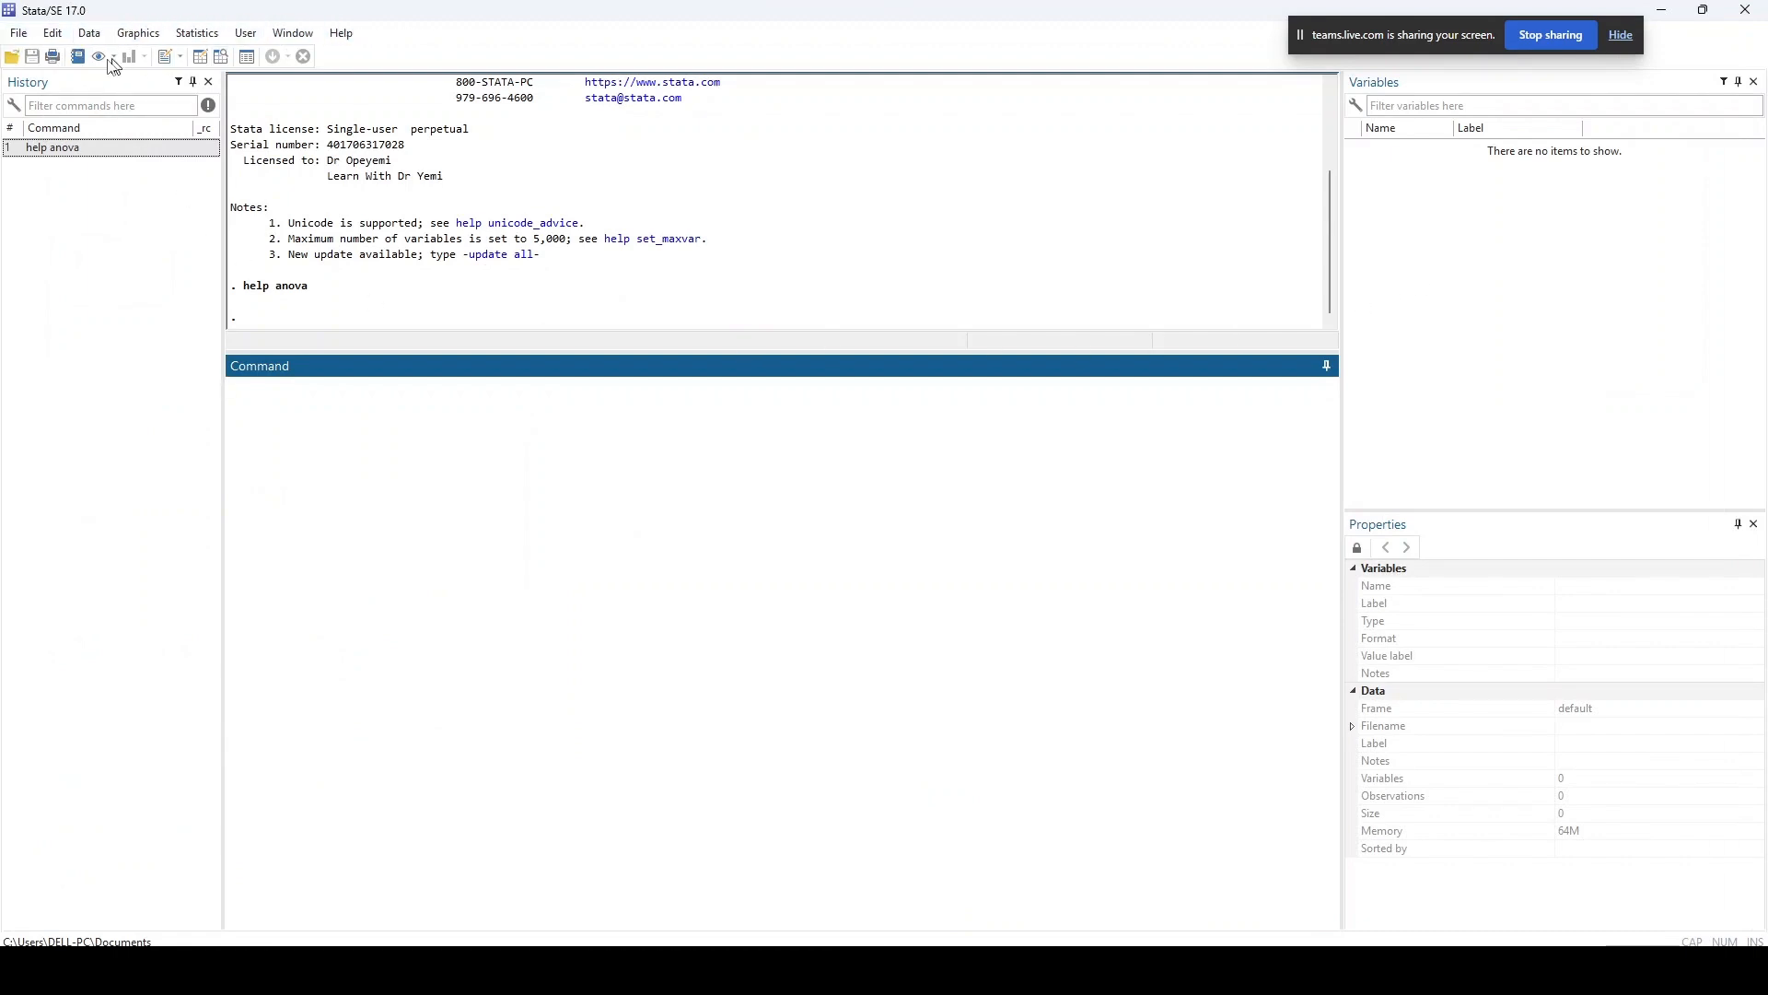
# - Look at the dialog for opening Stata files and the Viewer's advice on finding help, closing each without changes
pyautogui.click(12, 57)
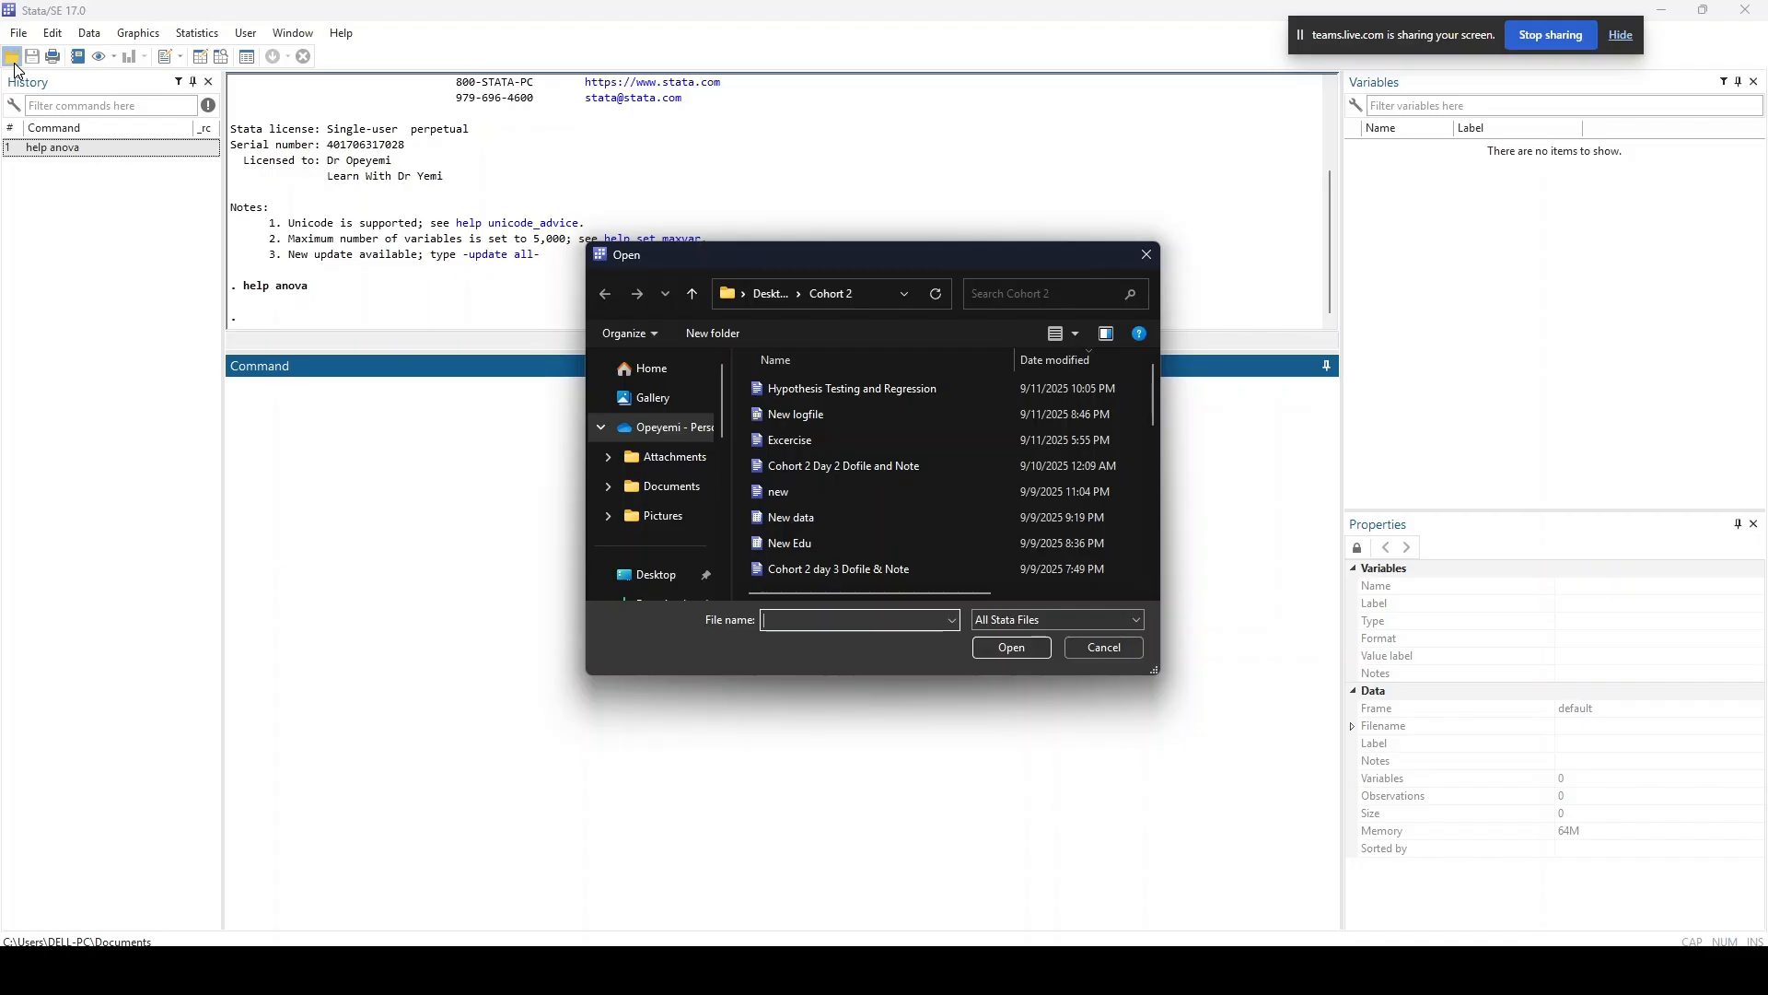
pyautogui.click(1147, 255)
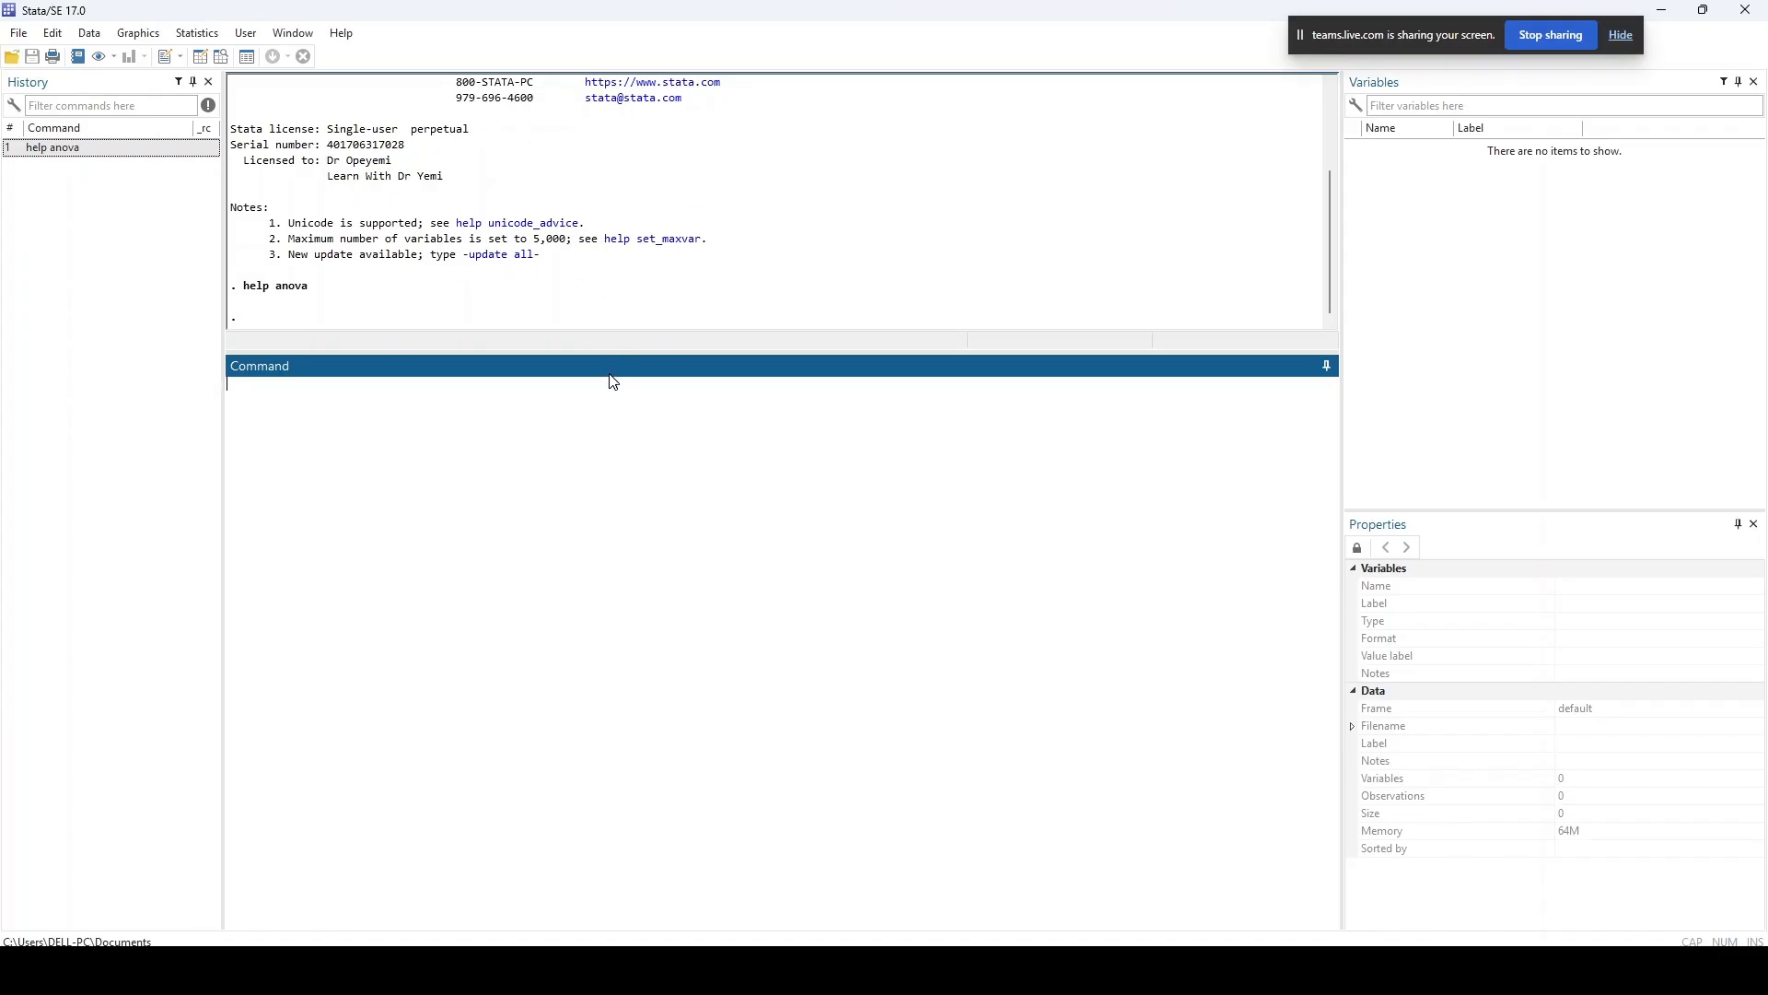
pyautogui.click(97, 53)
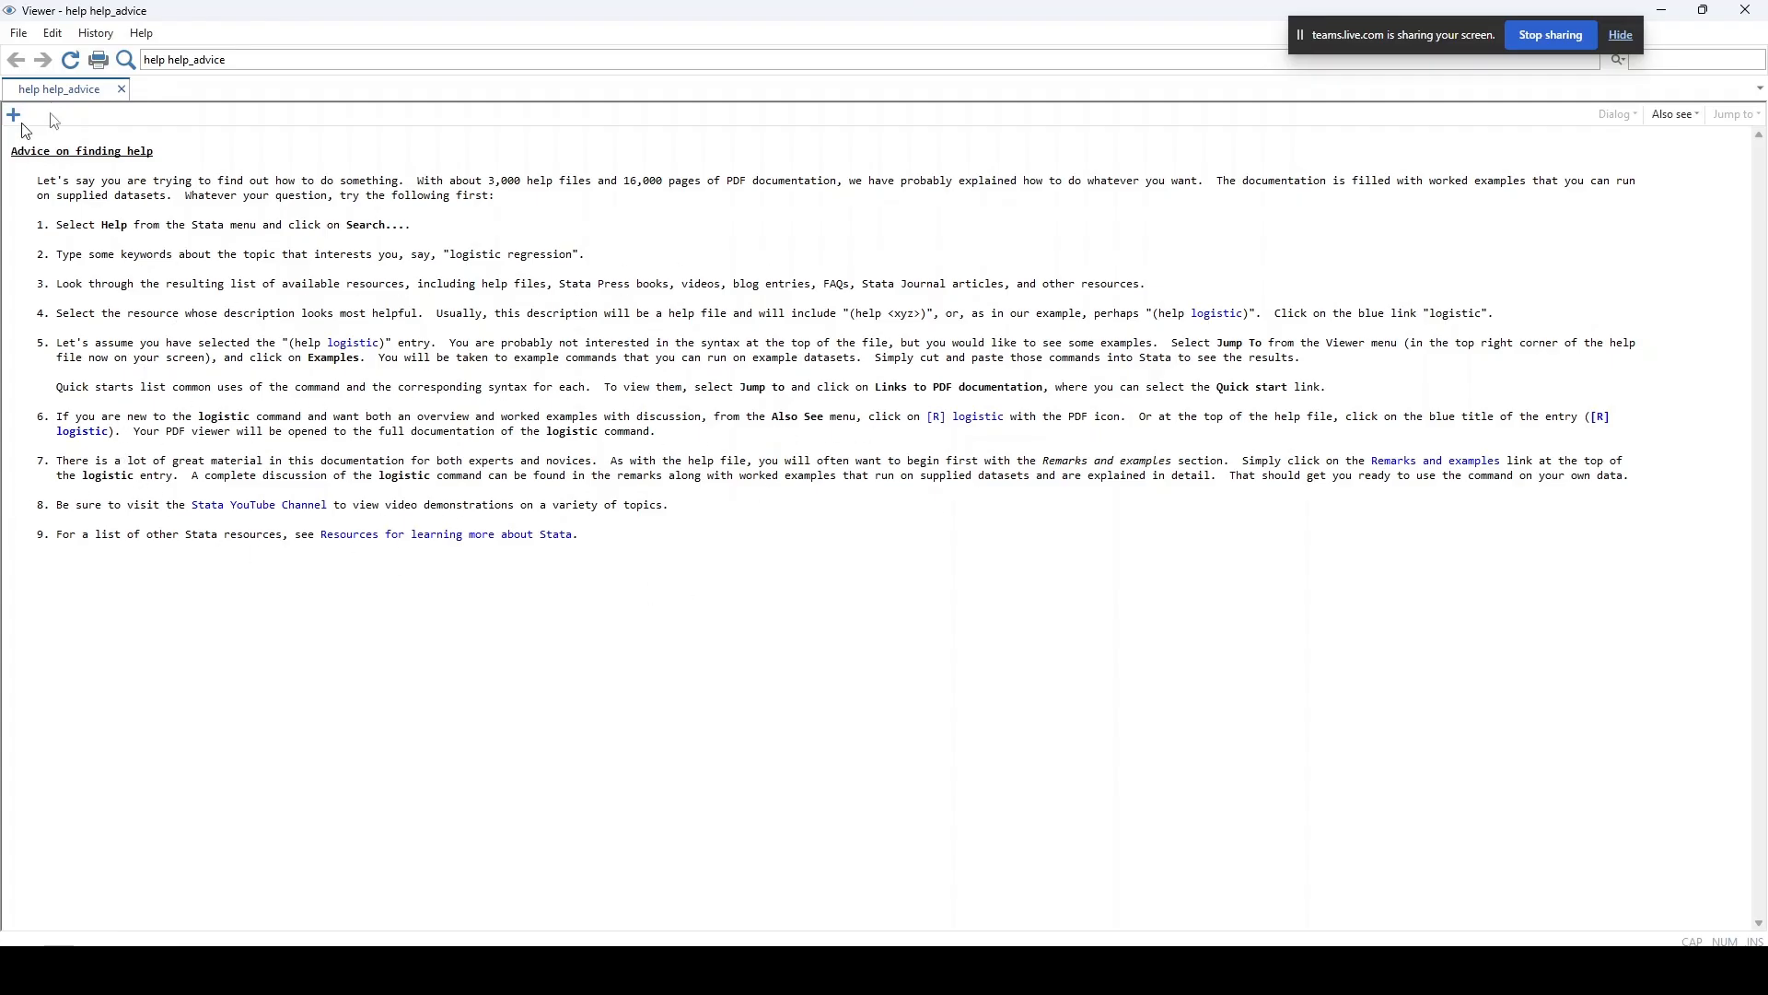
pyautogui.click(1750, 9)
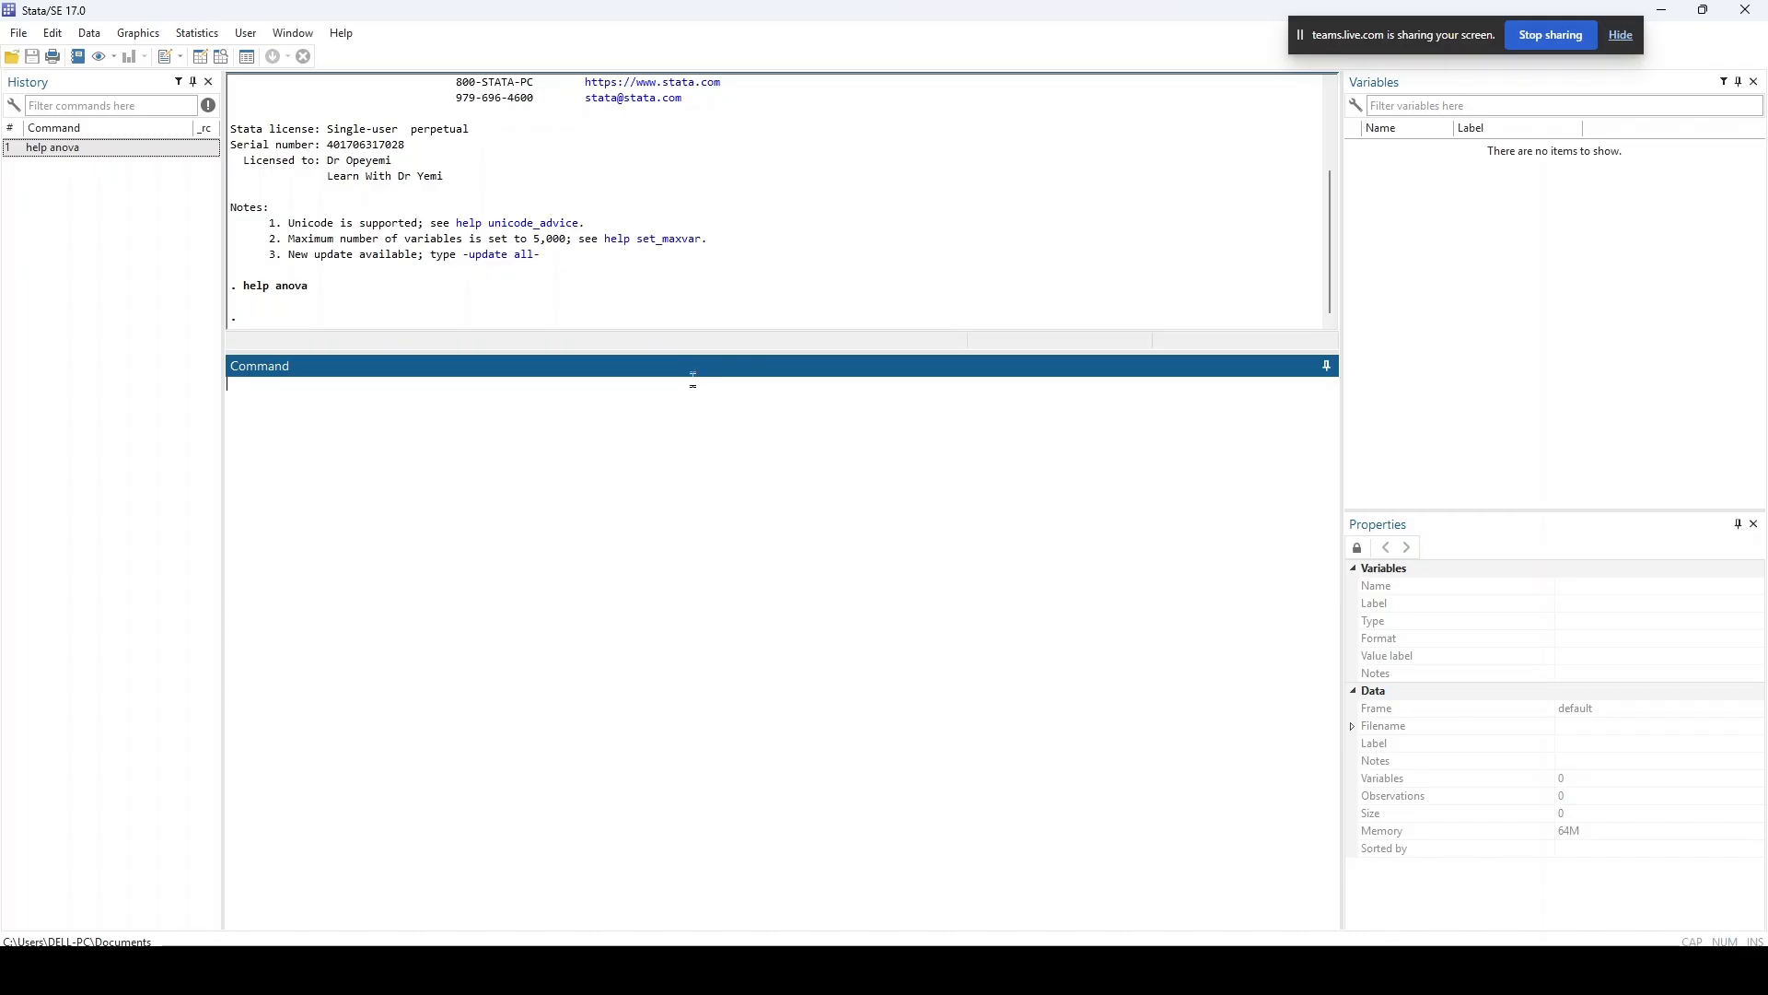
# - Reduce the height of the Command pane to give the Results area more room
pyautogui.moveTo(693, 359); pyautogui.dragTo(693, 649)
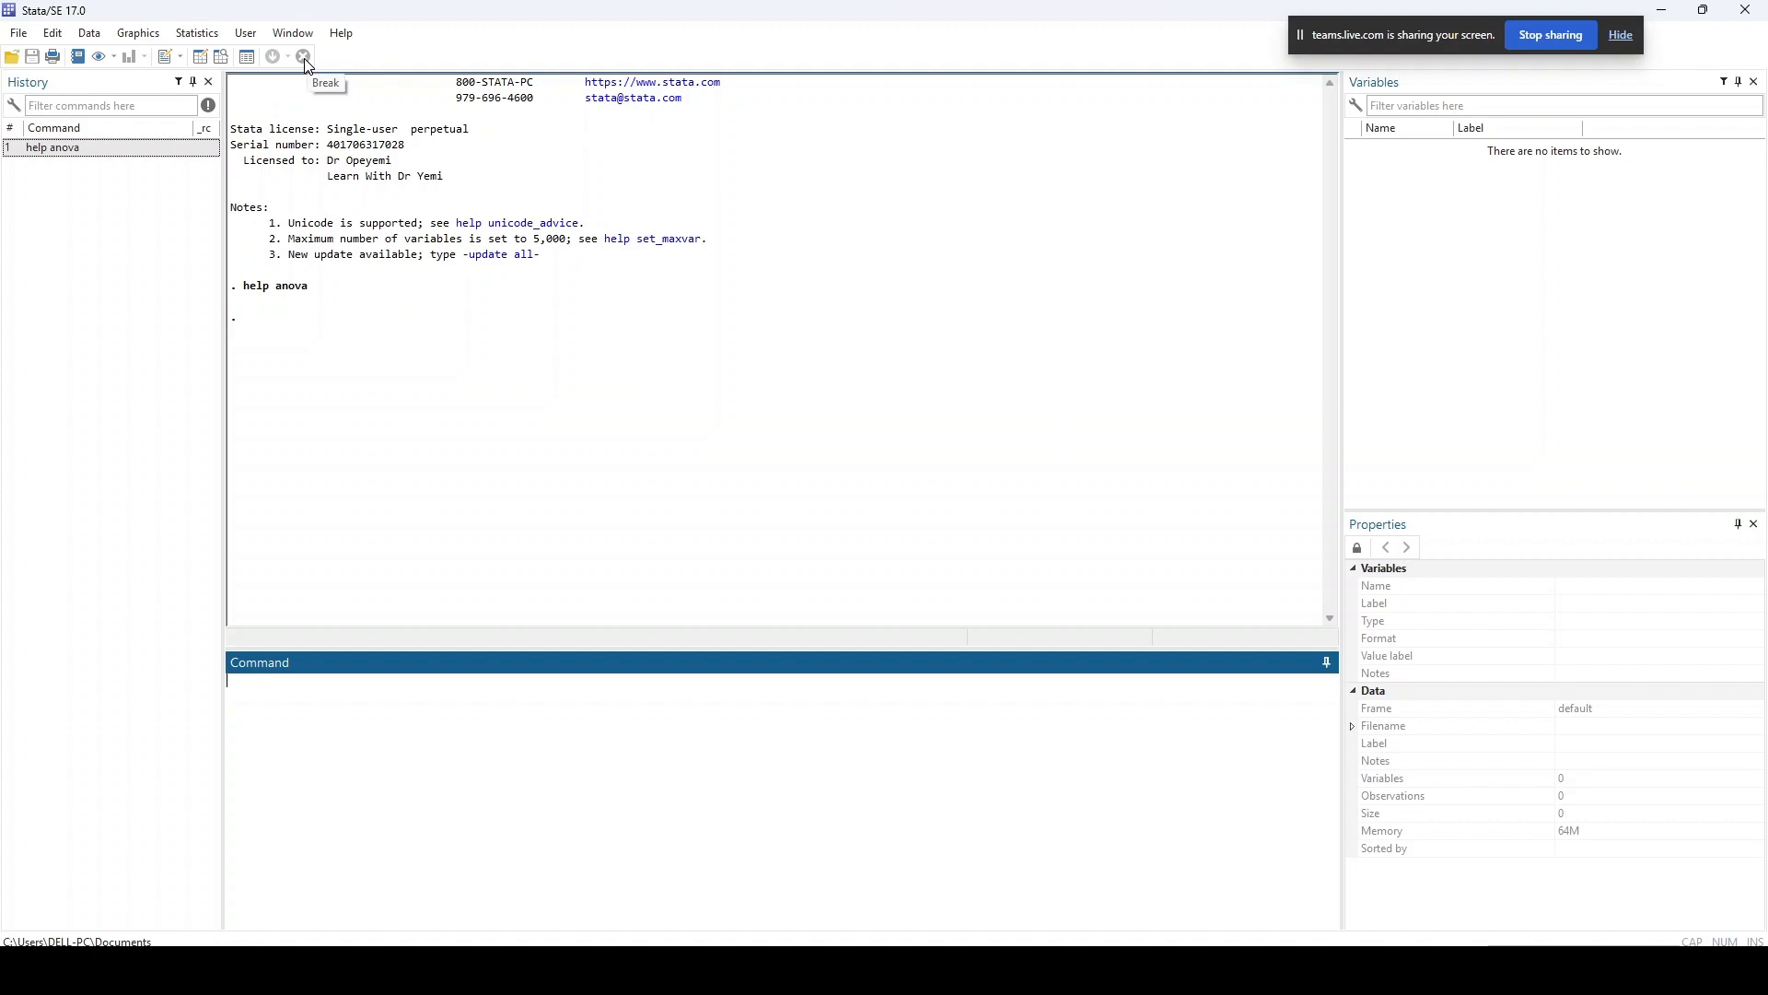
# - Review the available file-handling and editing commands, including import, recent files, changing the working directory and preferences
pyautogui.click(22, 35)
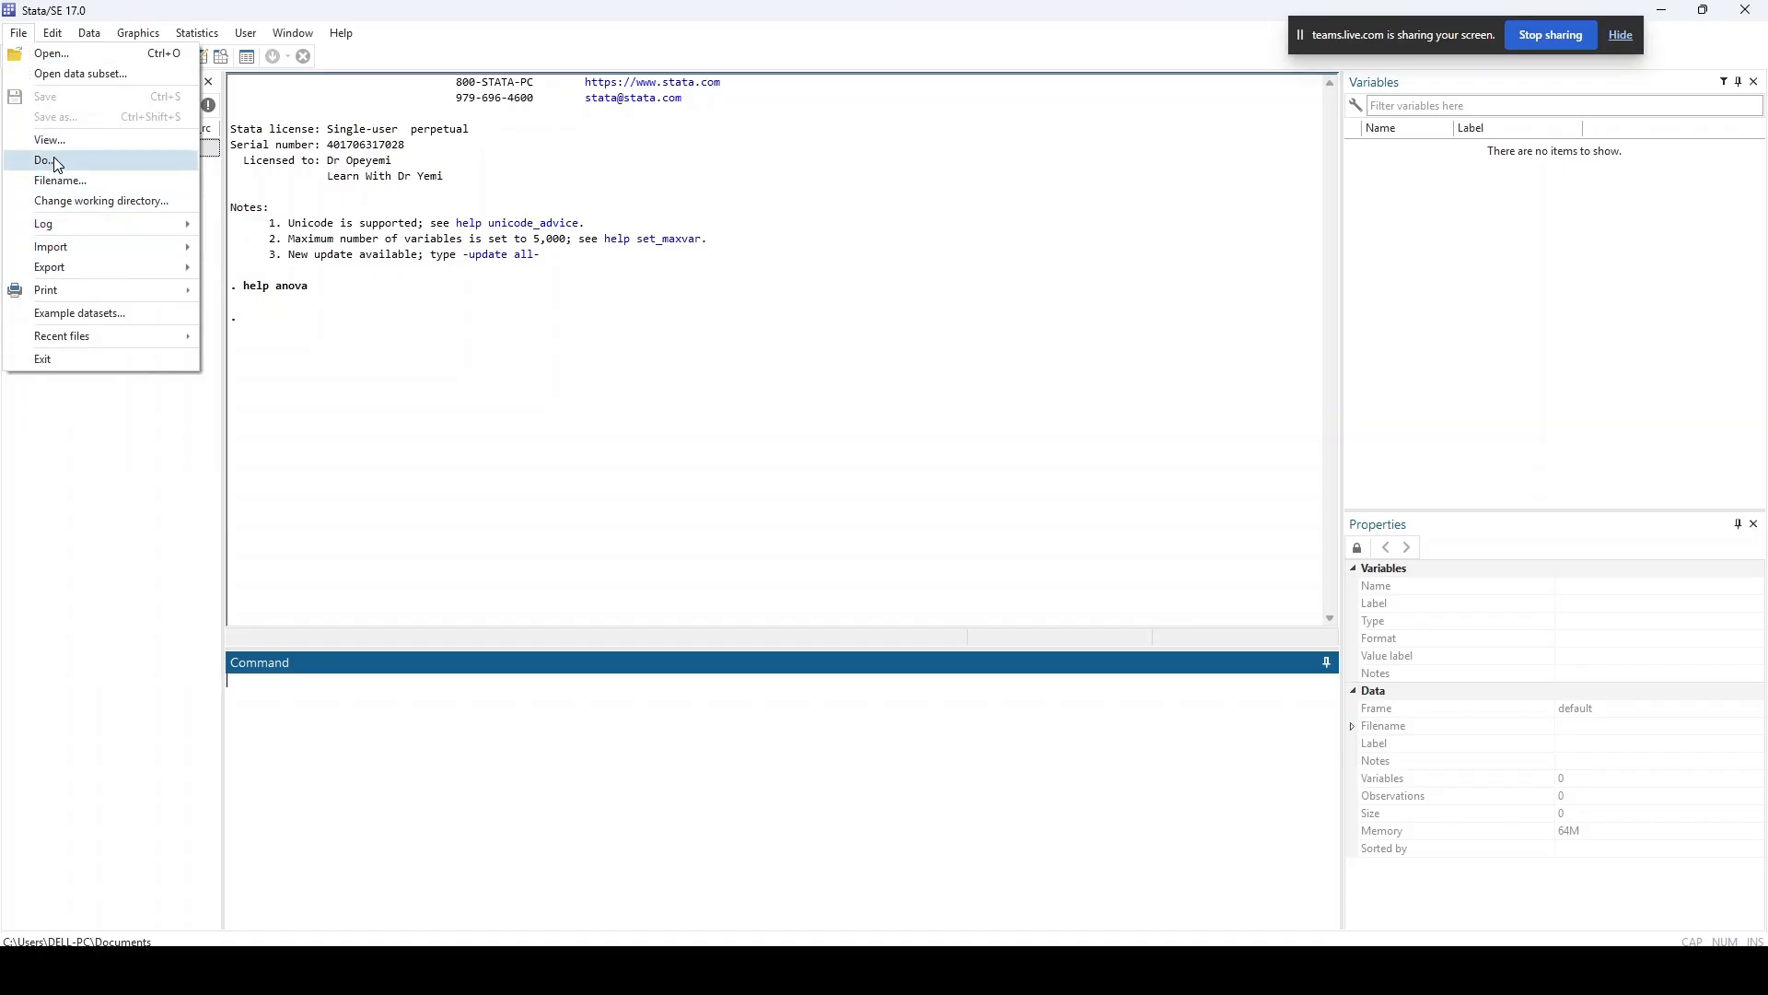
pyautogui.moveTo(79, 245)
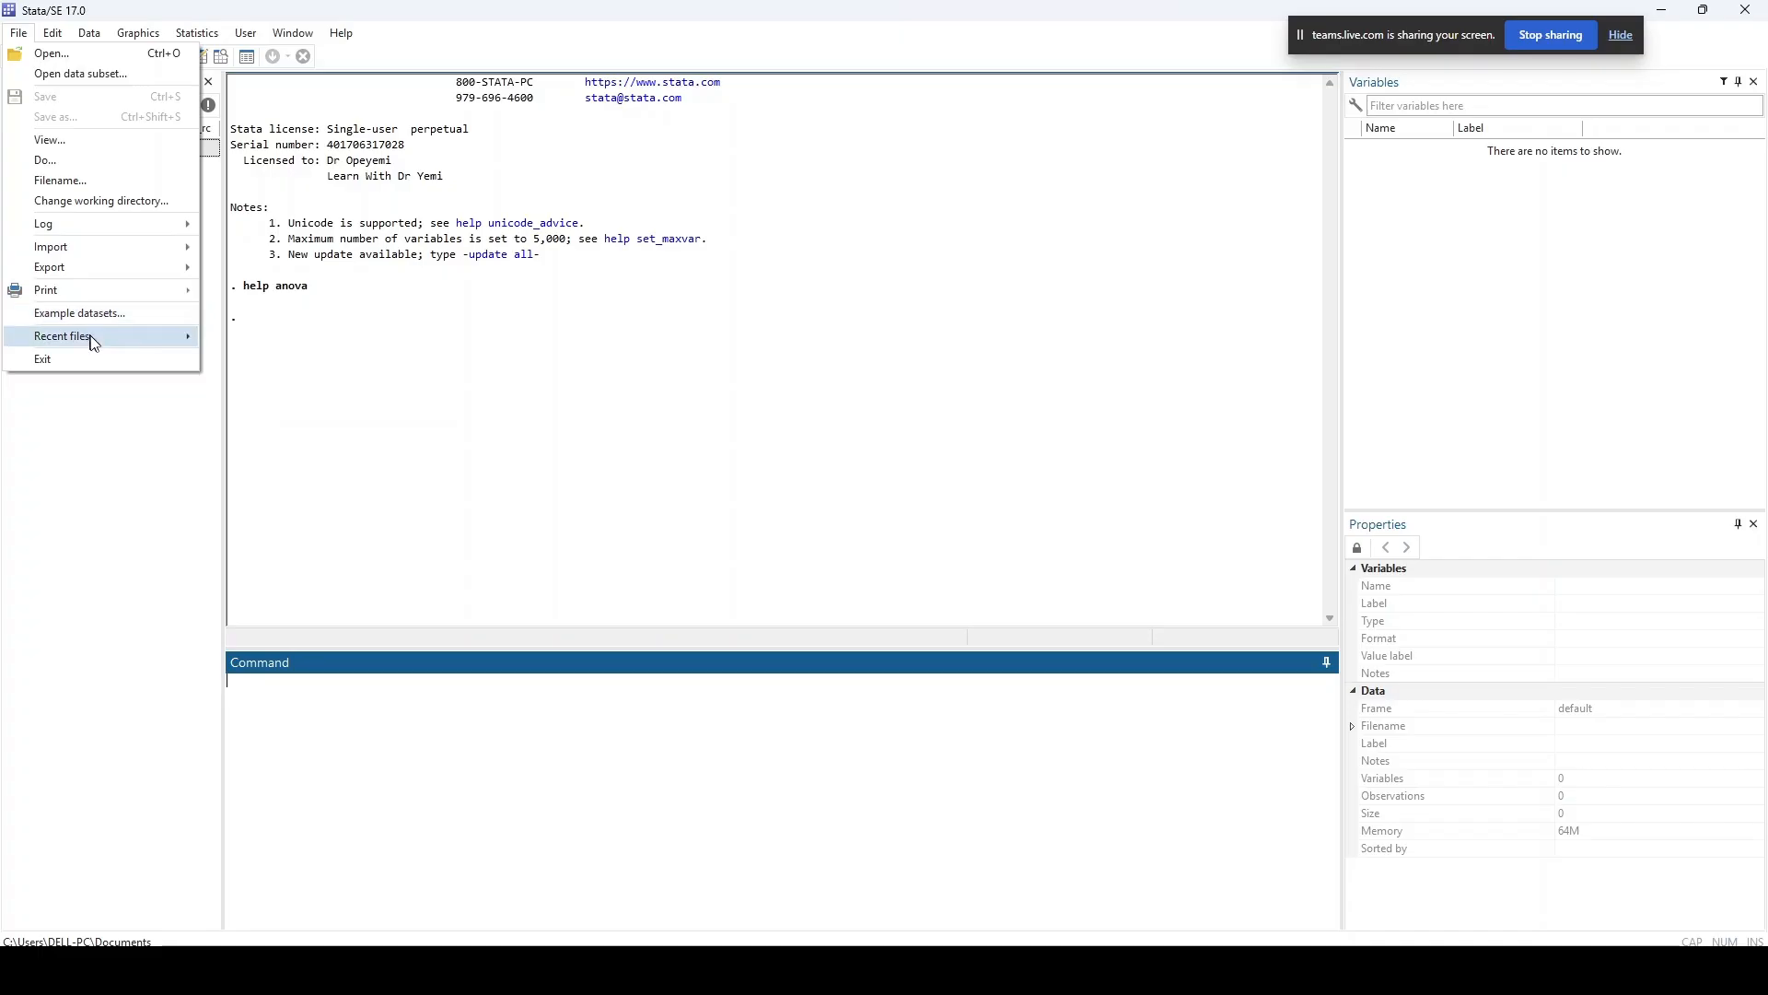
pyautogui.moveTo(93, 344)
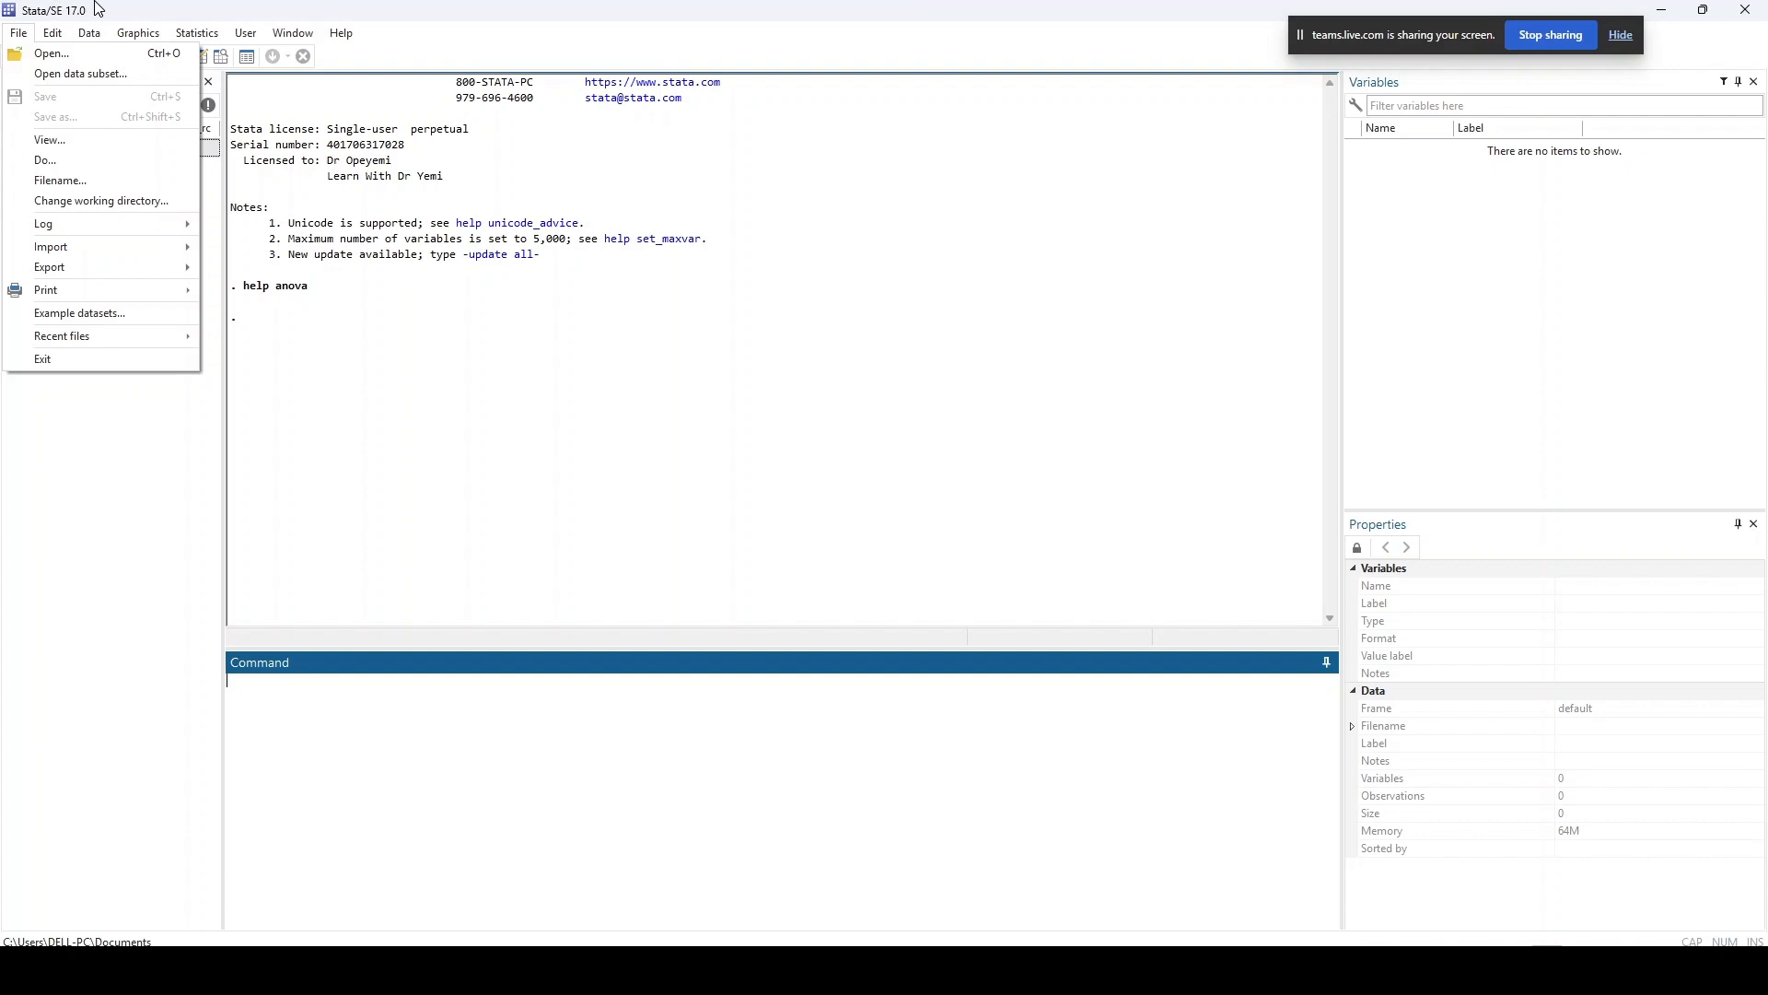
pyautogui.click(22, 32)
pyautogui.click(17, 35)
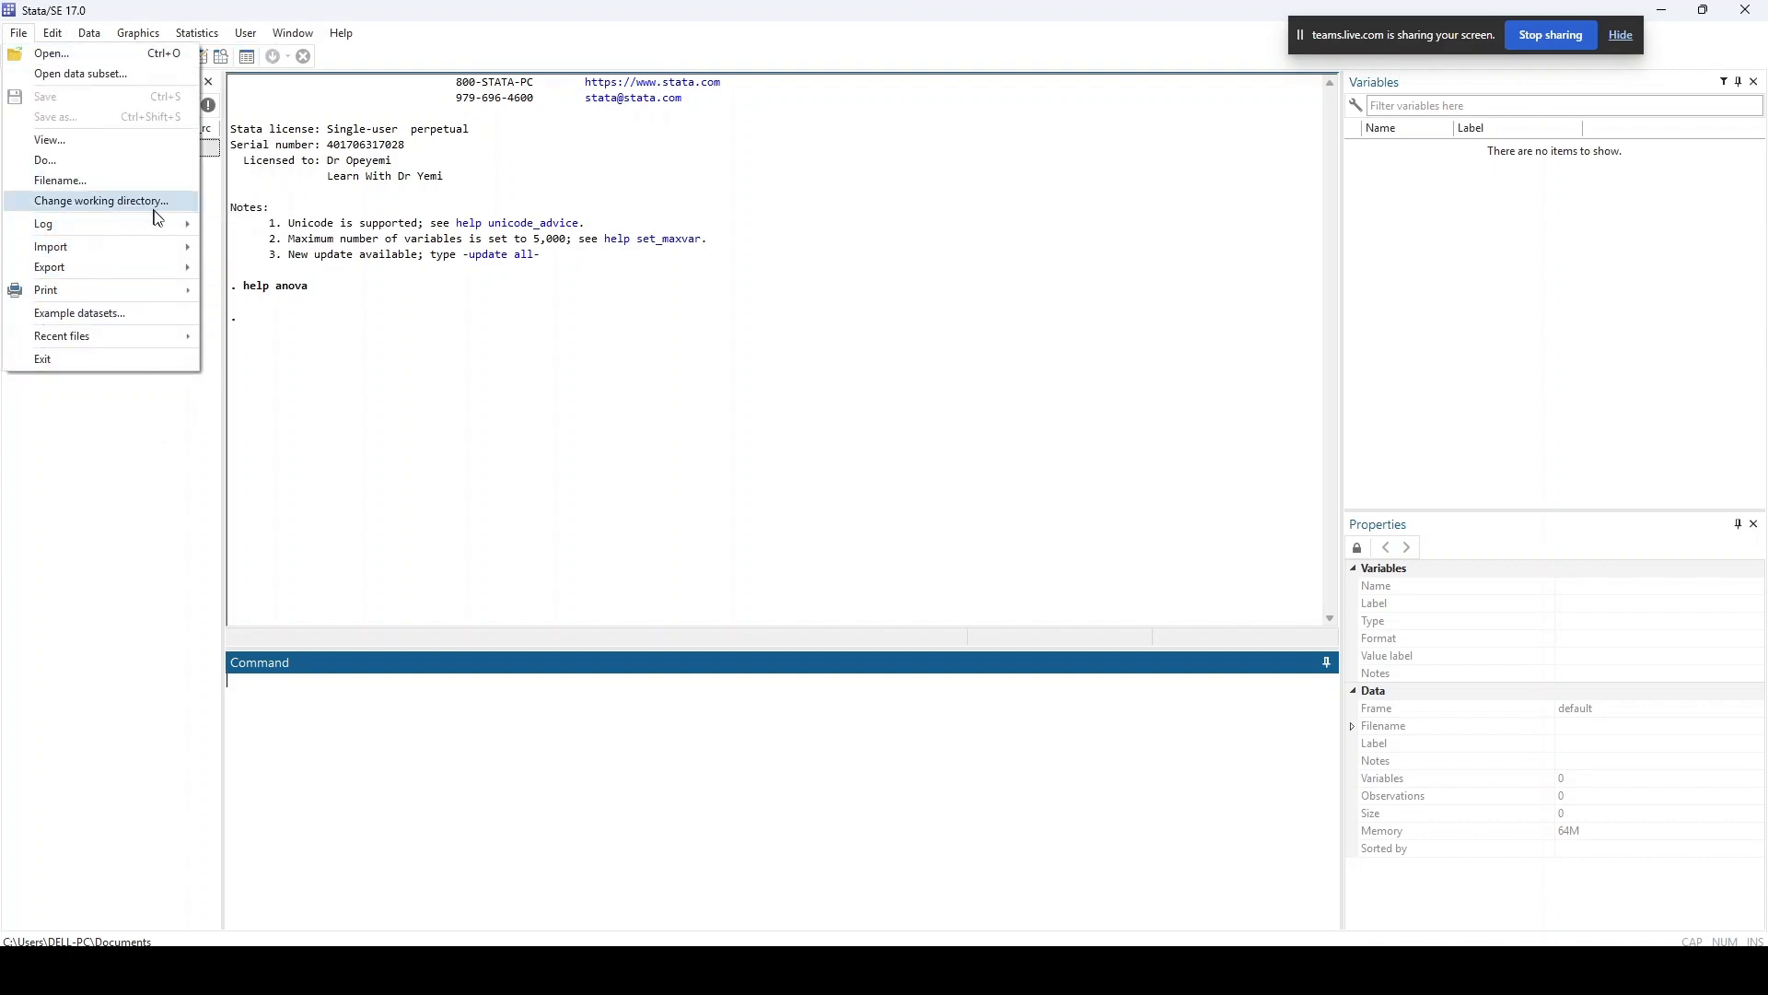
pyautogui.moveTo(55, 39)
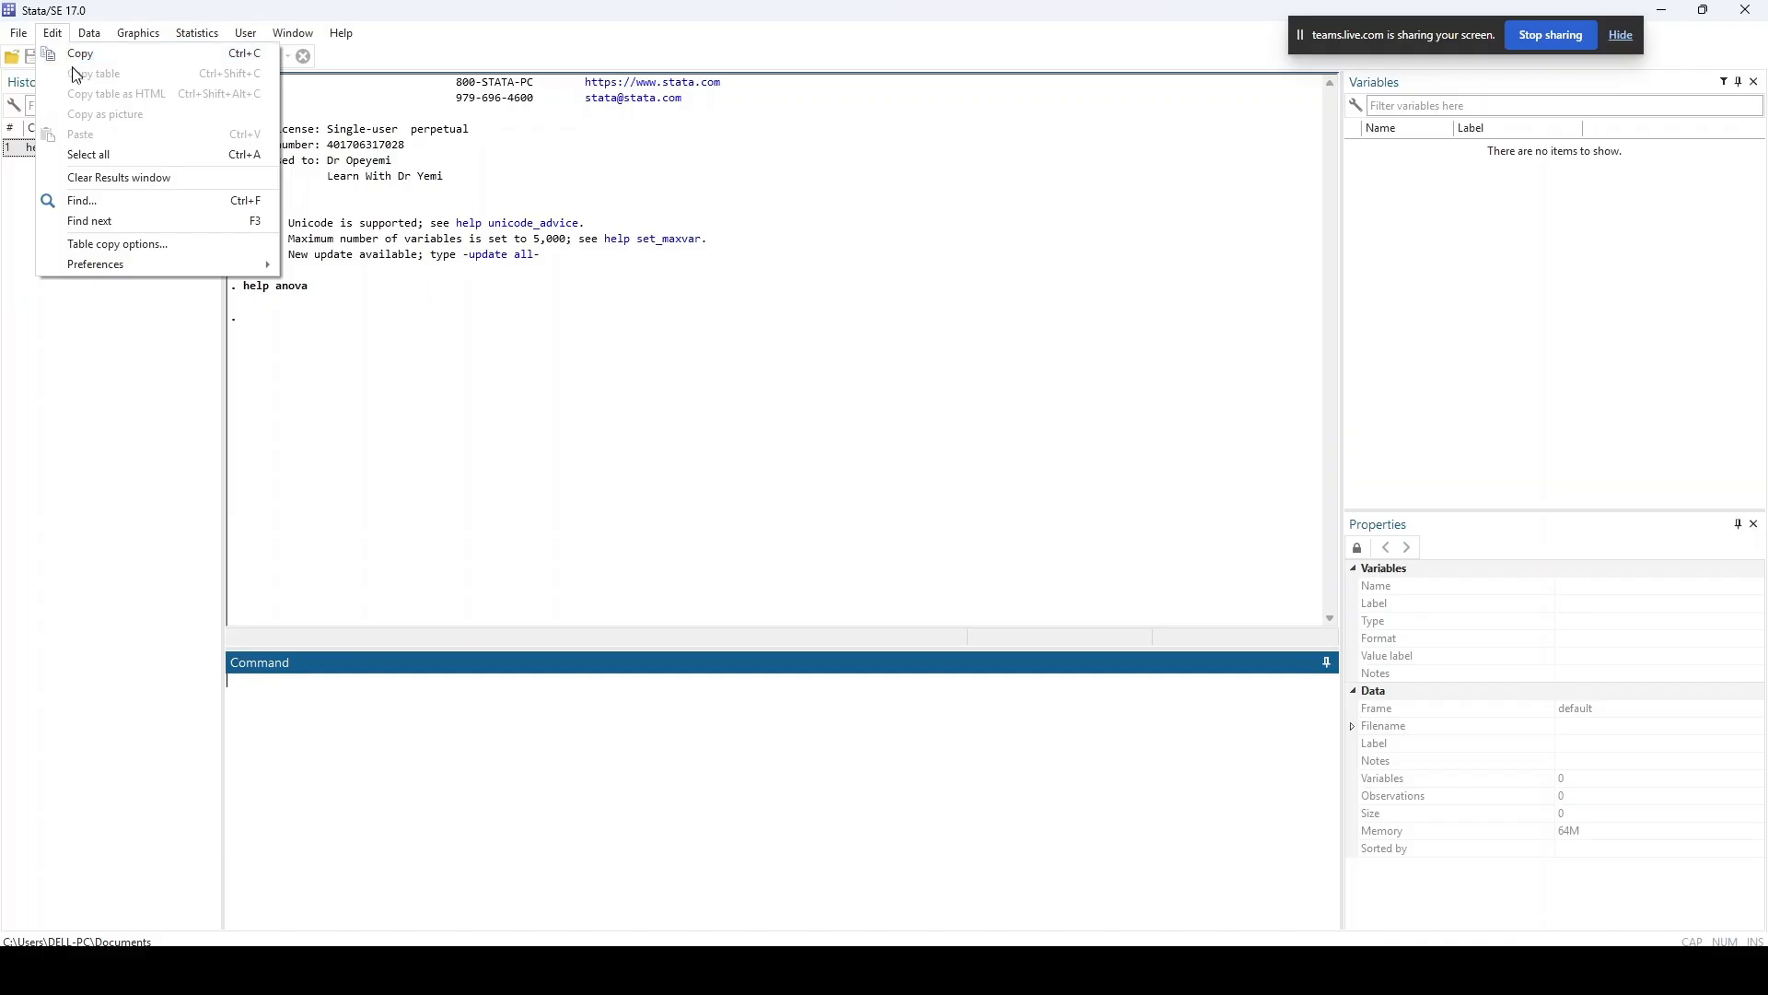
pyautogui.moveTo(161, 274)
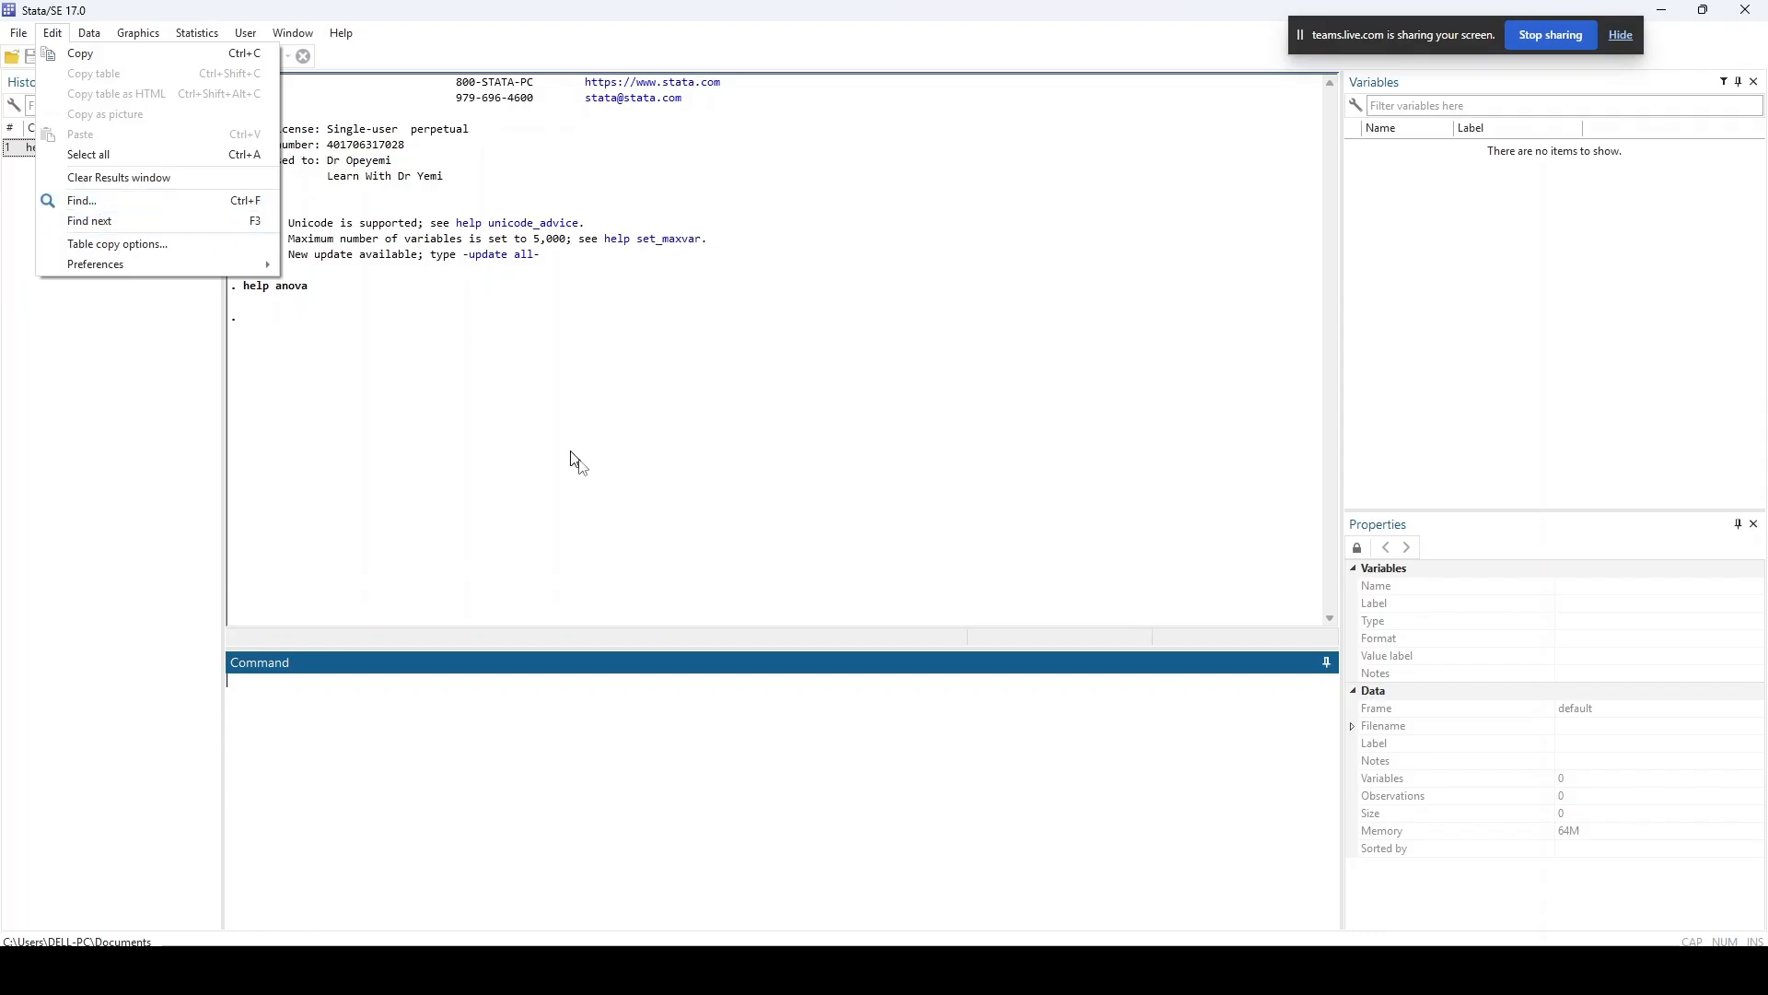
pyautogui.click(494, 383)
# - Review the data management commands, including data utilities, combining datasets and matrices, and the available graph types and graph management commands
pyautogui.click(102, 39)
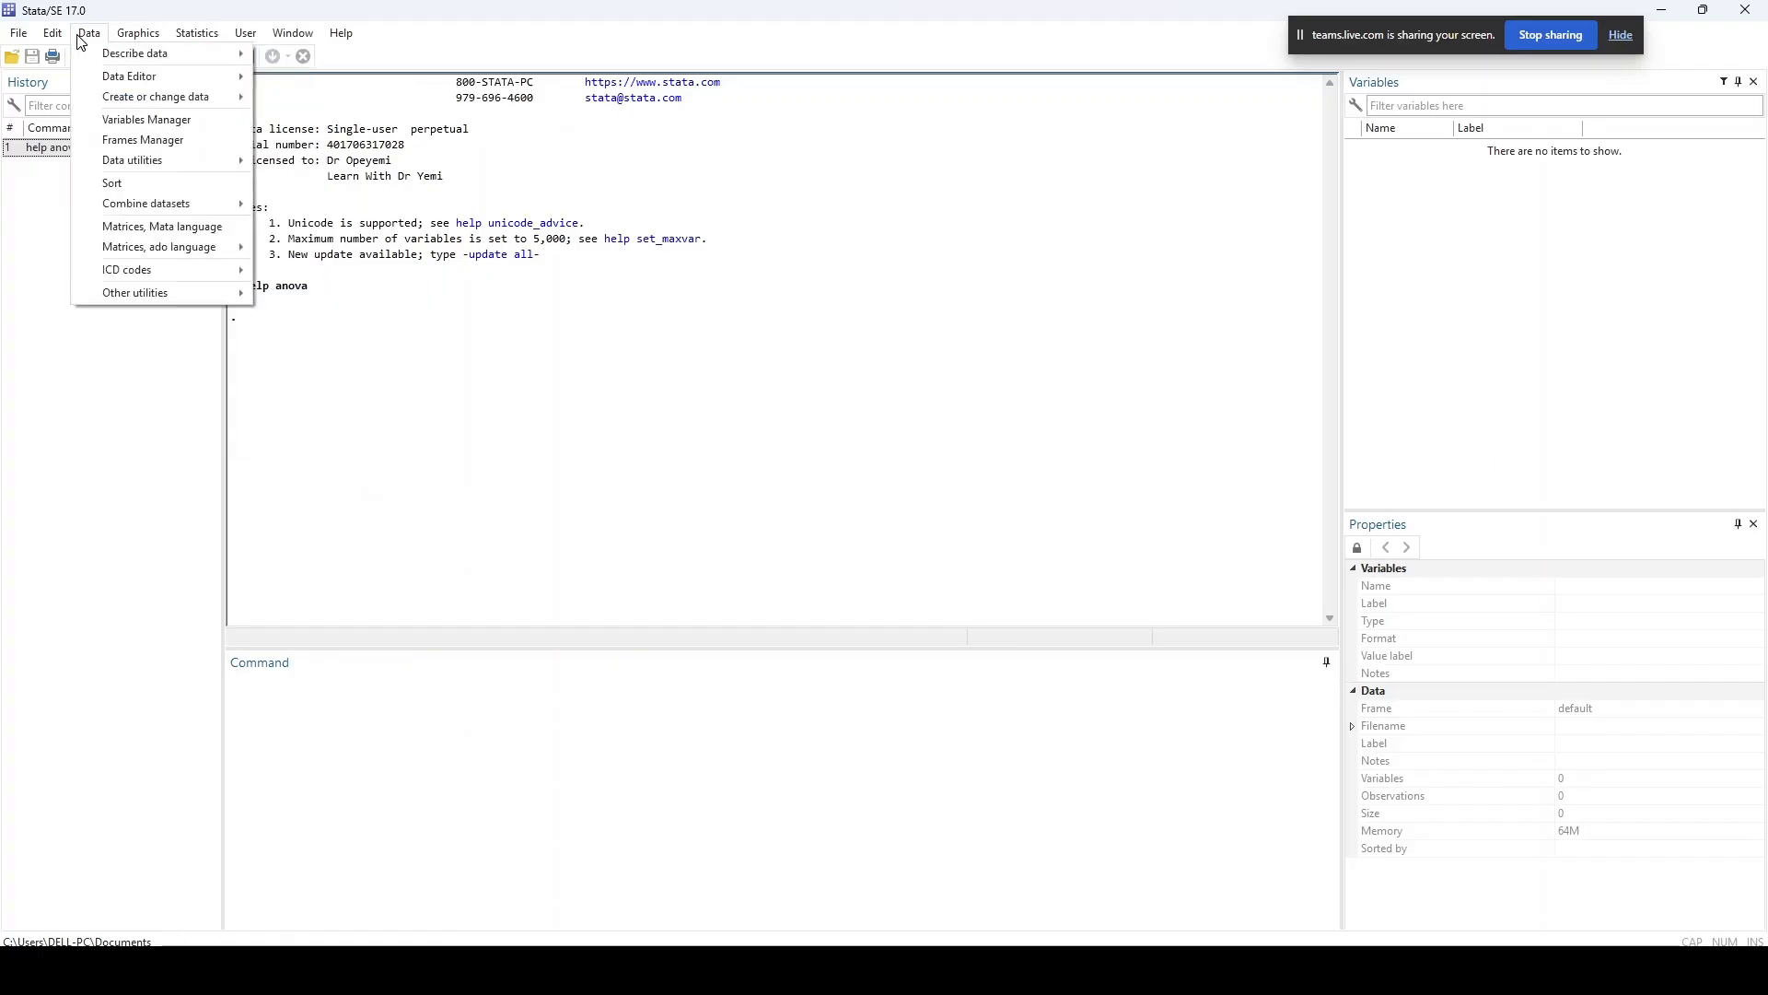
pyautogui.moveTo(235, 57)
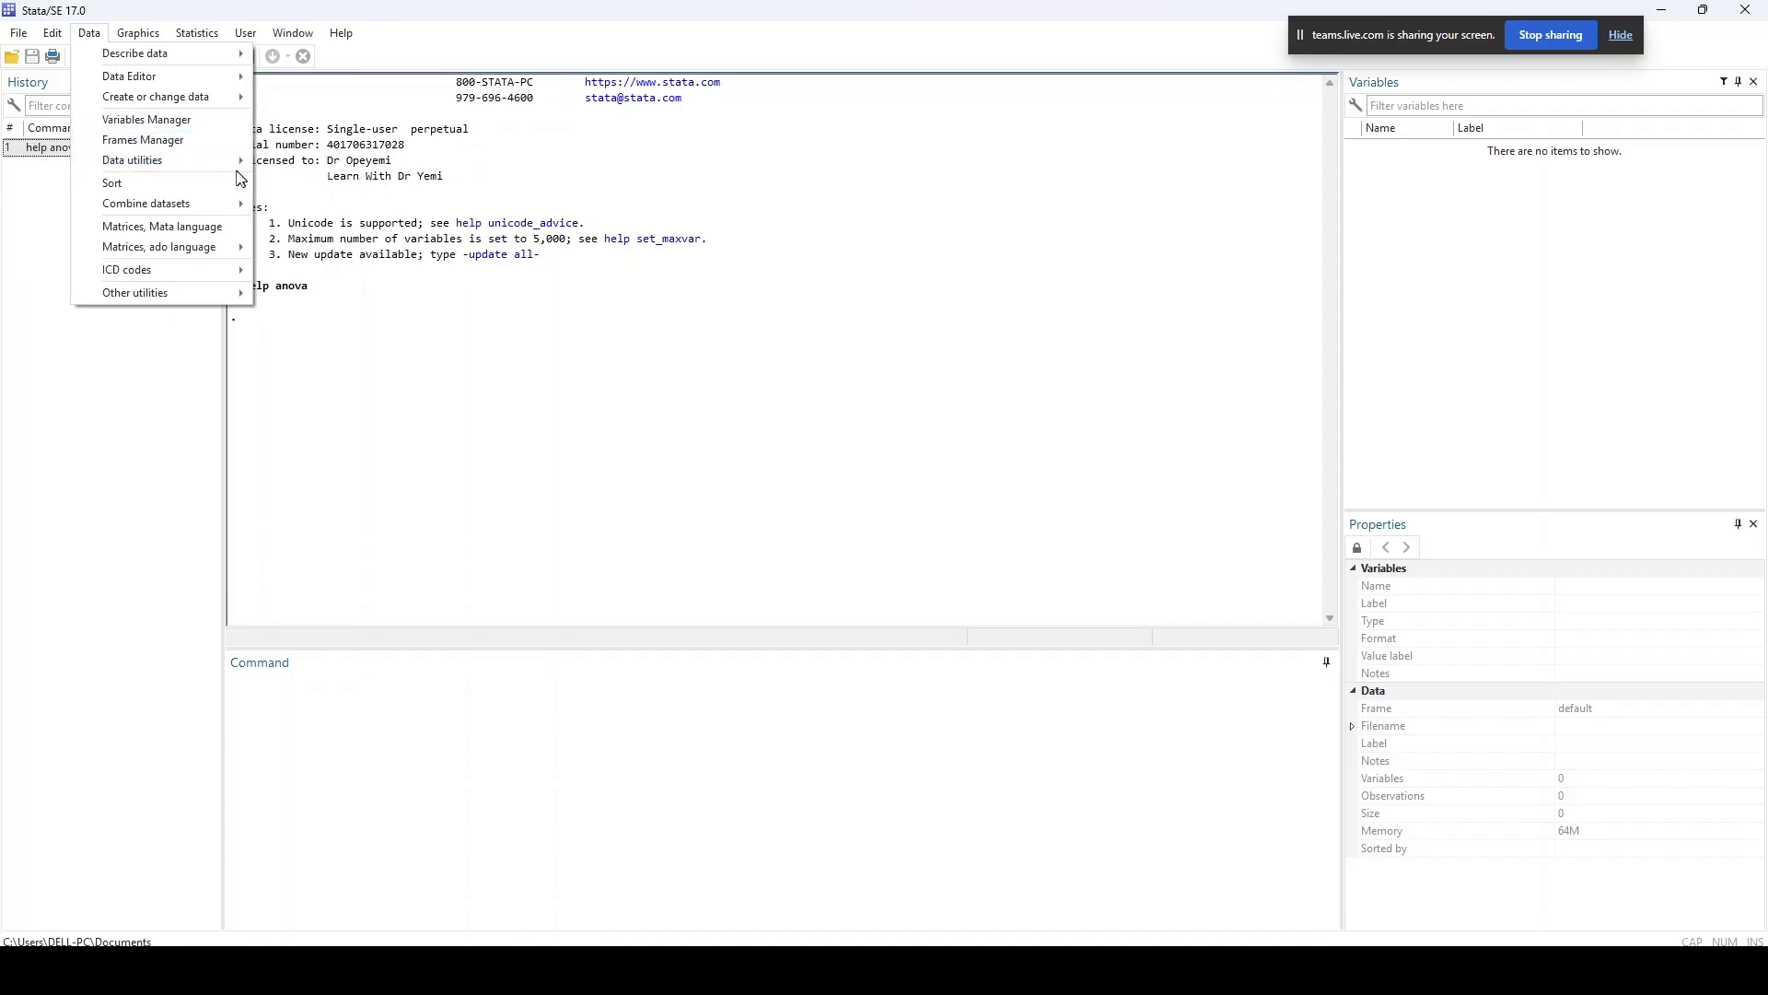
pyautogui.moveTo(237, 166)
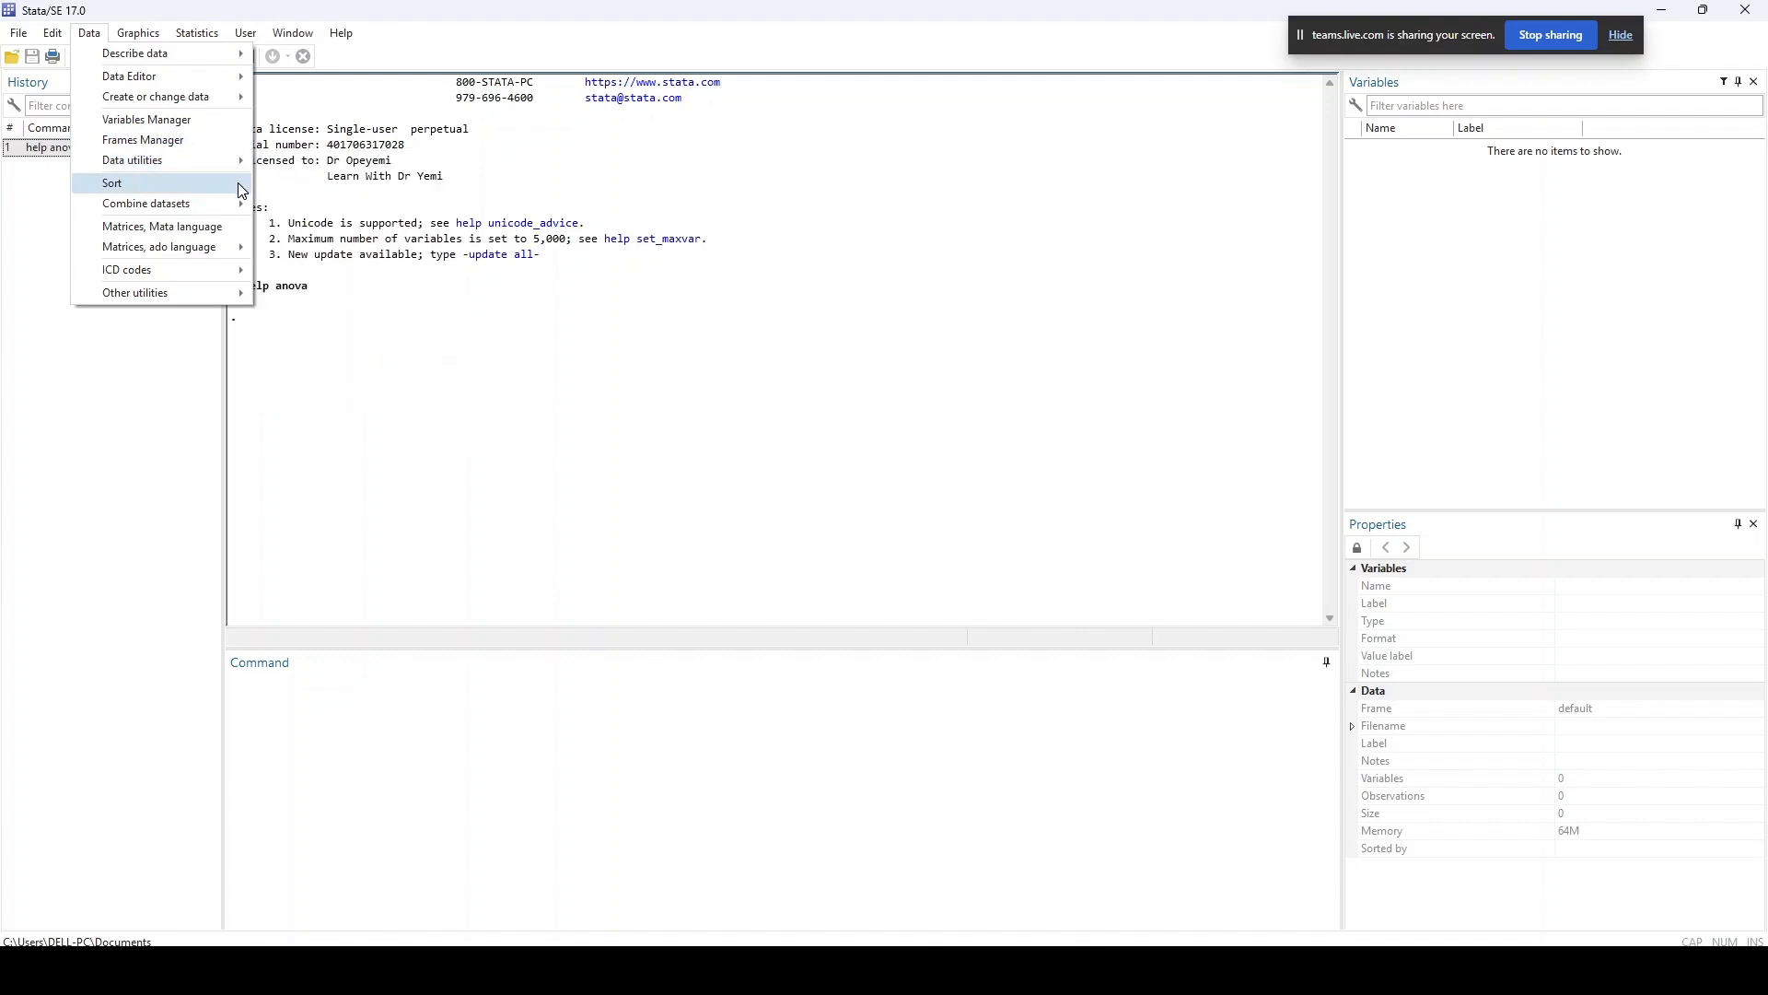
pyautogui.moveTo(239, 216)
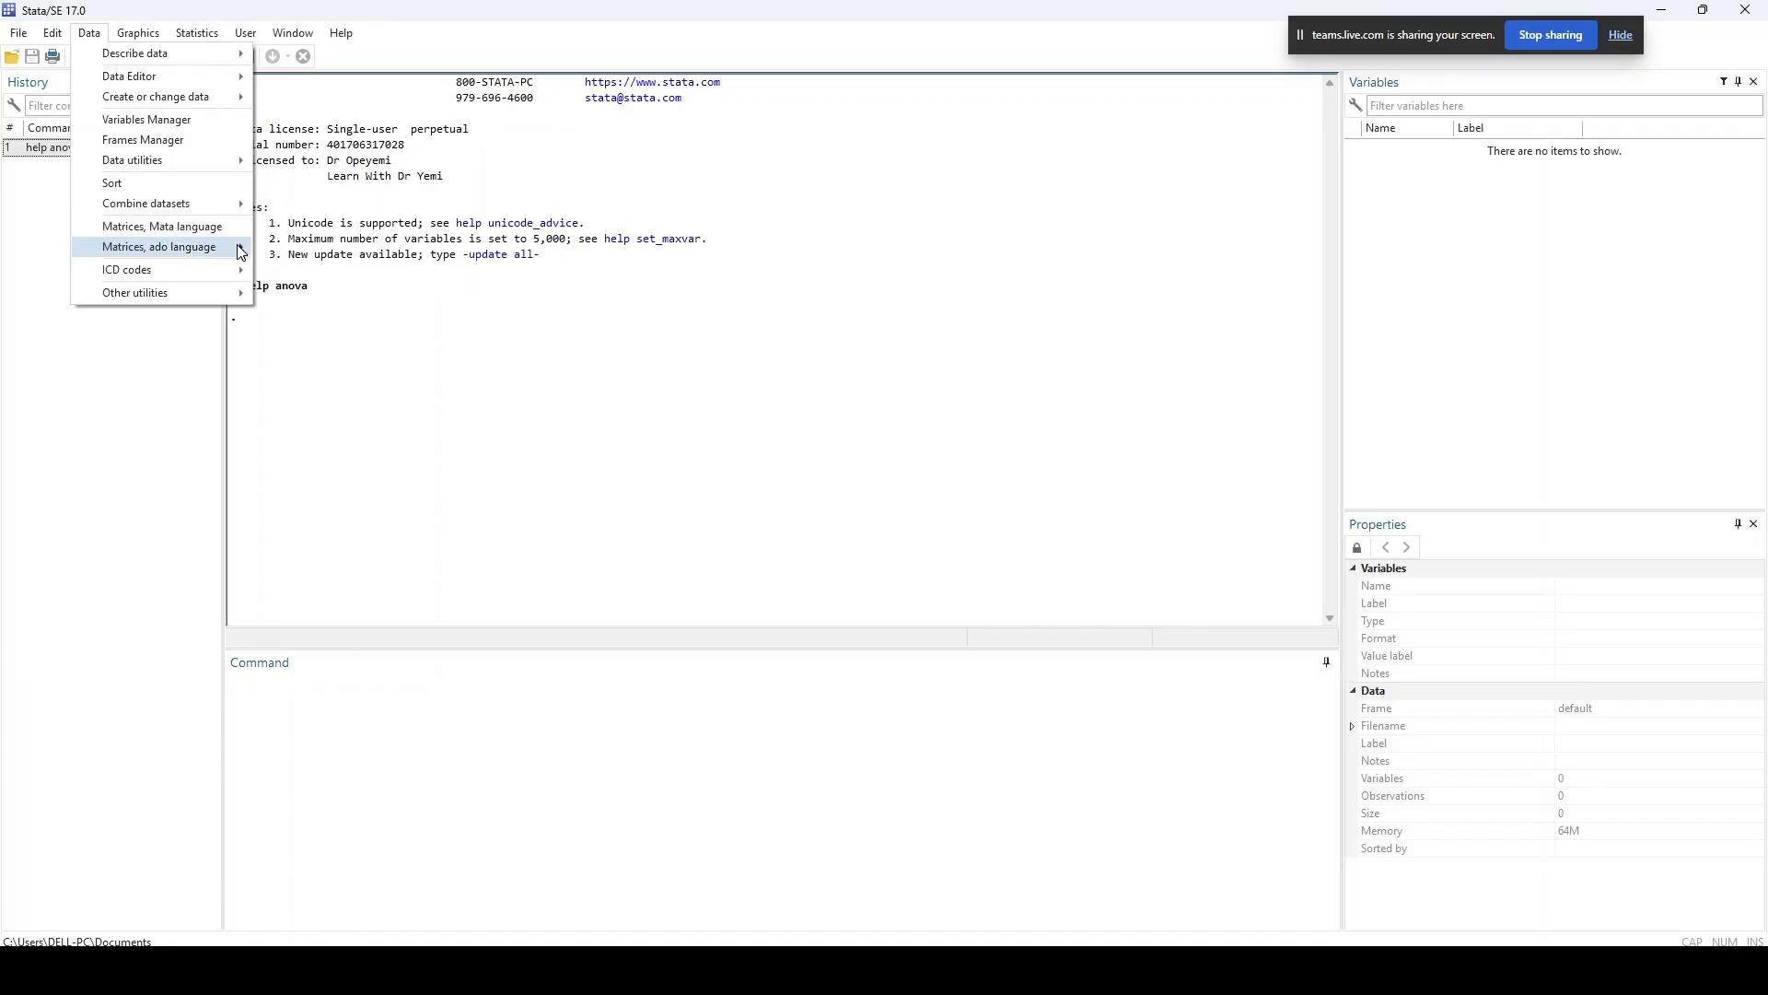
pyautogui.moveTo(242, 256)
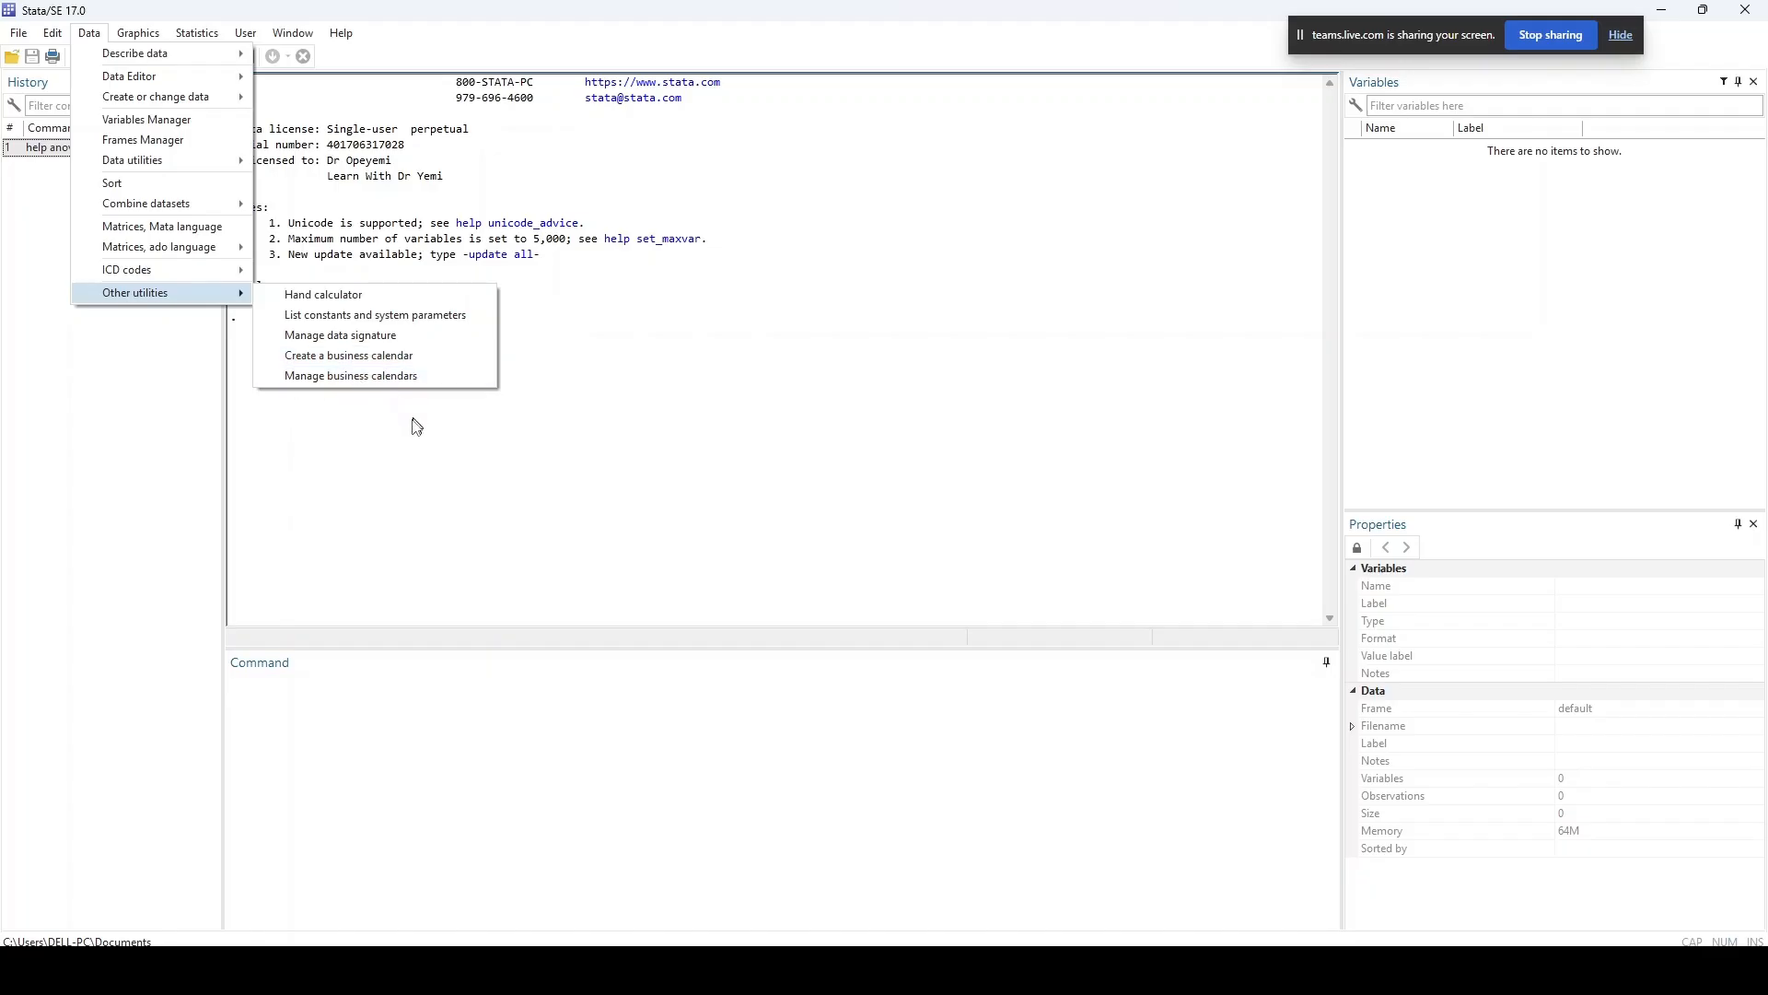
pyautogui.click(647, 387)
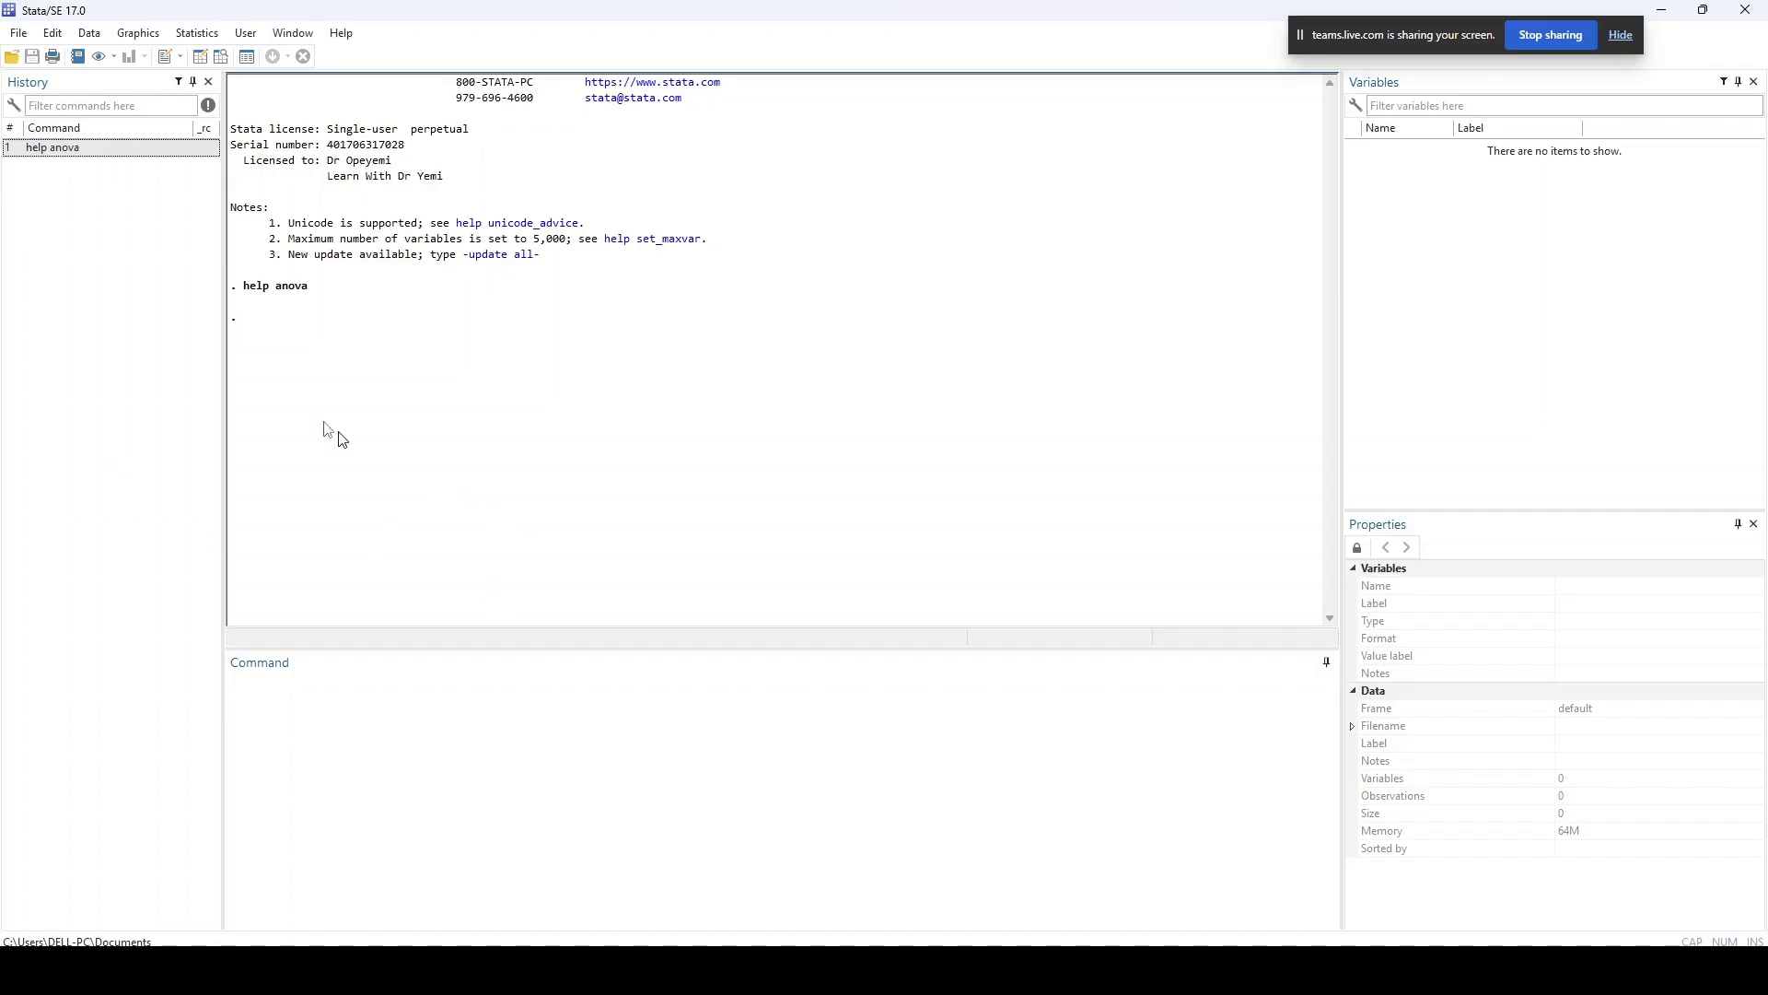
pyautogui.click(140, 34)
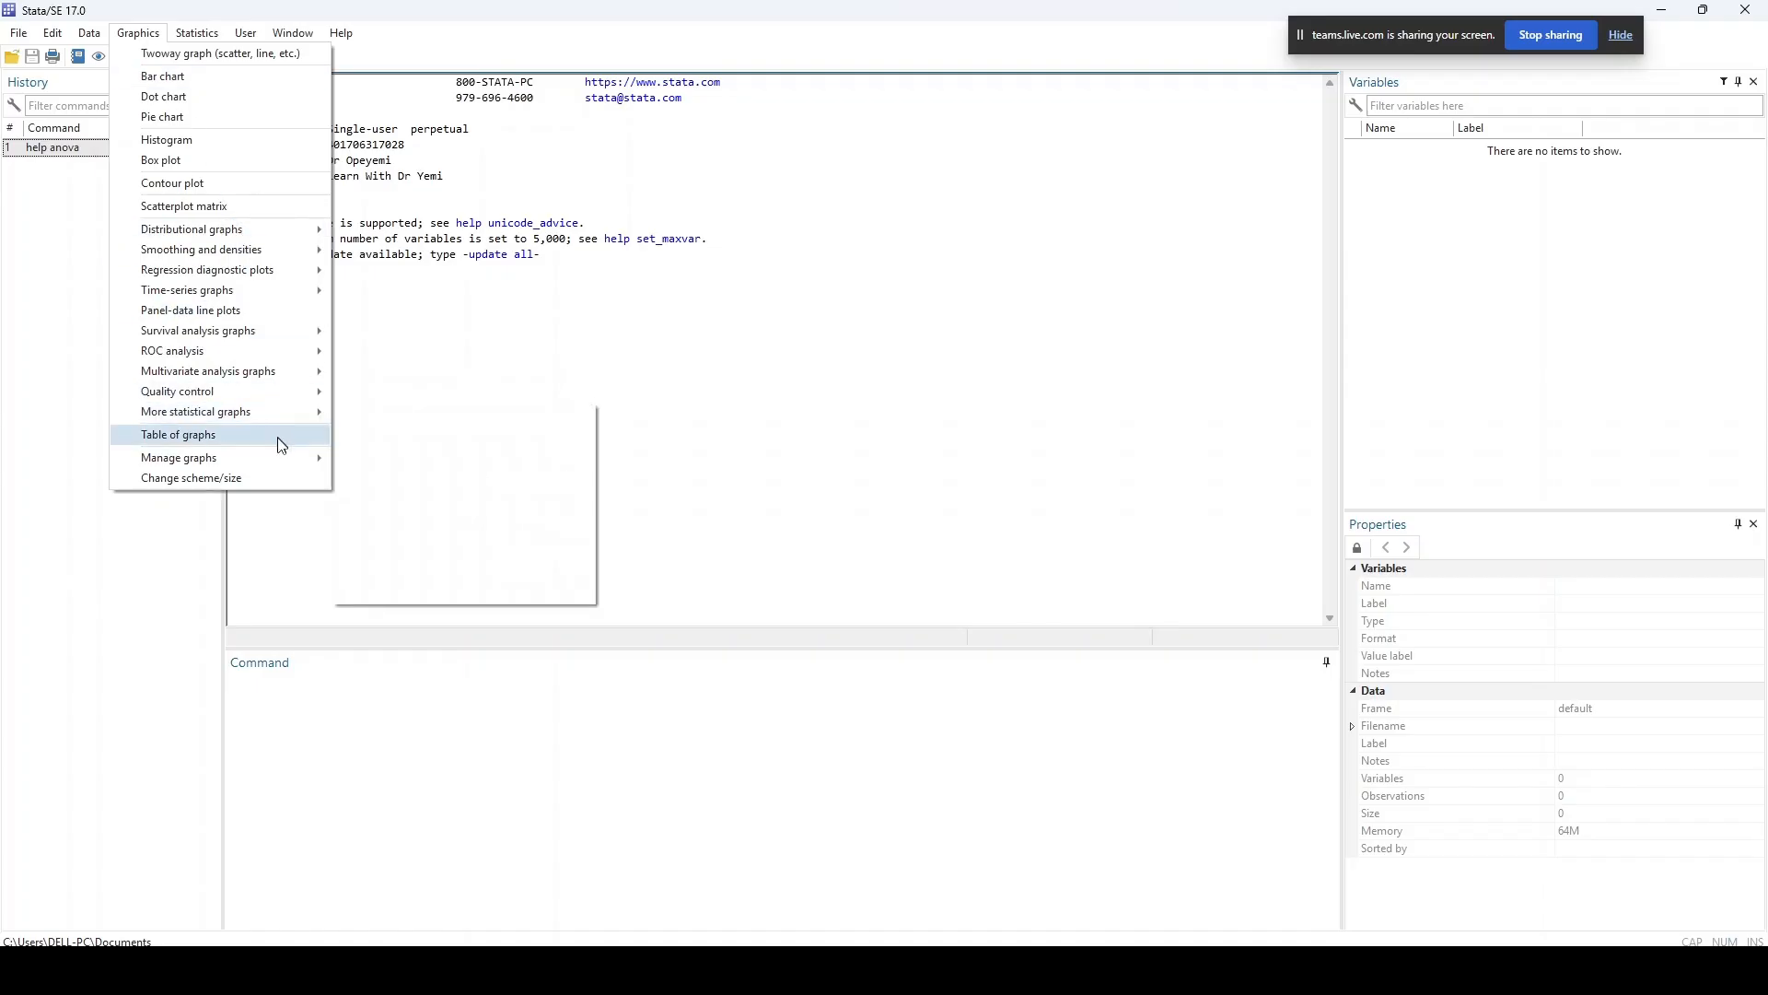
pyautogui.moveTo(274, 455)
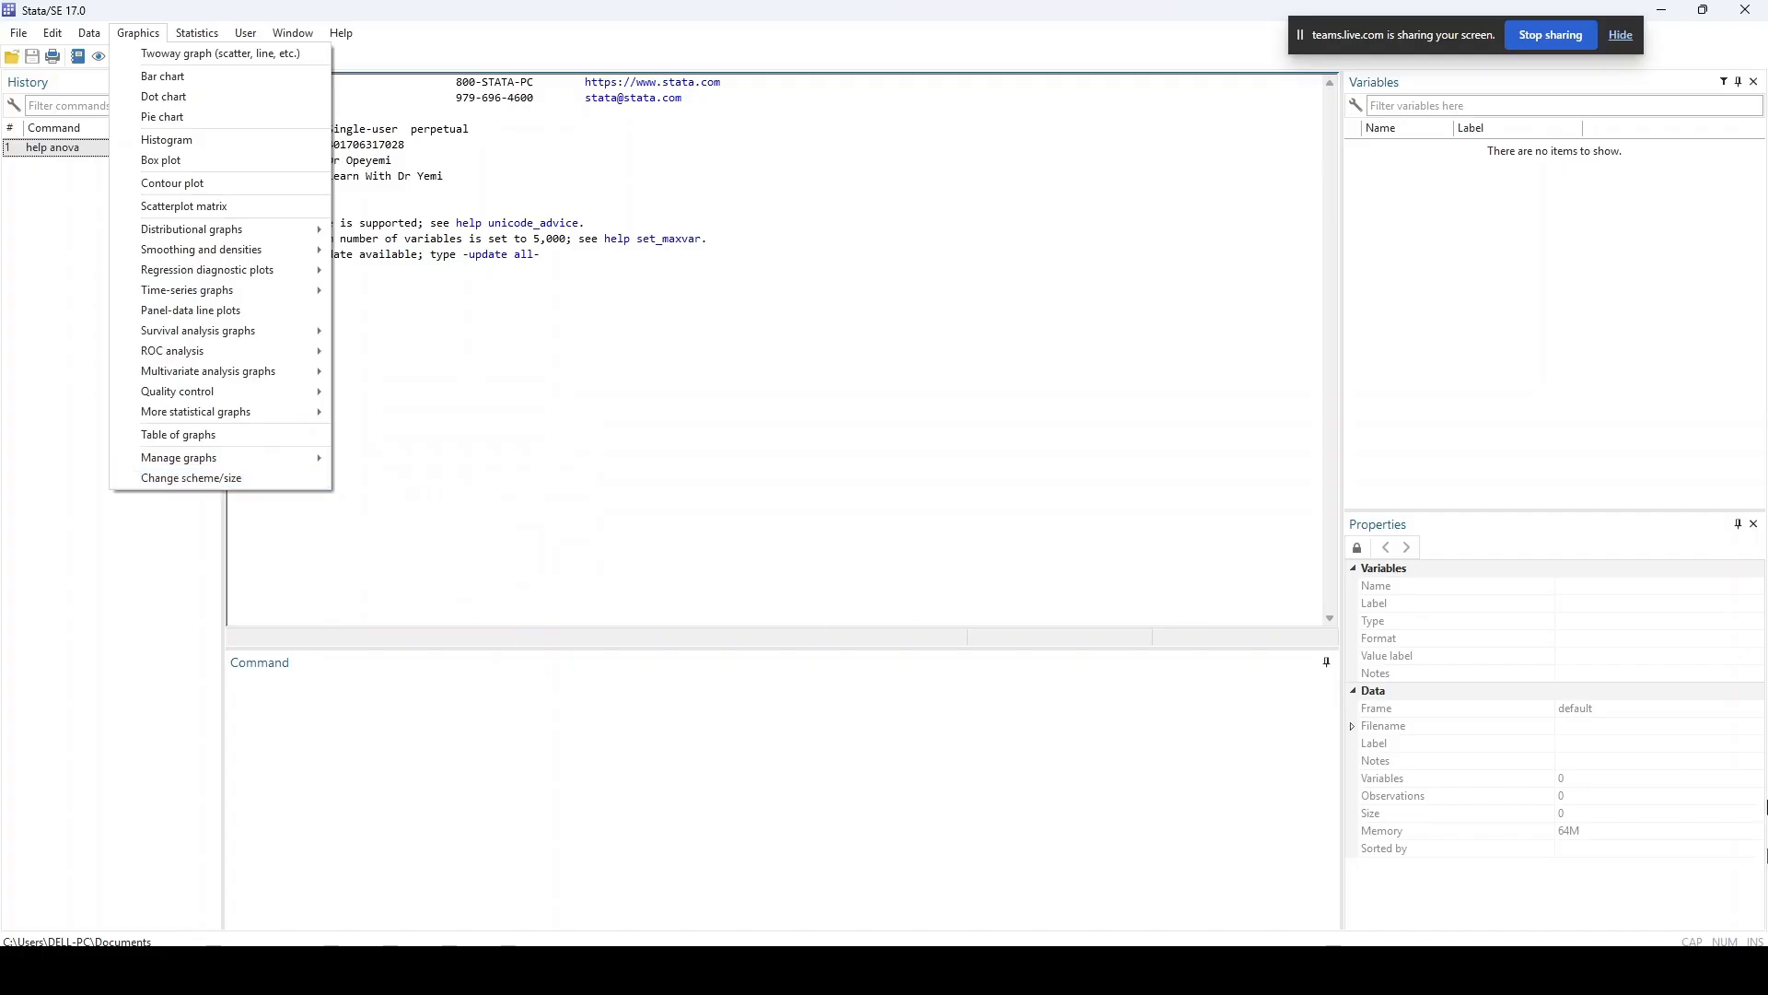
# - Raise the system sound volume to 94
pyautogui.click(1647, 970)
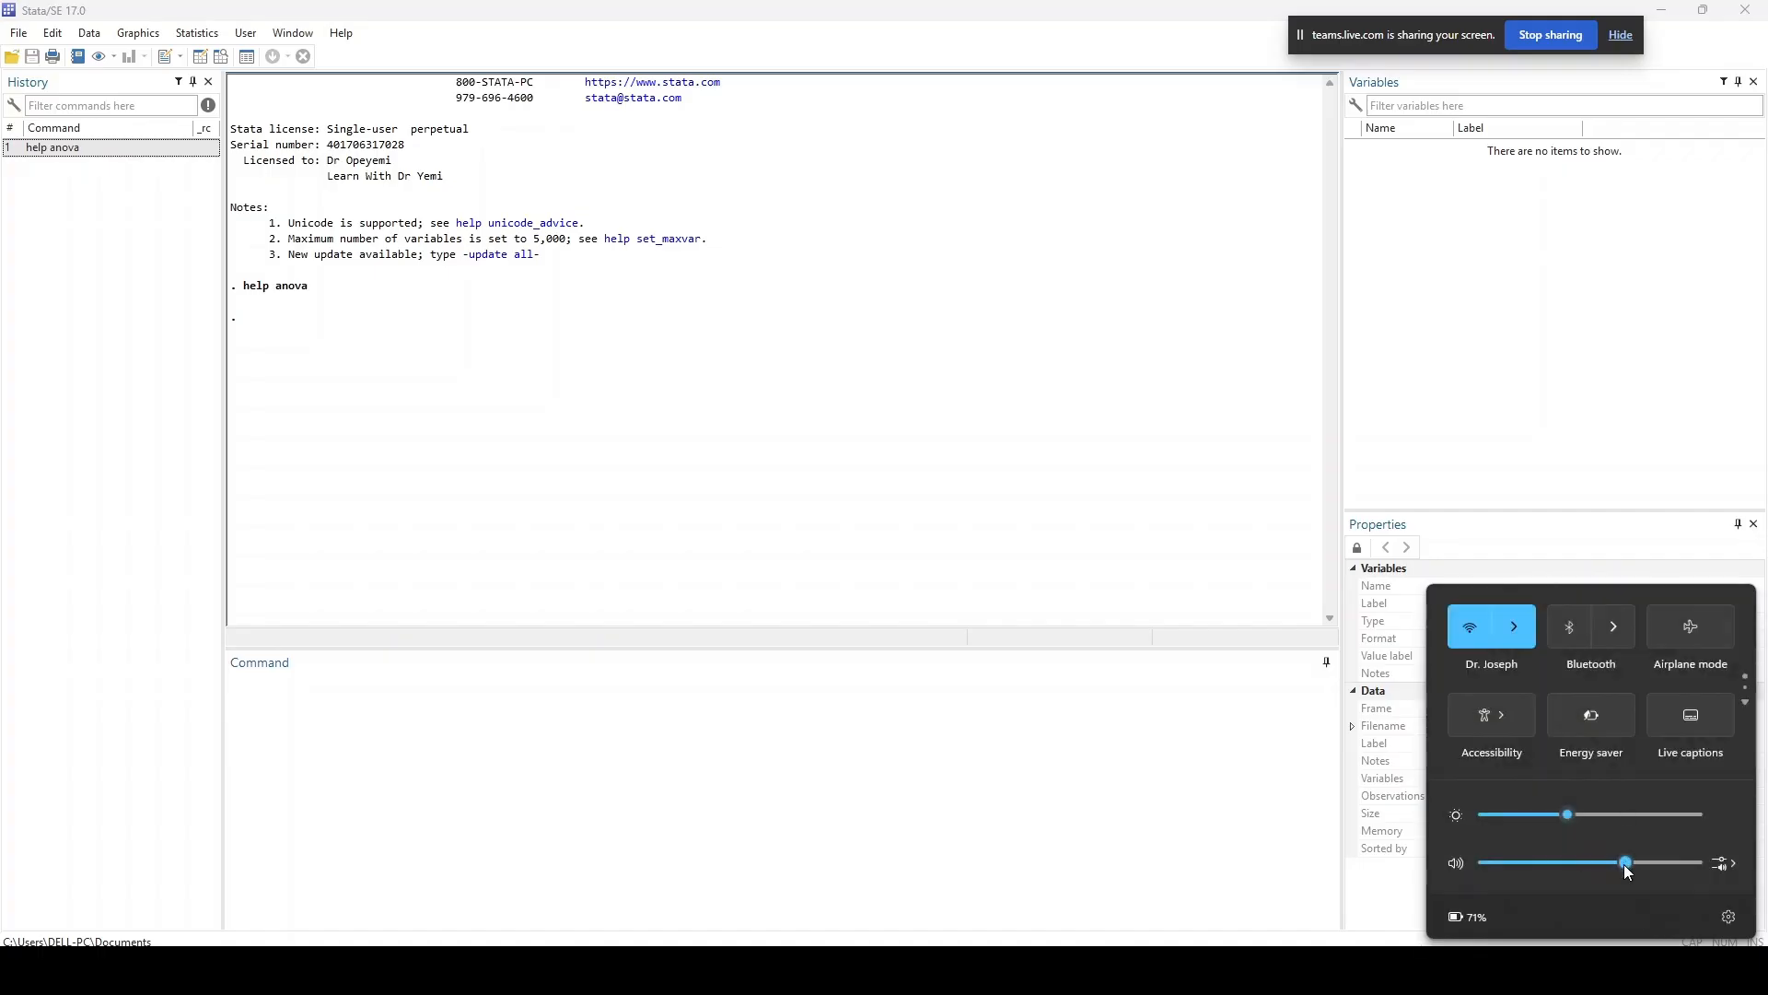
pyautogui.moveTo(1677, 873); pyautogui.dragTo(1680, 875)
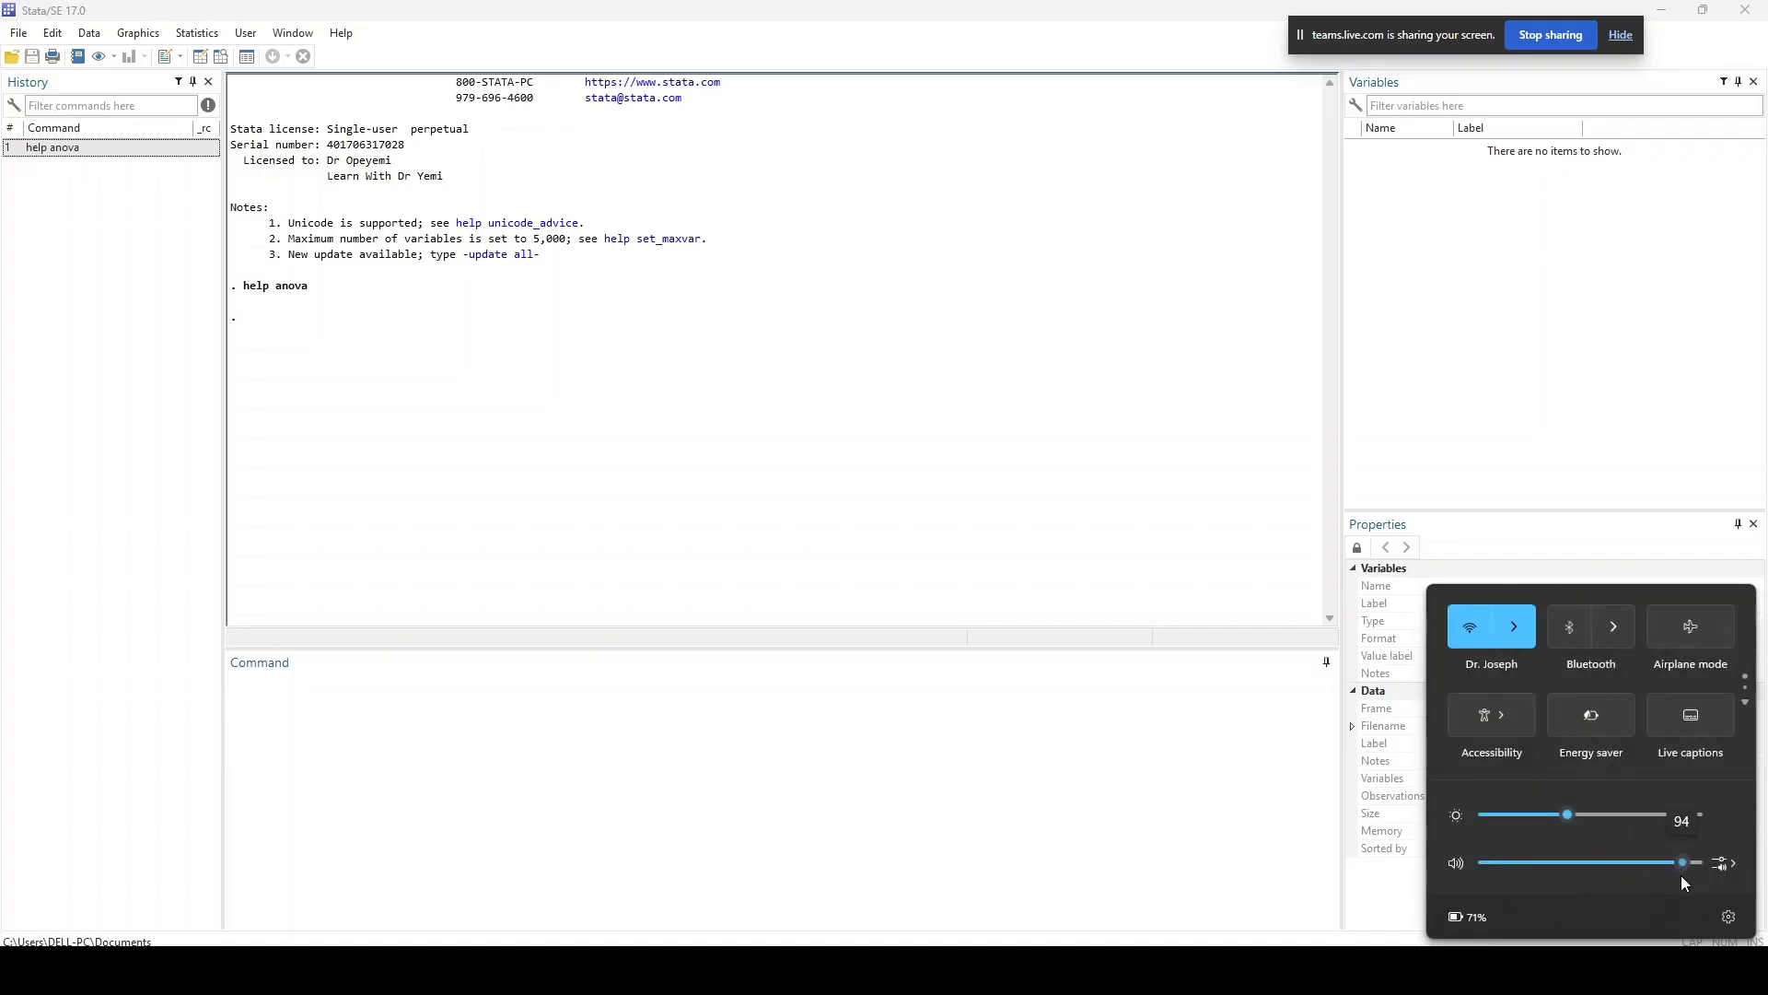
# - Review the available statistical commands, including summaries, tables and tests, count outcomes, linear models and regression diagnostics
pyautogui.click(877, 421)
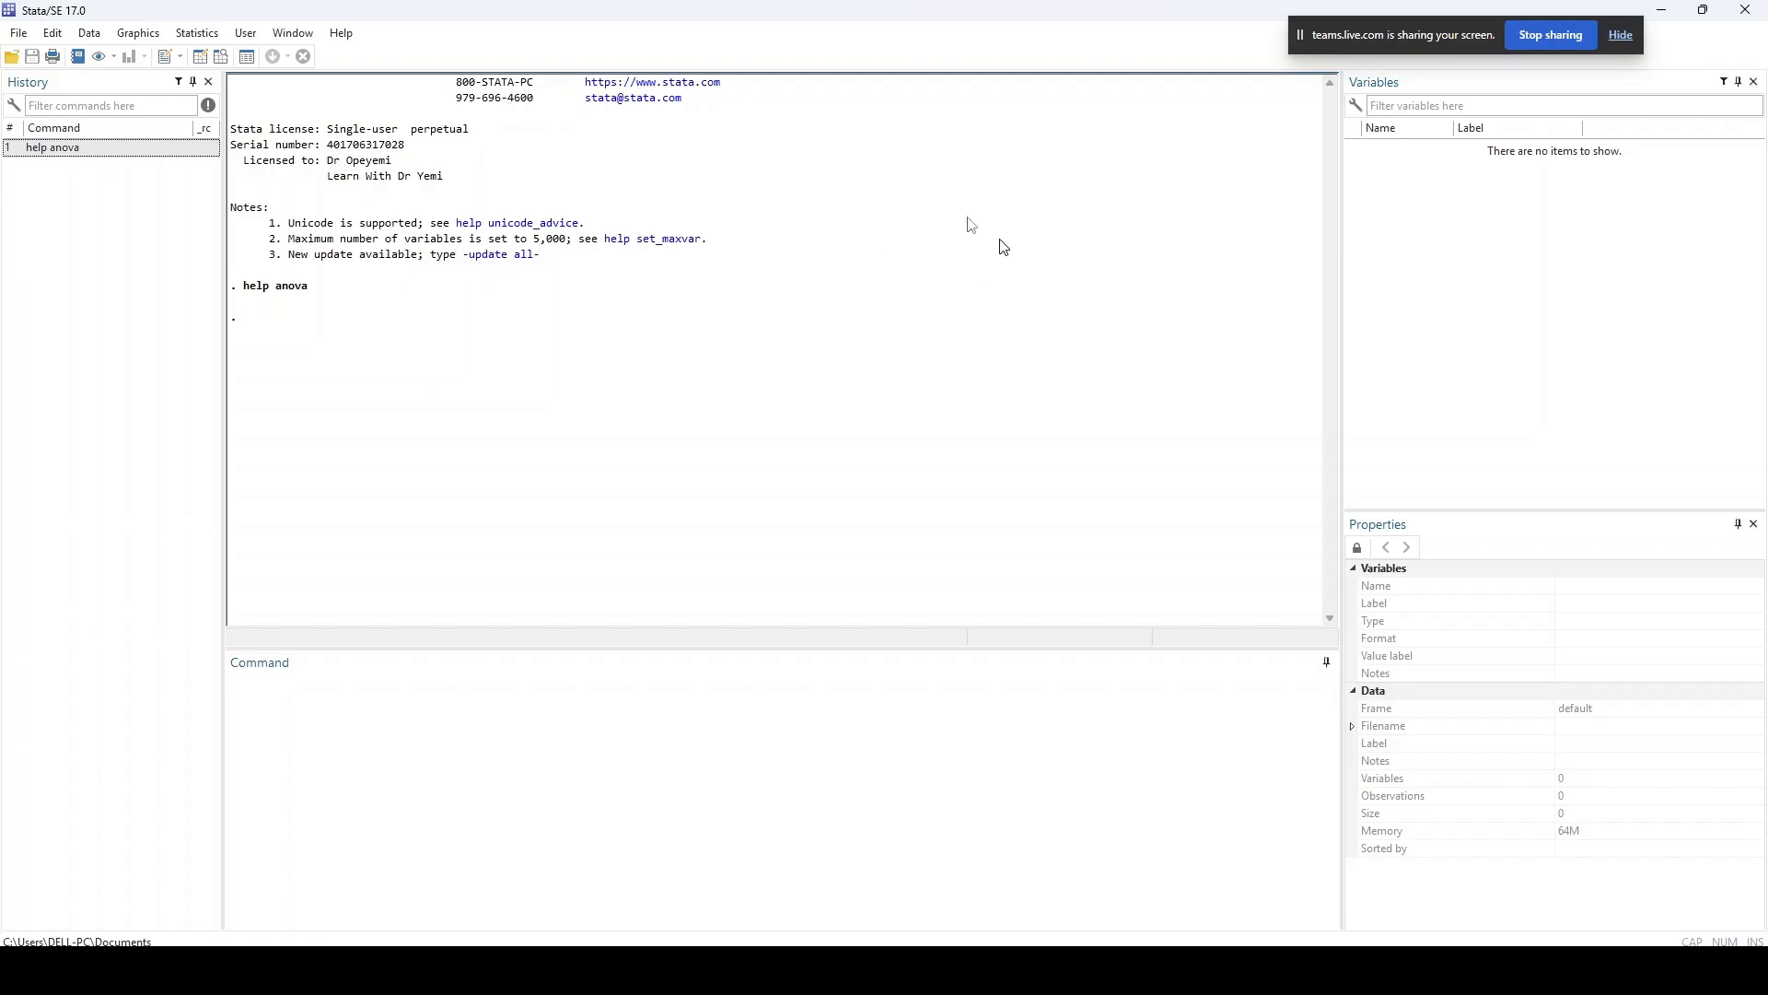
pyautogui.click(196, 35)
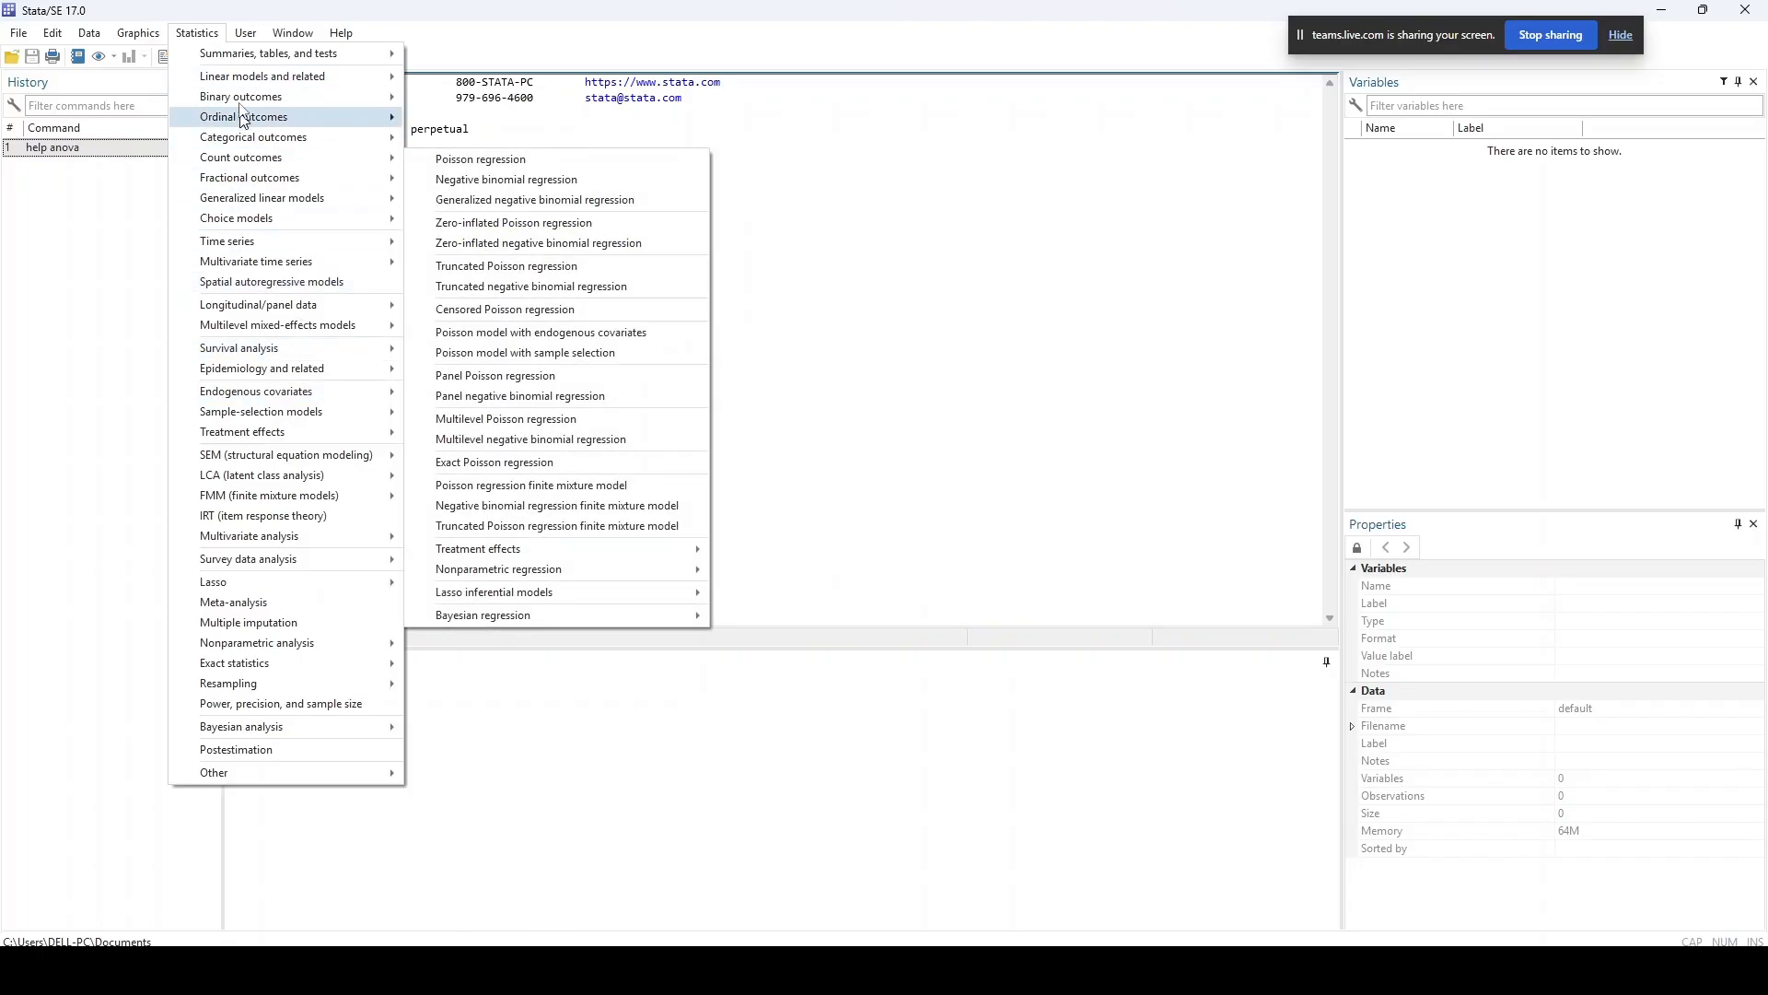
pyautogui.moveTo(247, 34)
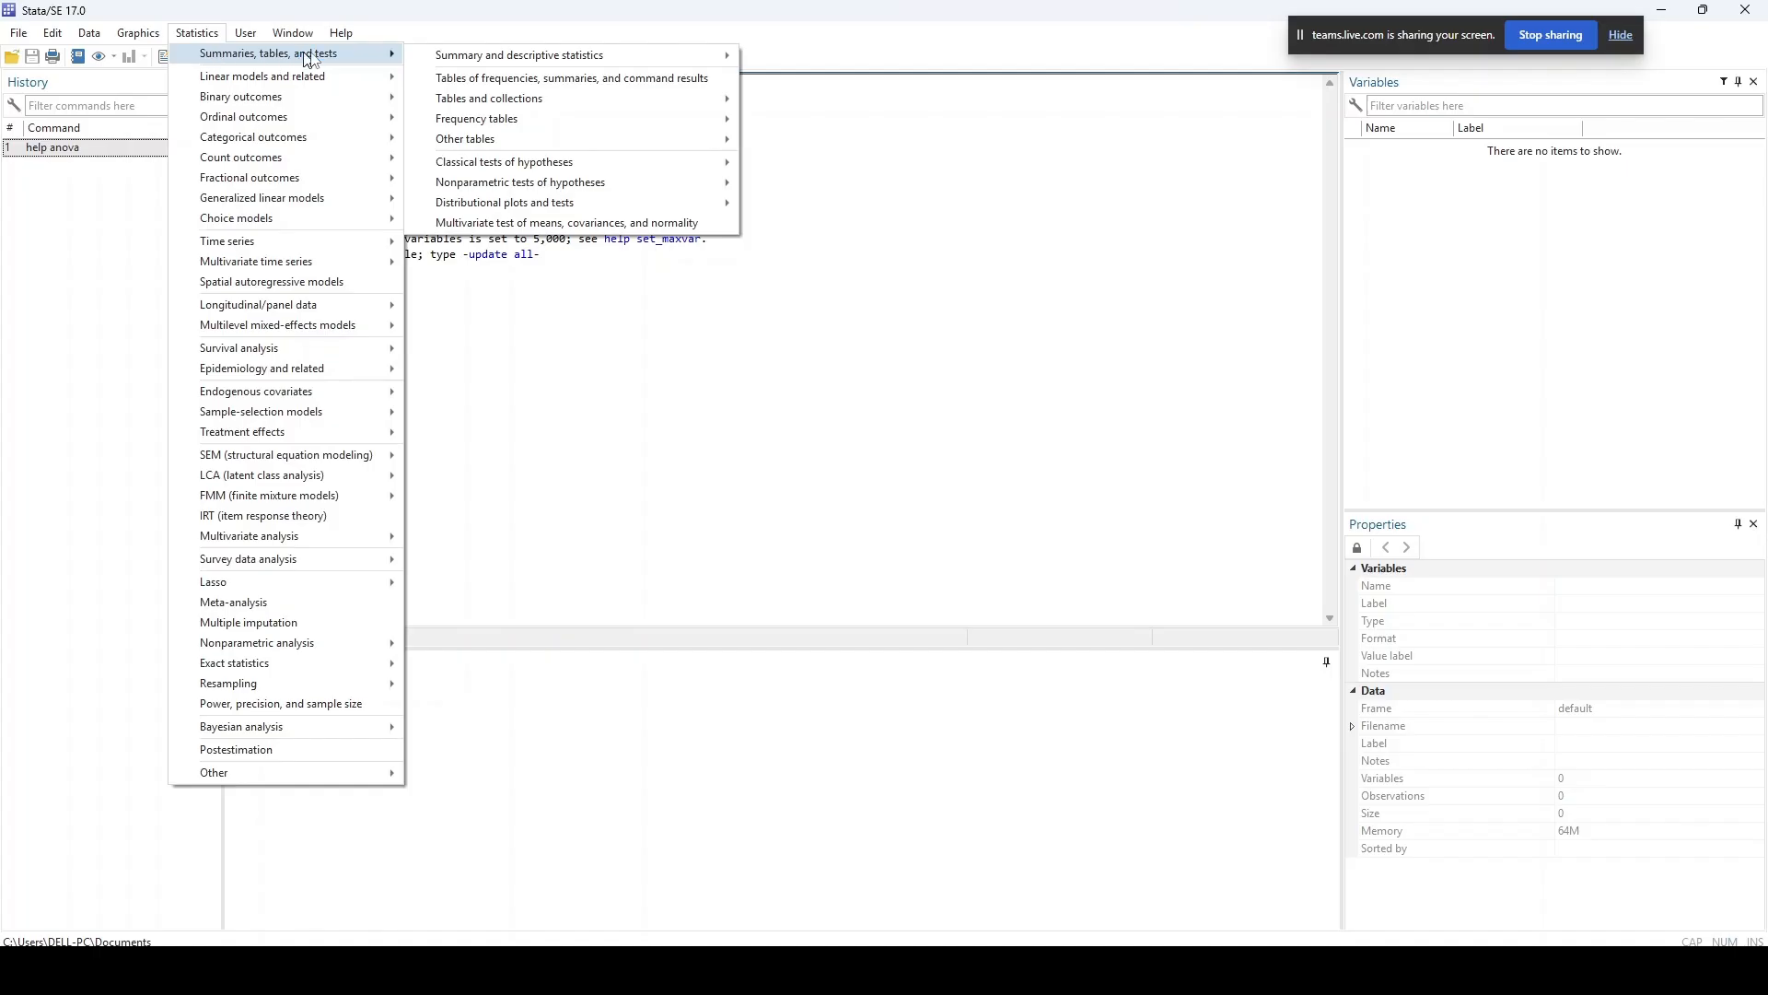
pyautogui.moveTo(587, 69)
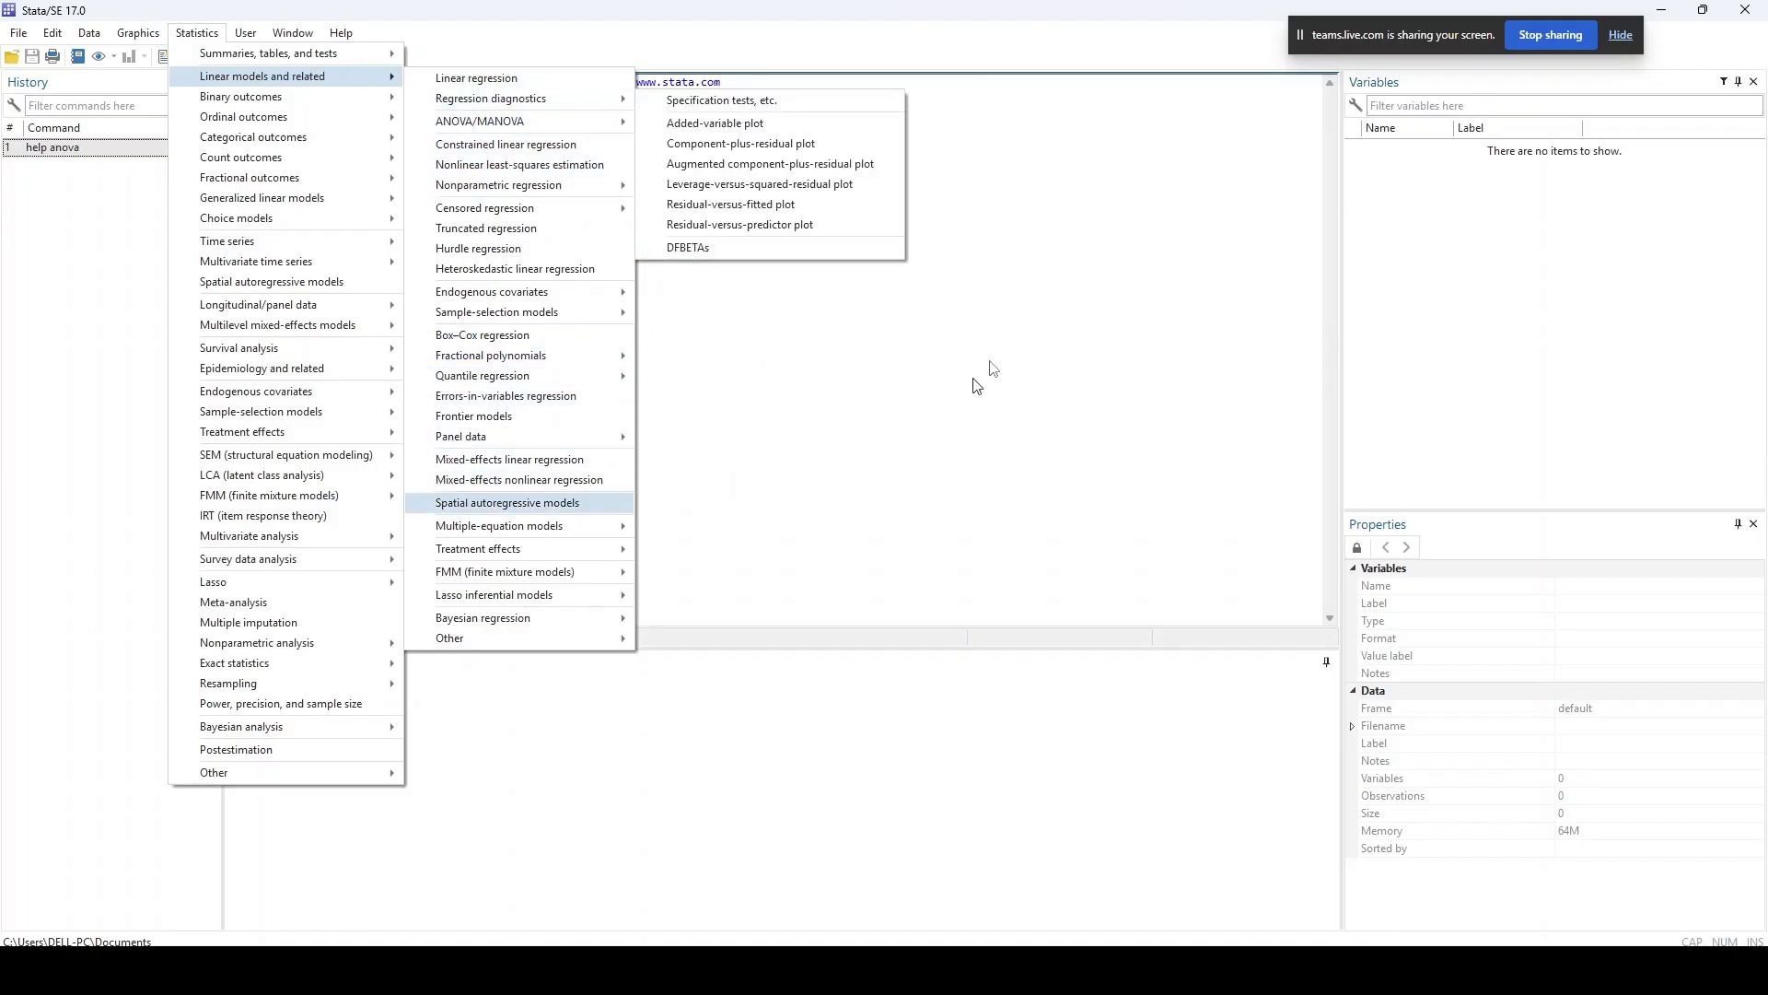
pyautogui.click(909, 423)
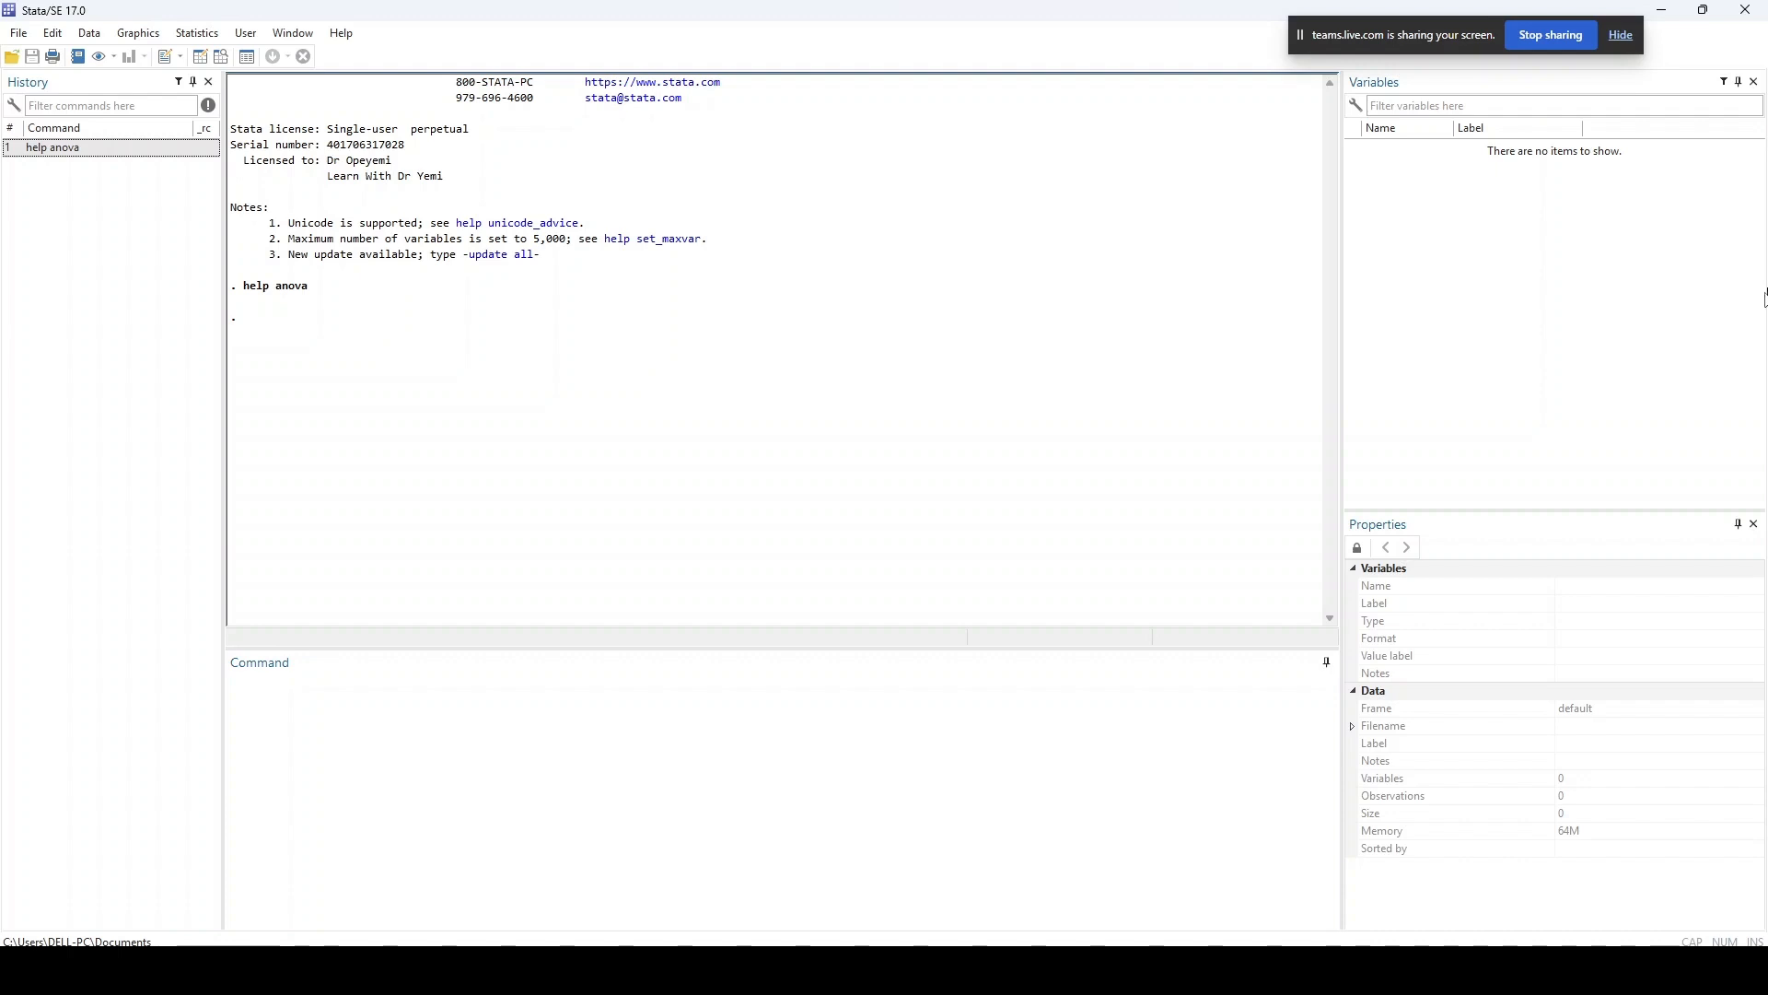
# - Review the survival analysis commands, covering setup and utilities and the regression models
pyautogui.click(197, 34)
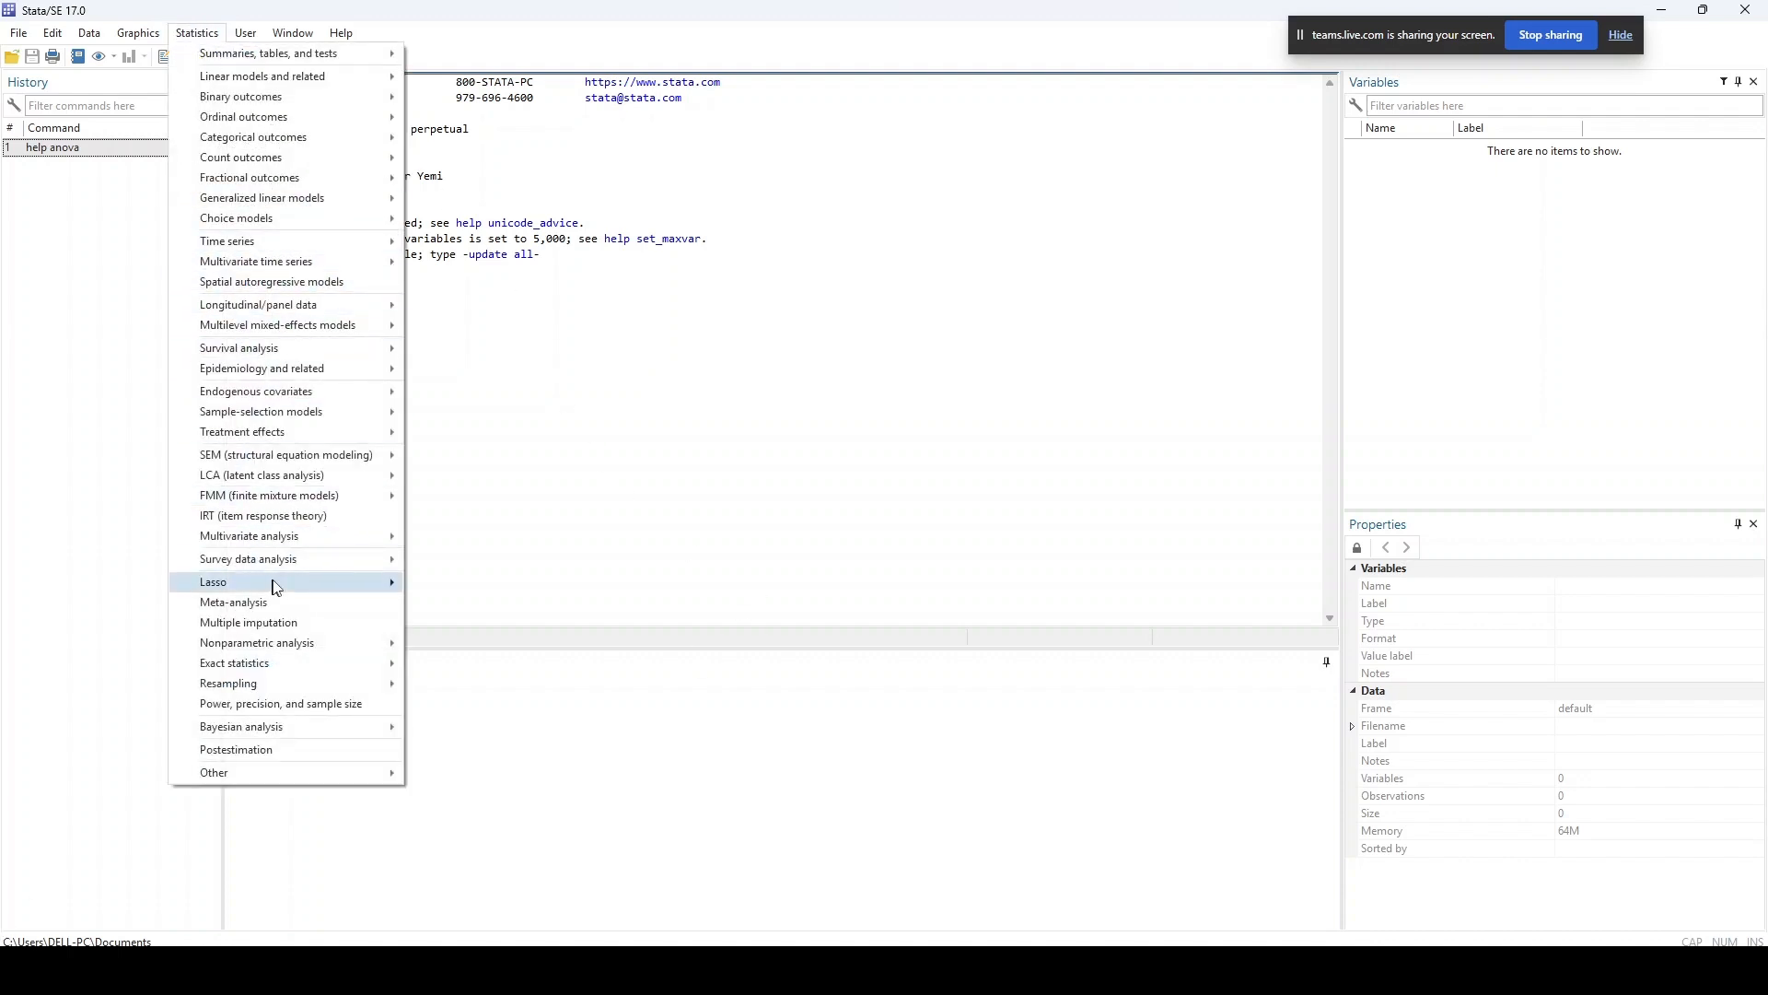
pyautogui.moveTo(304, 352)
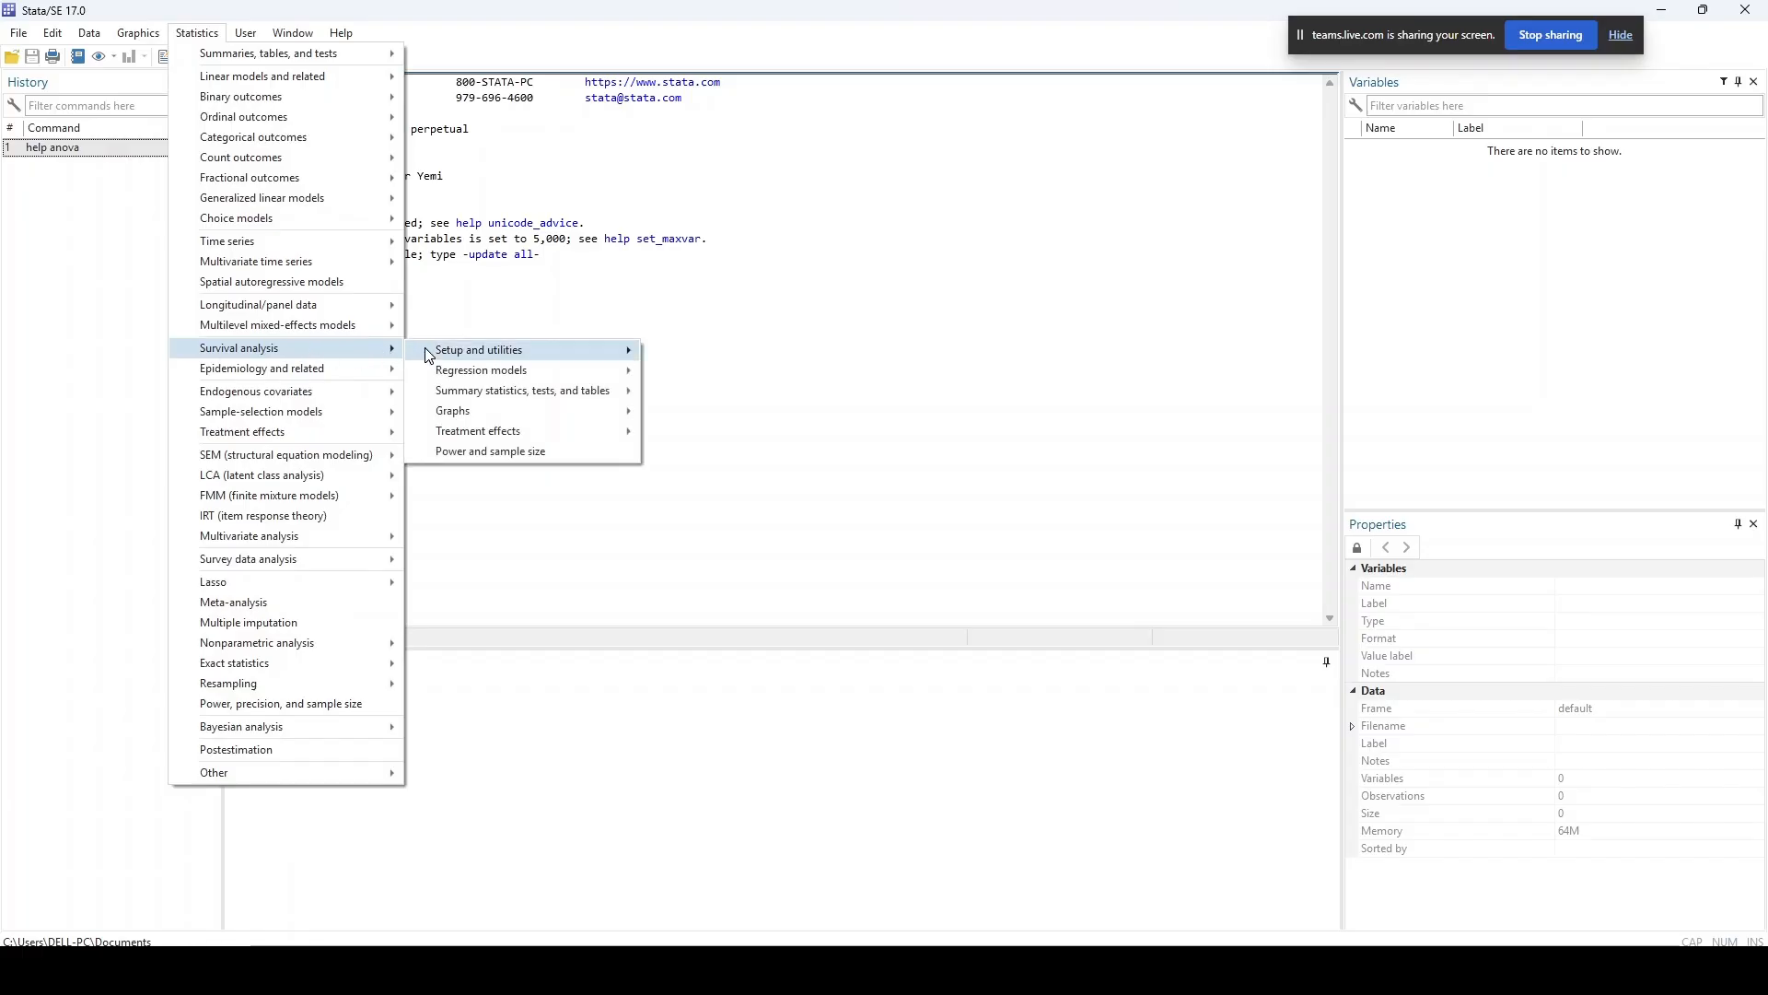
pyautogui.press('Right')
pyautogui.press('Right')
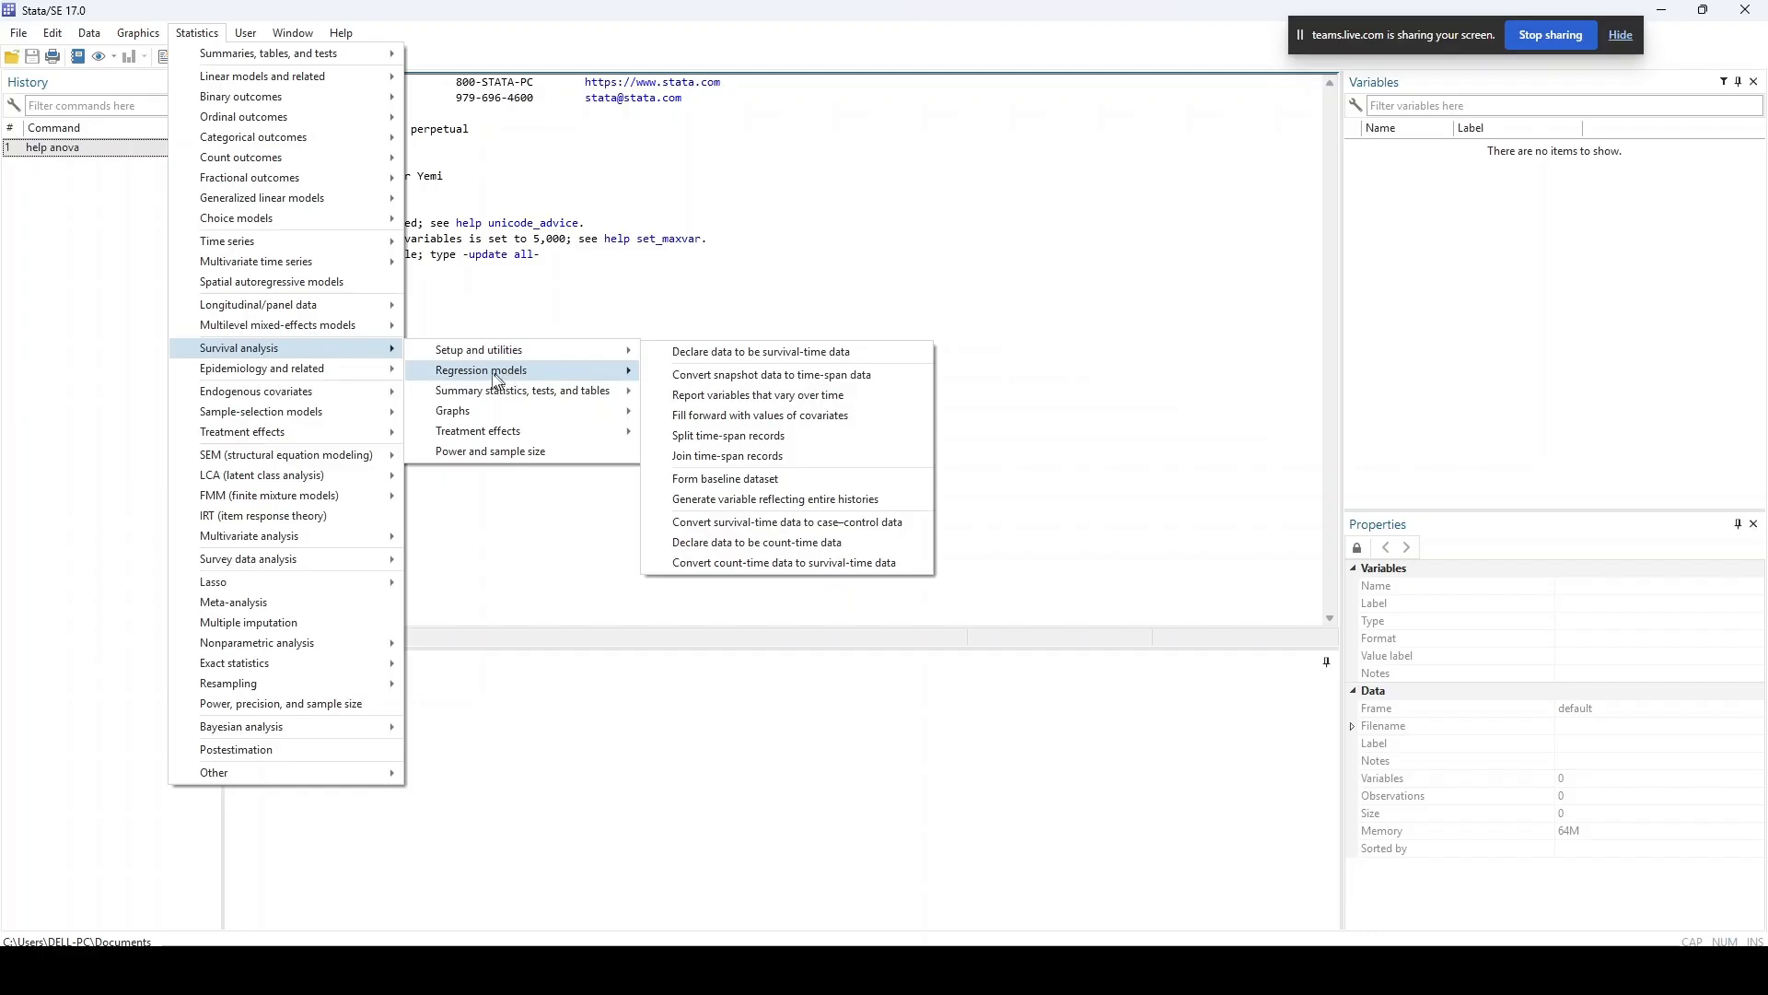
pyautogui.moveTo(494, 380)
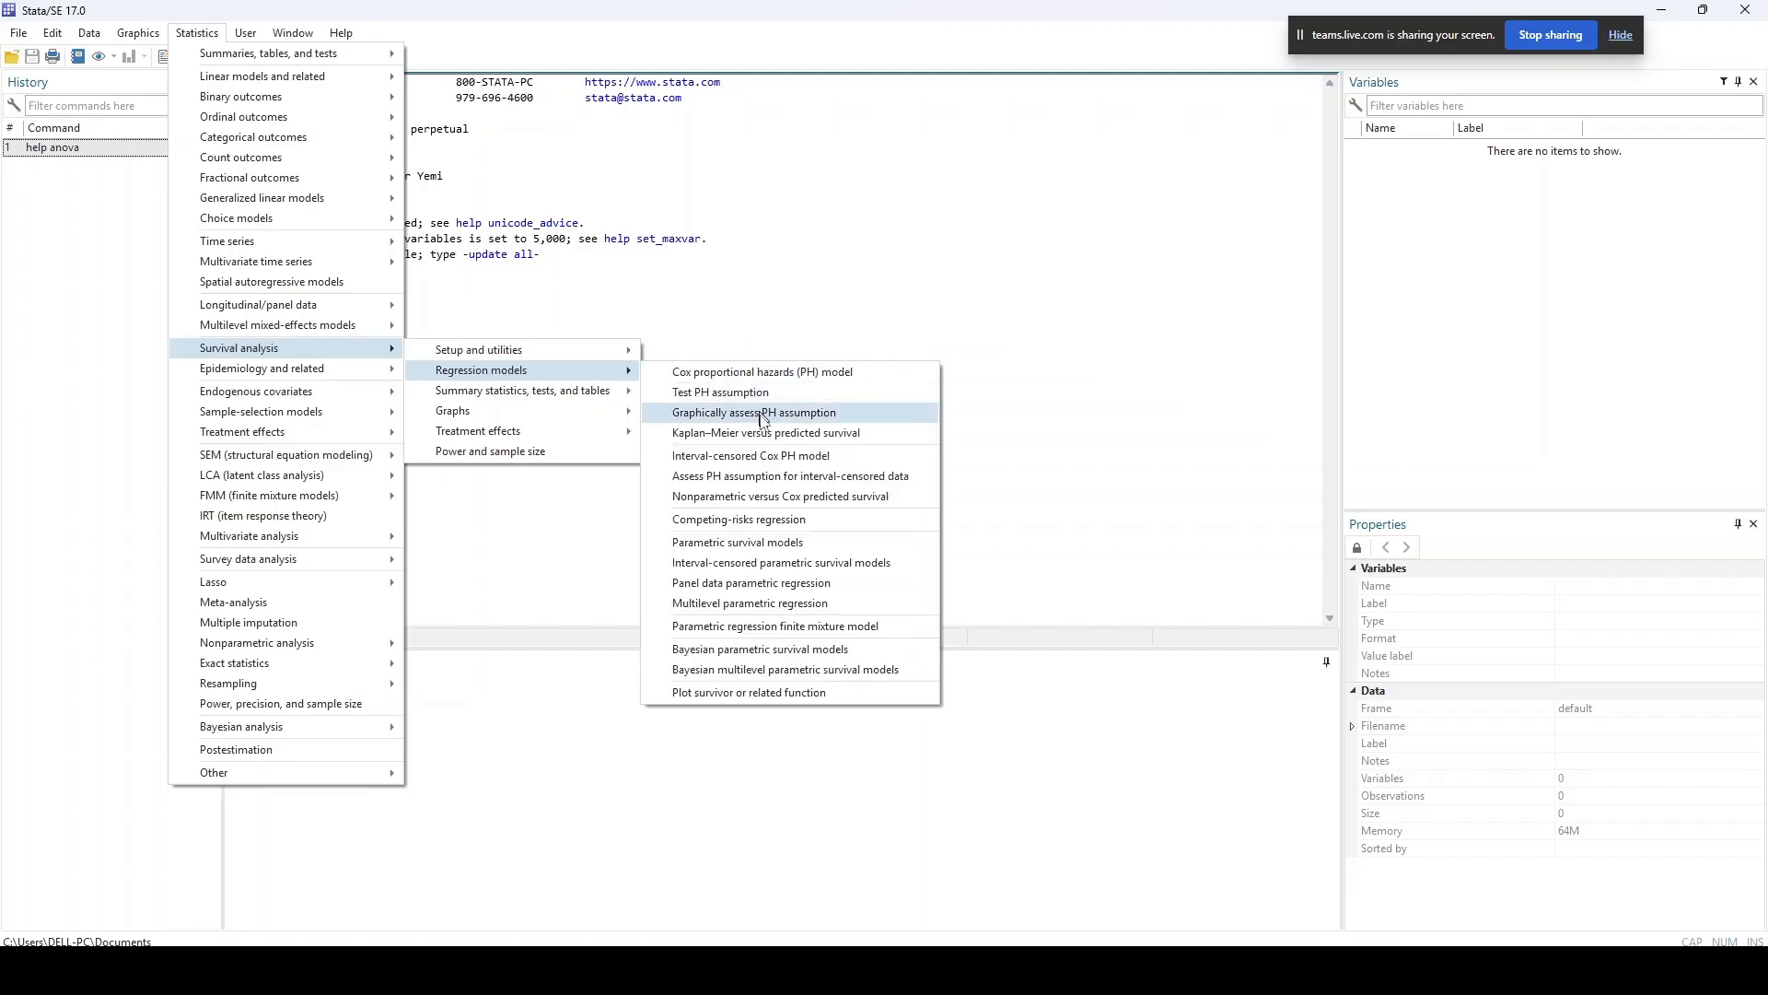
pyautogui.click(740, 752)
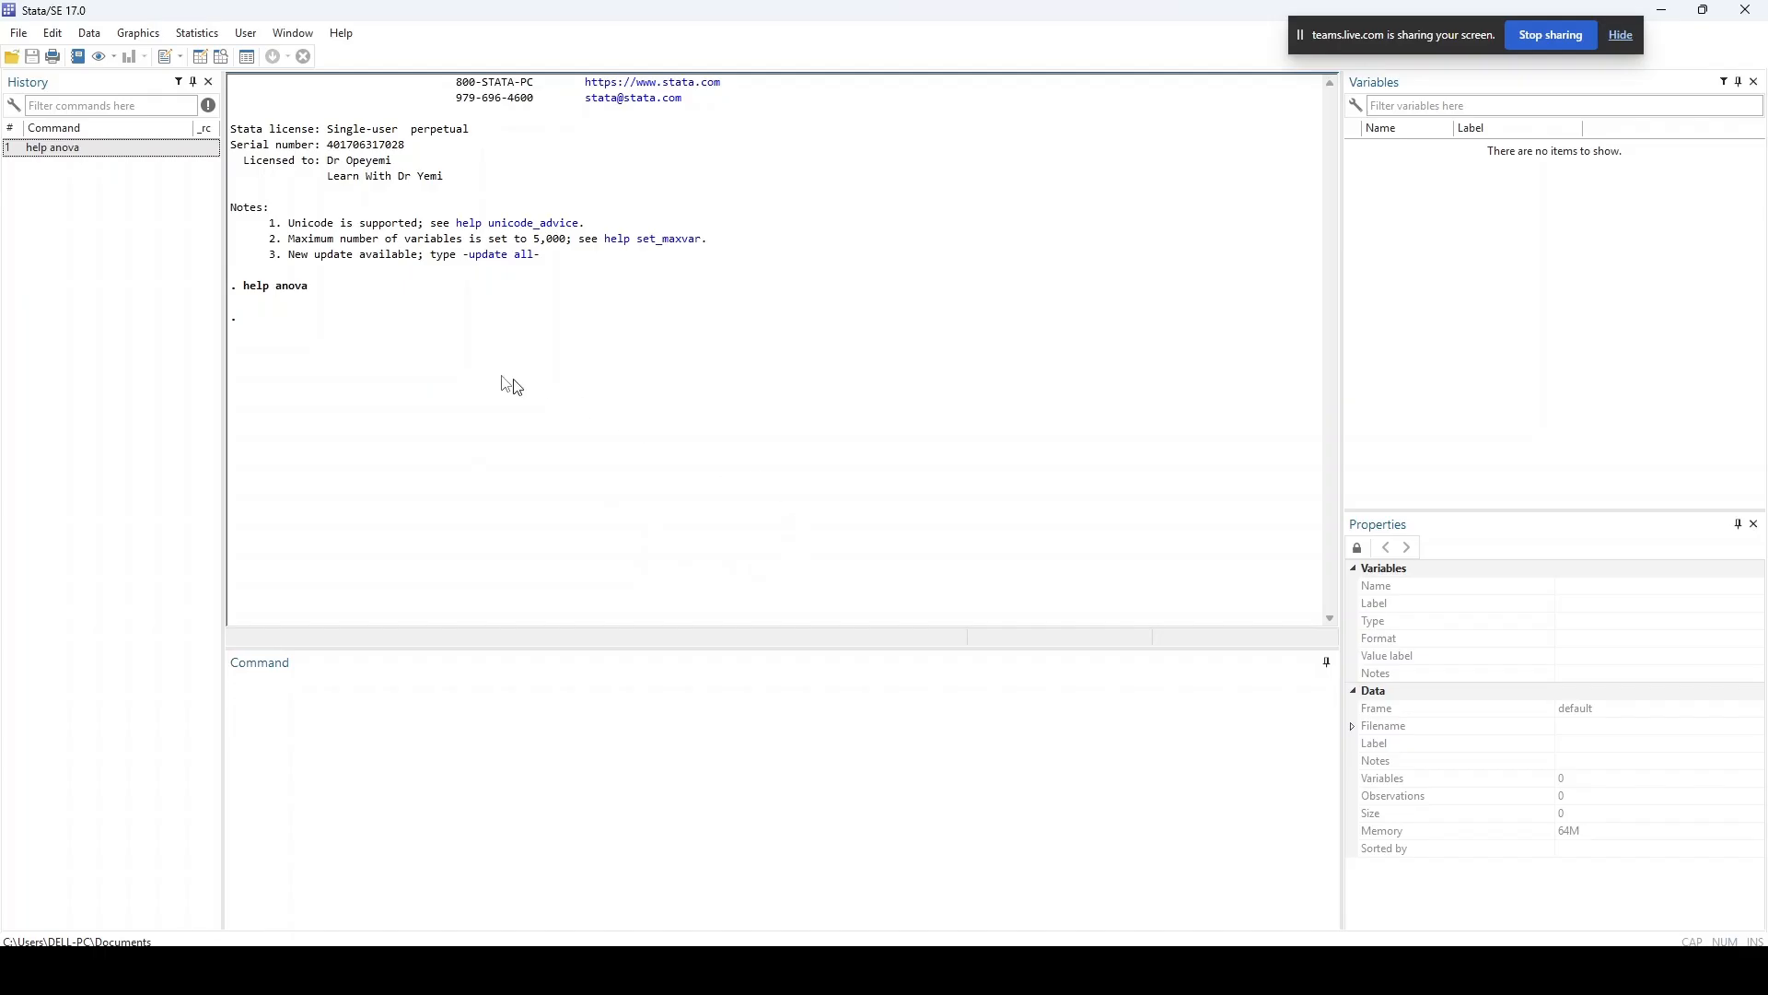
# - Review the file formats available for importing data, including Excel spreadsheets
pyautogui.click(18, 35)
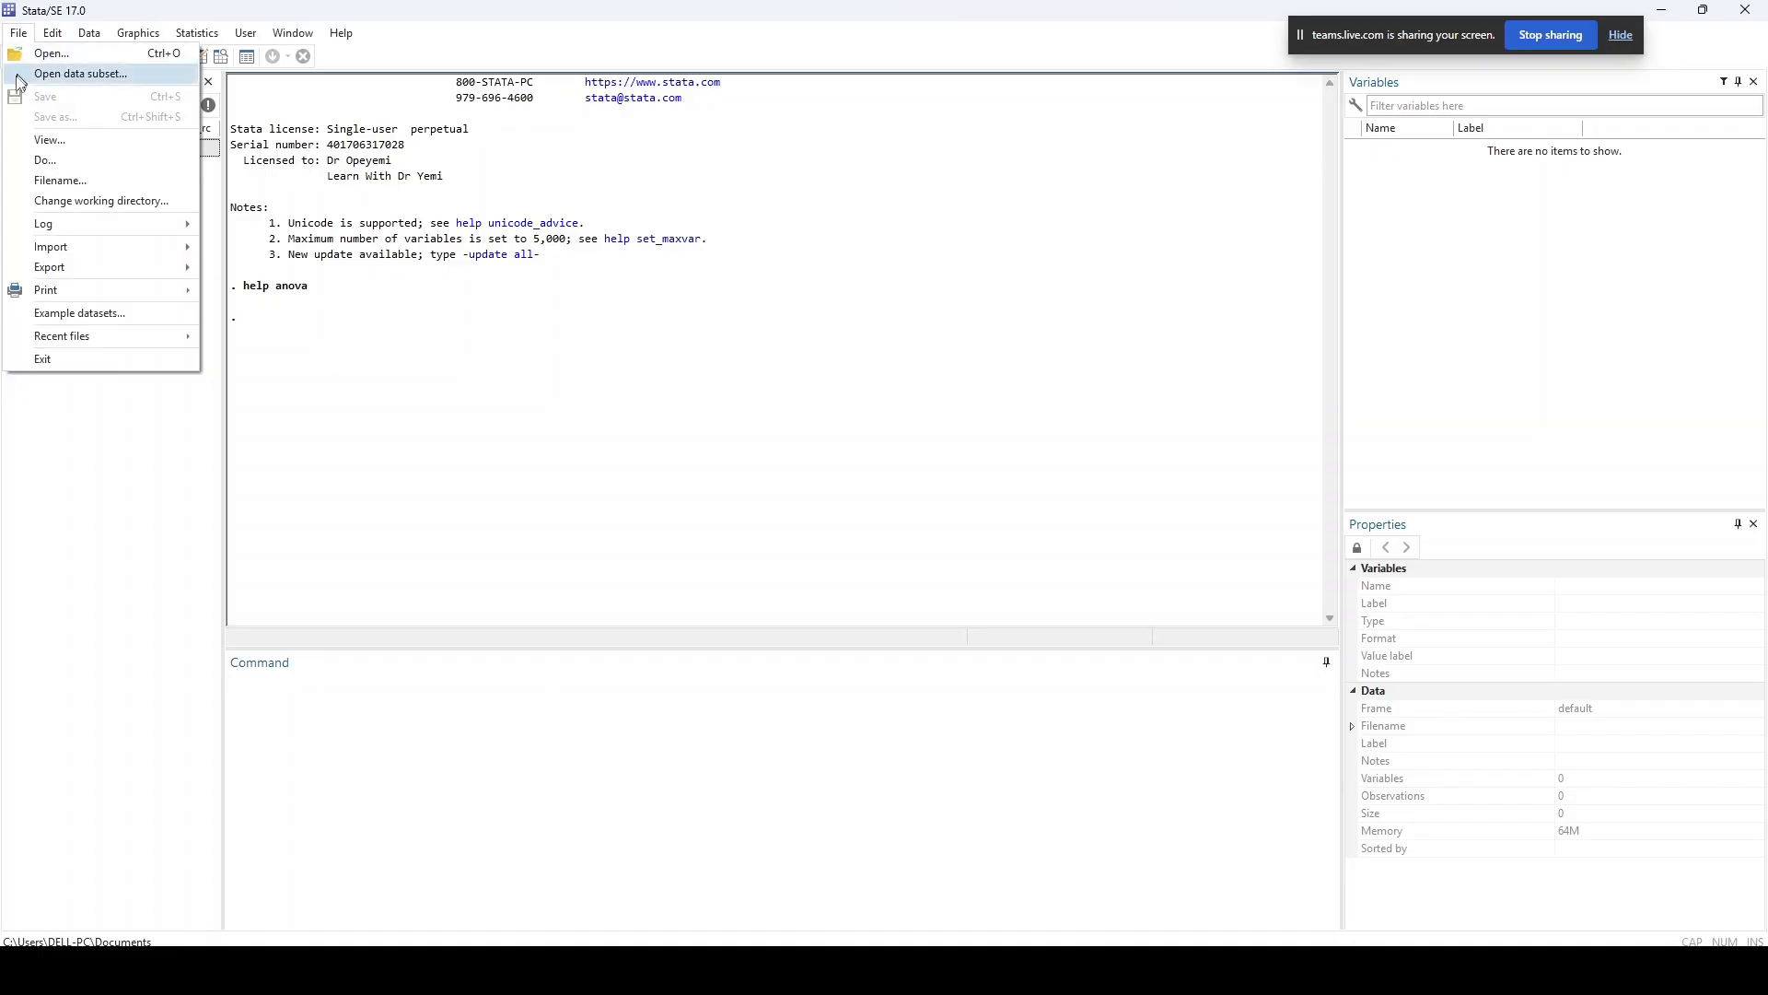
pyautogui.moveTo(14, 250)
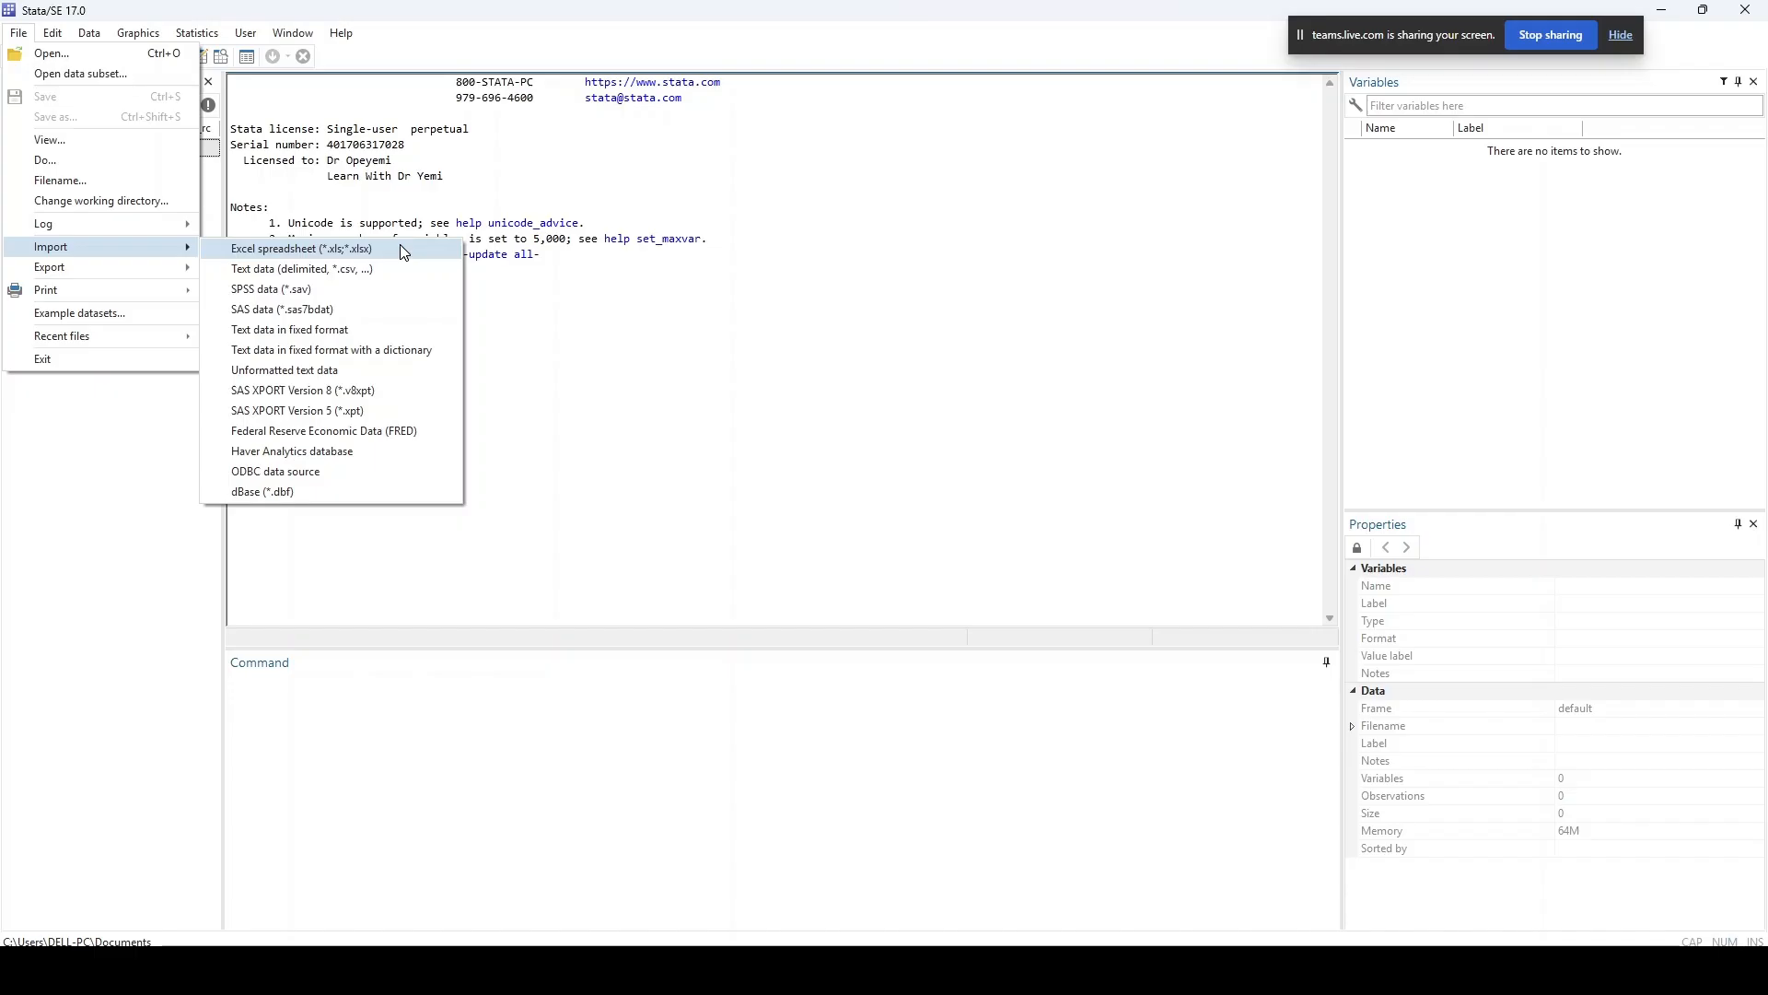
pyautogui.click(922, 402)
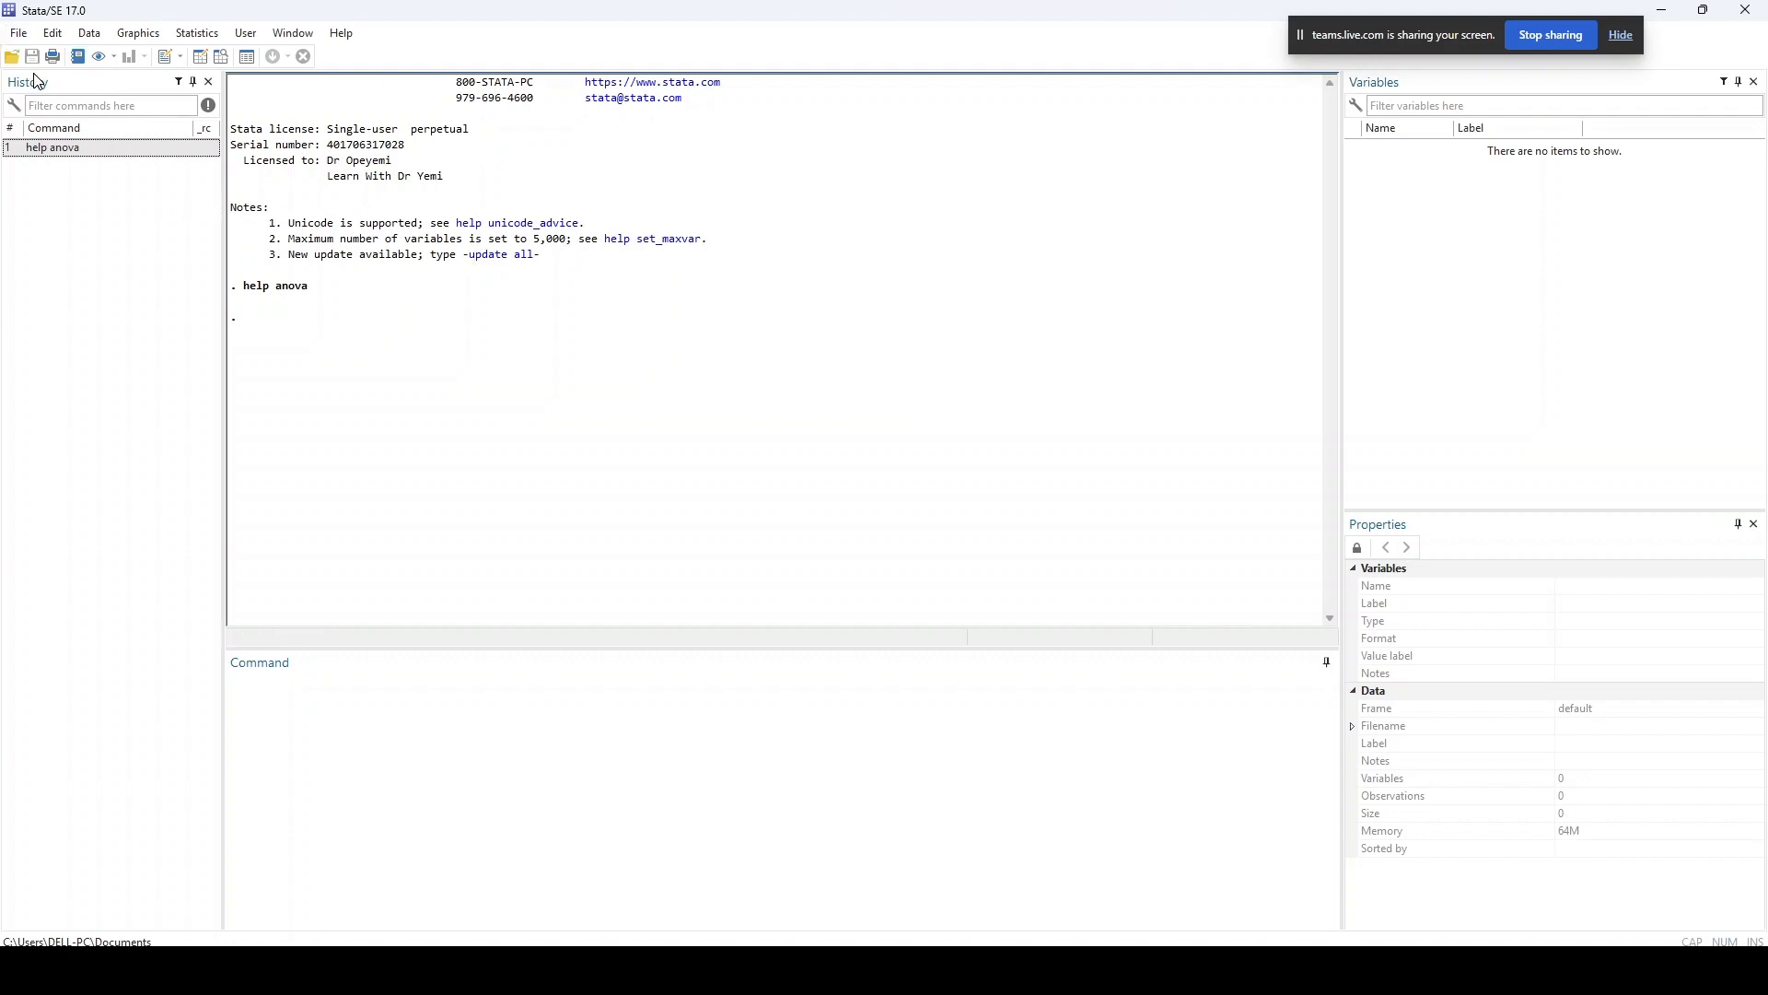
# - Start an Excel spreadsheet import and choose the Session 5- Practice workbook from the Cohort 2 folder on the Desktop
pyautogui.click(19, 34)
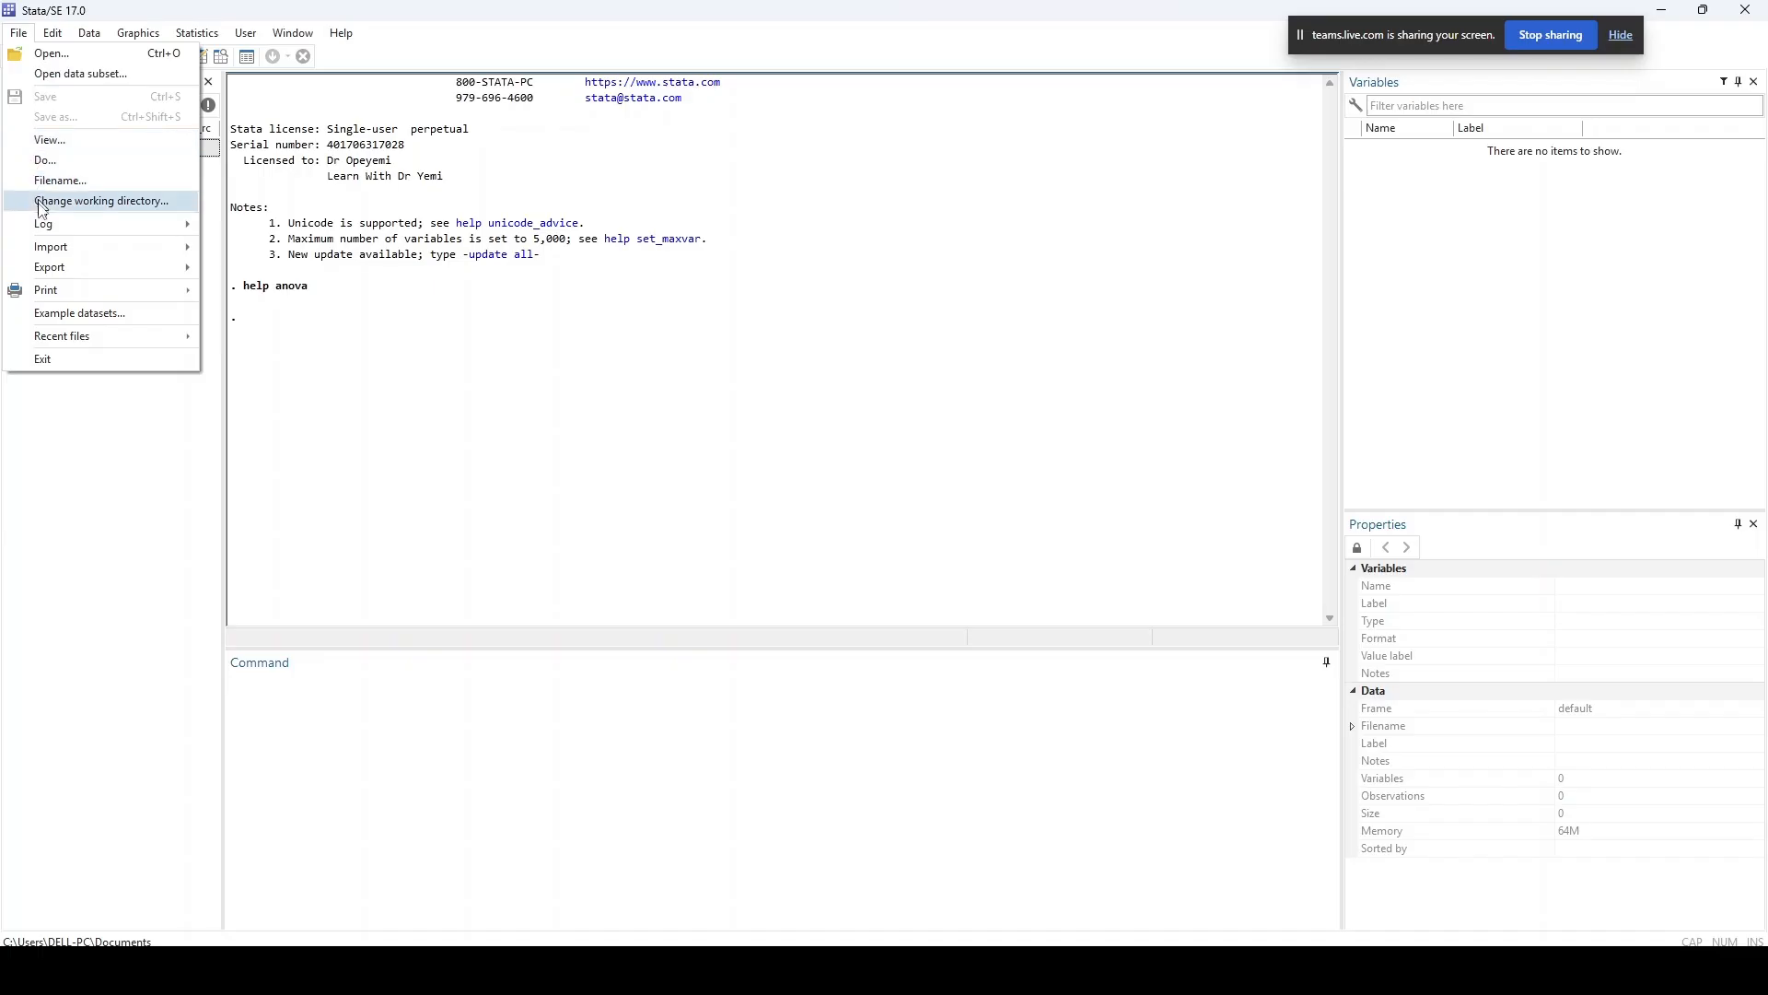
pyautogui.moveTo(51, 254)
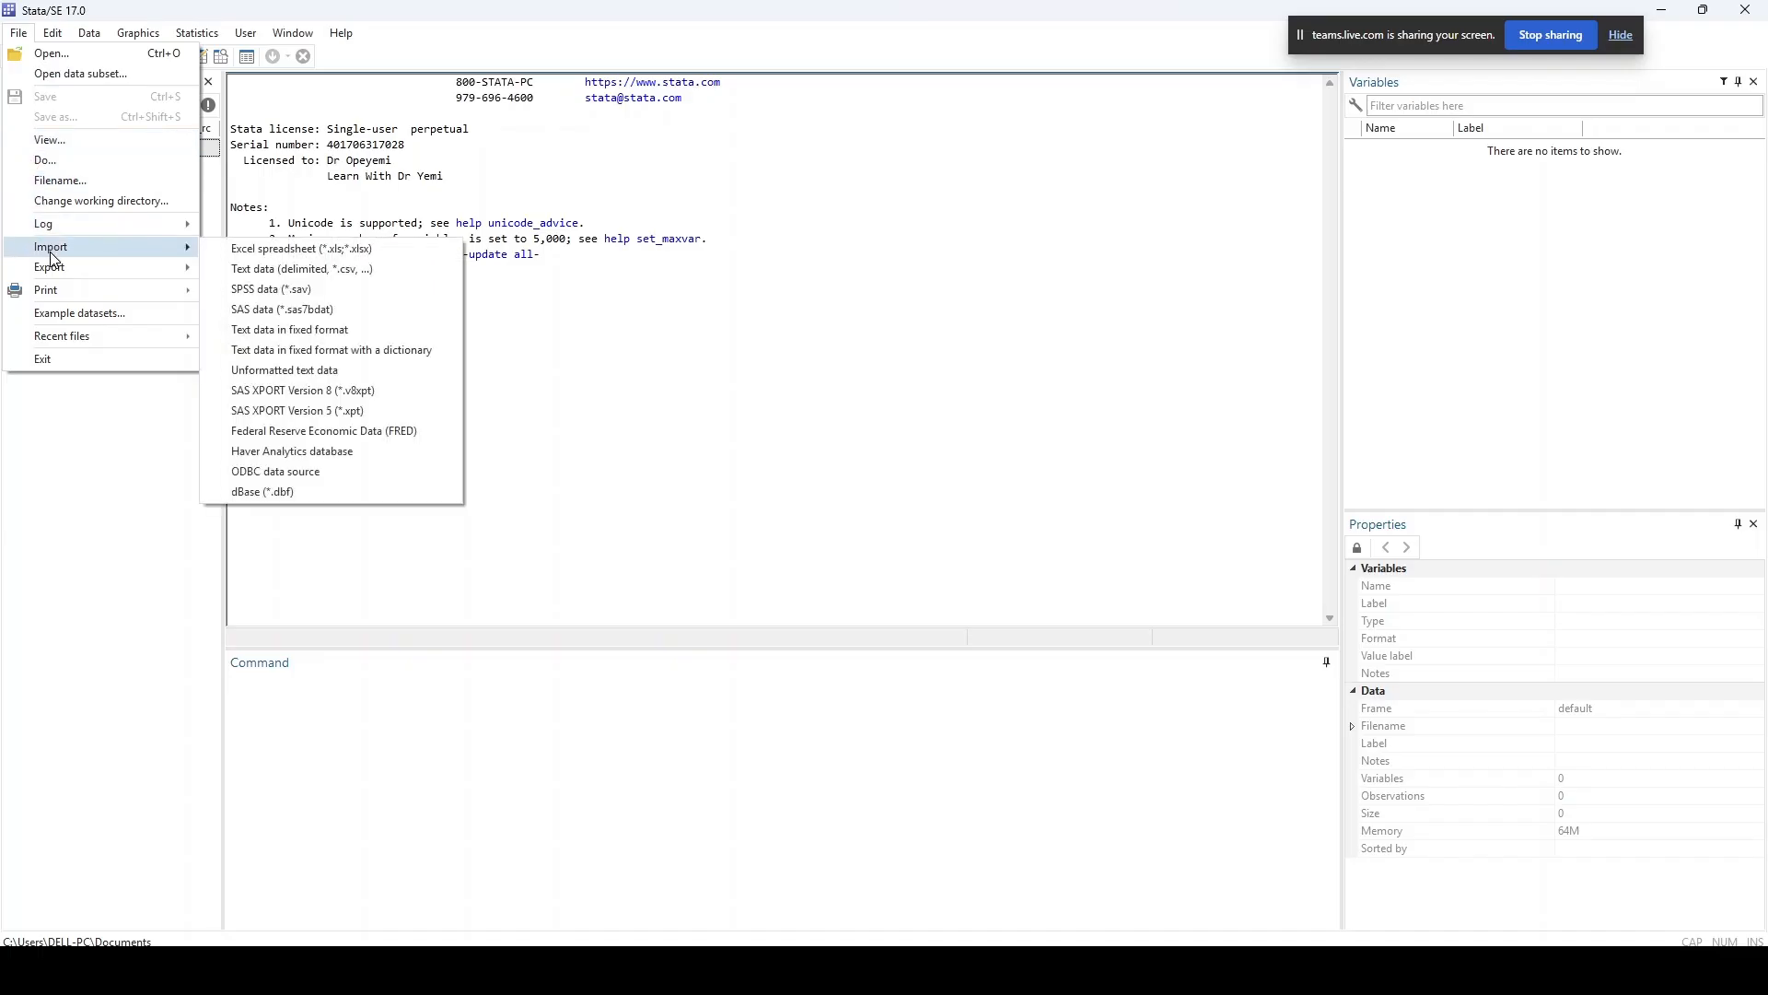
pyautogui.click(349, 256)
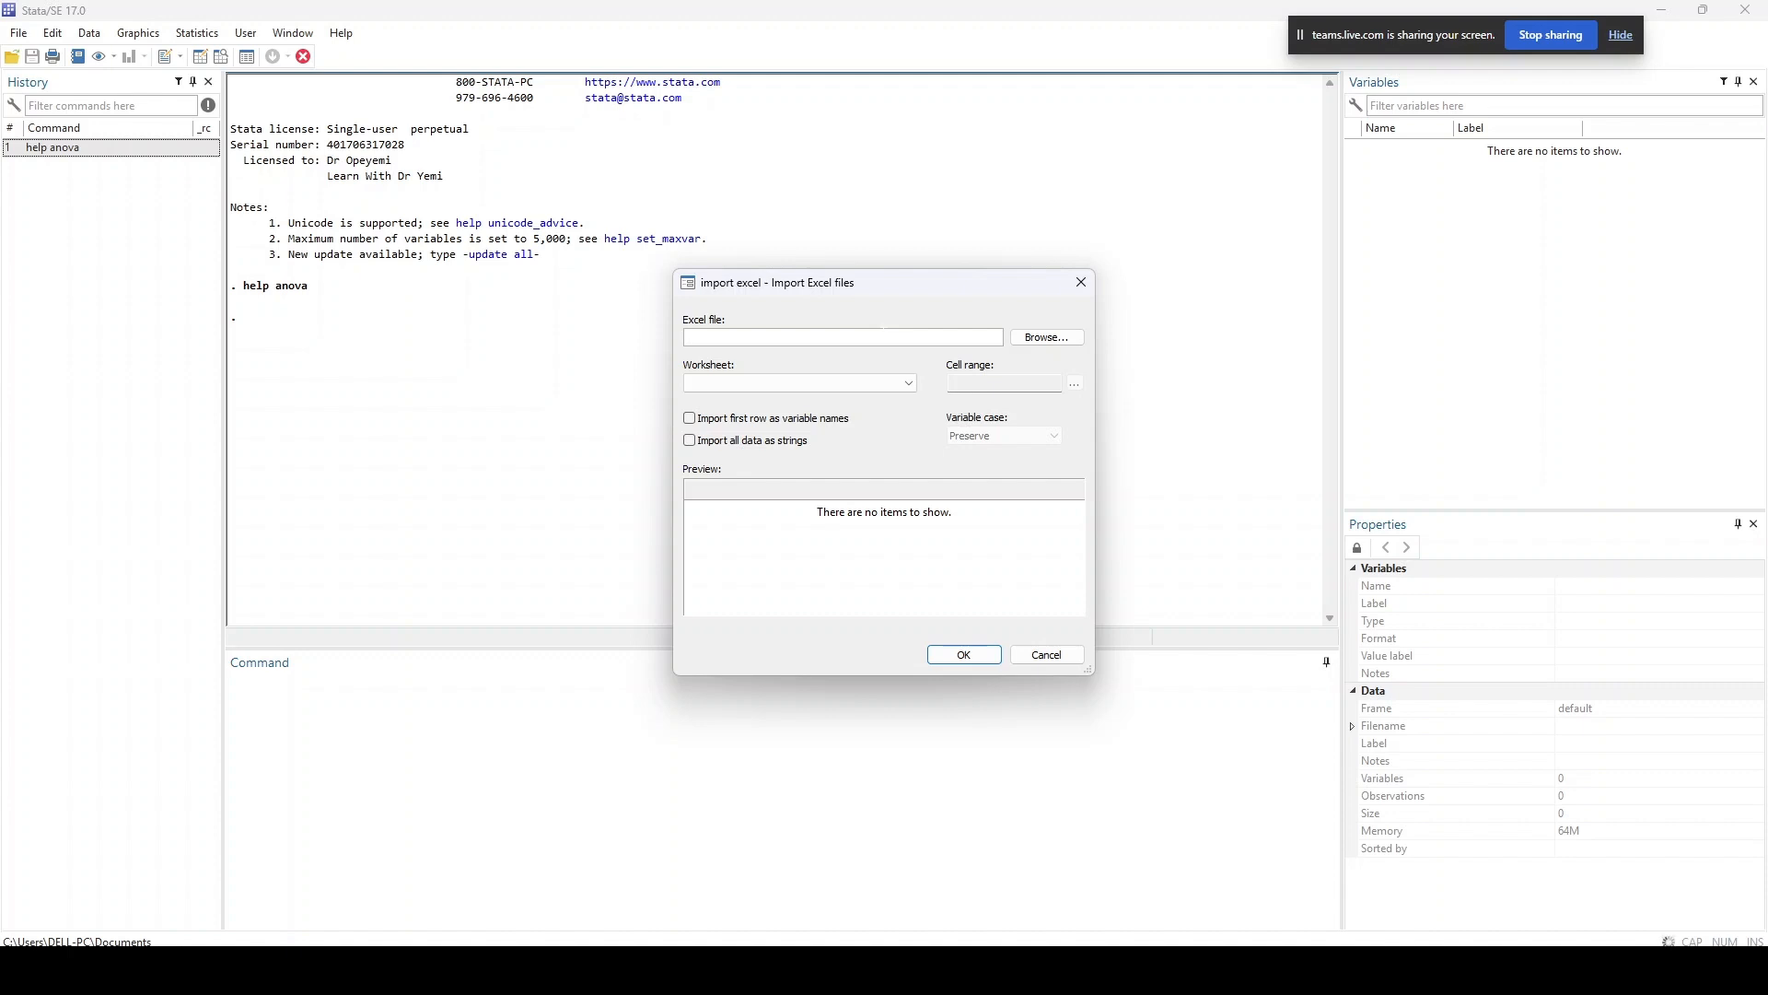
pyautogui.click(1056, 340)
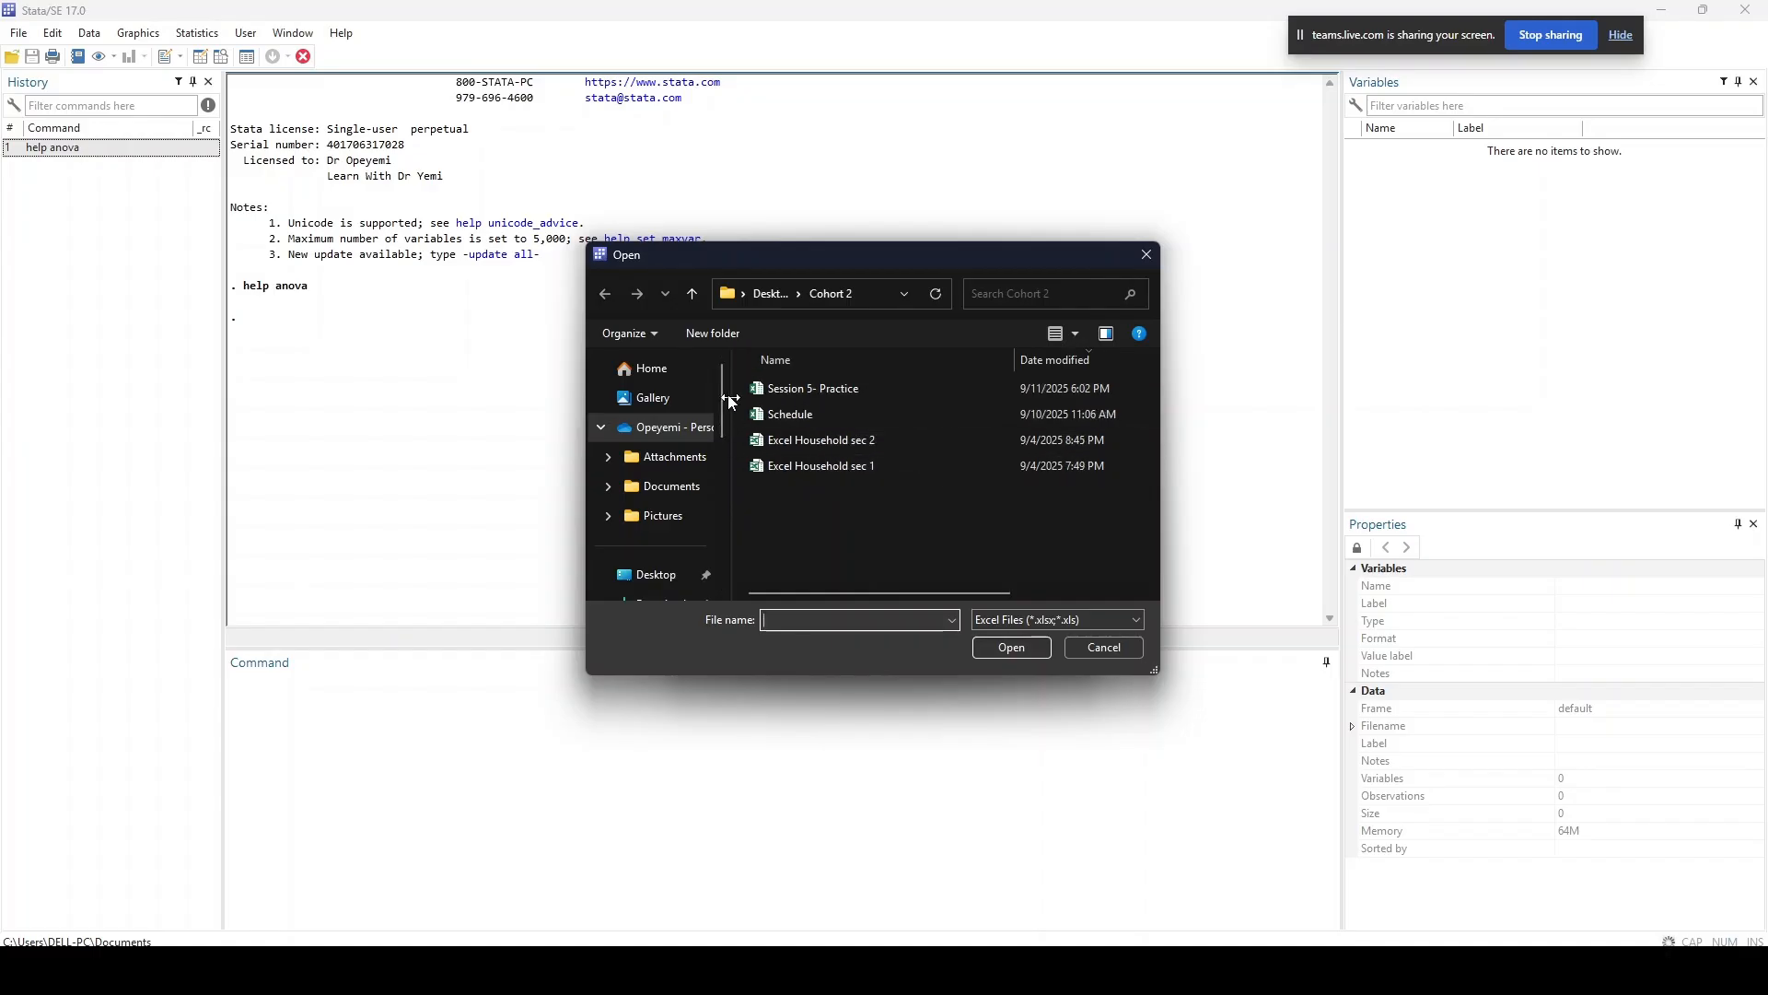
pyautogui.scroll(-1, 645, 414)
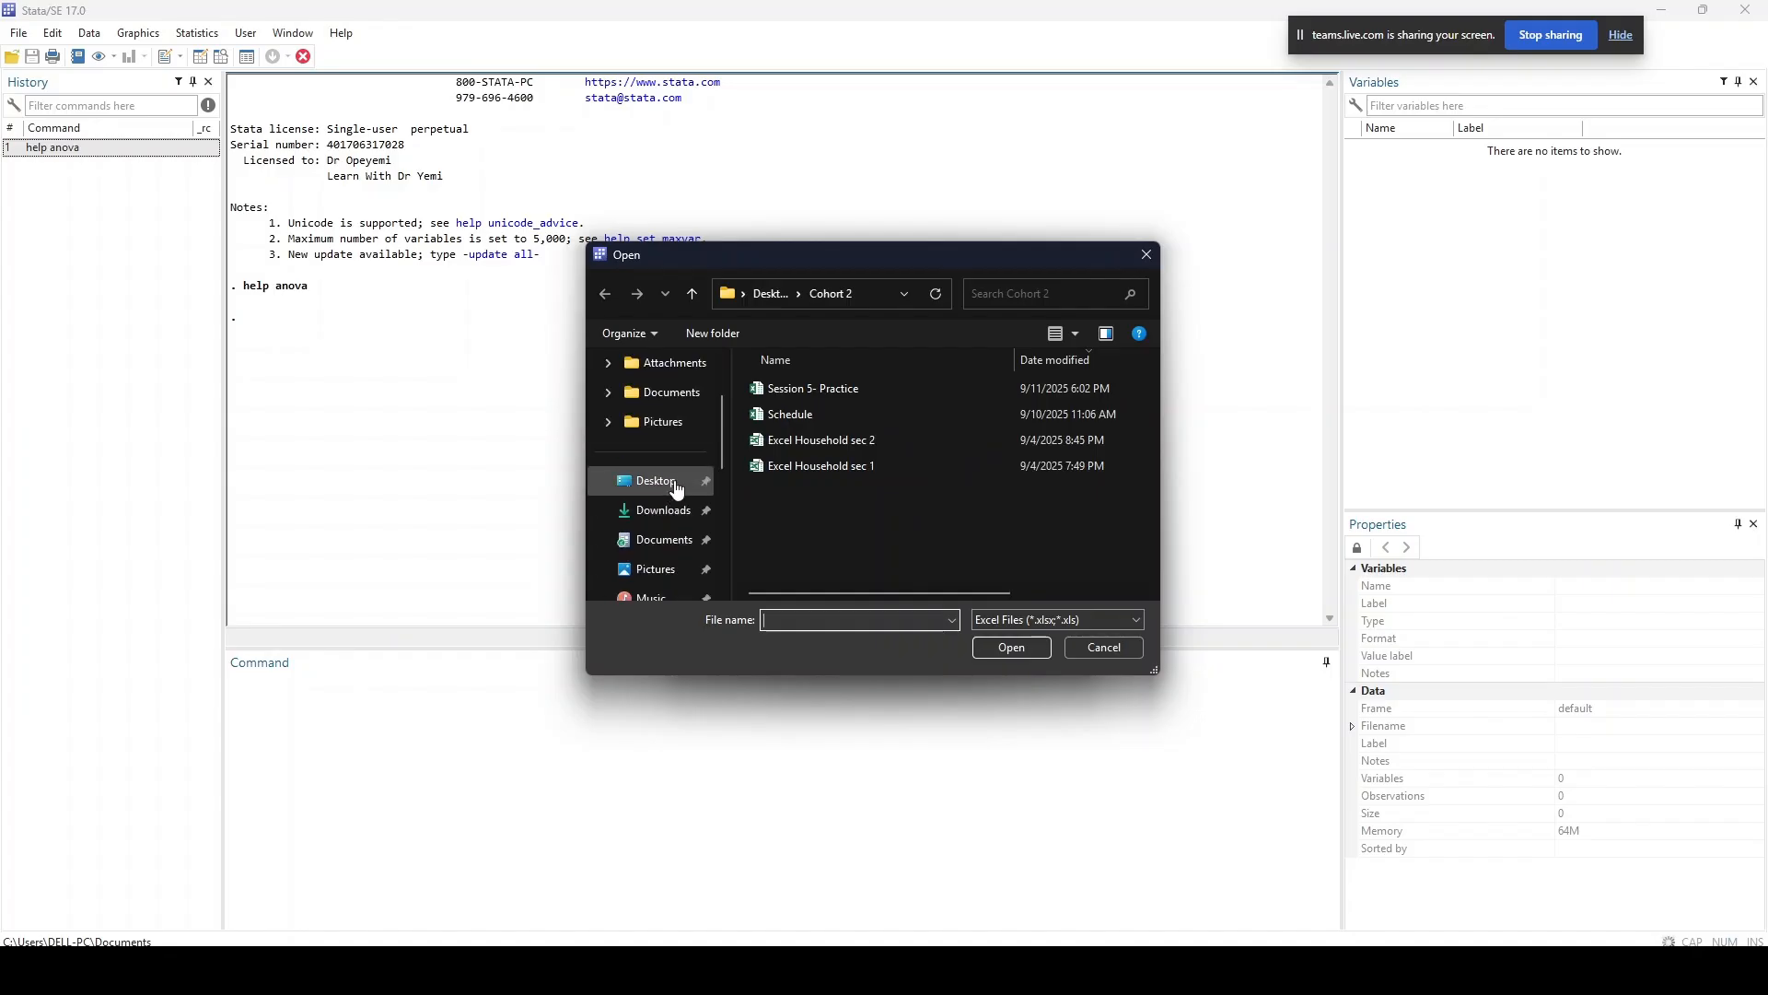
pyautogui.click(669, 521)
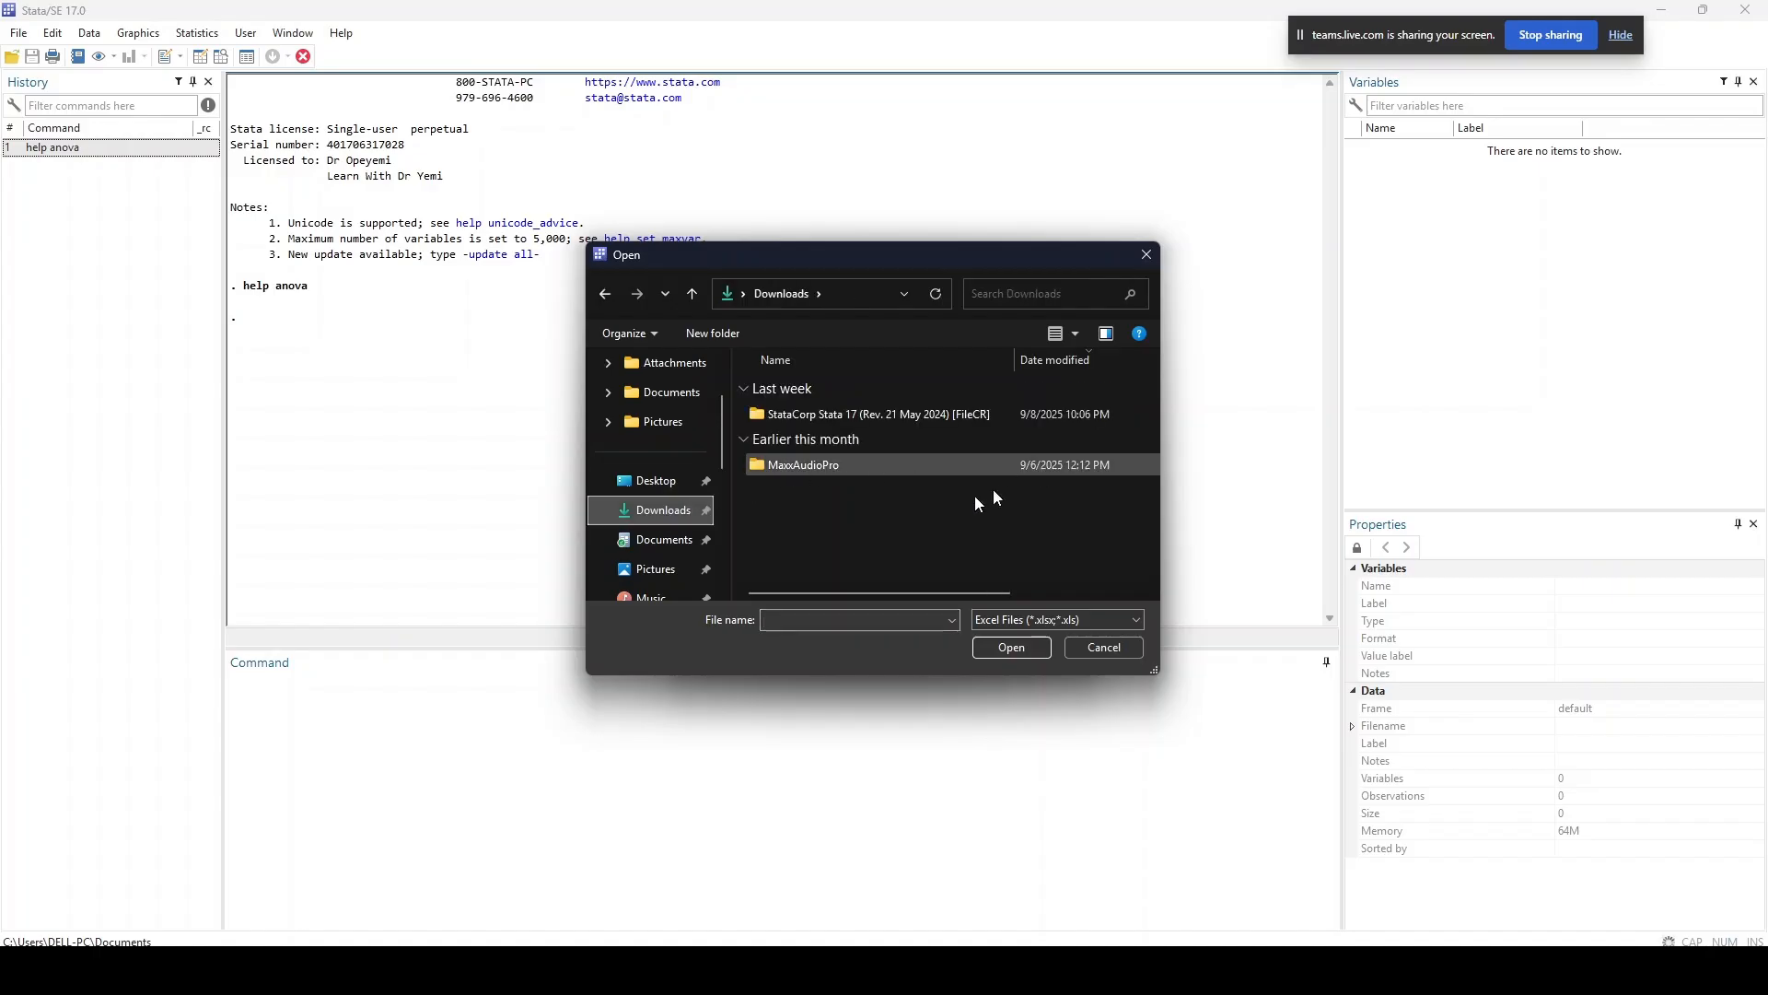
pyautogui.scroll(2, 687, 442)
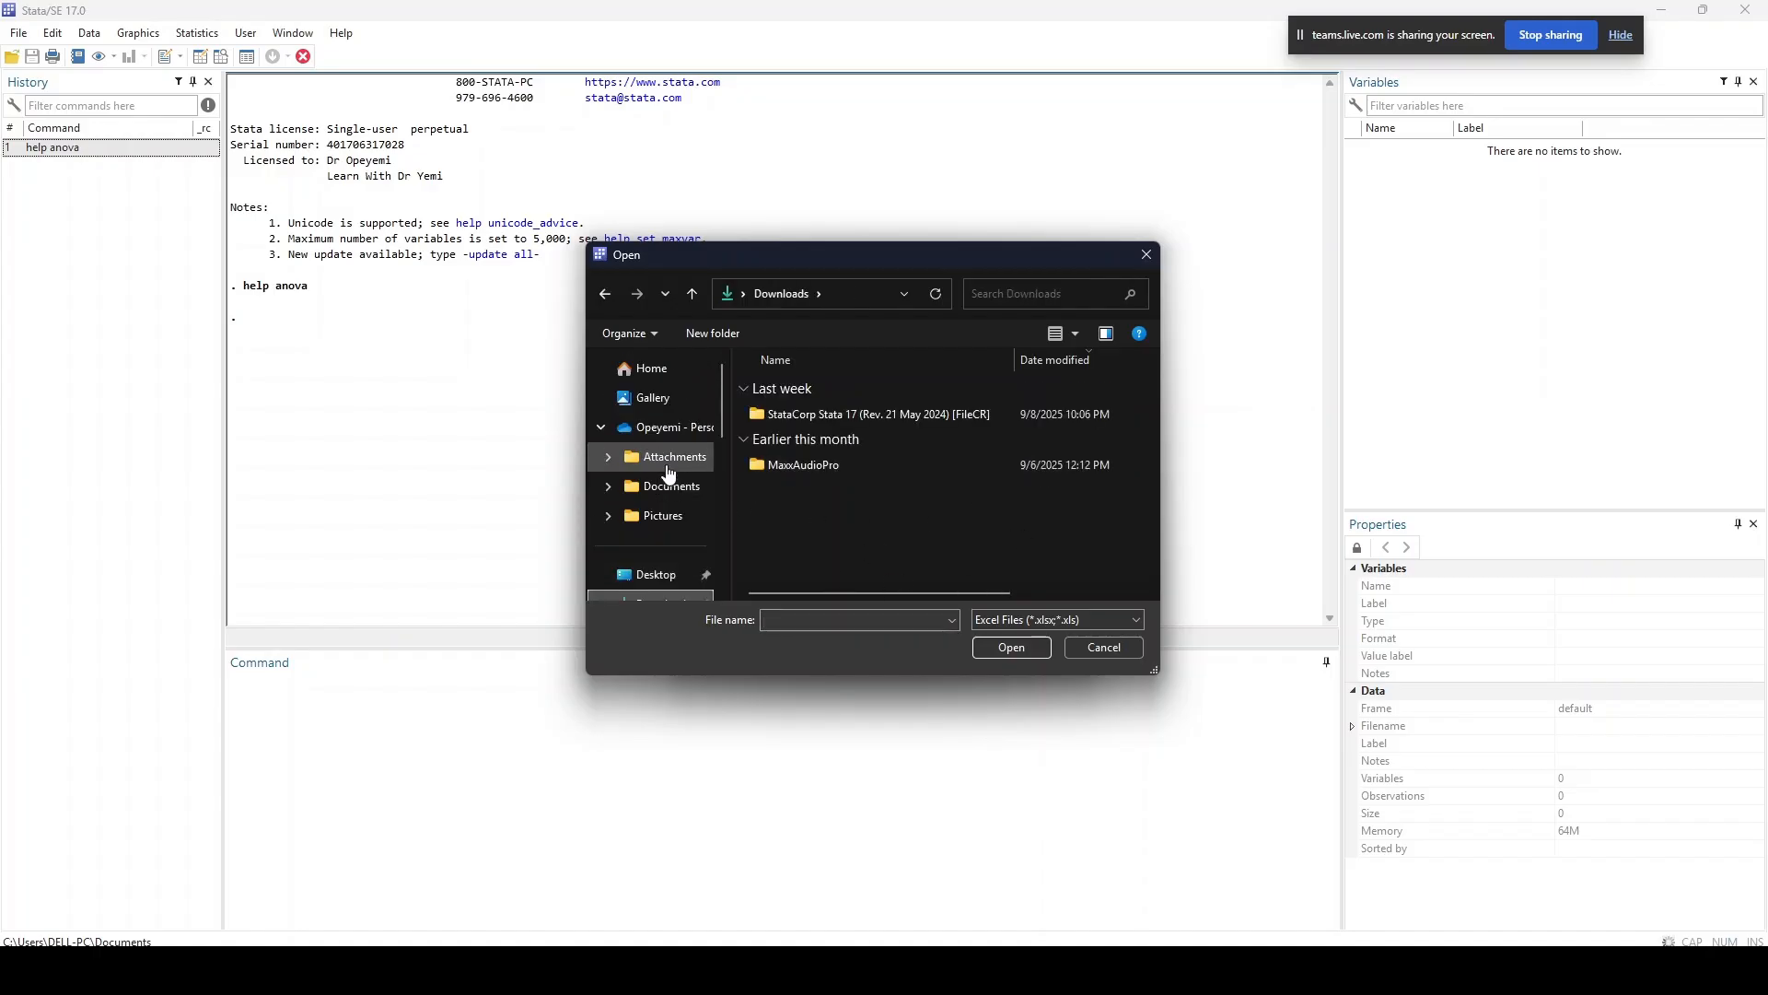
pyautogui.click(658, 574)
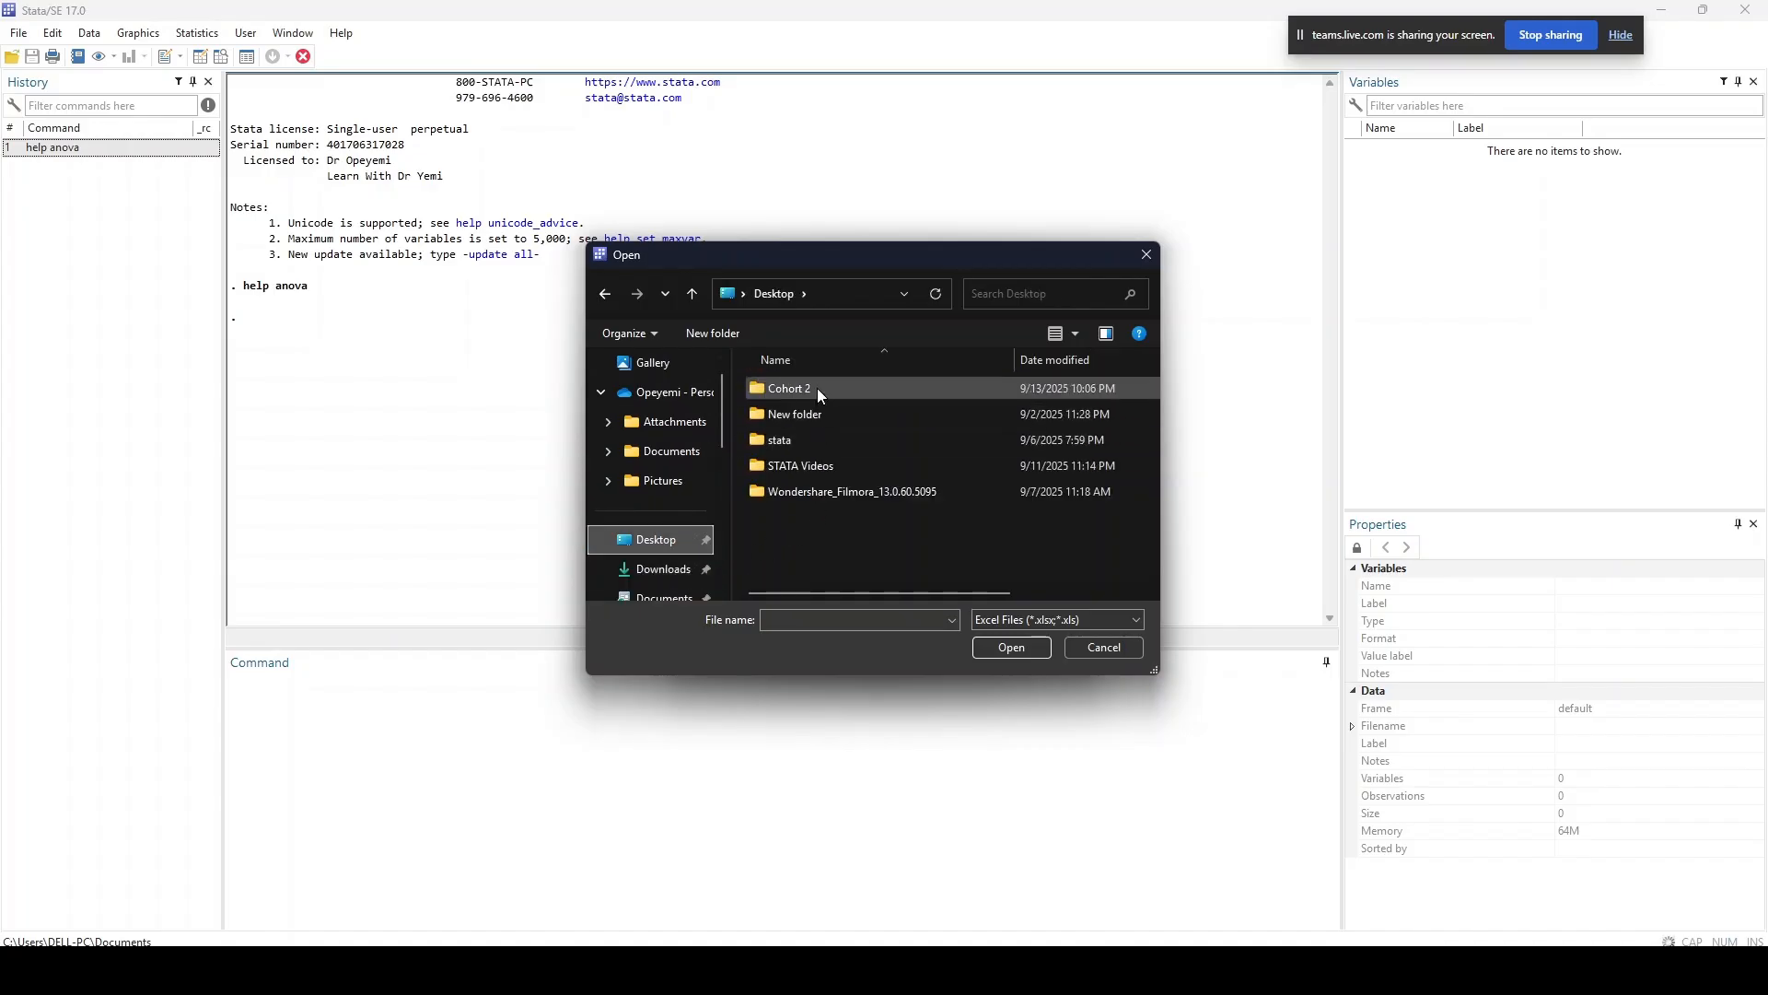
pyautogui.doubleClick(816, 389)
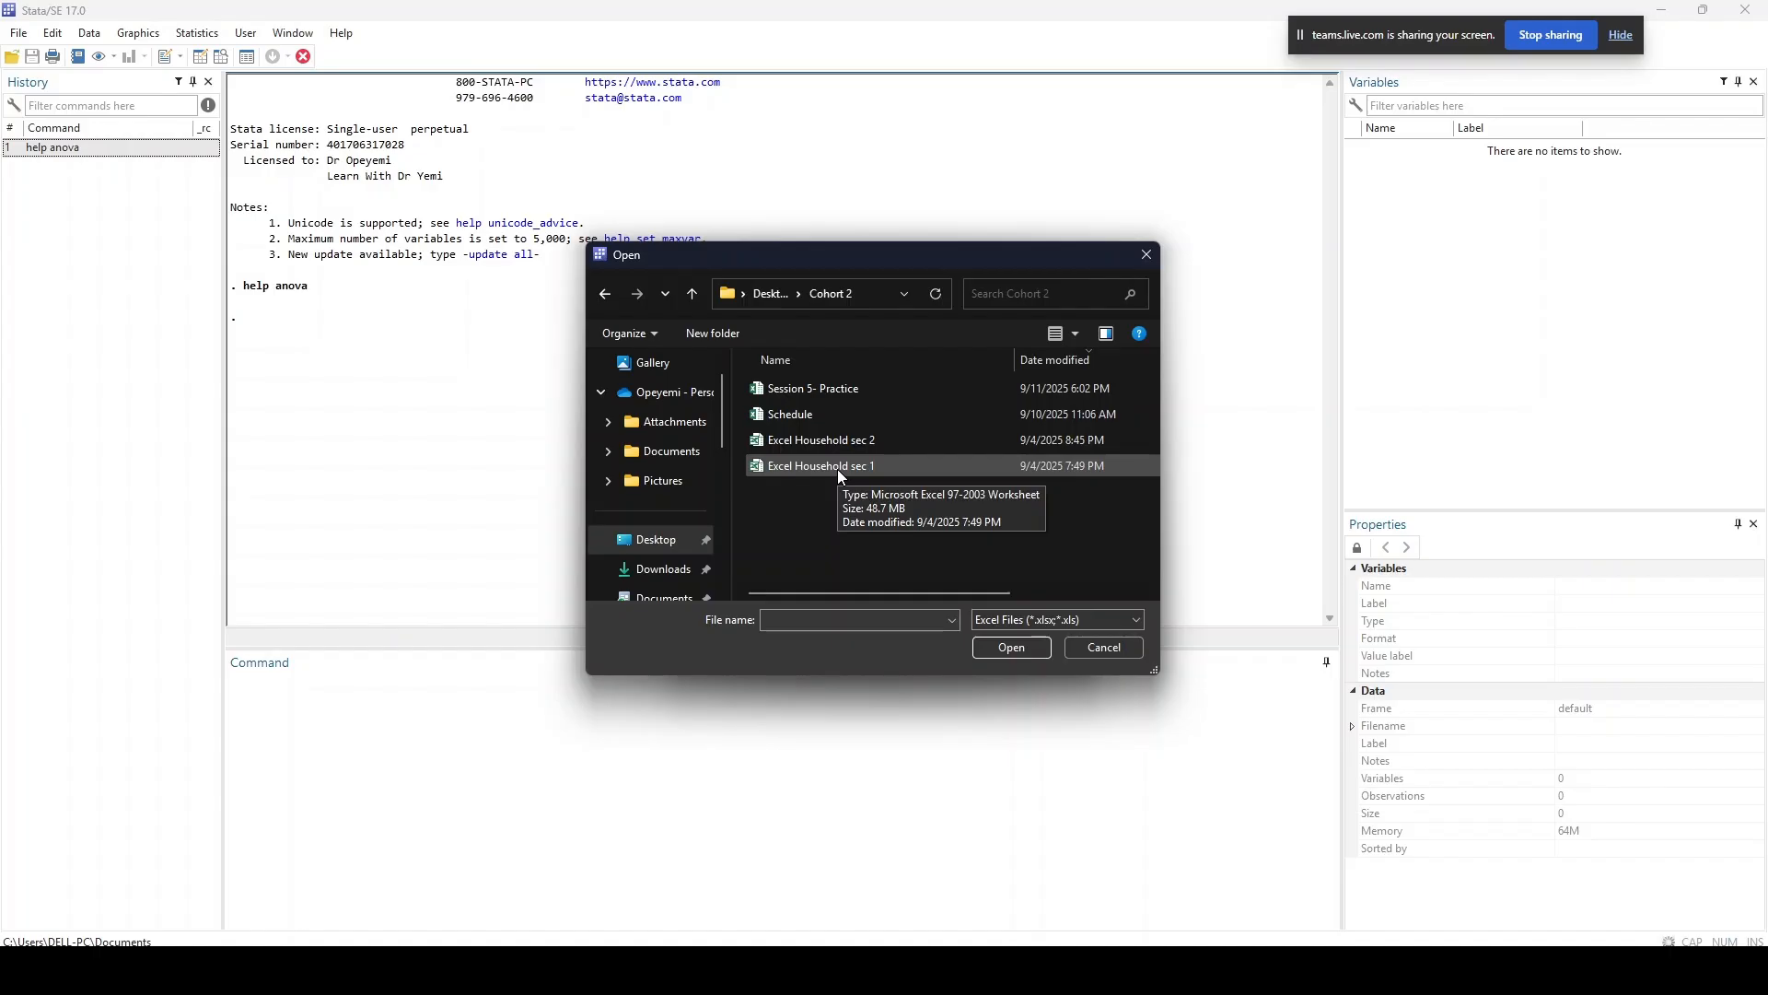
pyautogui.click(848, 390)
pyautogui.click(1013, 649)
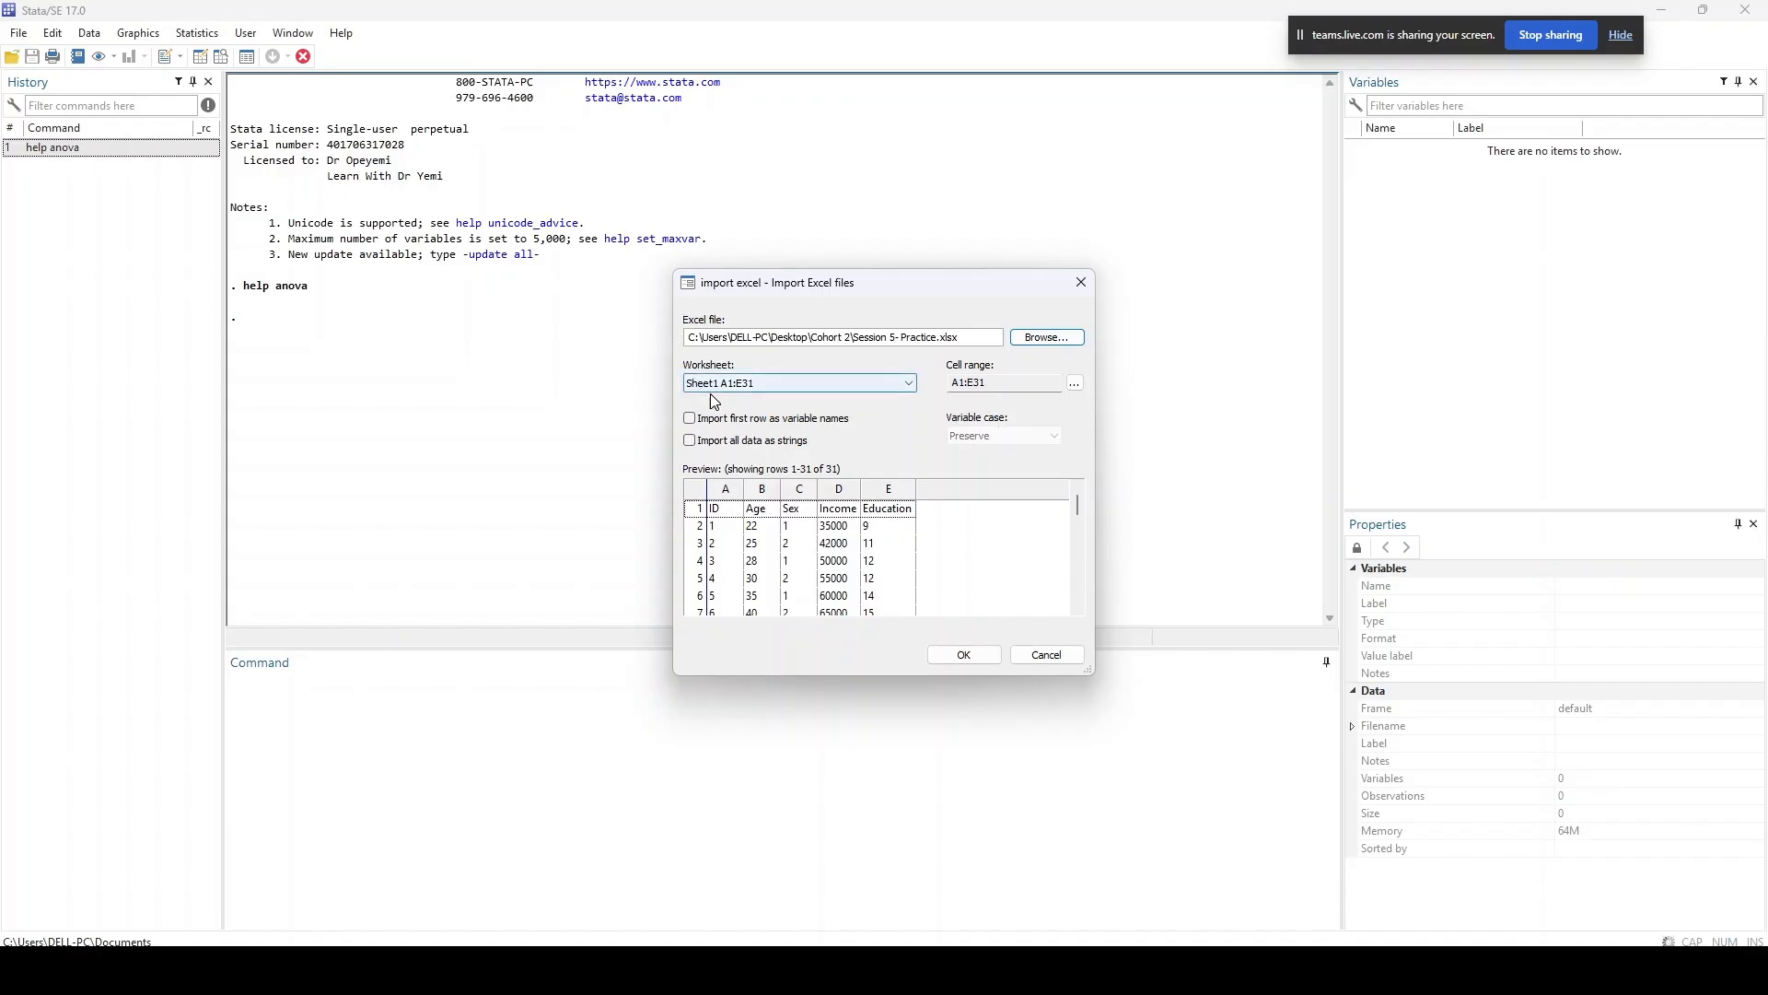
# - Check the worksheet choices and import Sheet1 with its first row as variable names
pyautogui.click(904, 388)
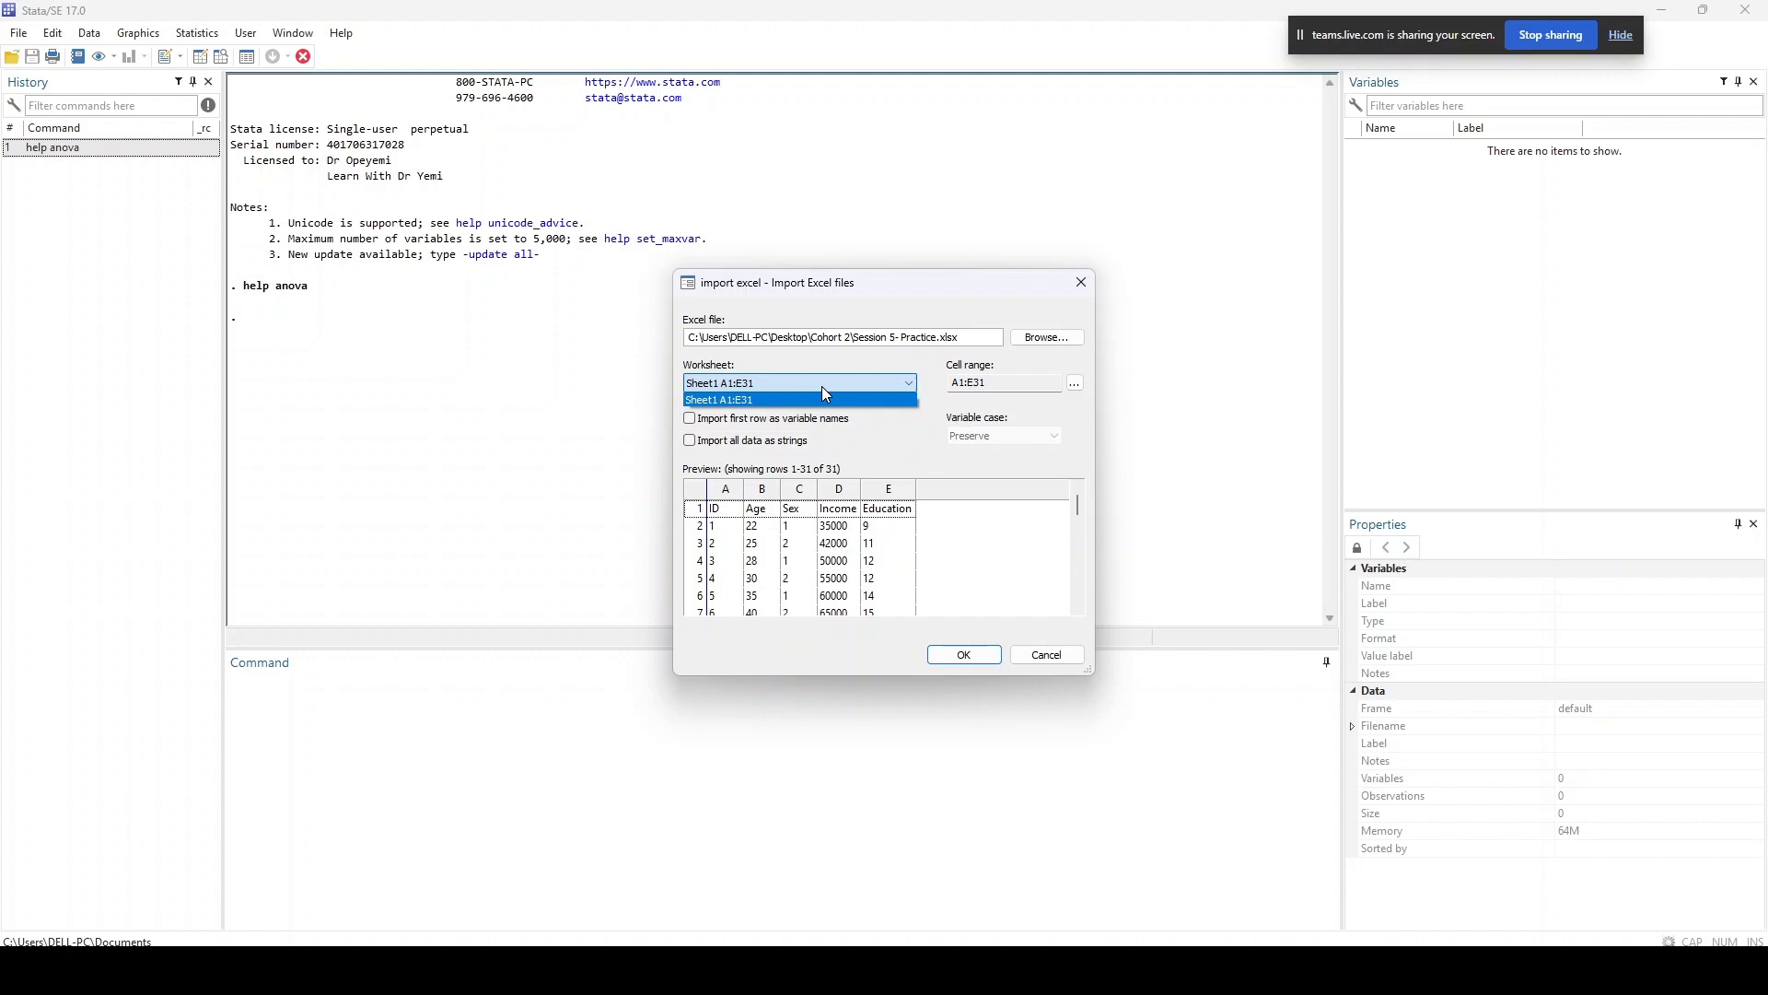
pyautogui.click(866, 362)
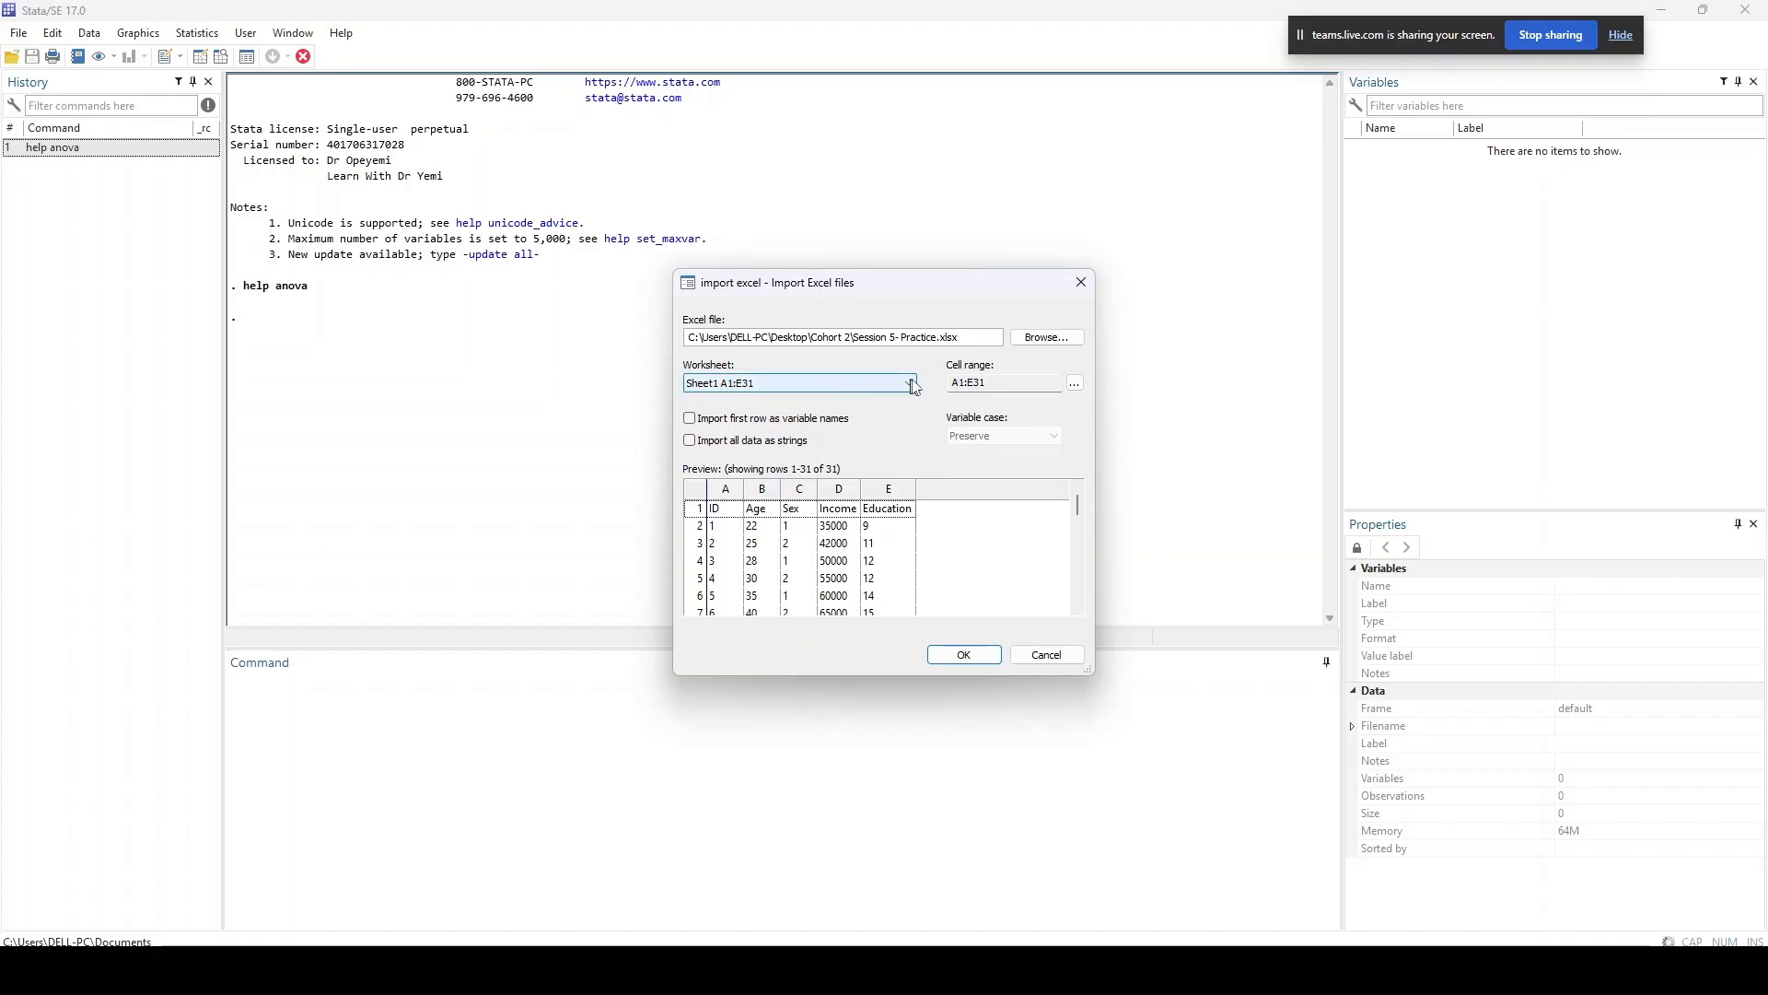
pyautogui.click(909, 384)
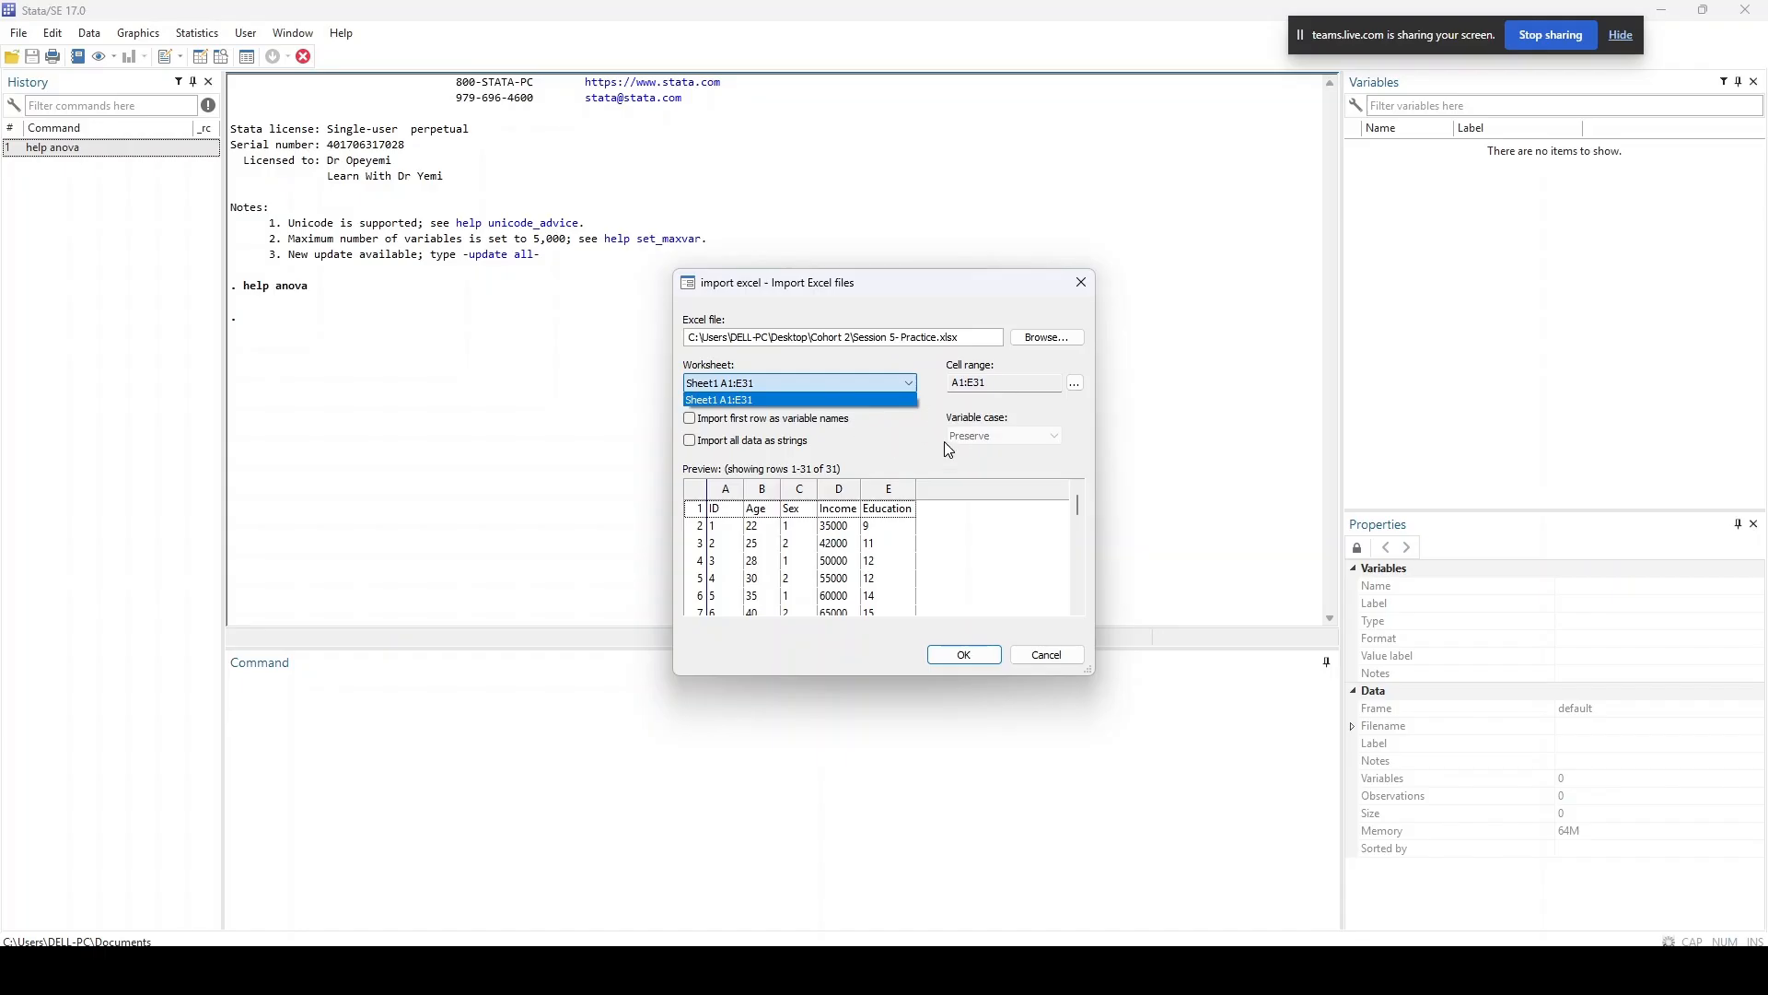
pyautogui.click(825, 363)
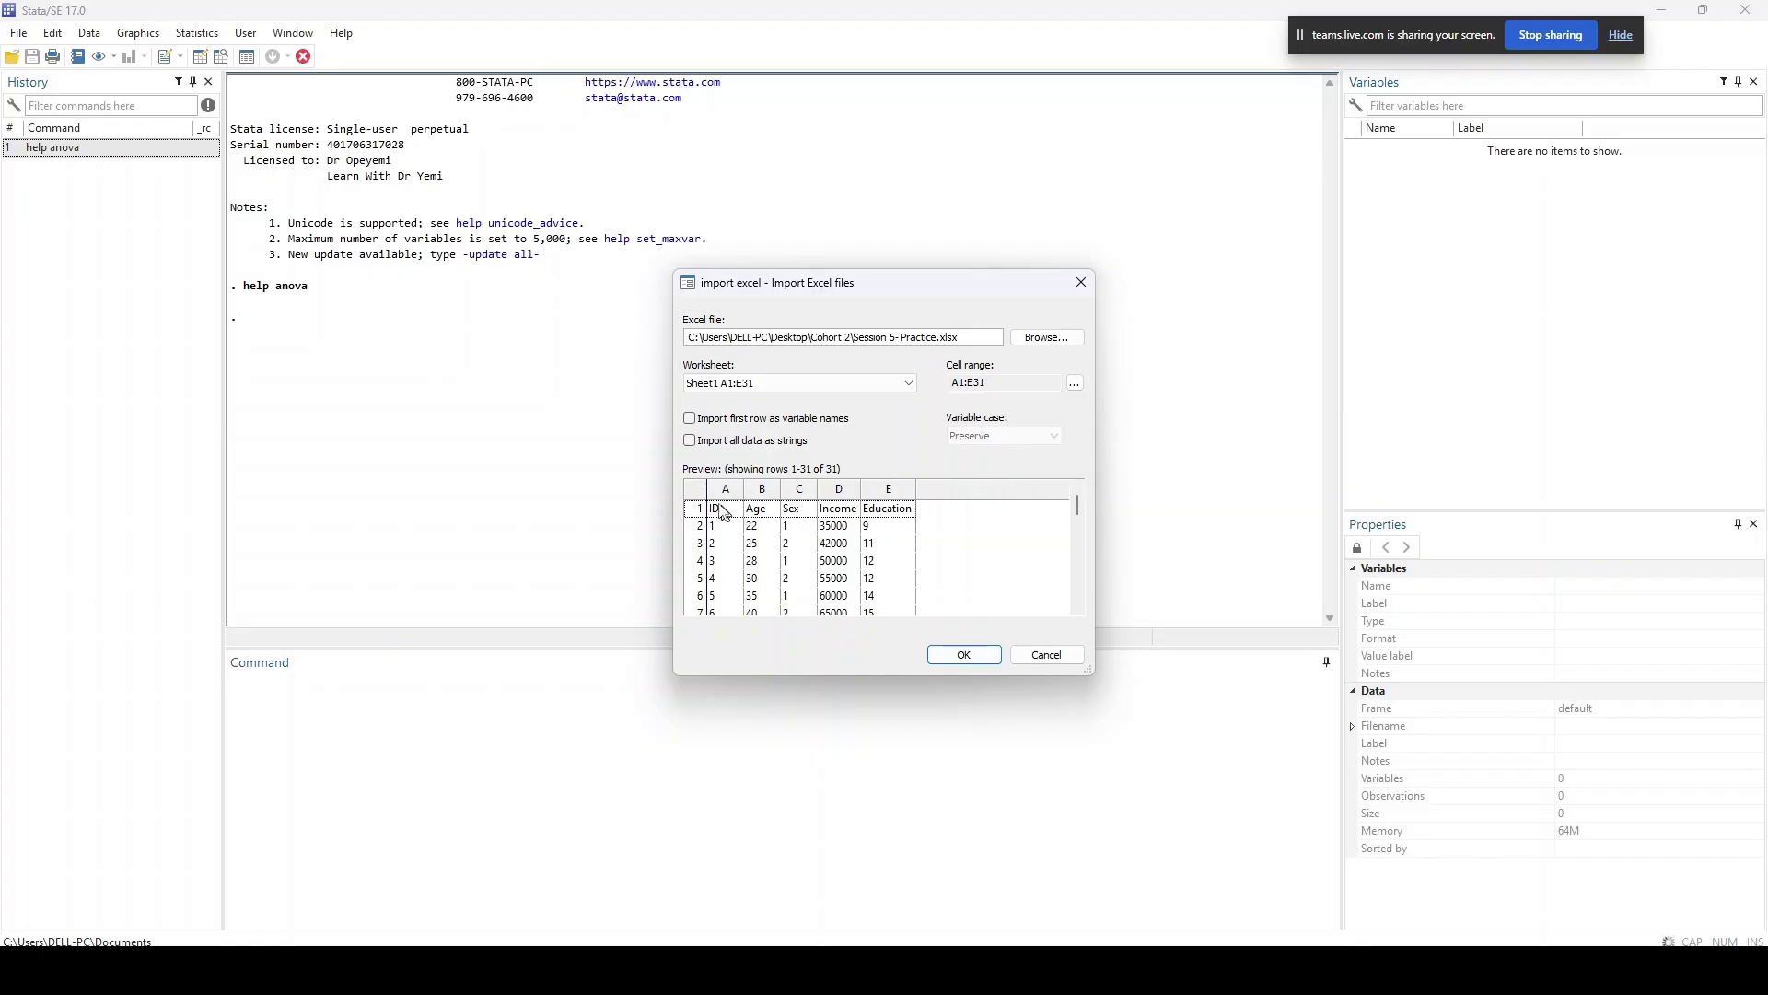
pyautogui.click(690, 422)
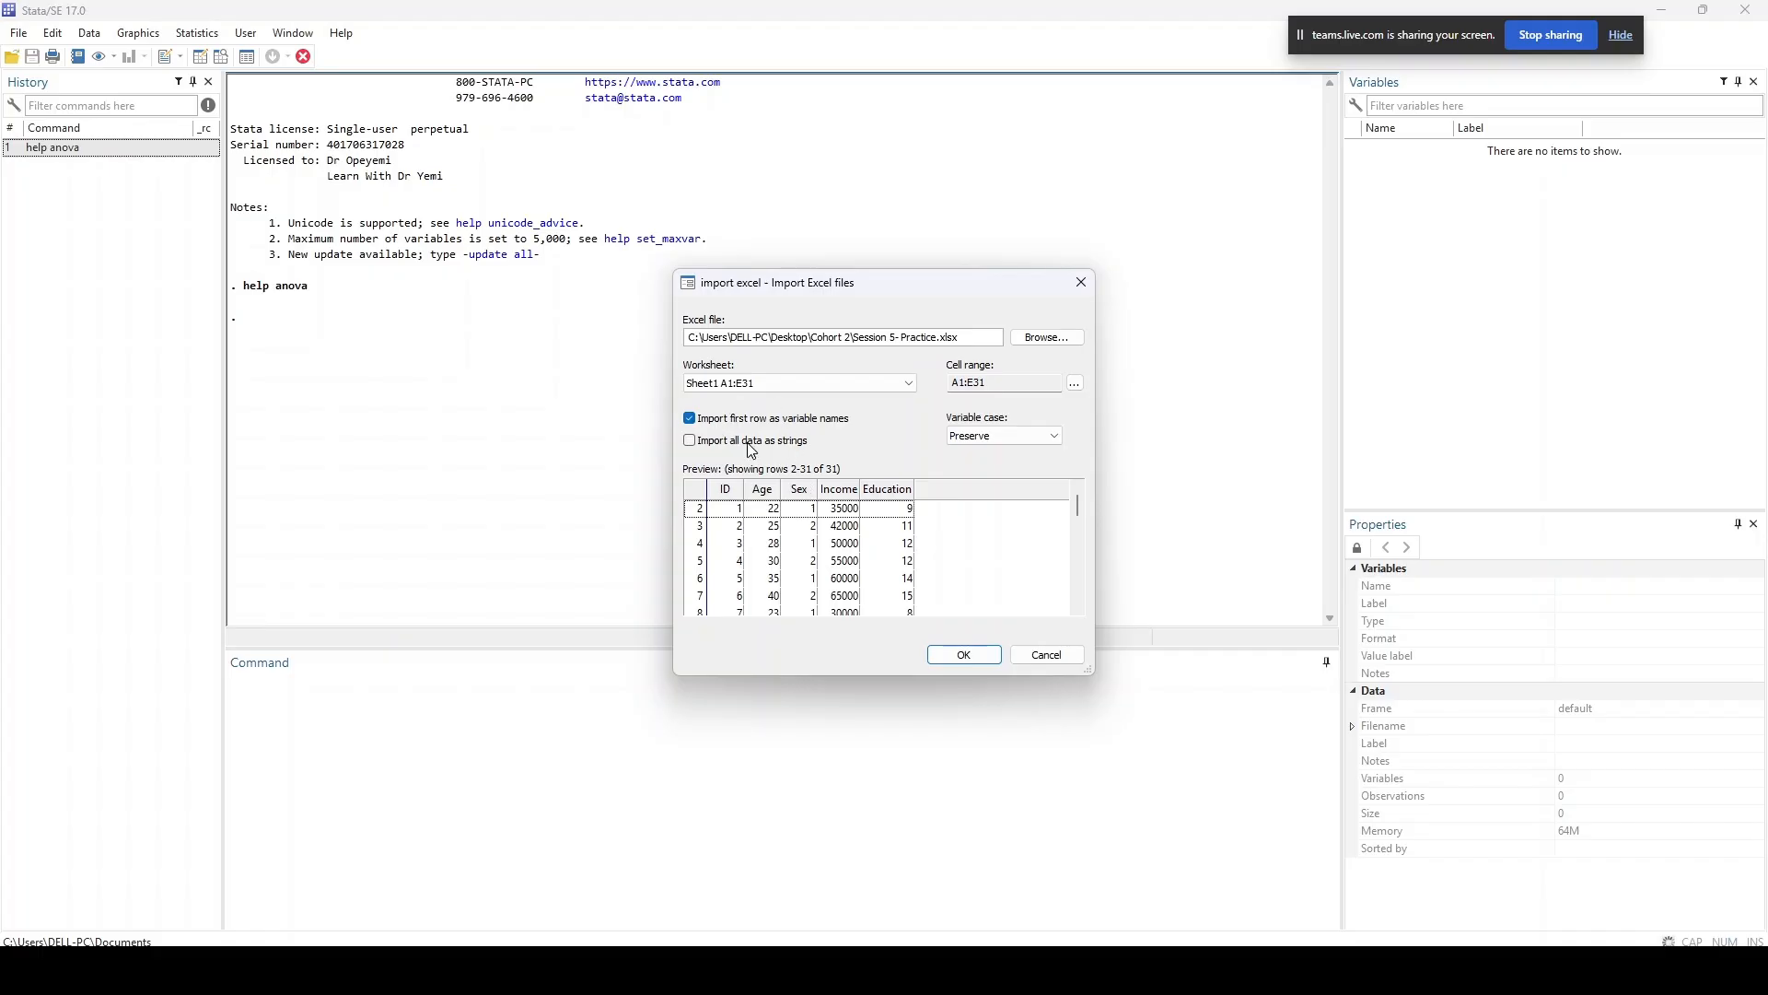
pyautogui.click(976, 657)
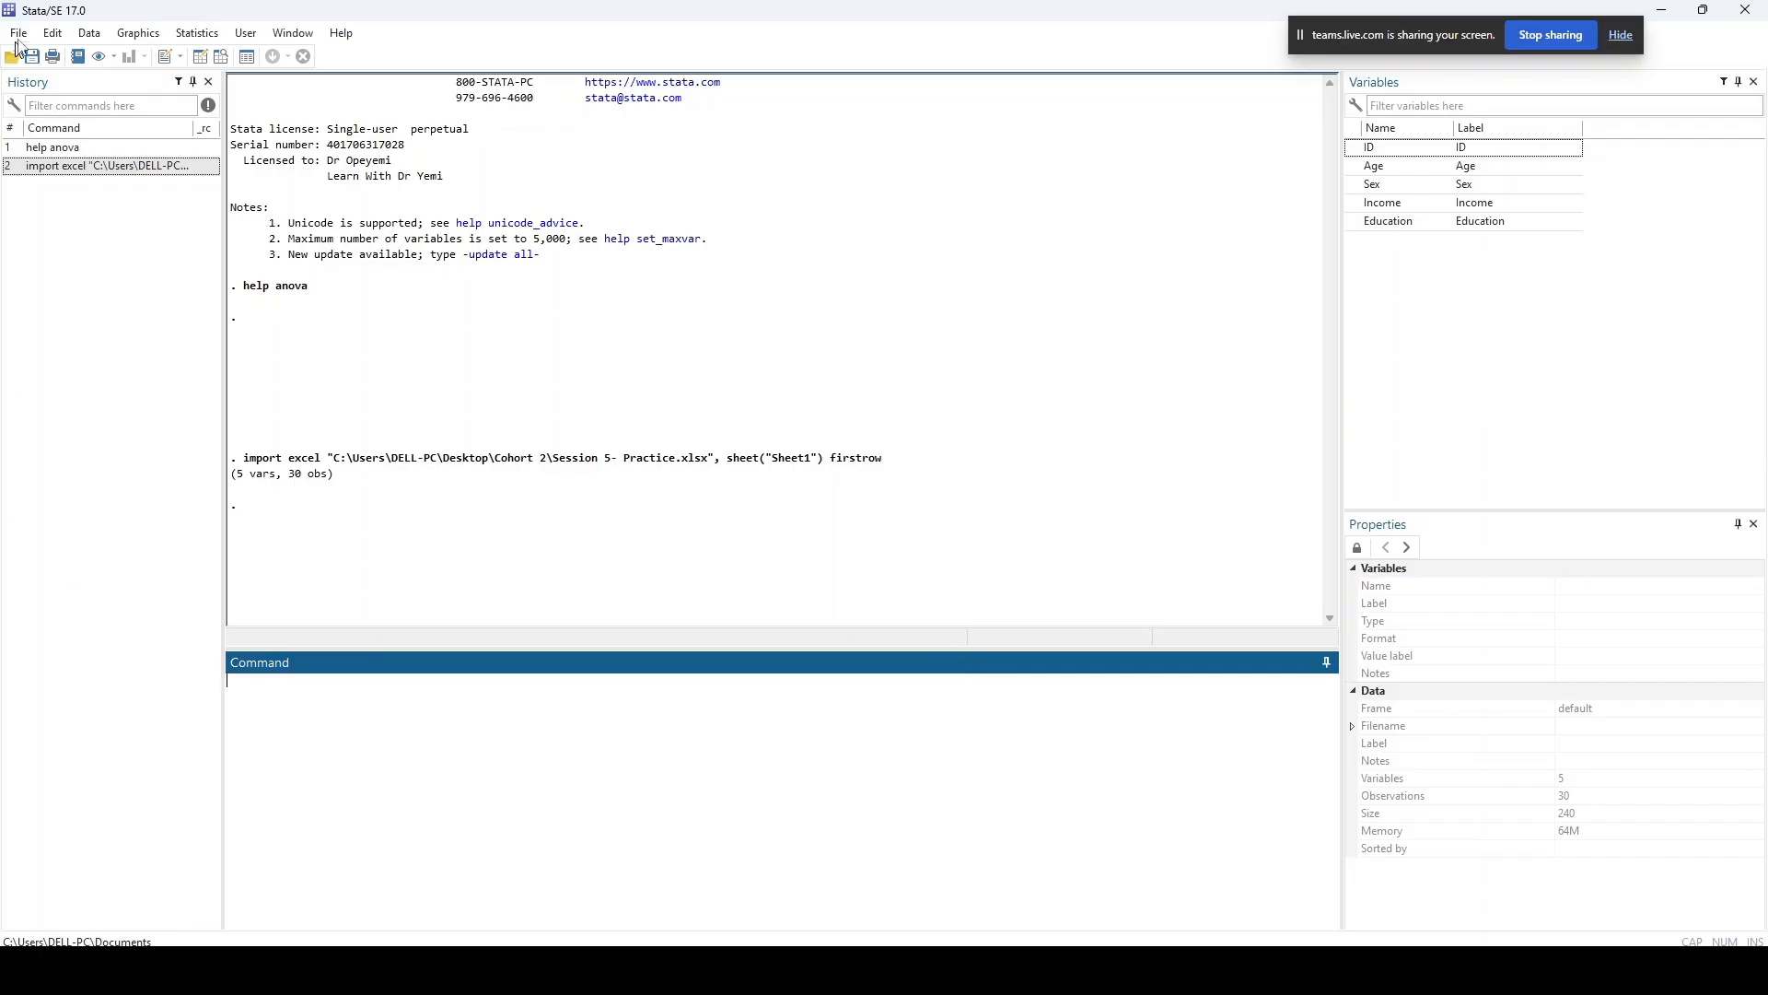
# - Close the Stata session holding the imported data, and also close the empty Stata session
pyautogui.click(21, 35)
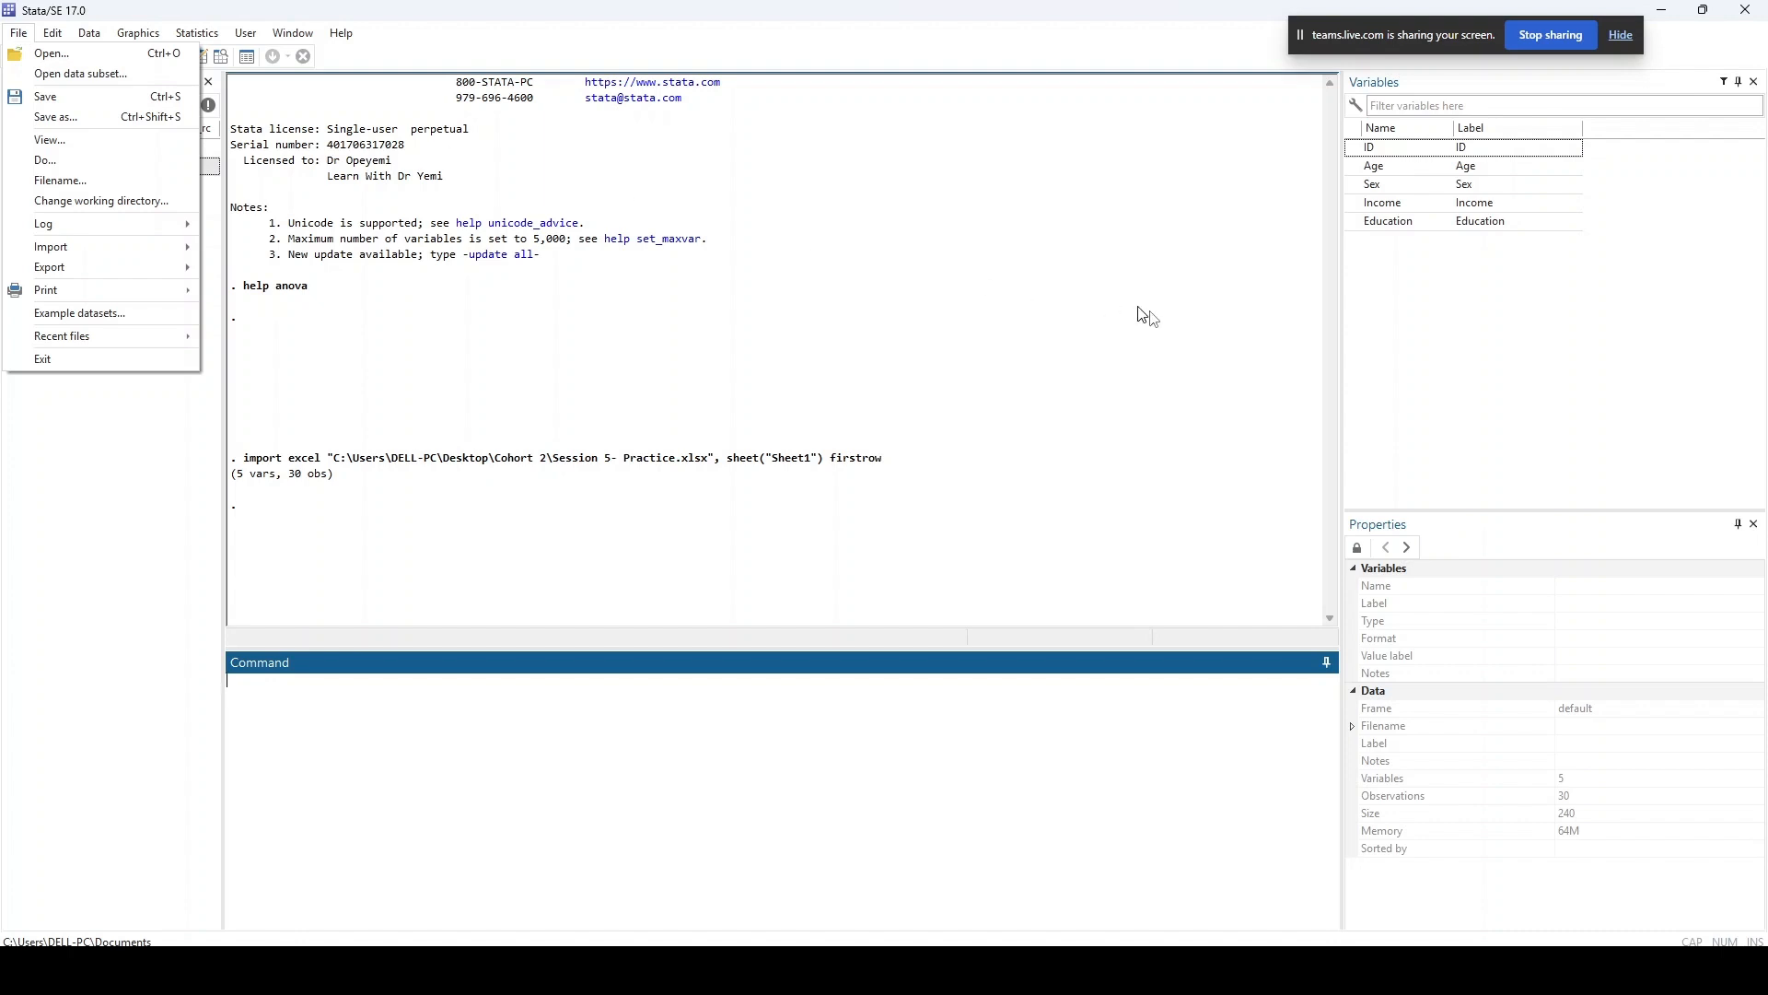
pyautogui.click(1555, 359)
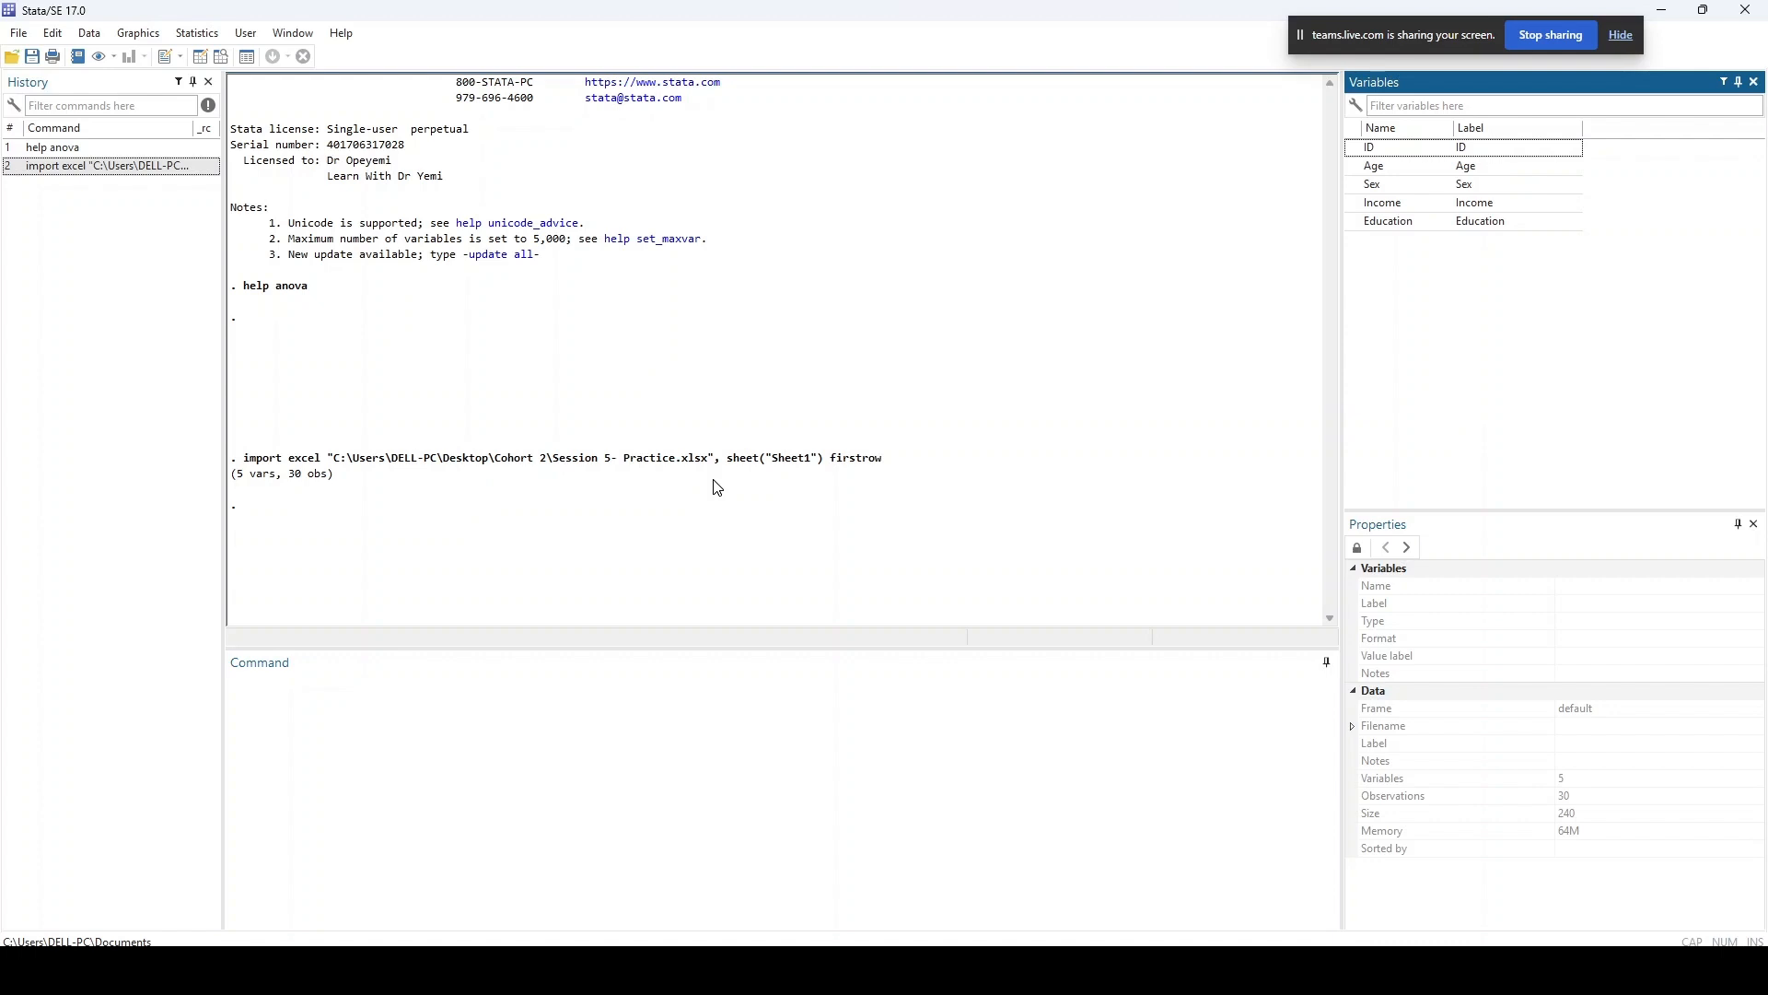
pyautogui.click(1748, 11)
pyautogui.click(923, 494)
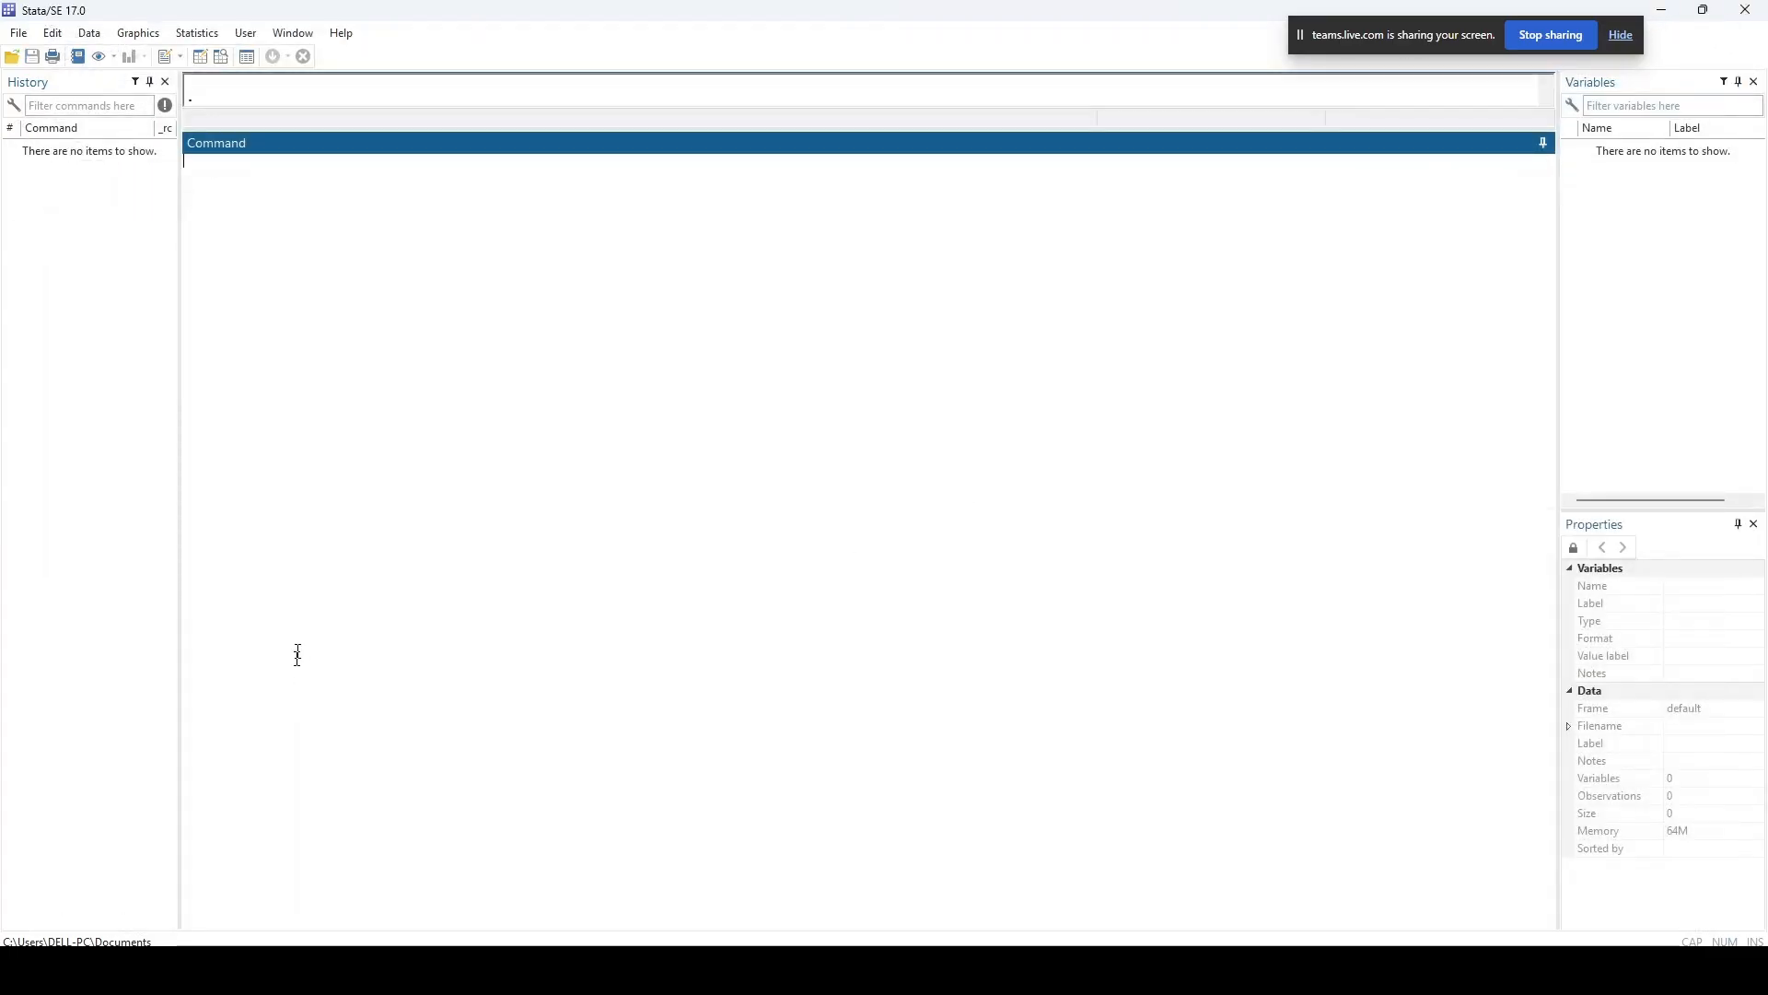
pyautogui.click(1745, 12)
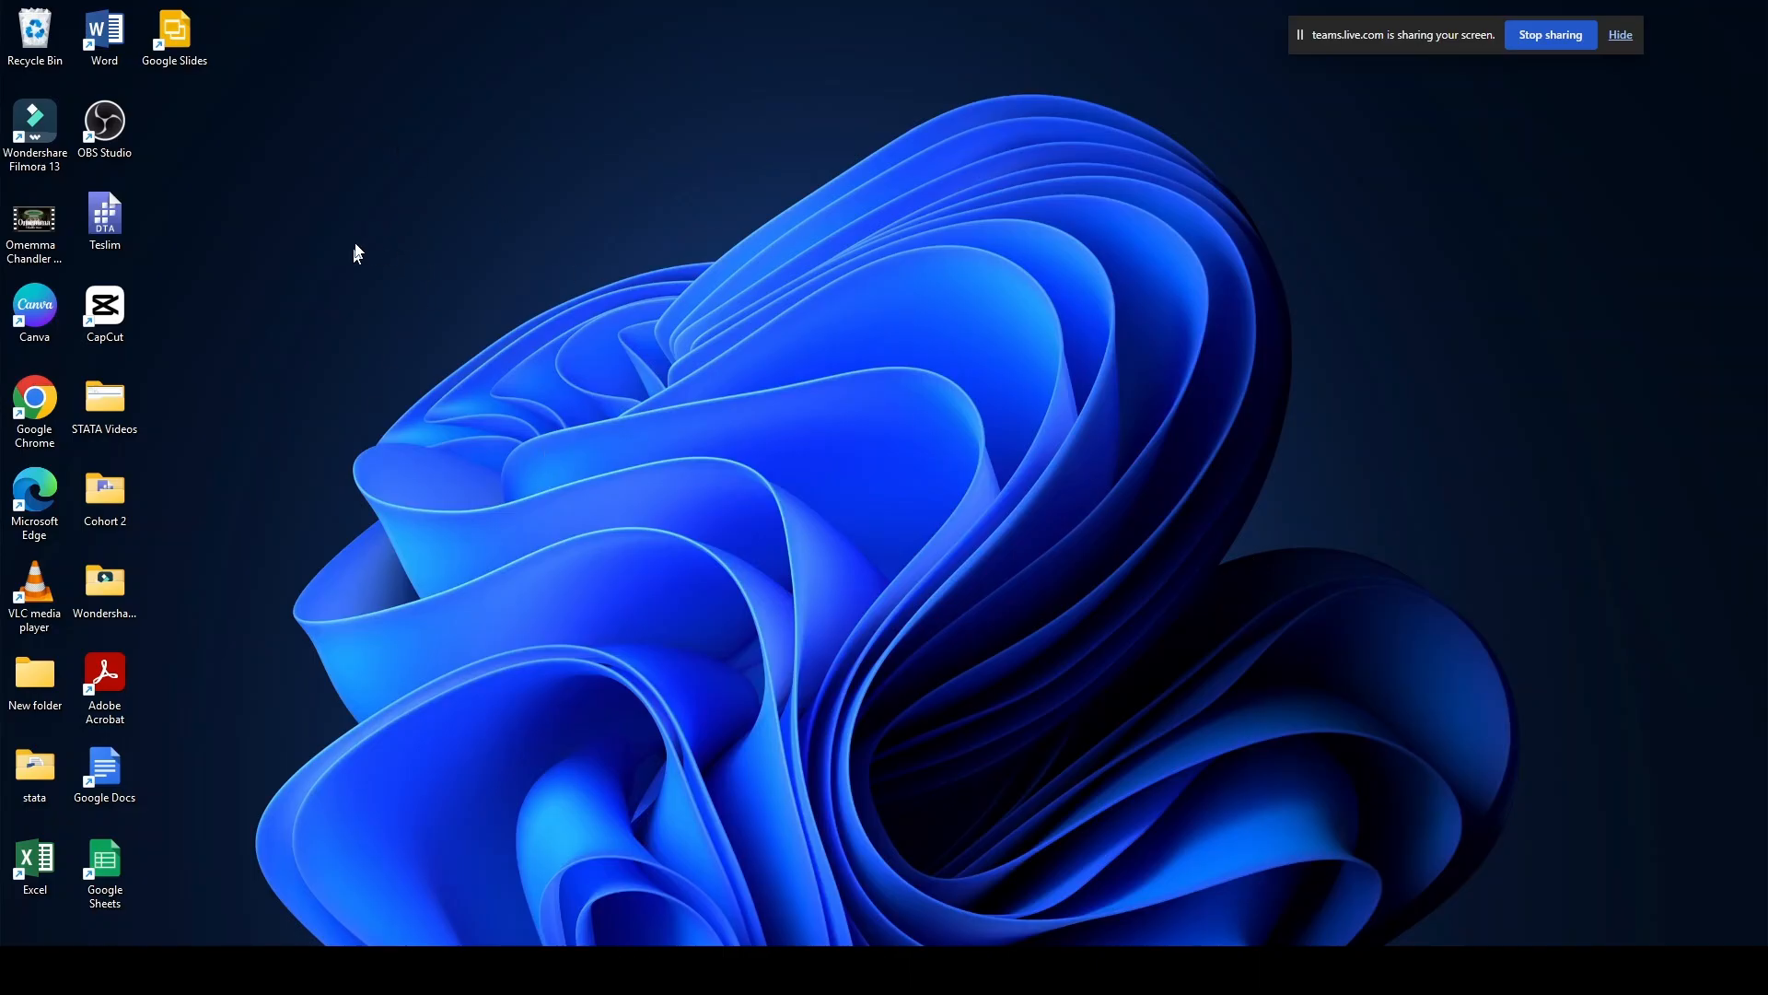
# - Create a new folder on the desktop and name it with the person's title and name
pyautogui.rightClick(362, 198)
pyautogui.click(560, 262)
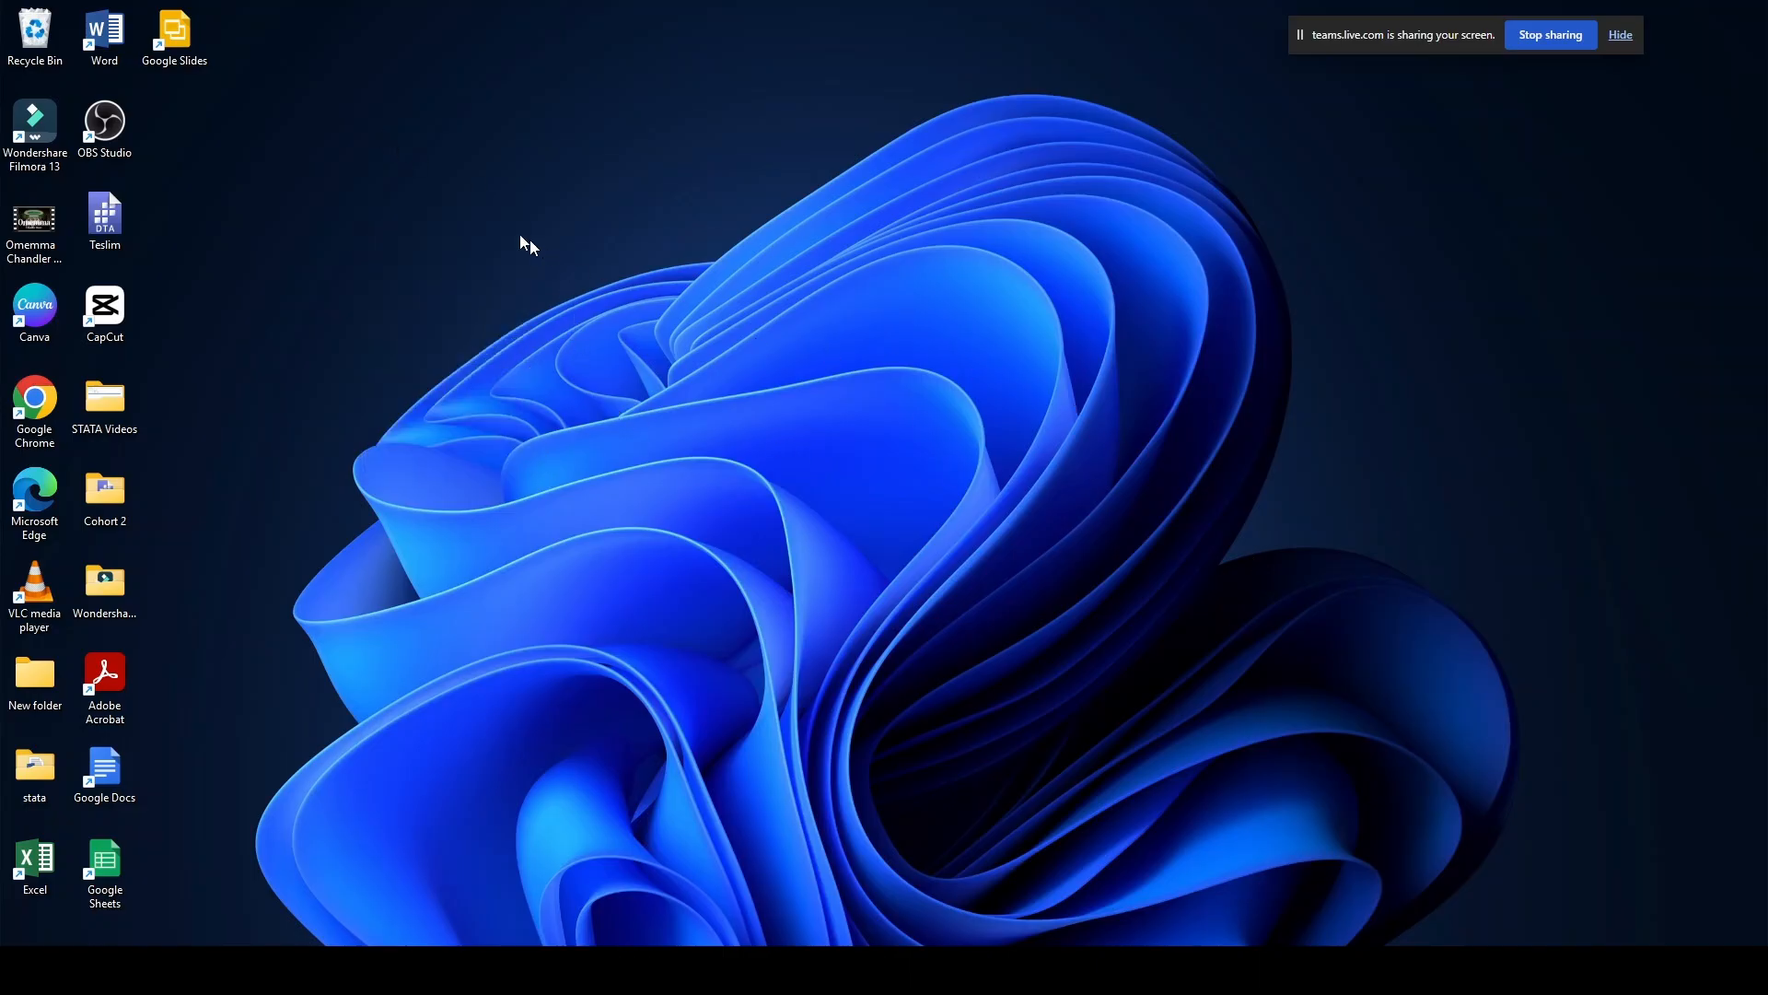
pyautogui.rightClick(411, 156)
pyautogui.moveTo(512, 285)
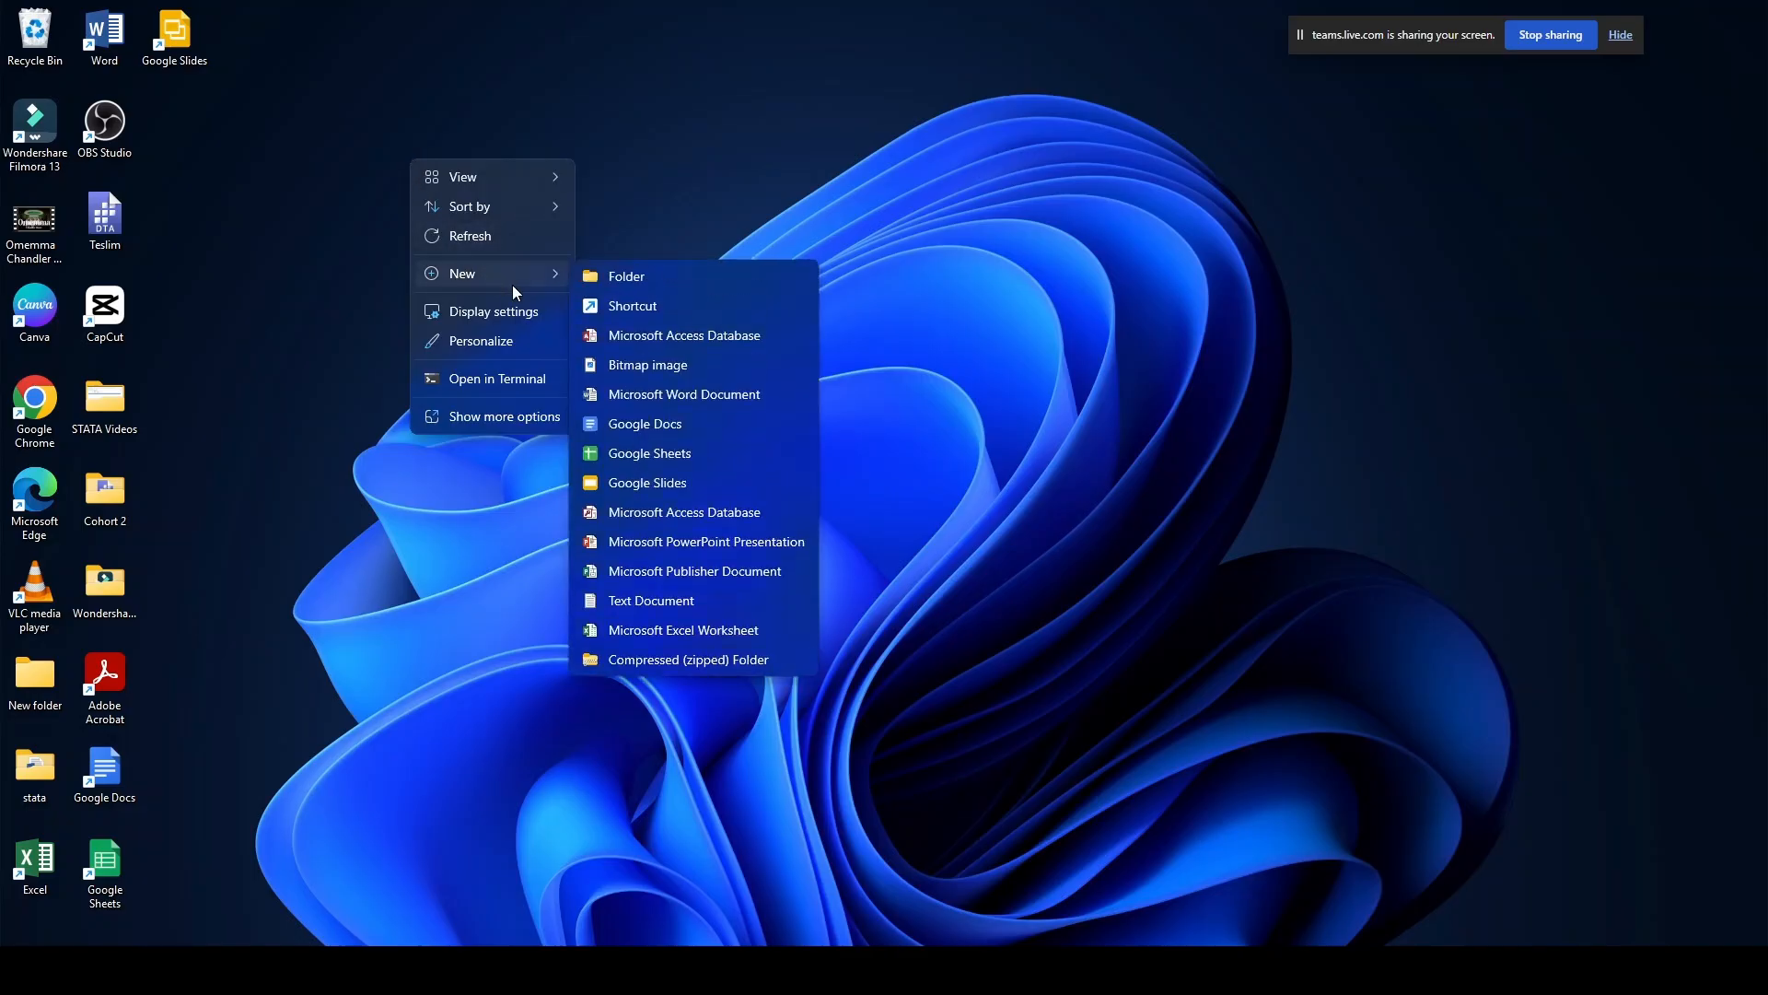
pyautogui.click(637, 275)
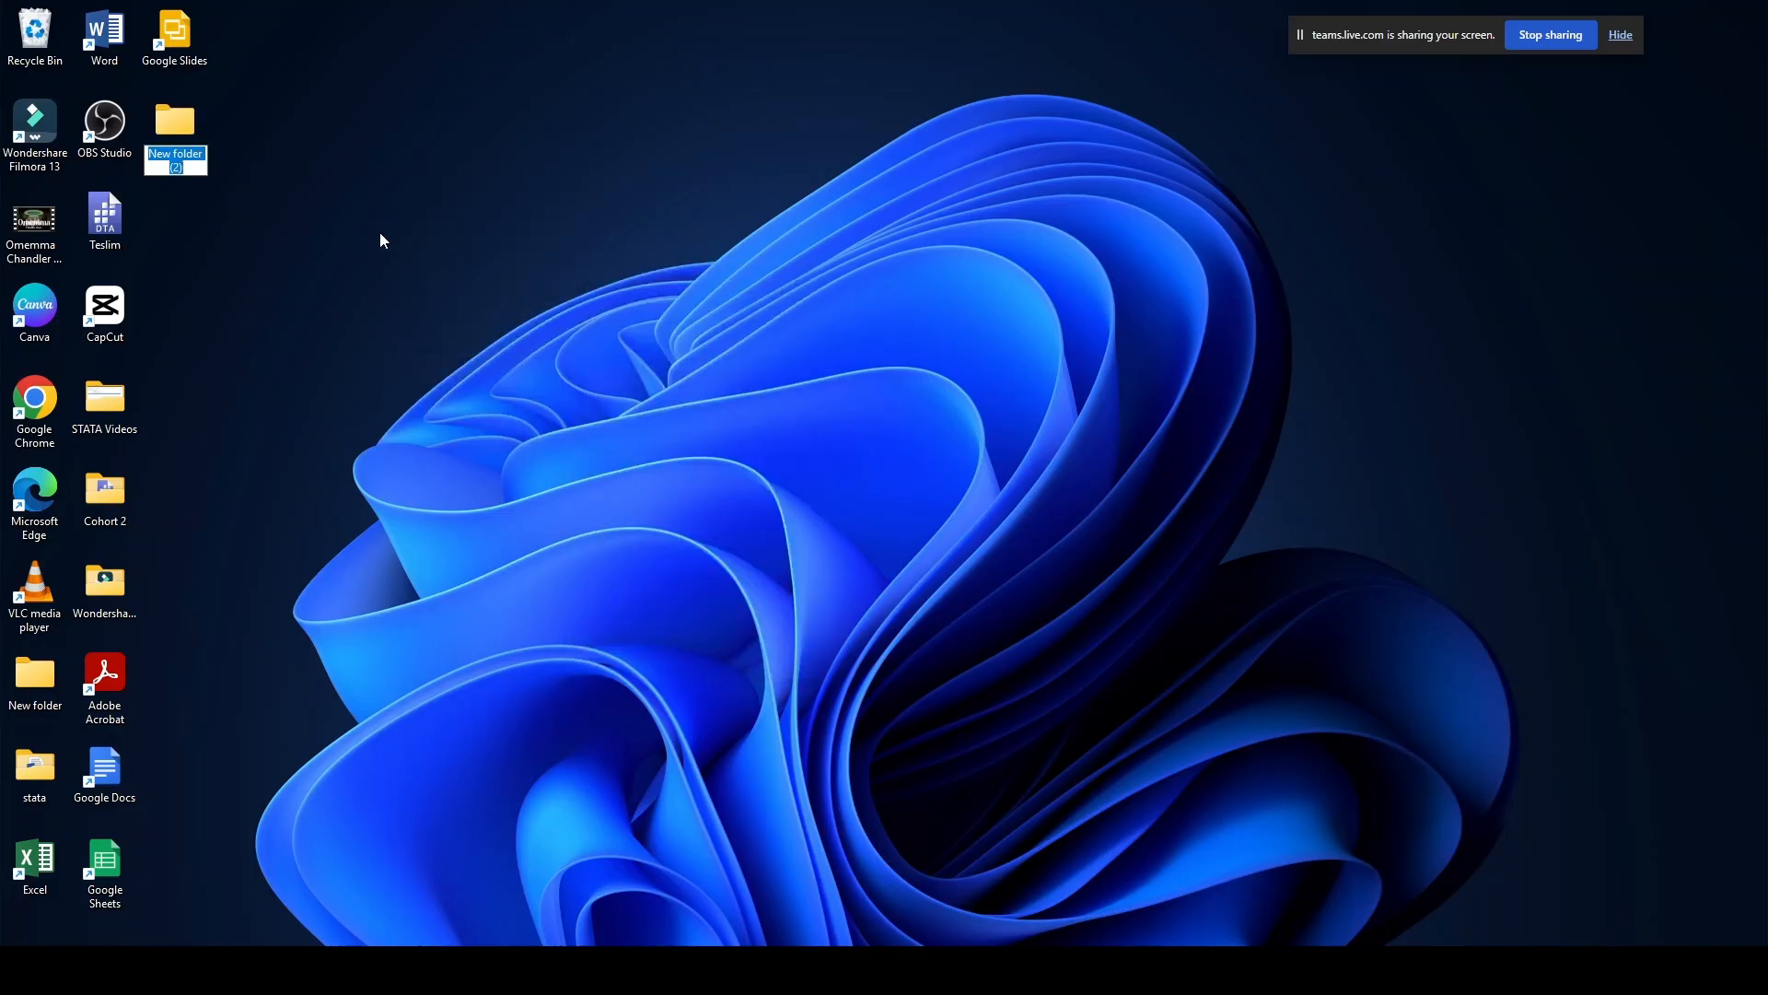
pyautogui.write('M')
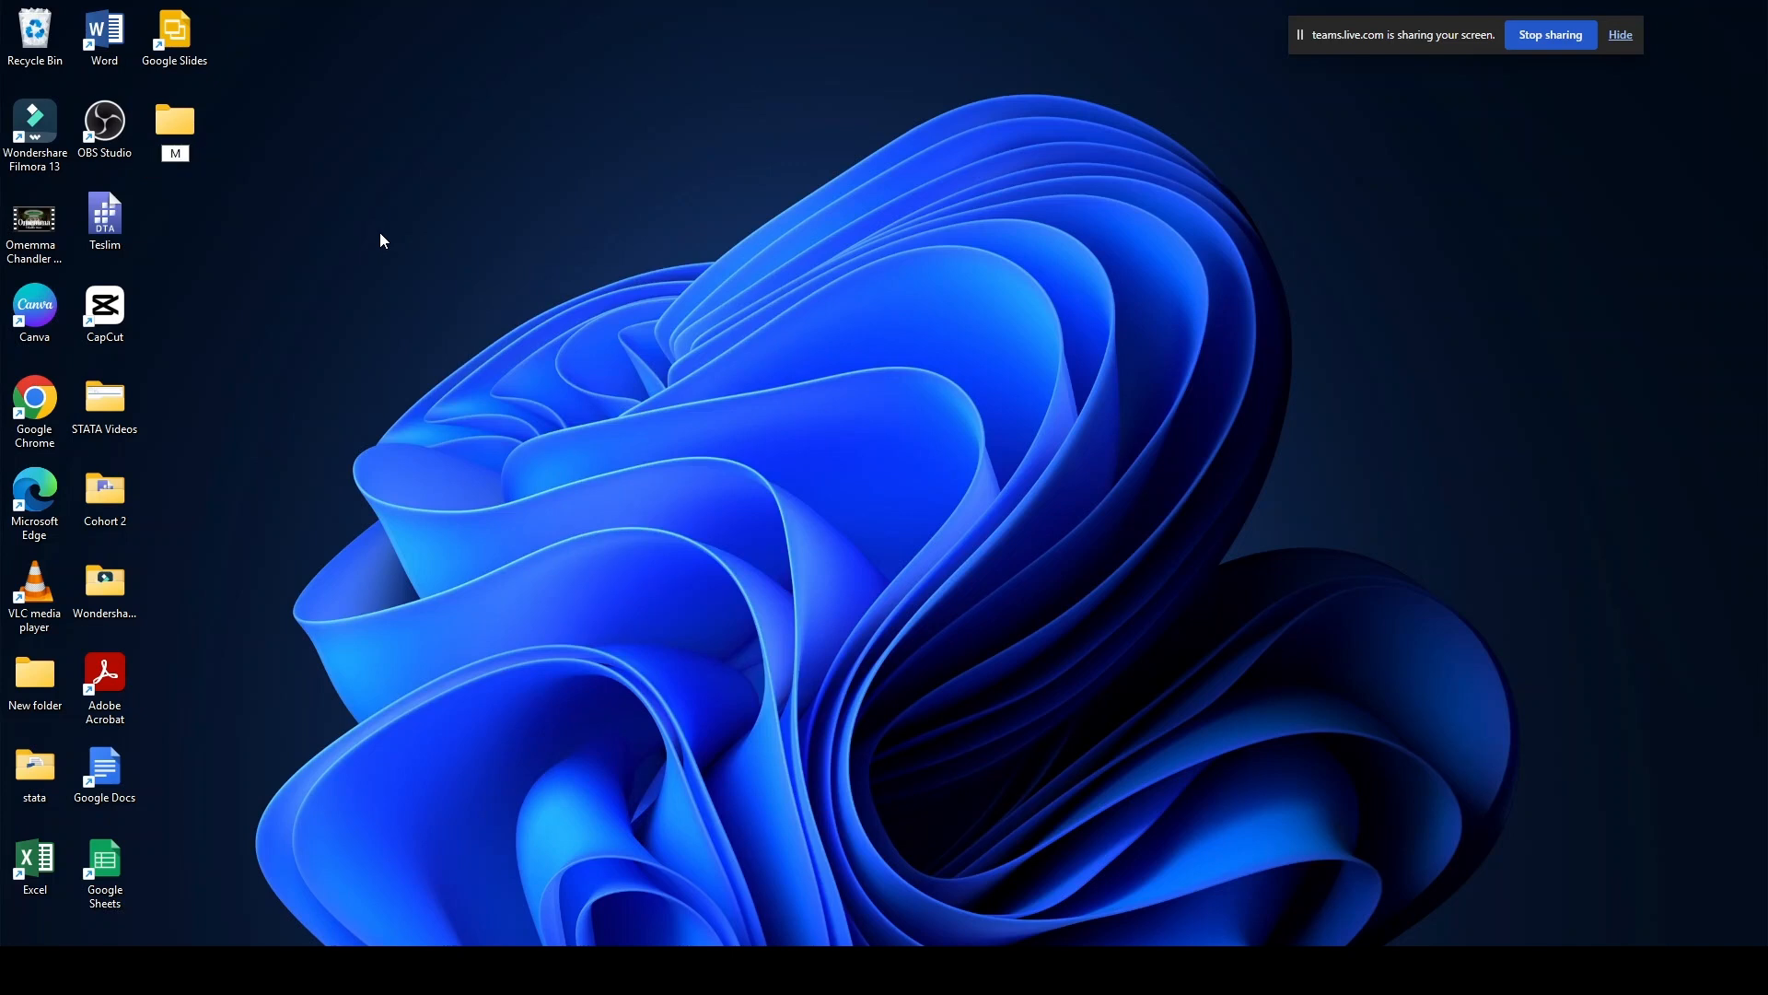
pyautogui.write('r Alfred')
pyautogui.press('Return')
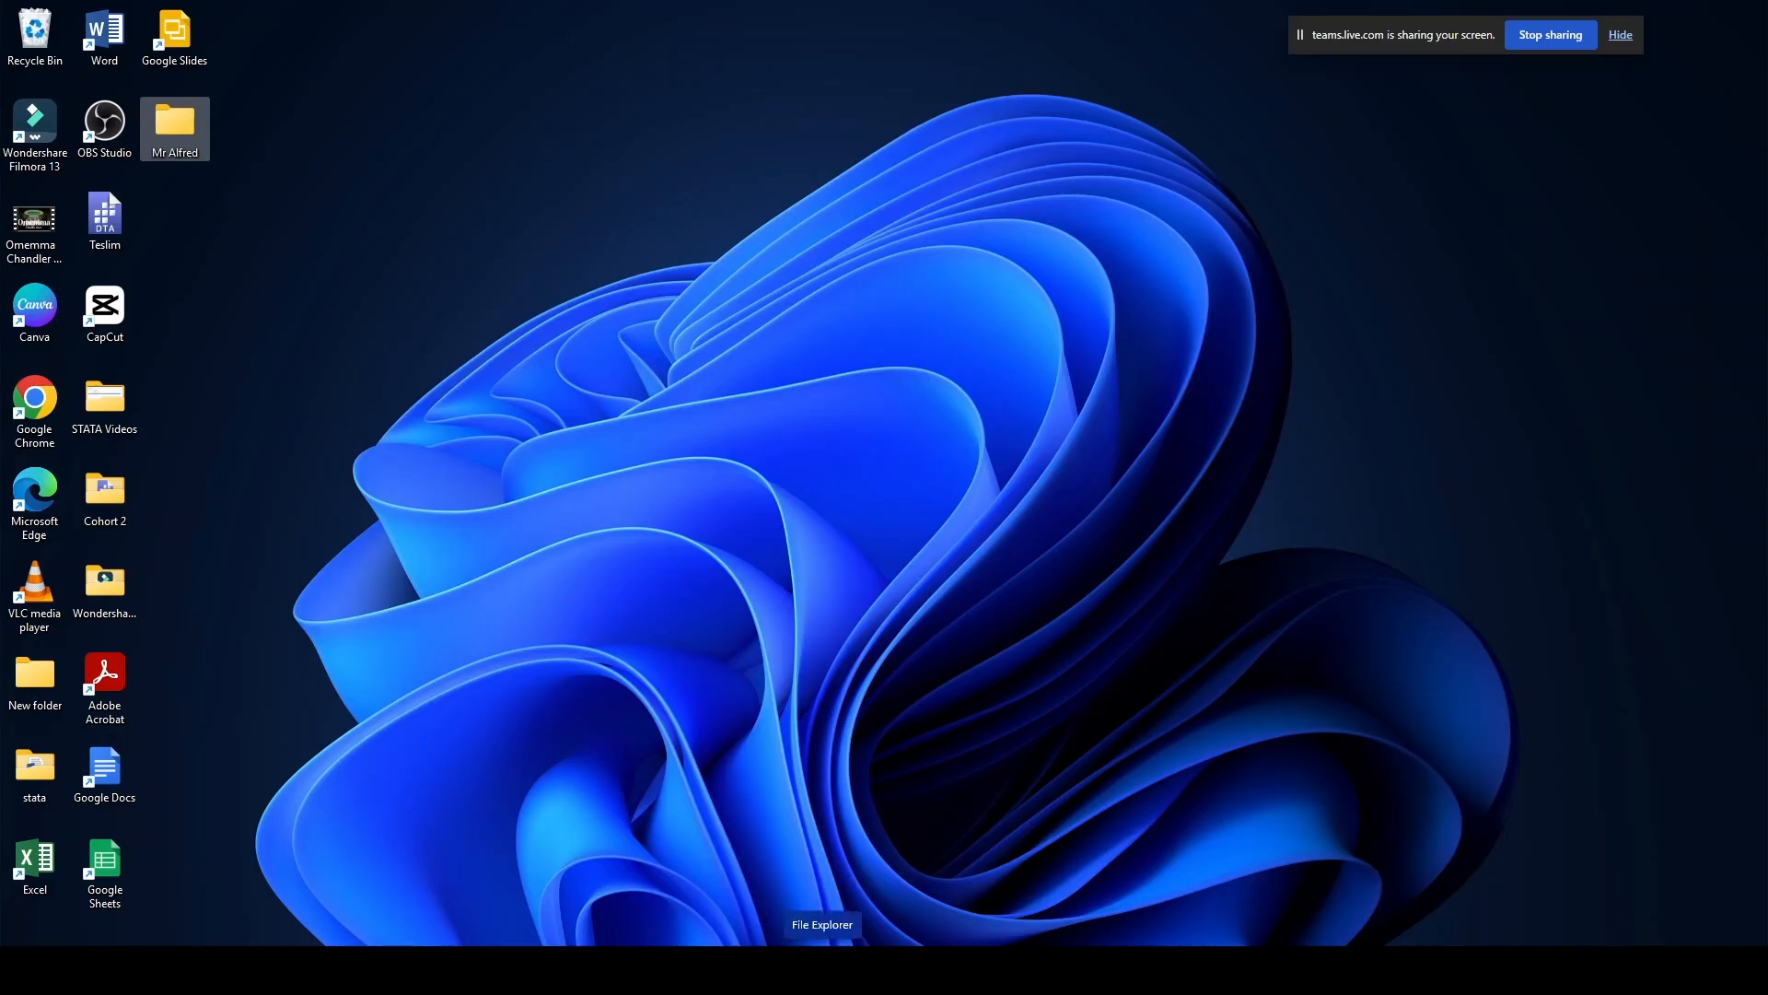
# - In File Explorer, go to Downloads and open the GHS Dataset folder inside the GHS Dataset-20250902T143653Z-1-001 archive
pyautogui.click(823, 971)
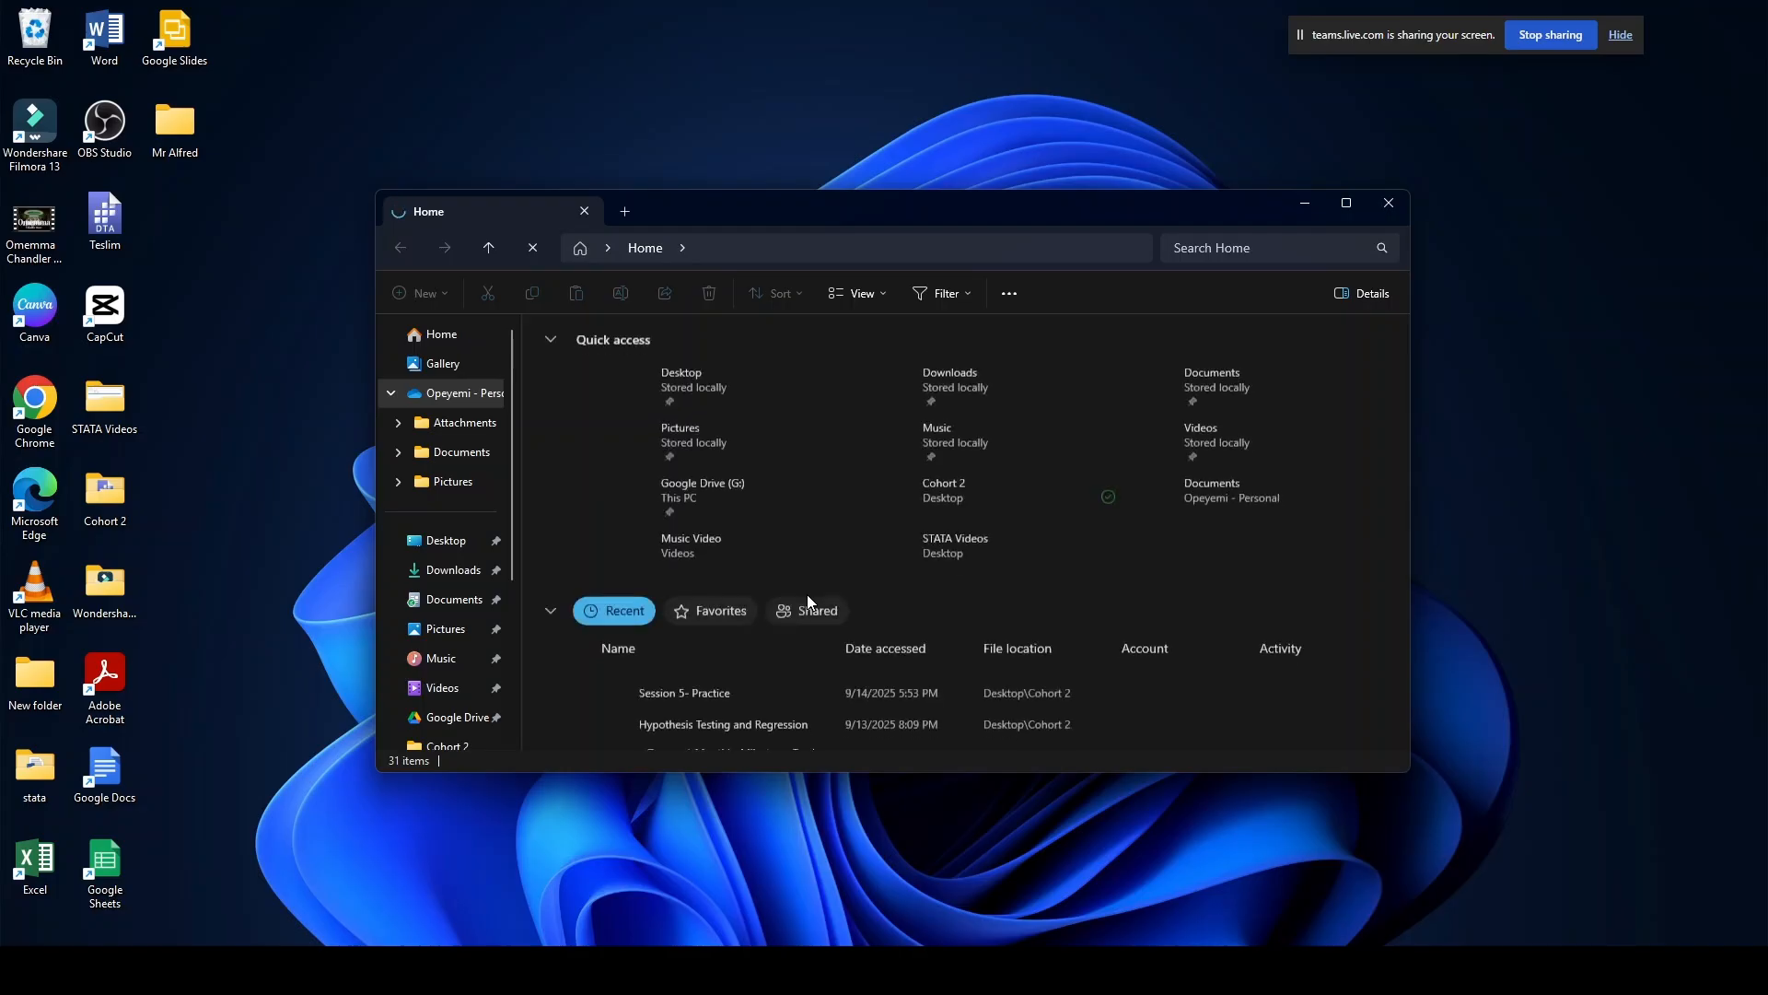
pyautogui.click(1346, 203)
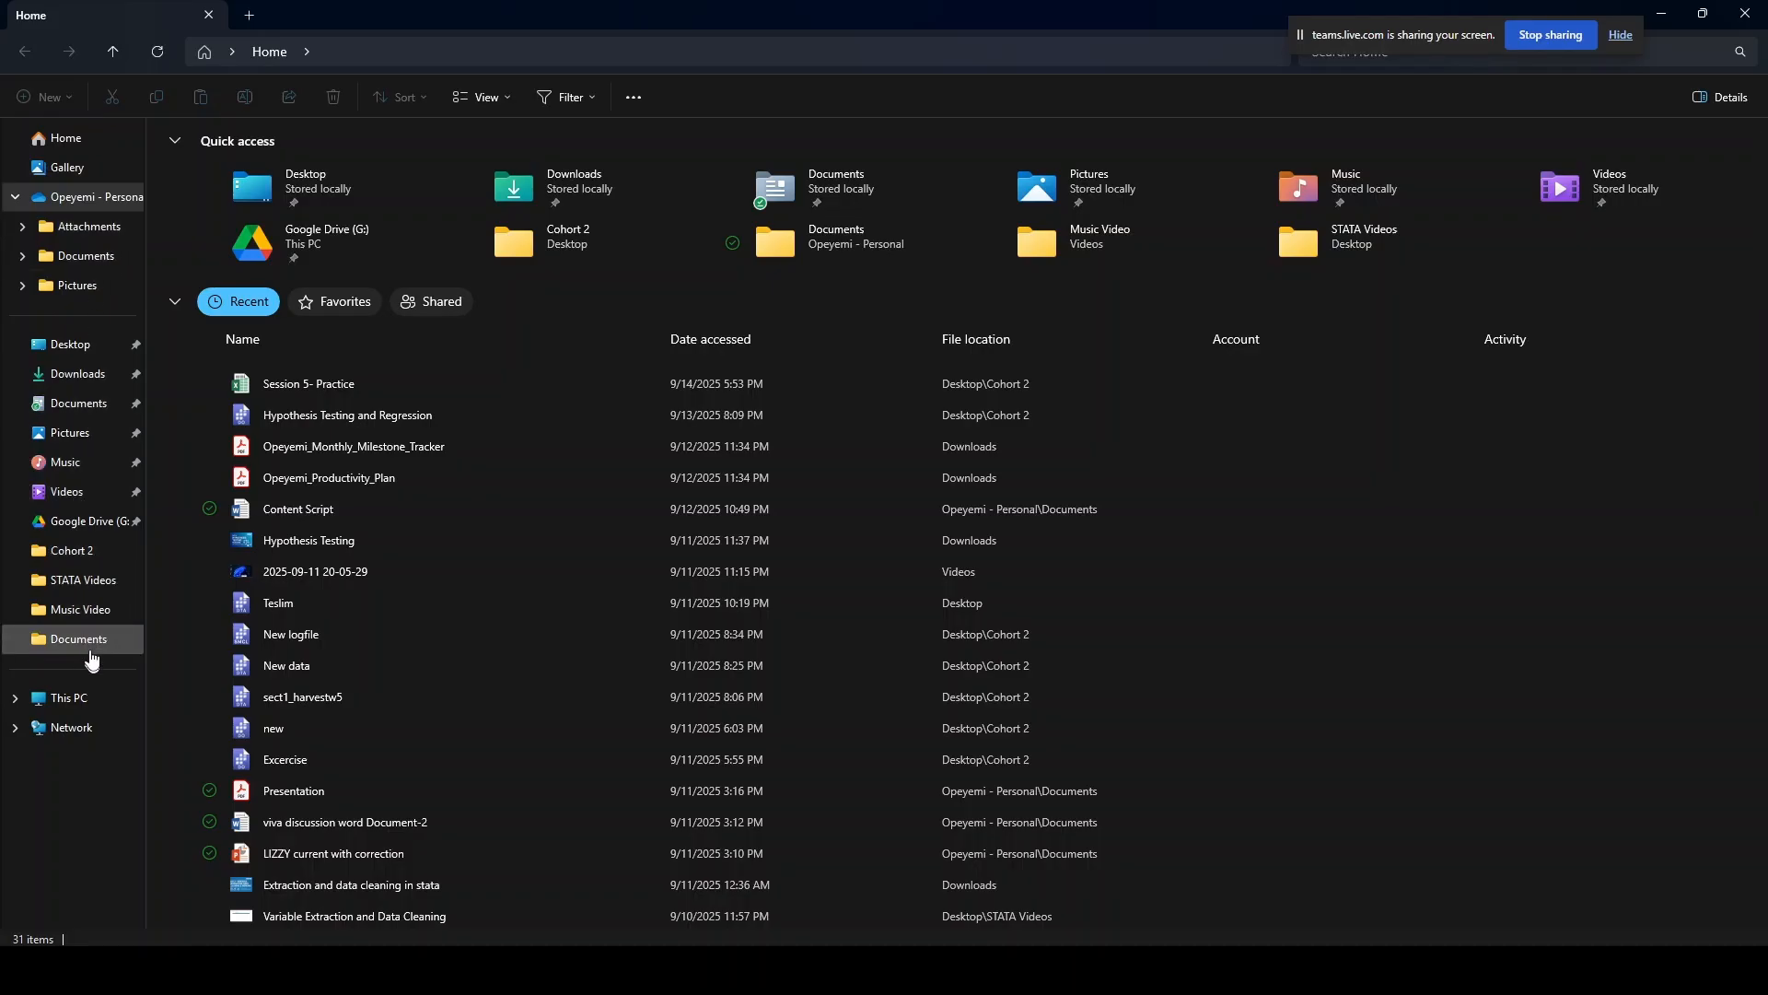
pyautogui.click(90, 380)
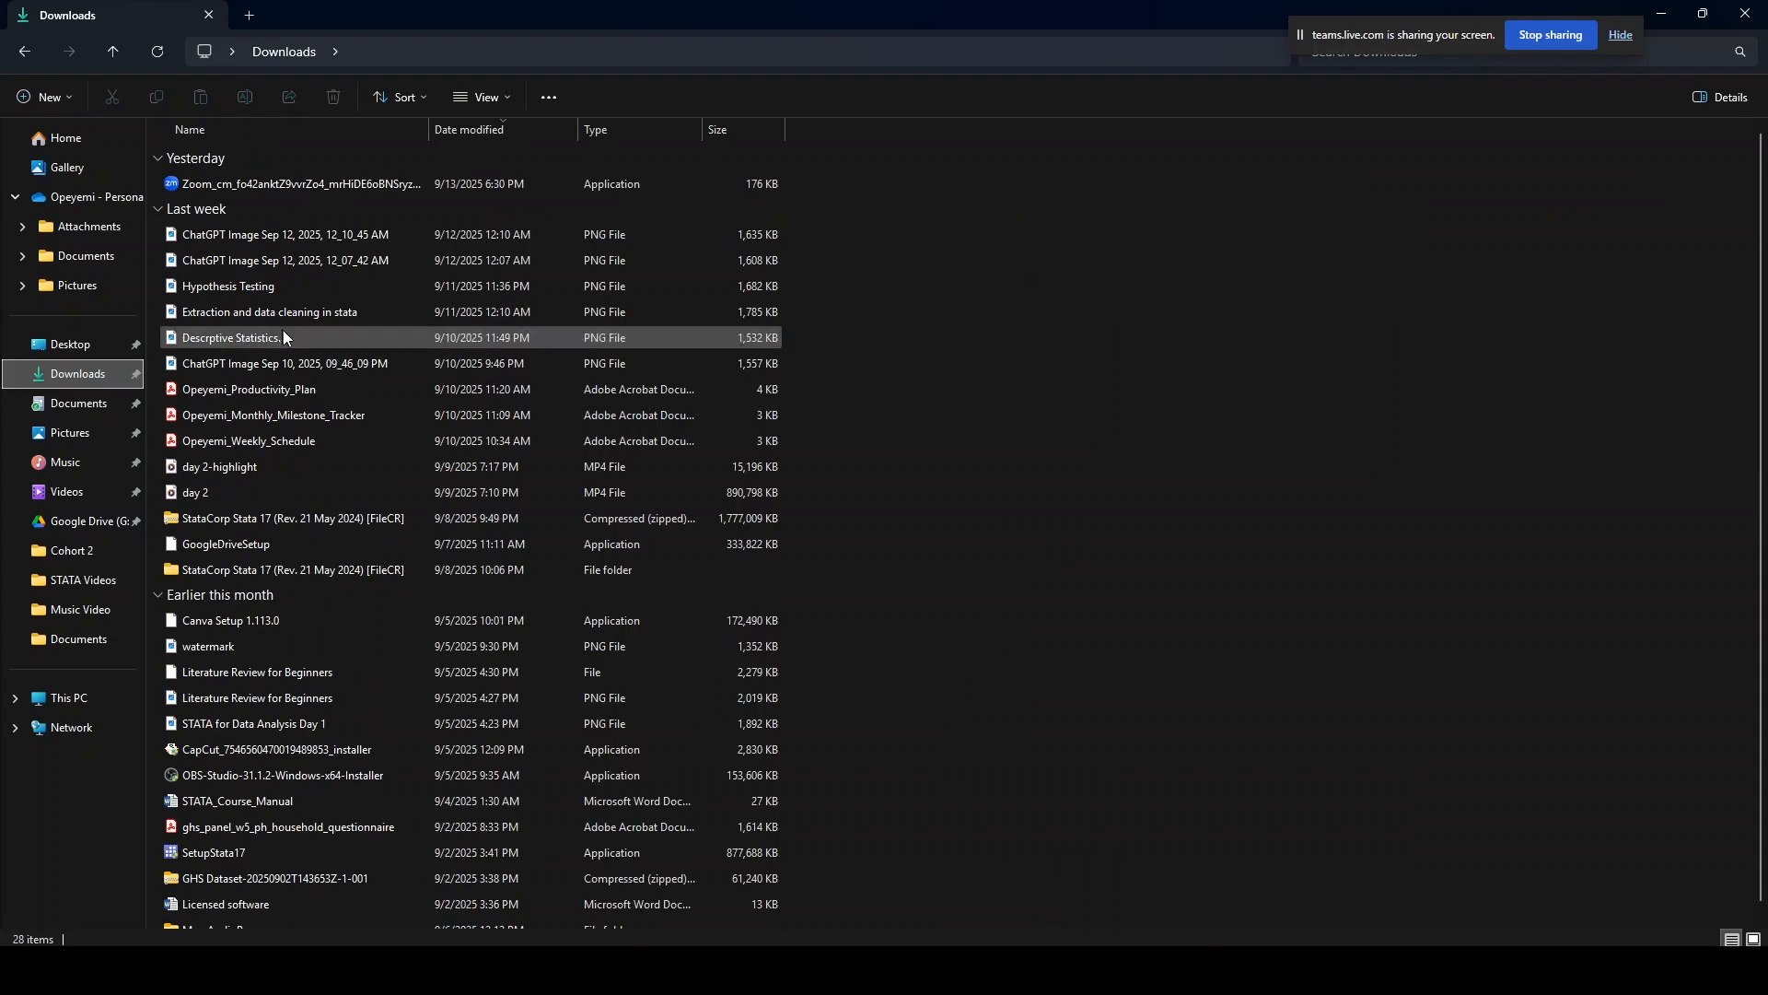
pyautogui.scroll(-1, 316, 547)
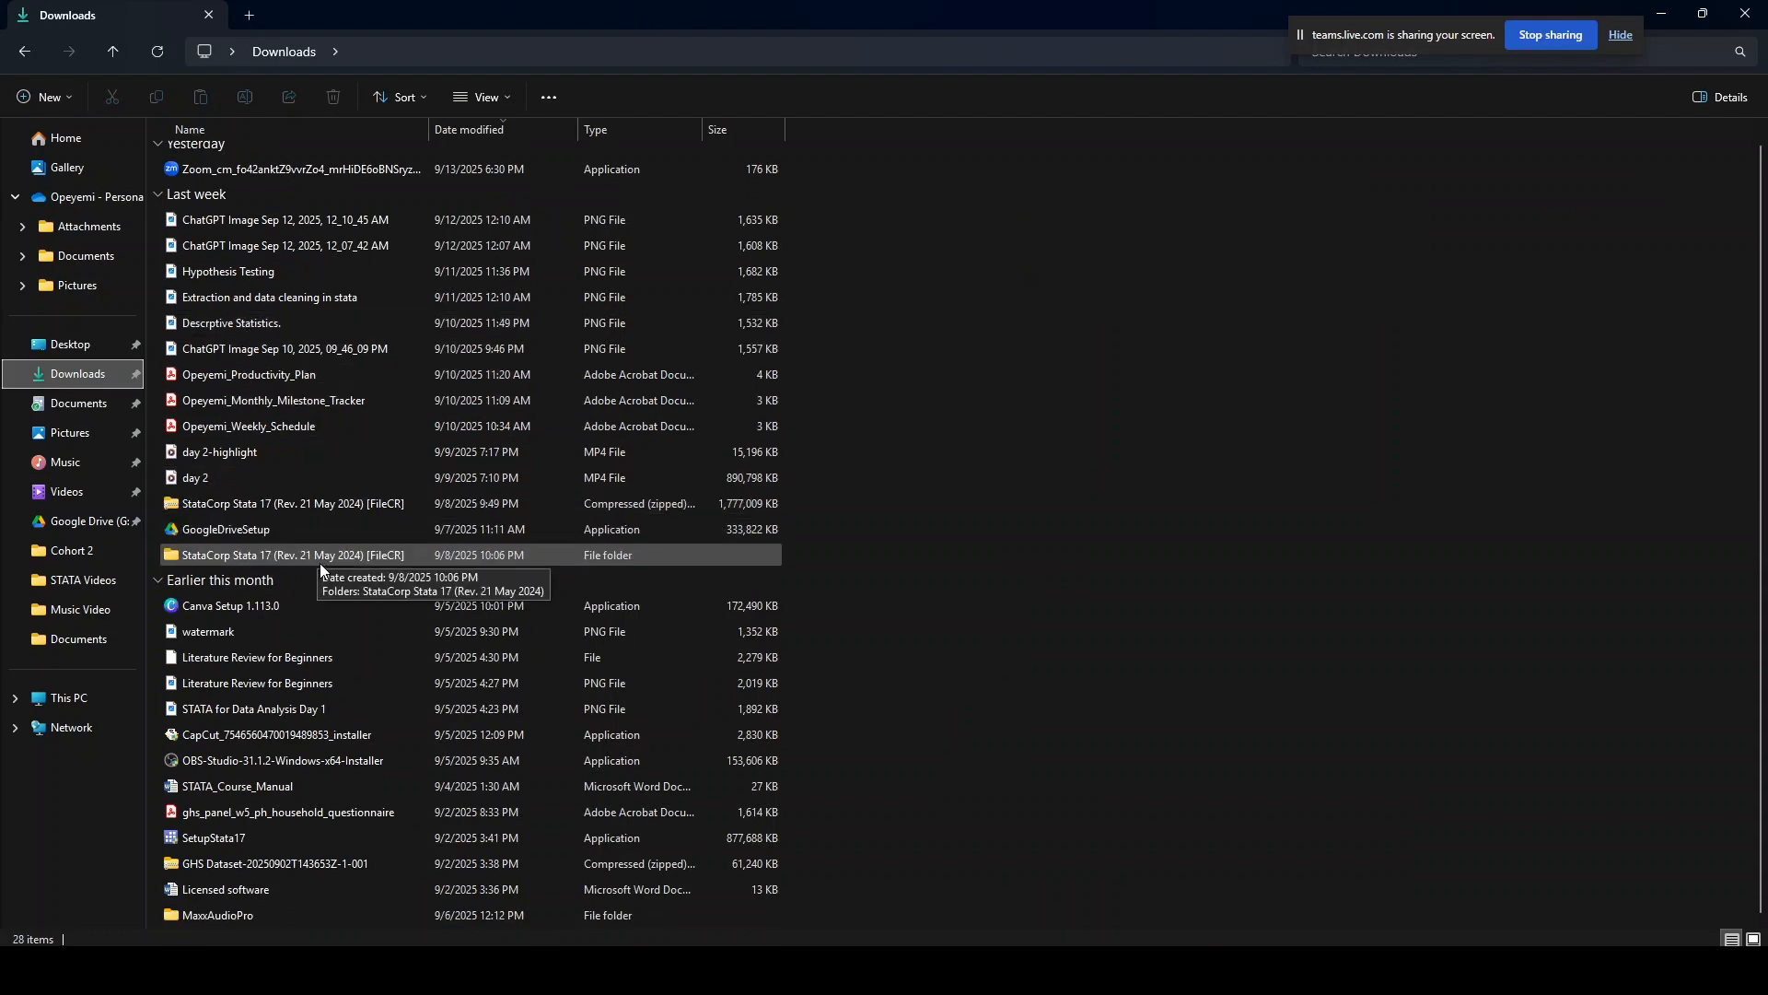
pyautogui.doubleClick(263, 865)
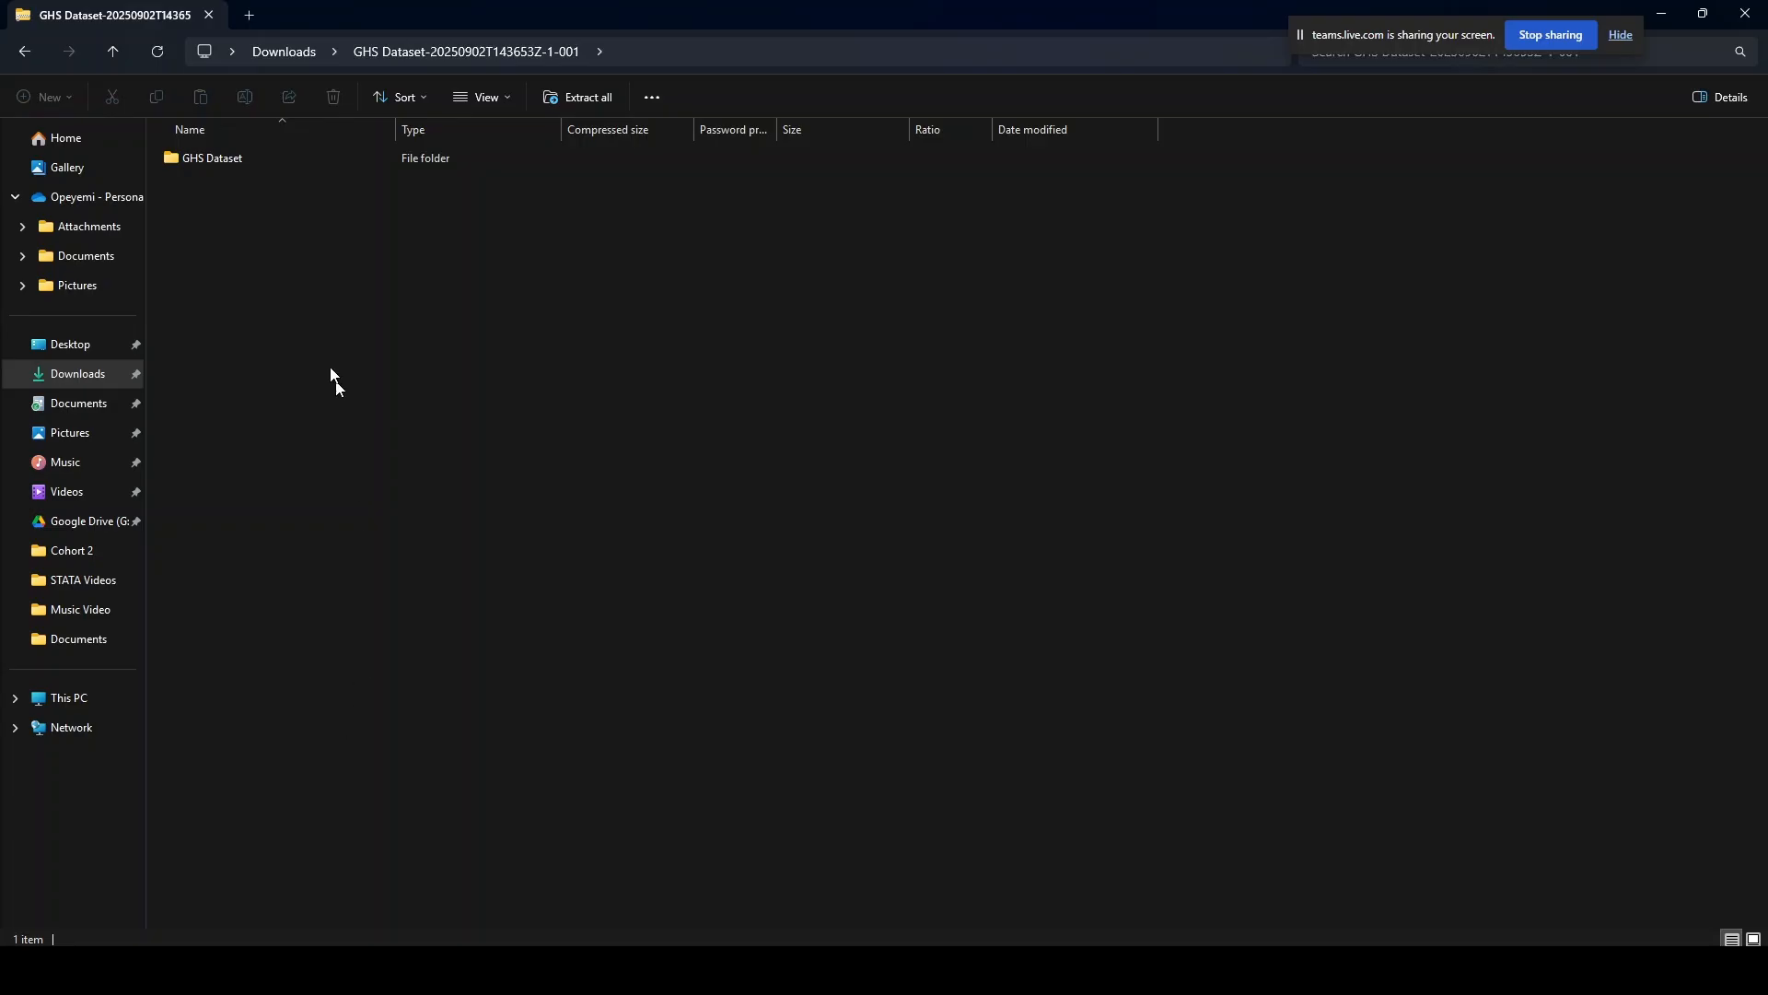
pyautogui.doubleClick(224, 154)
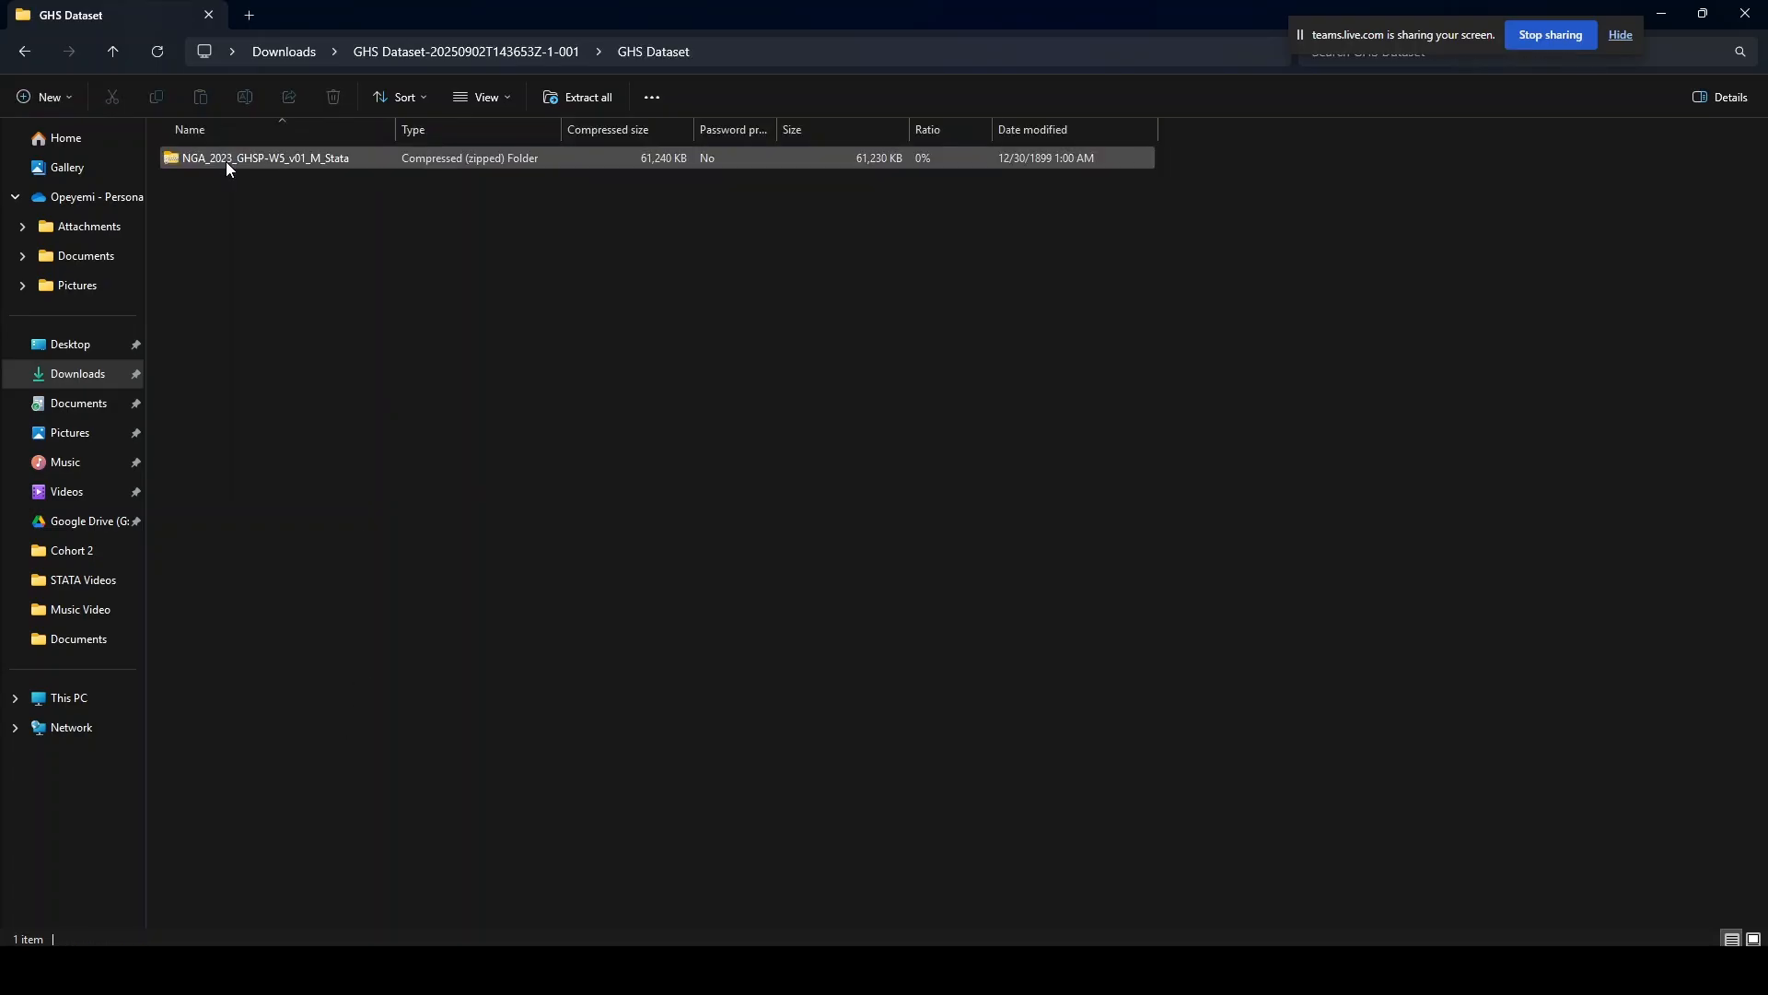
# - Open the Household folder under Post Harvest Wave 5 in the NGA_2023_GHSP-W5_v01_M_Stata archive
pyautogui.click(227, 162)
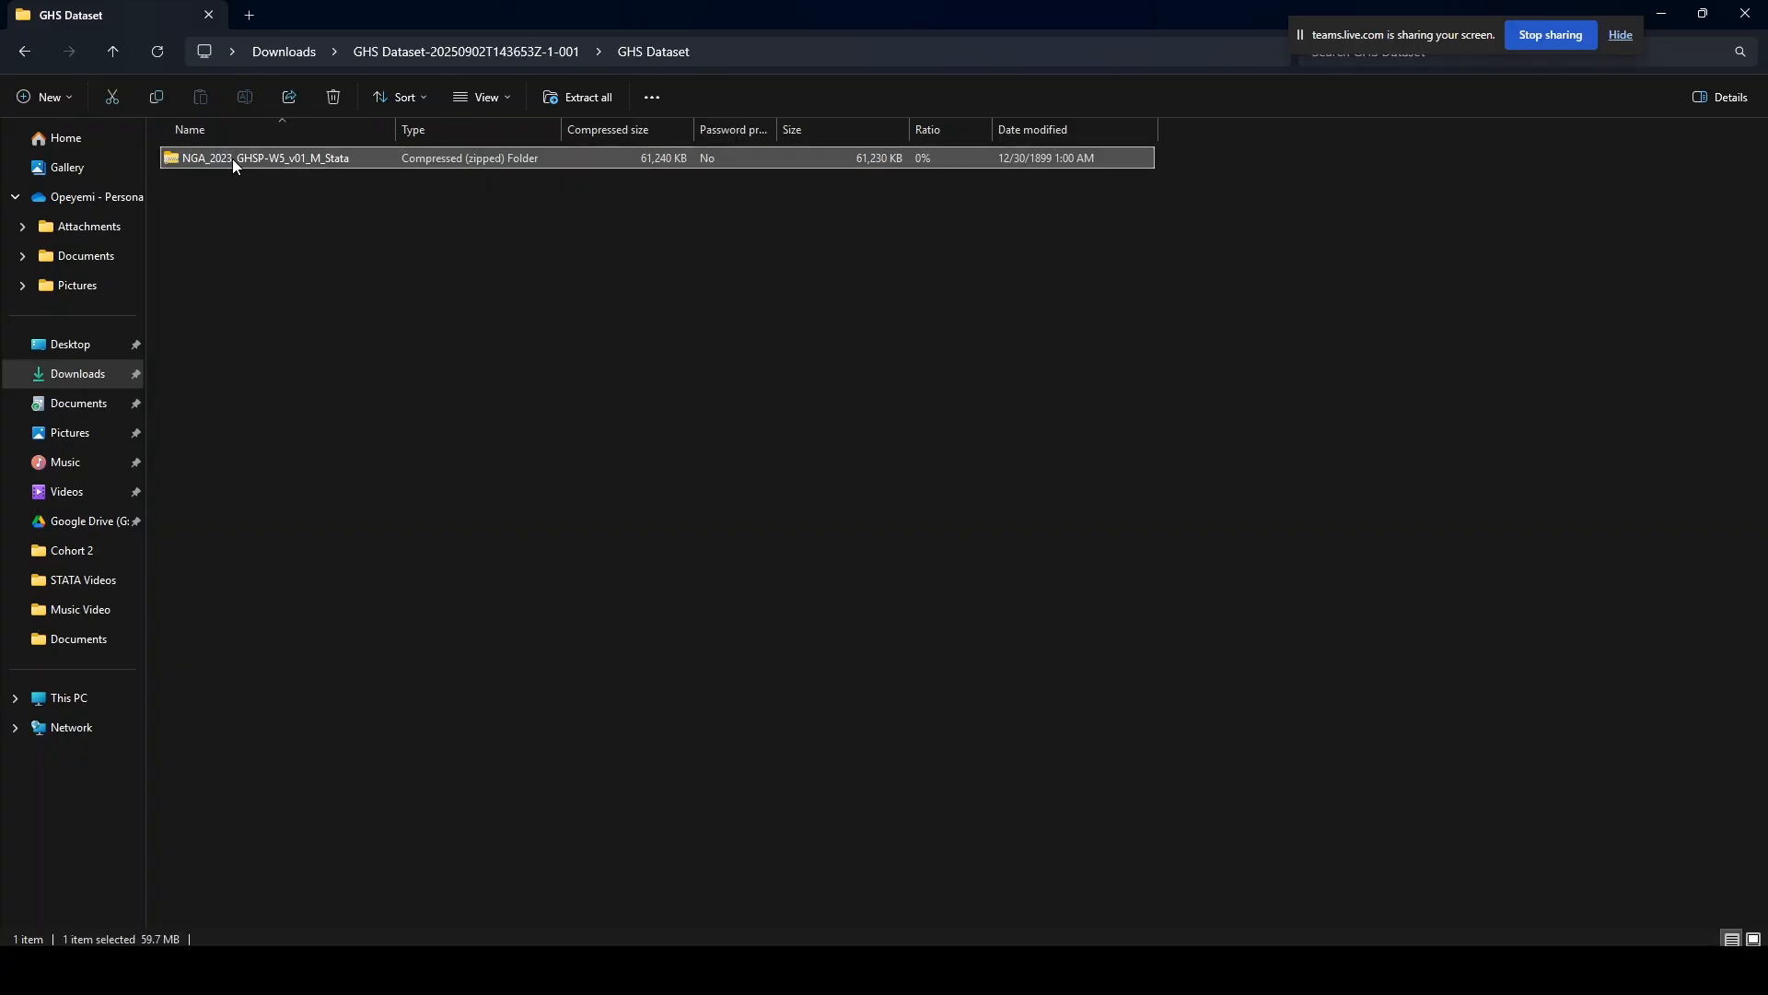
pyautogui.doubleClick(234, 160)
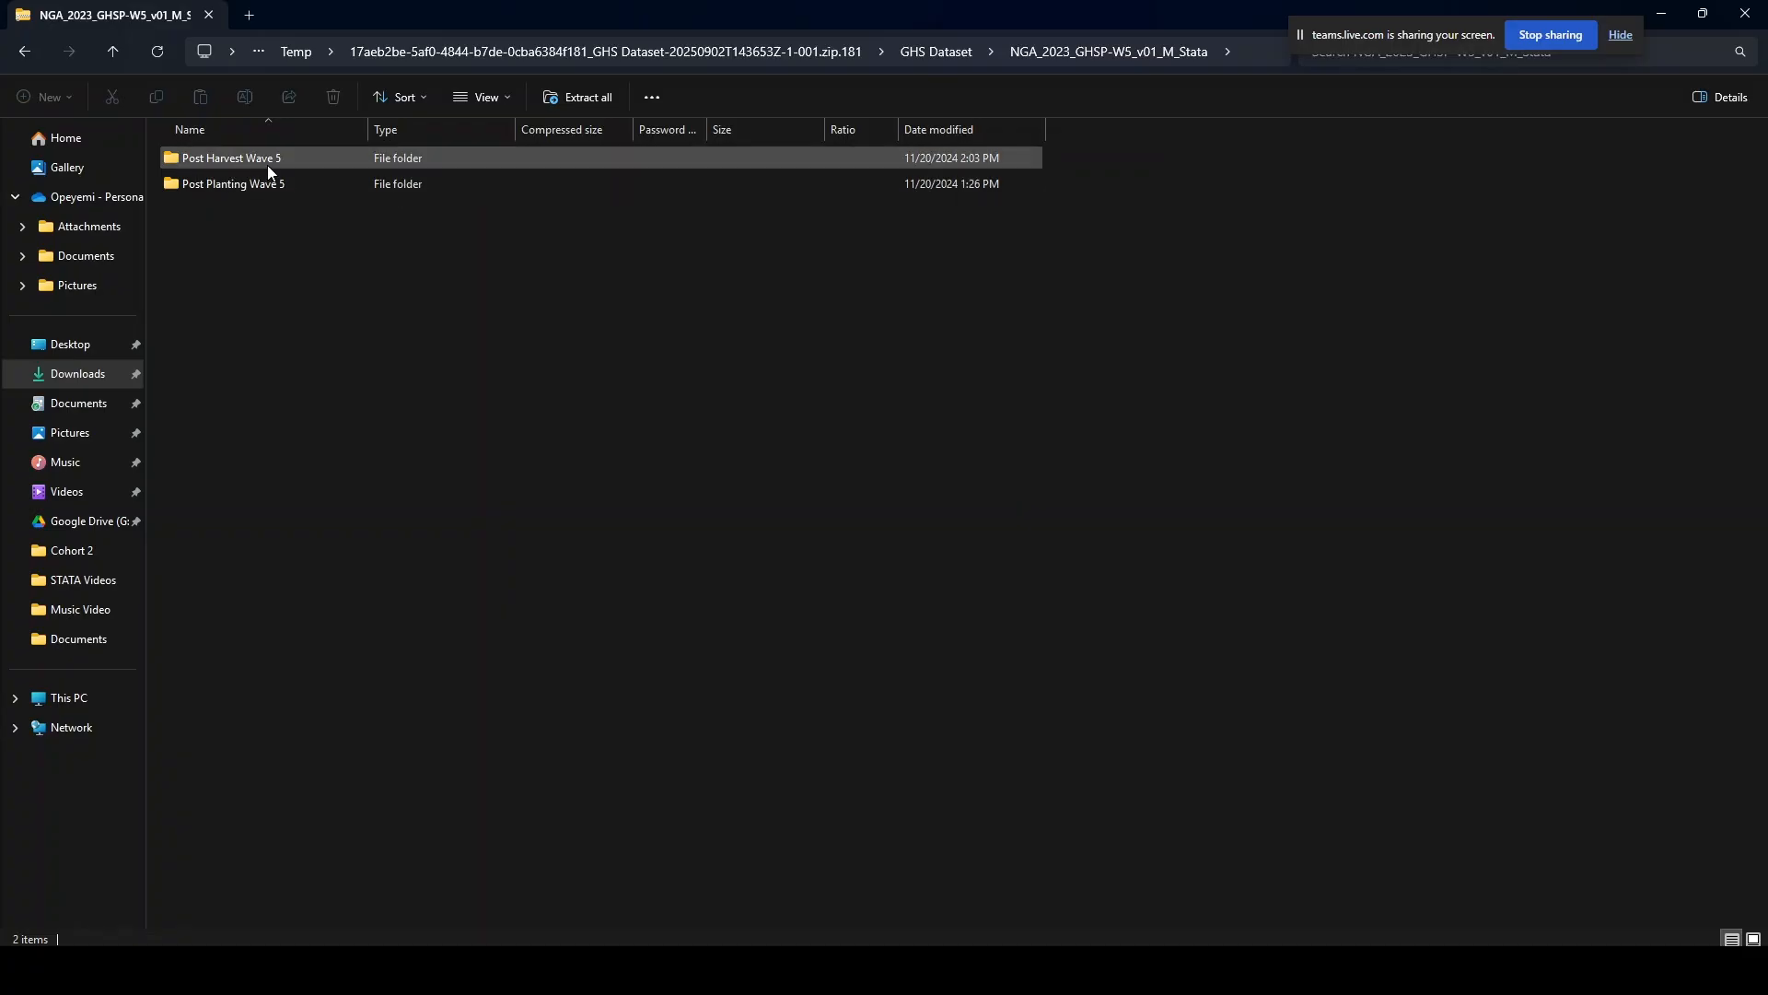
pyautogui.doubleClick(240, 162)
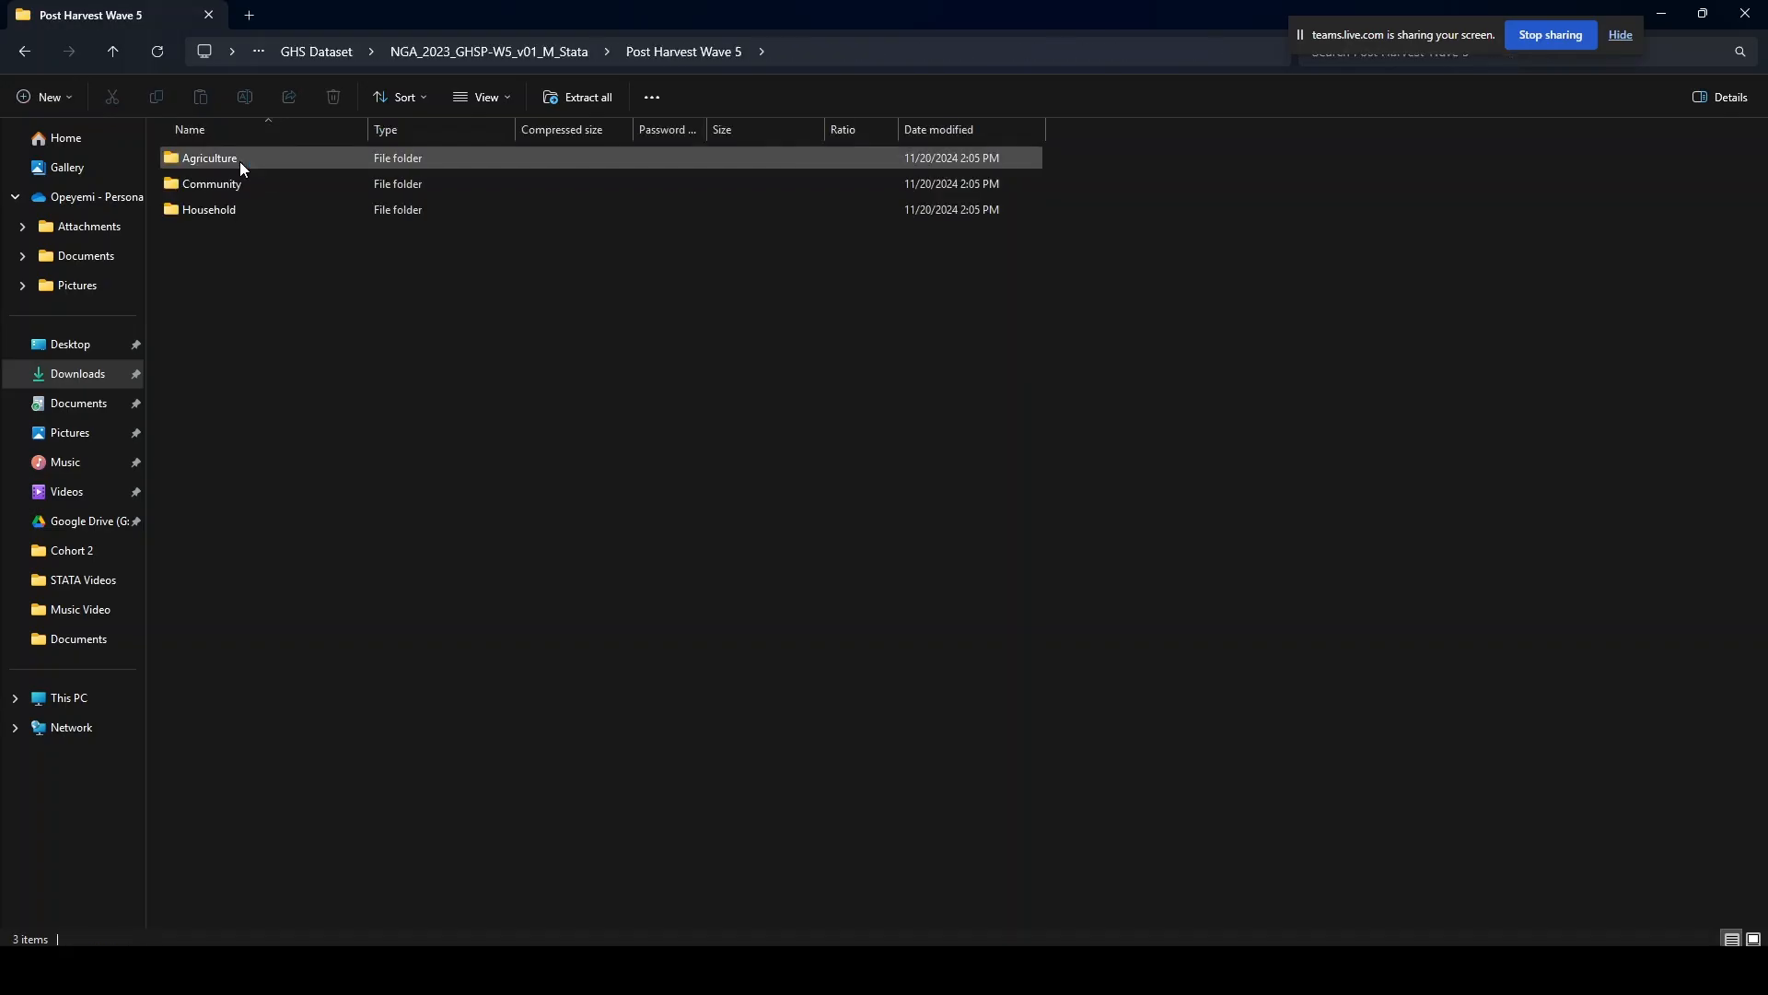
pyautogui.doubleClick(227, 210)
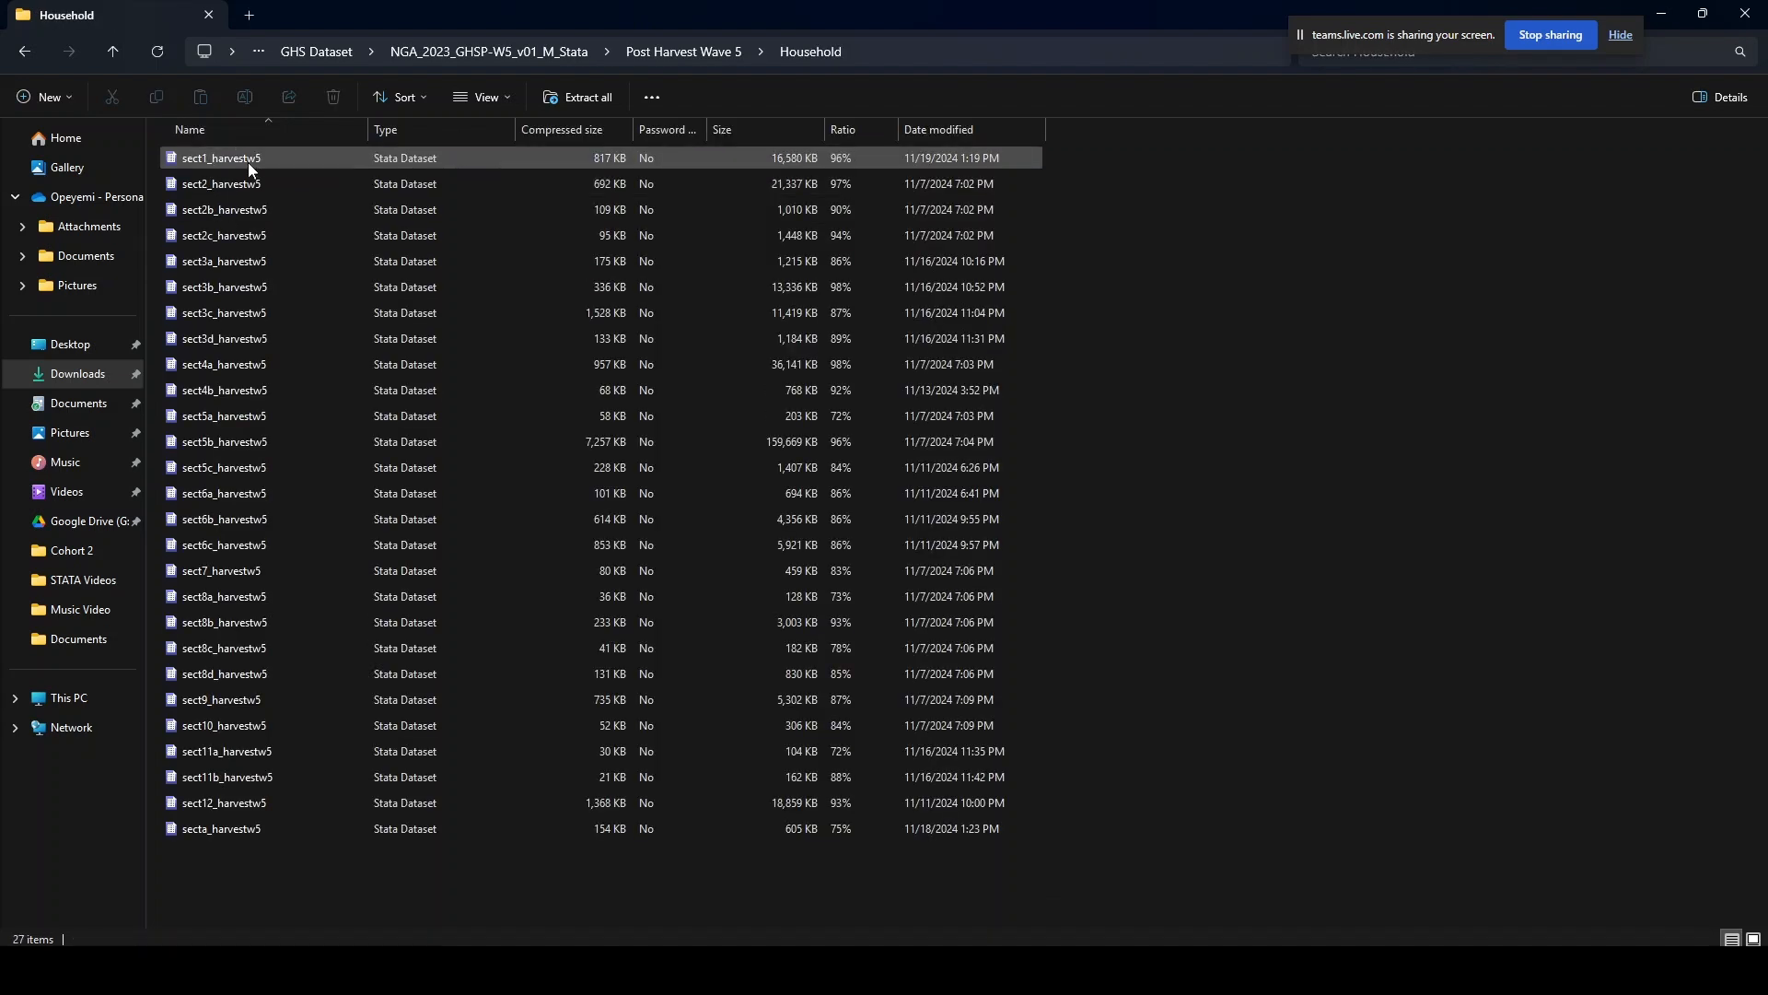
# - Copy the sect1_harvestw5 and sect2_harvestw5 datasets, and minimize the Household folder window after moving the sharing notice aside
pyautogui.click(249, 158)
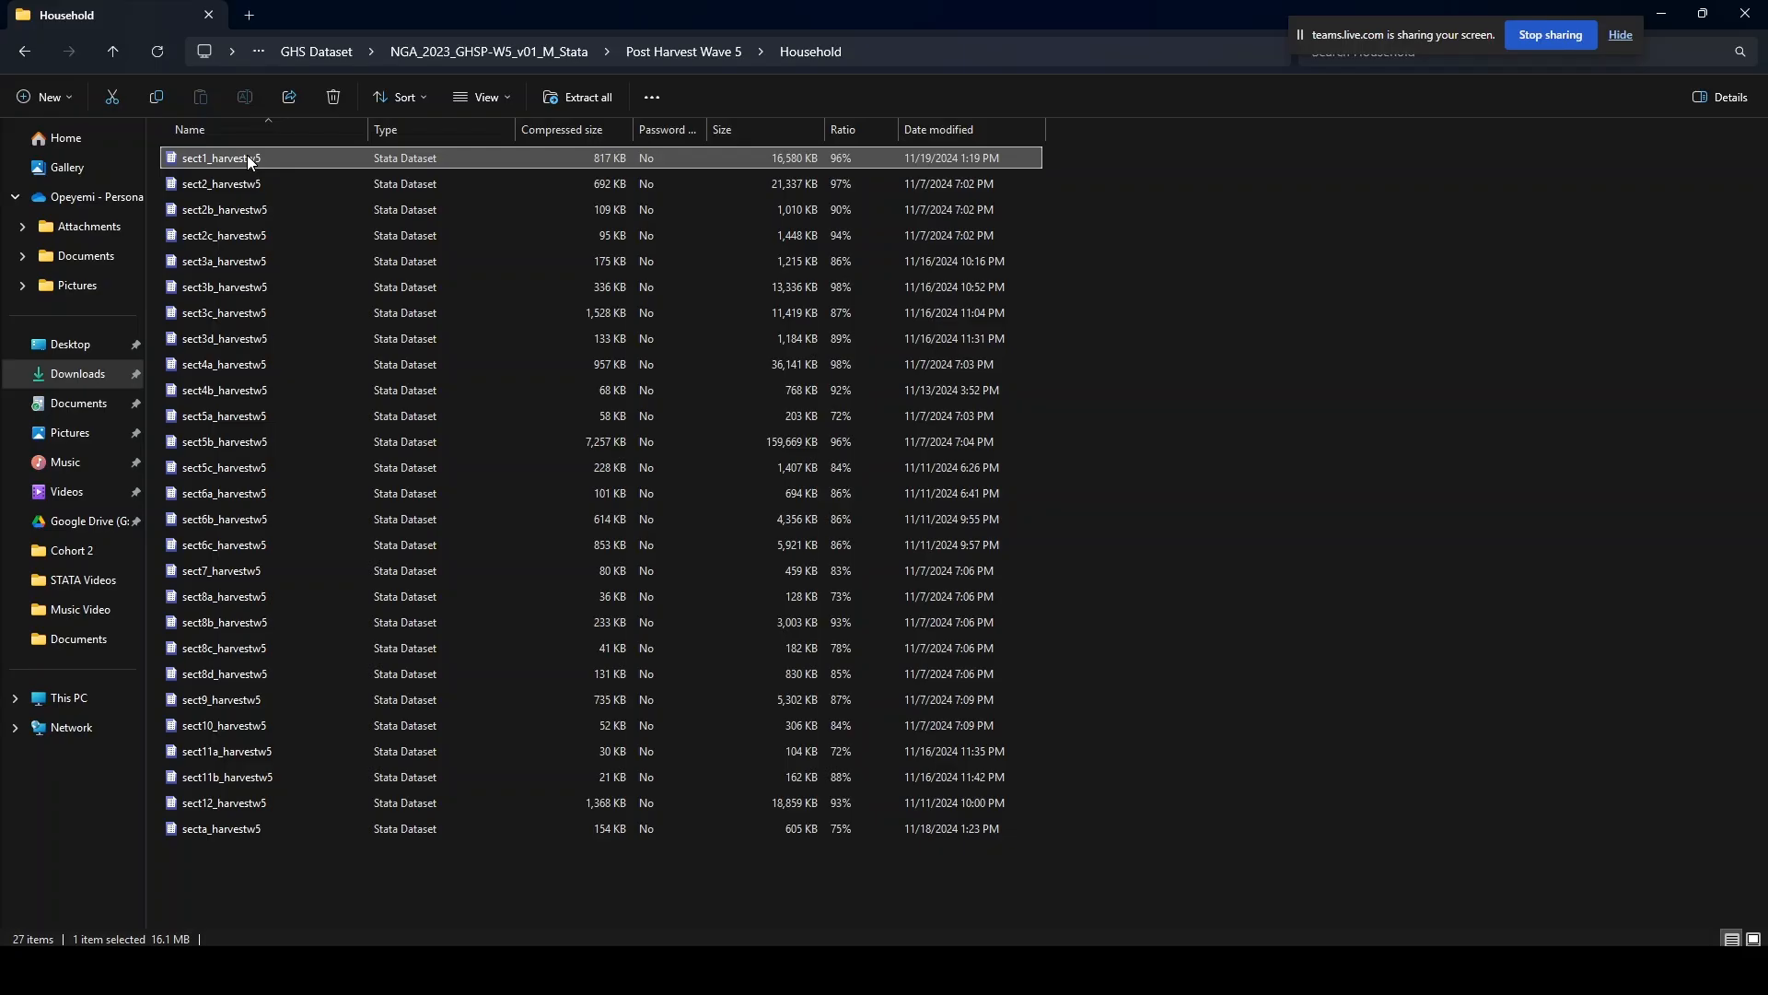
pyautogui.hotkey('shift', 'Down')
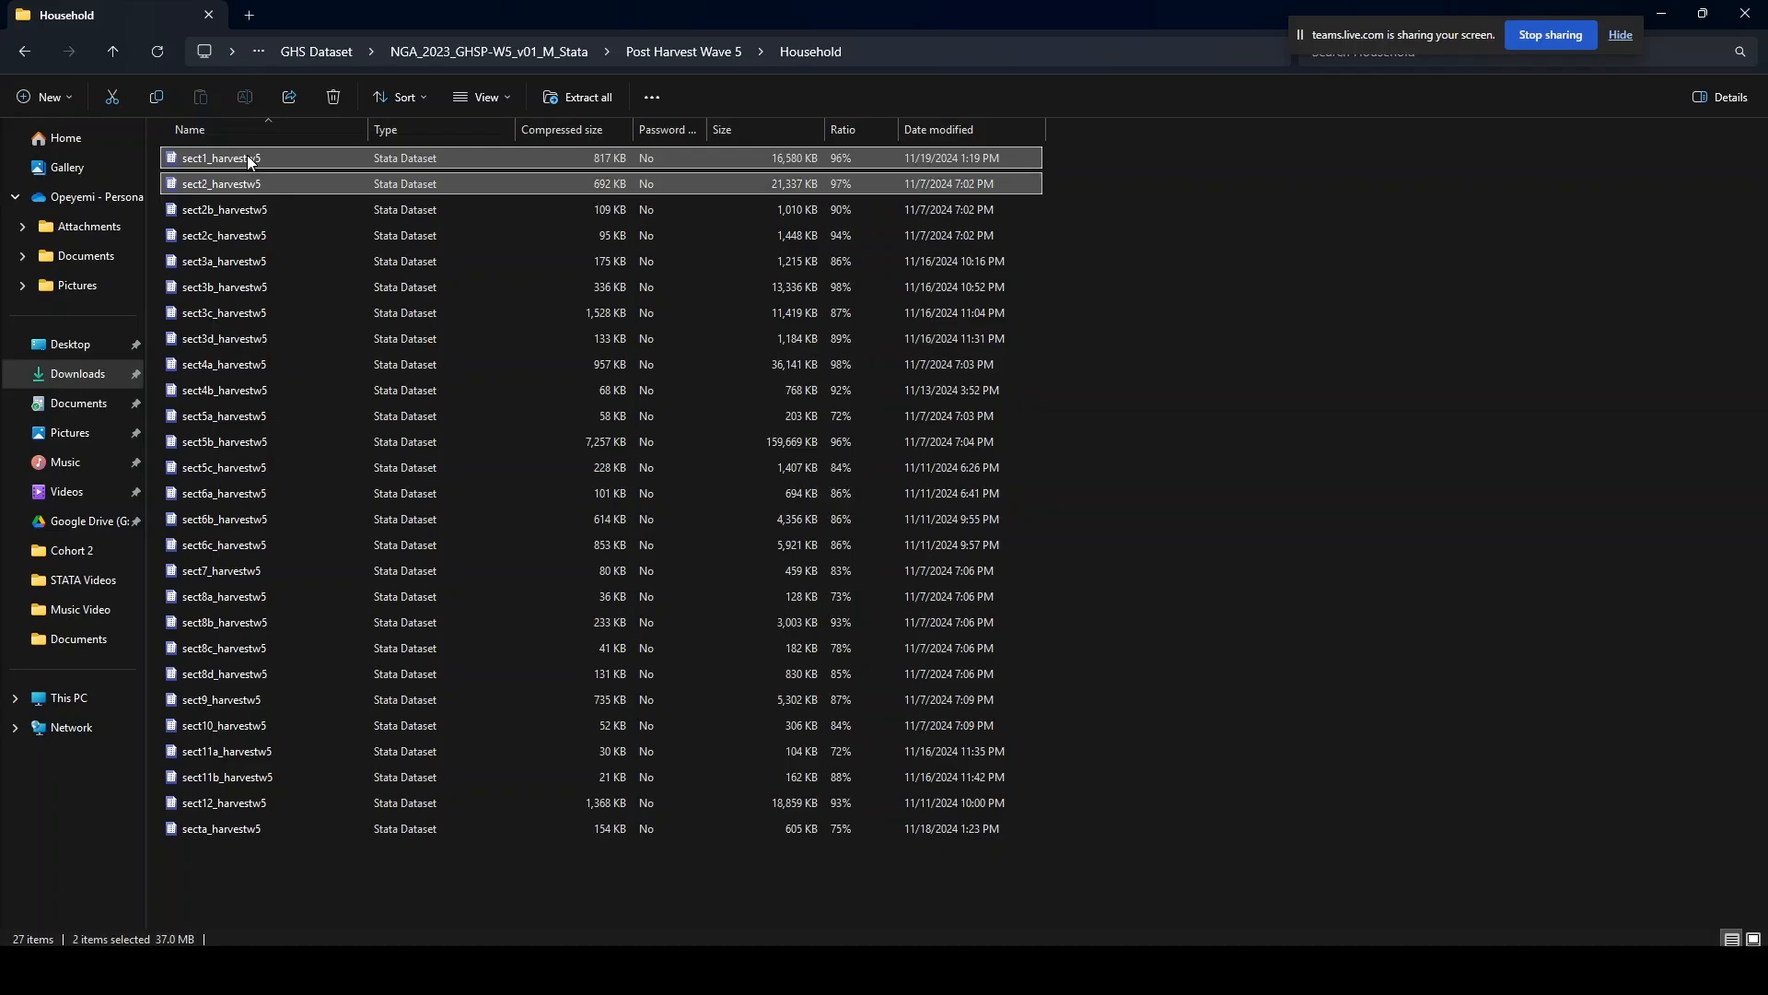
pyautogui.click(1669, 15)
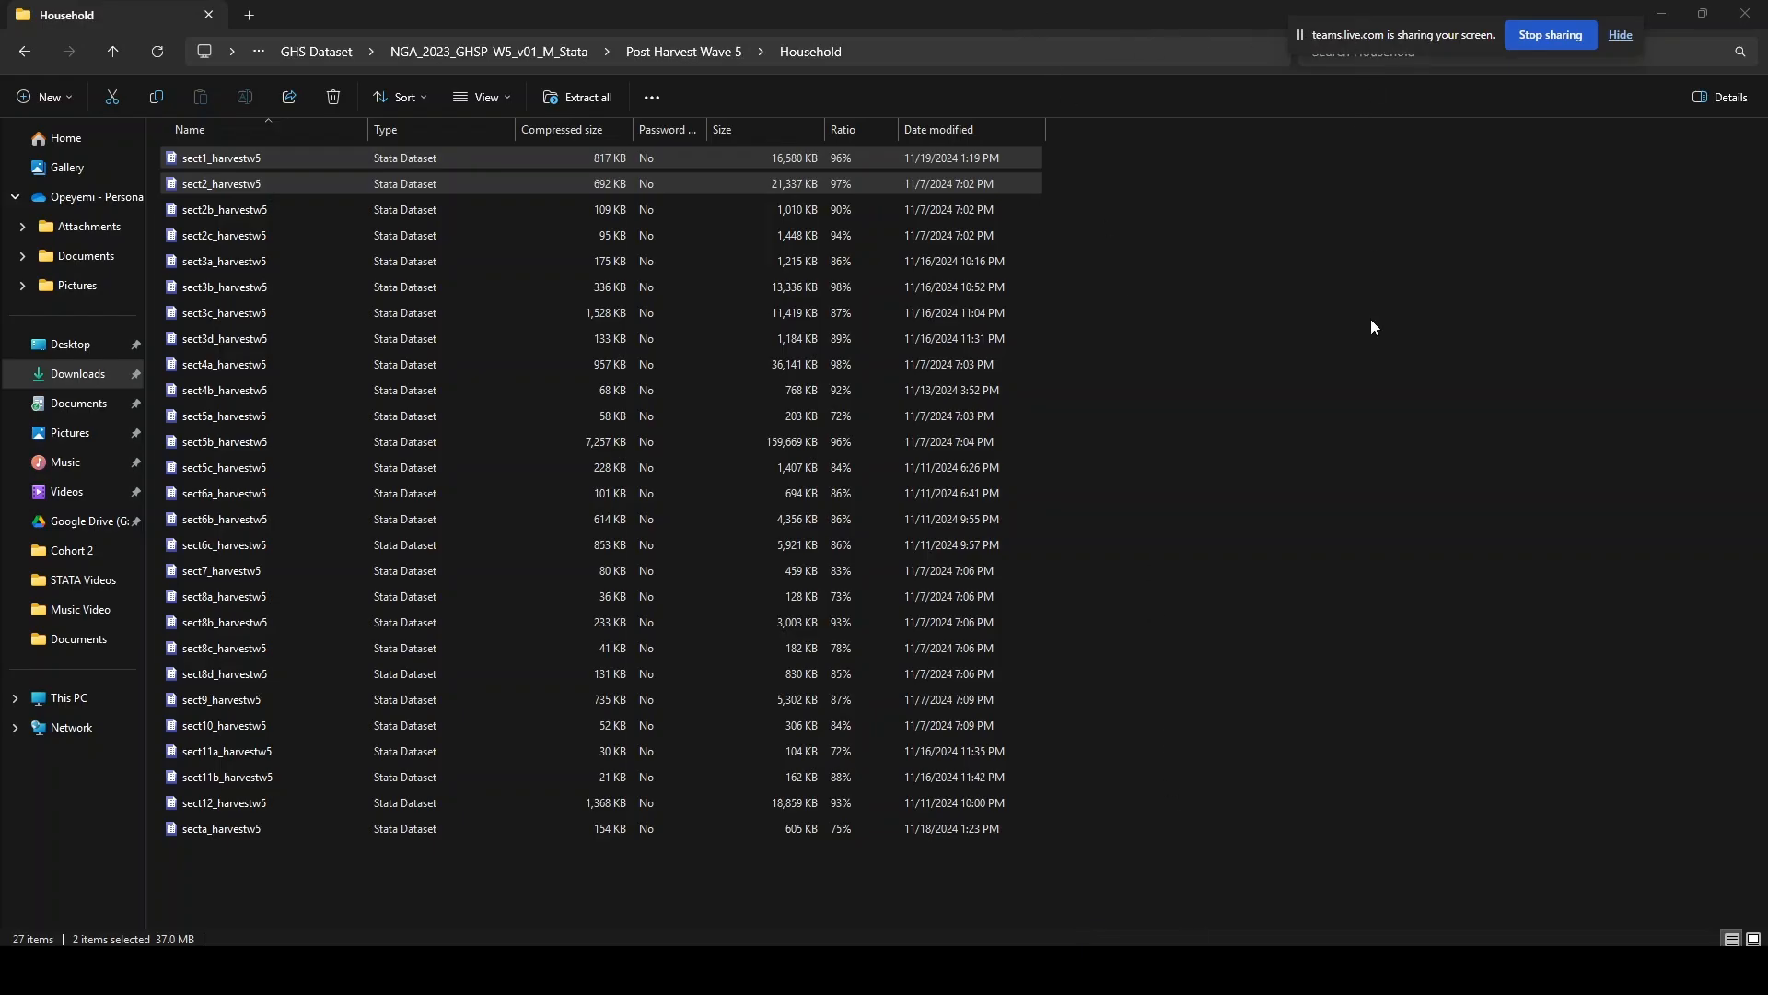
pyautogui.moveTo(1438, 22); pyautogui.dragTo(1438, 240)
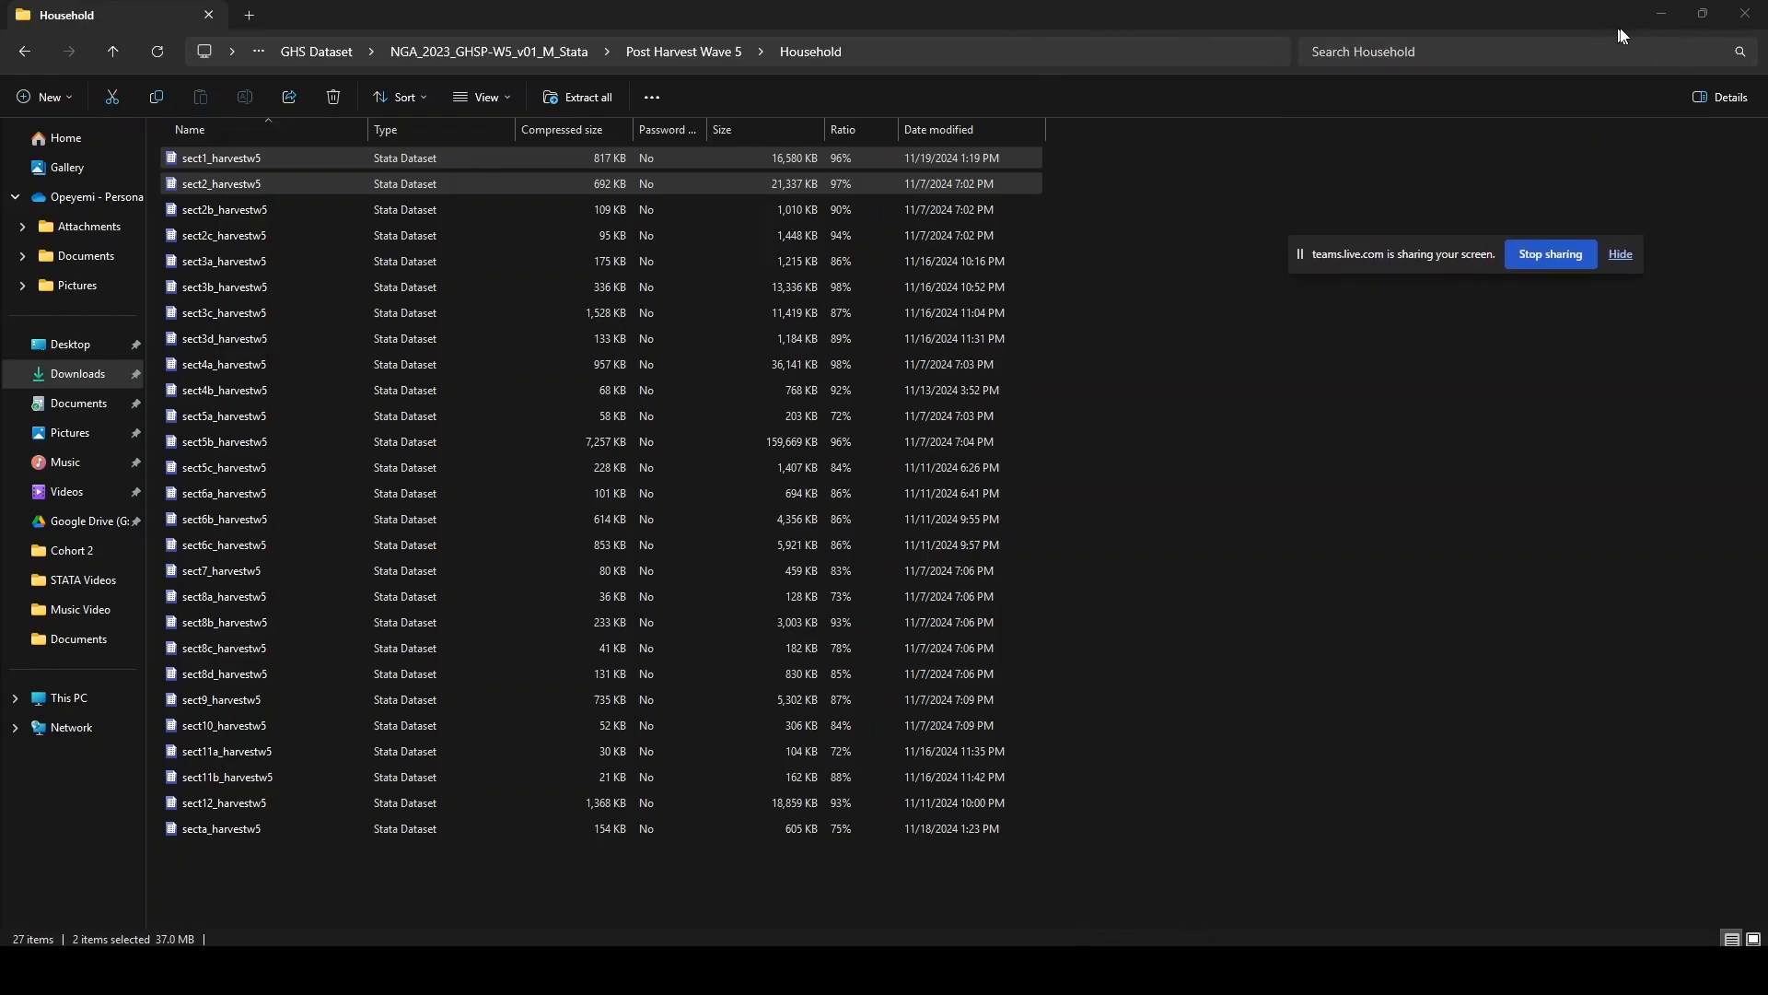
pyautogui.click(1663, 14)
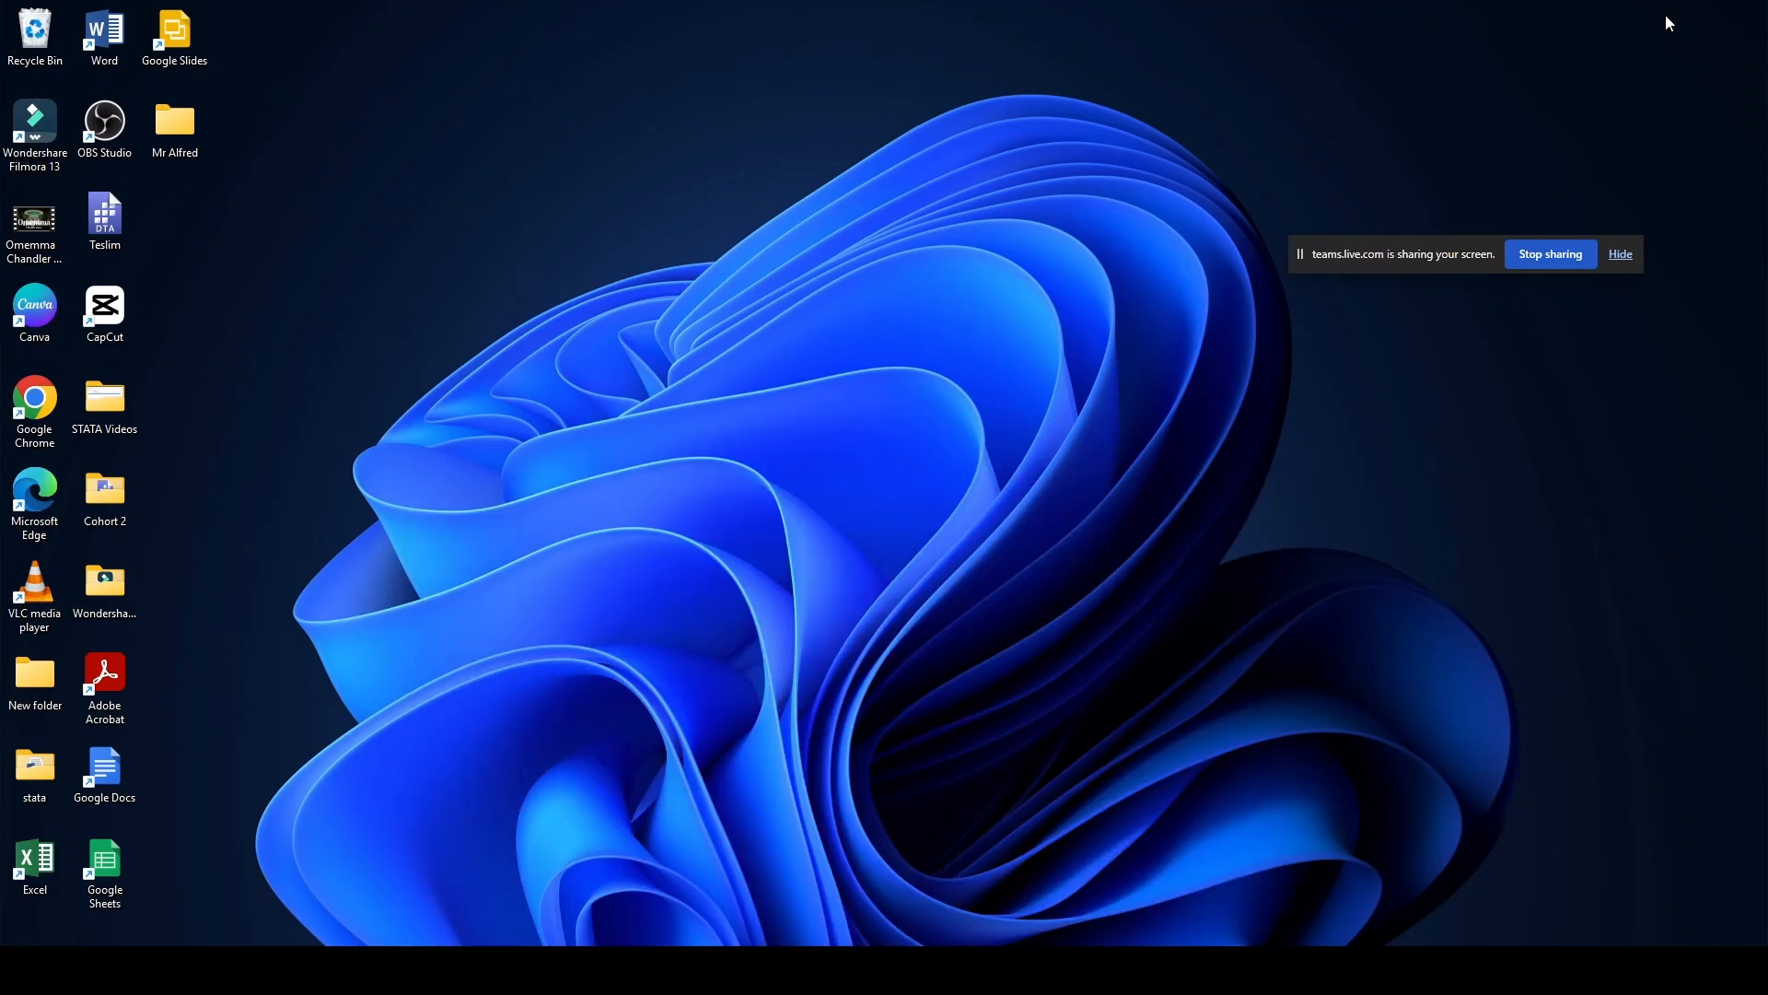
# - Paste the two copied datasets into the new desktop folder named after the person, and close its window
pyautogui.rightClick(179, 130)
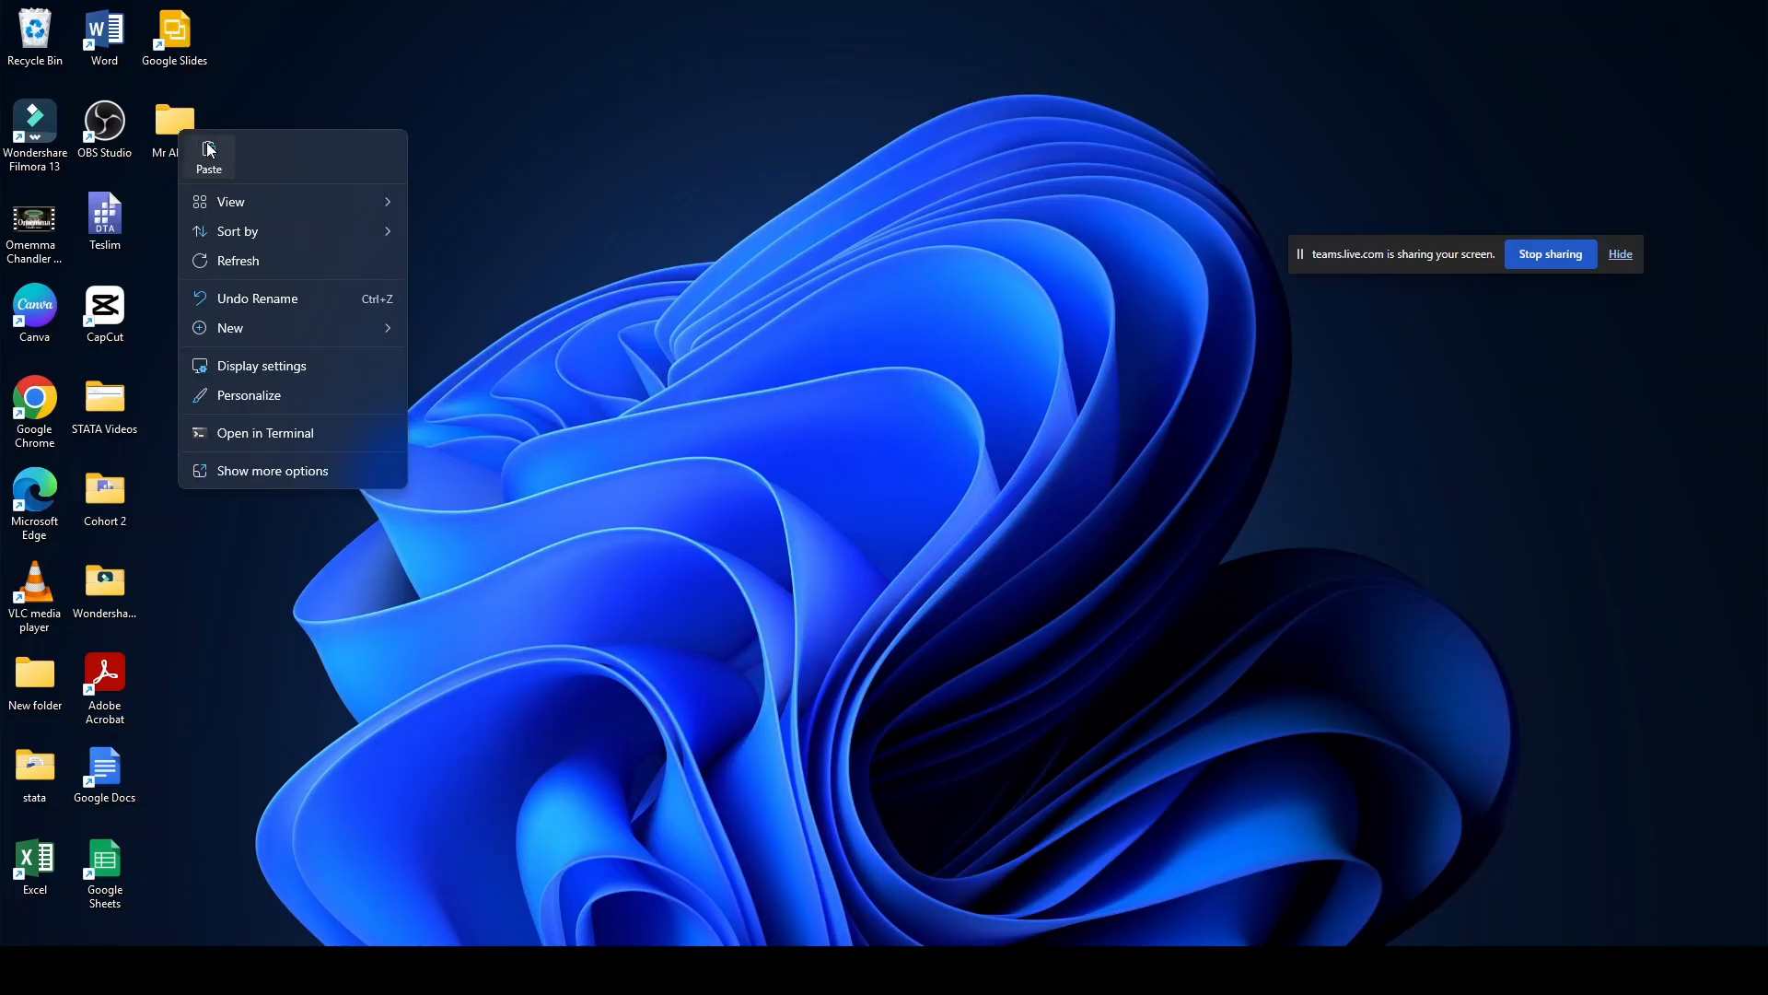
pyautogui.click(164, 114)
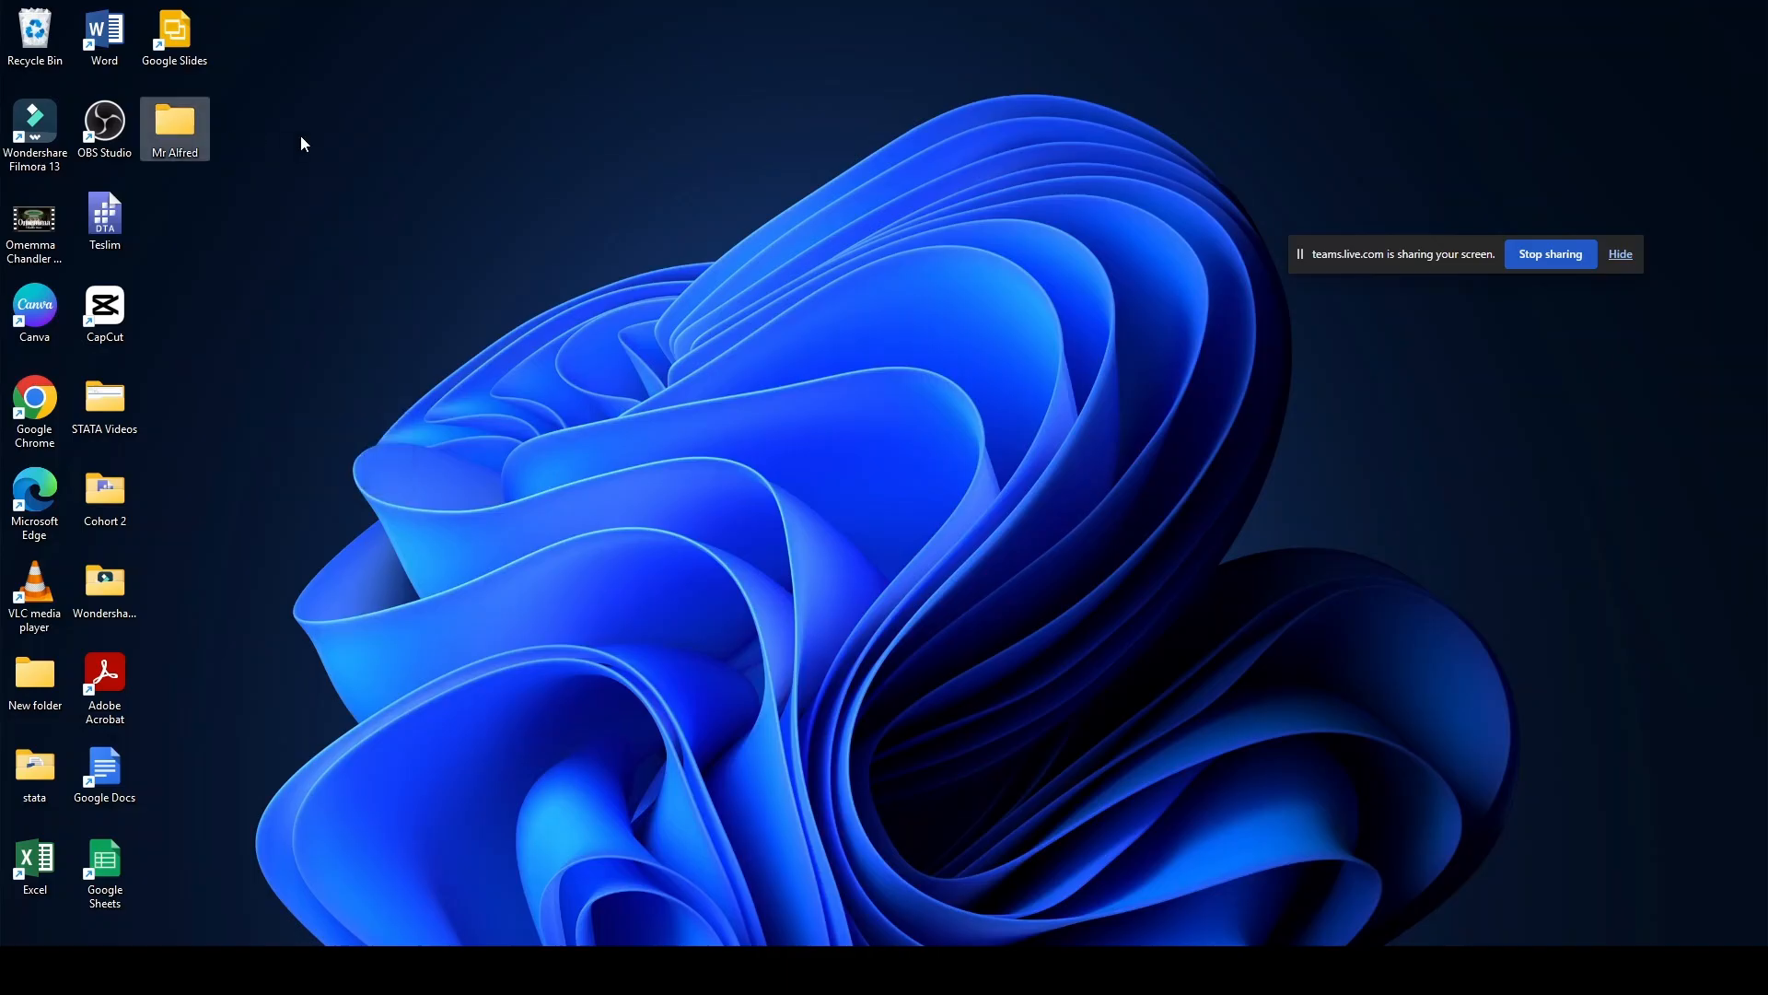
pyautogui.doubleClick(184, 120)
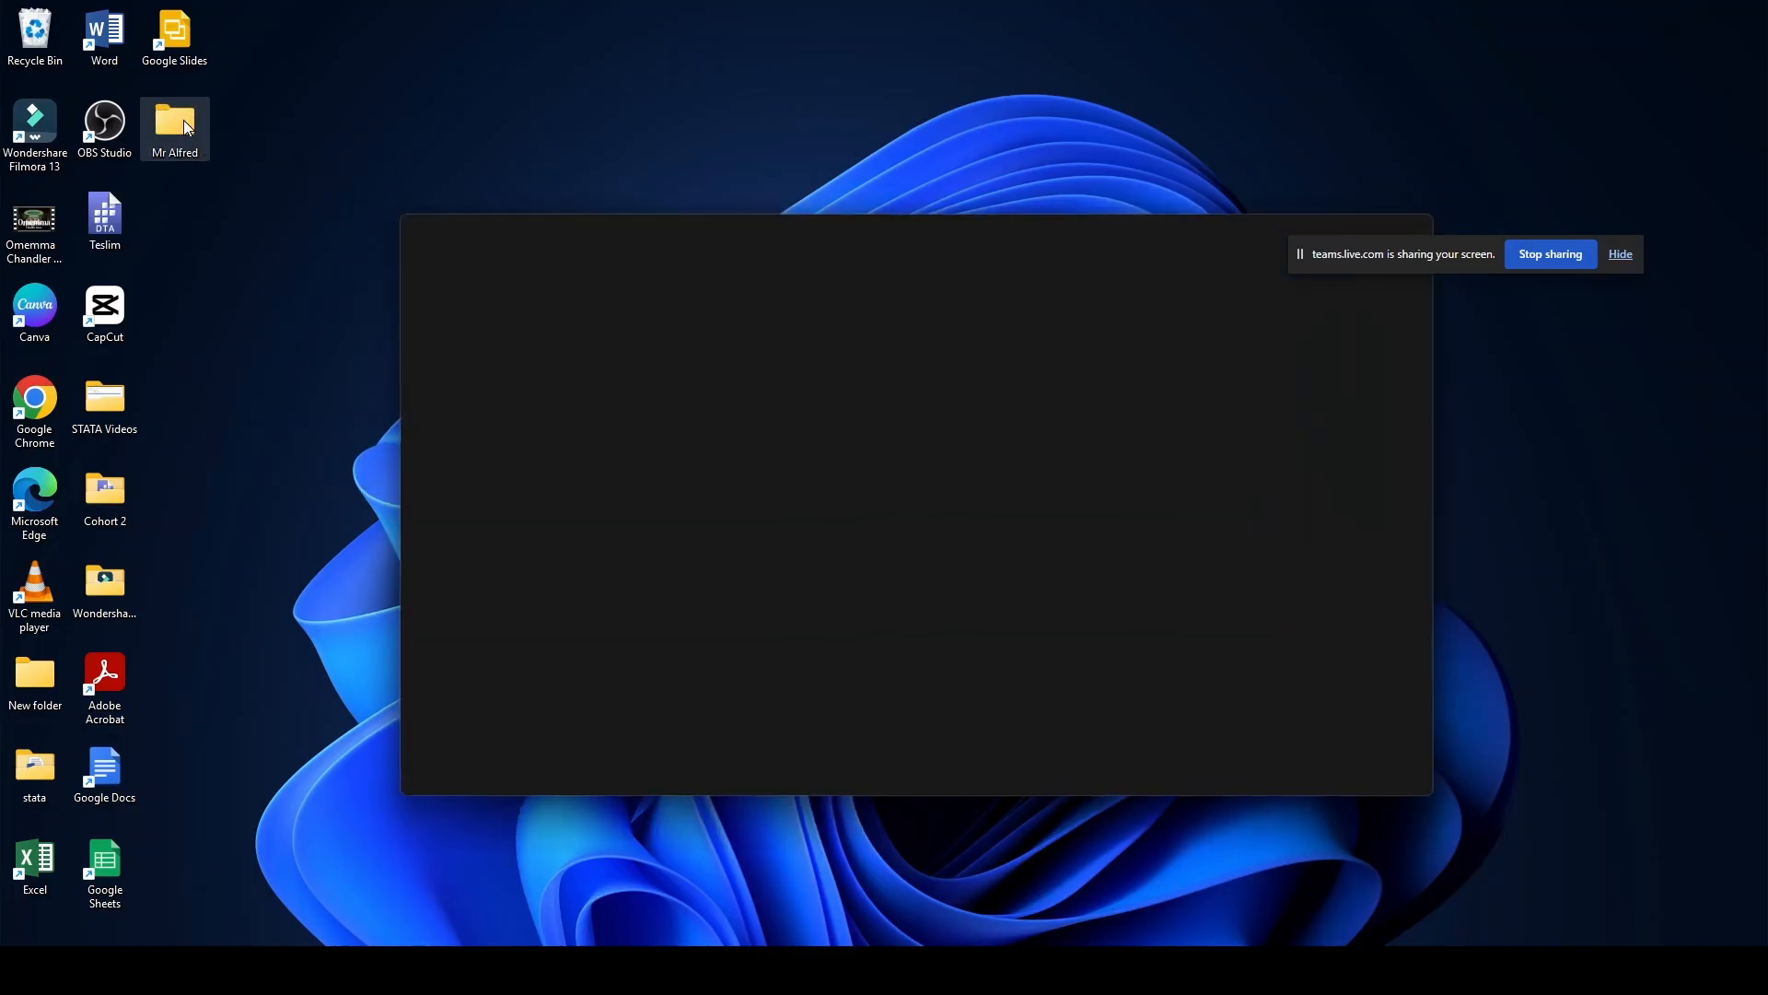
pyautogui.rightClick(826, 534)
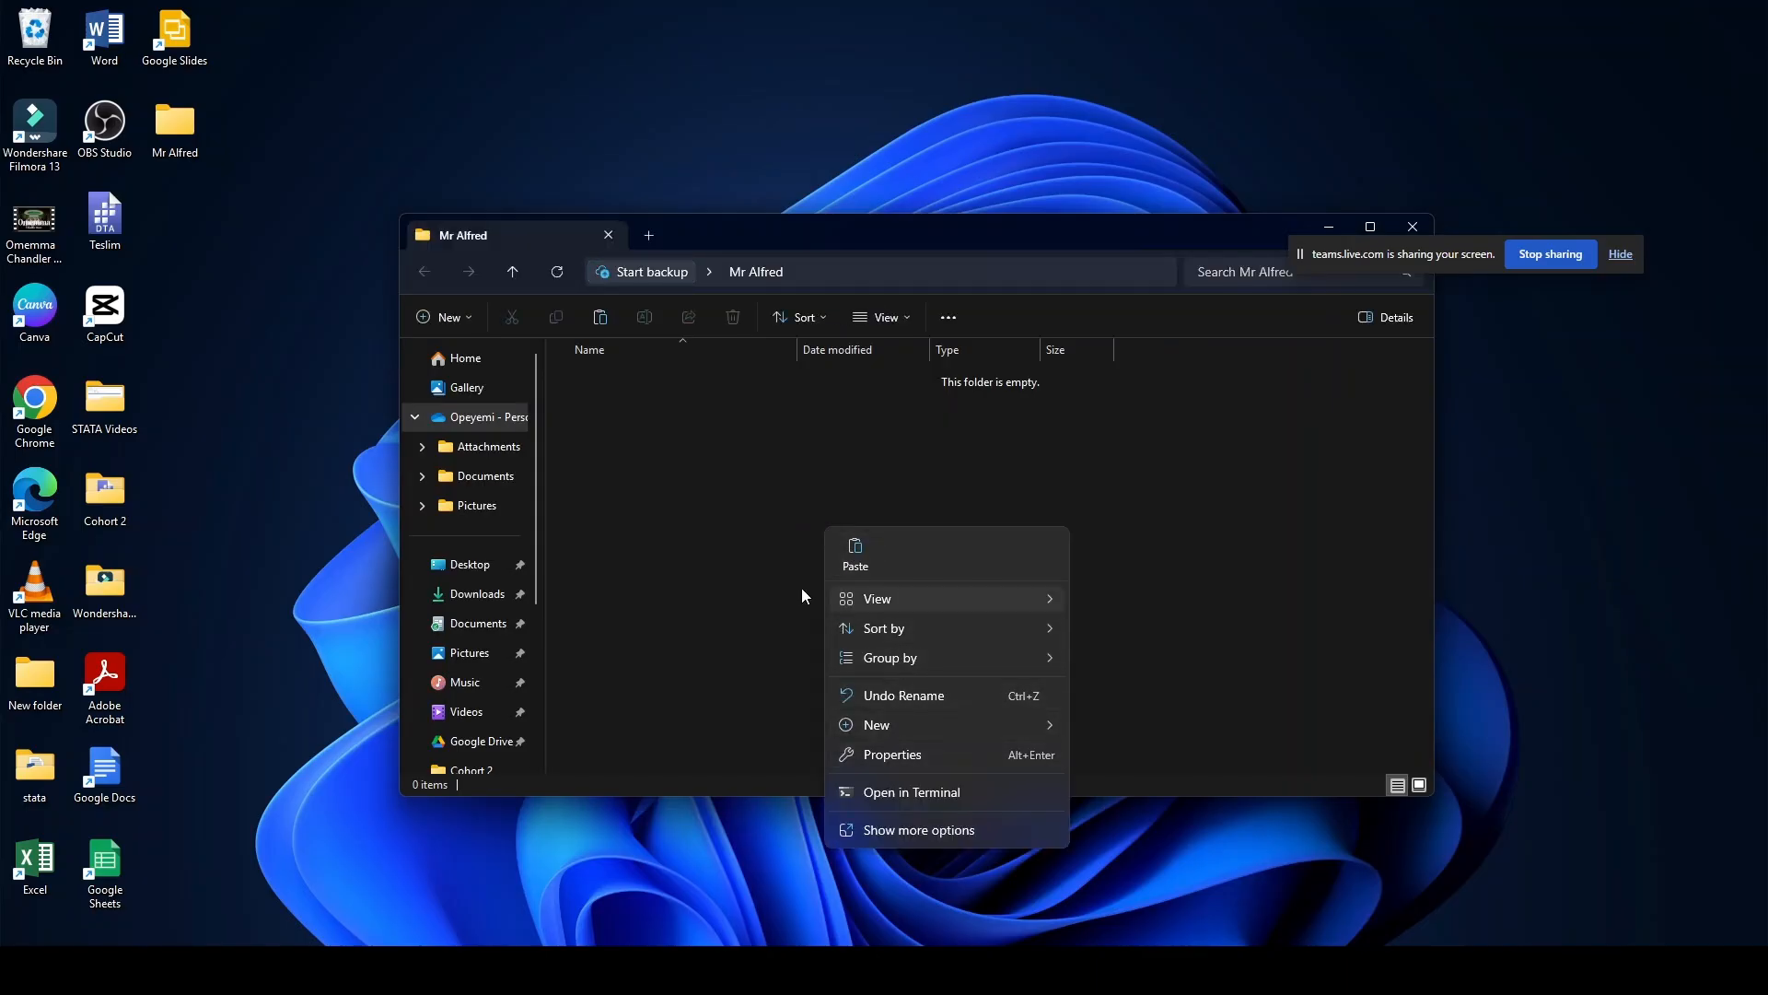
pyautogui.click(719, 547)
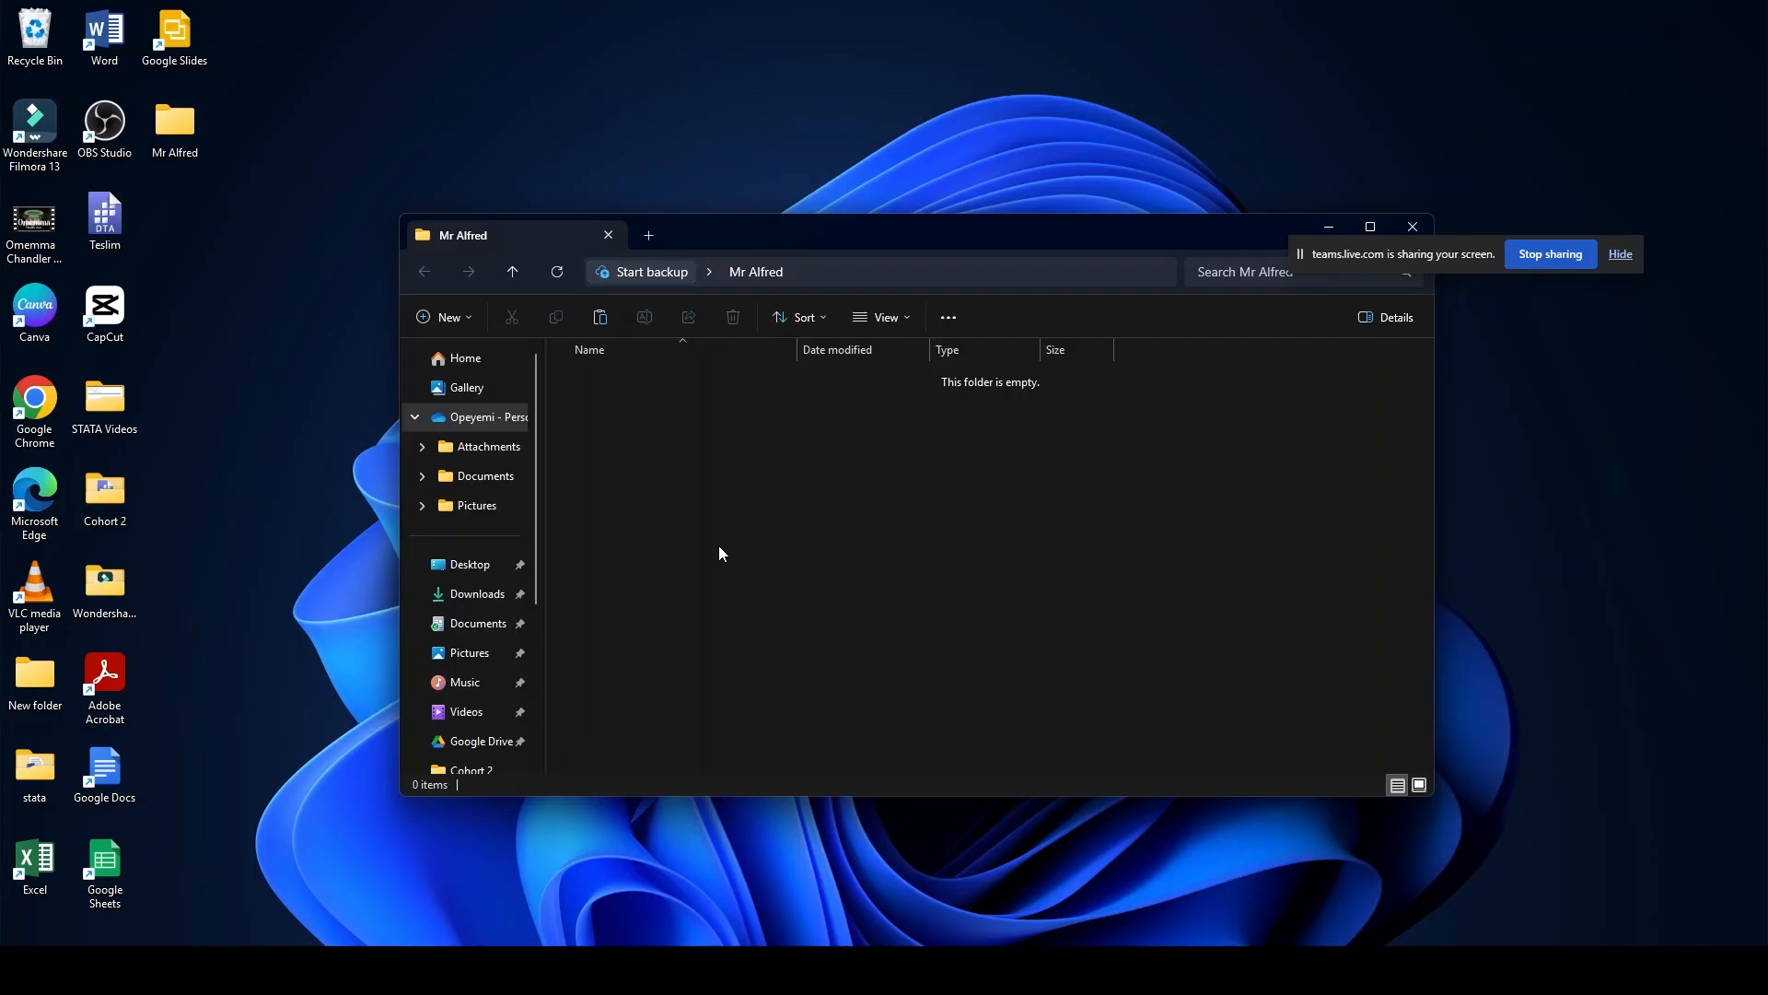
pyautogui.hotkey('ctrl', 'v')
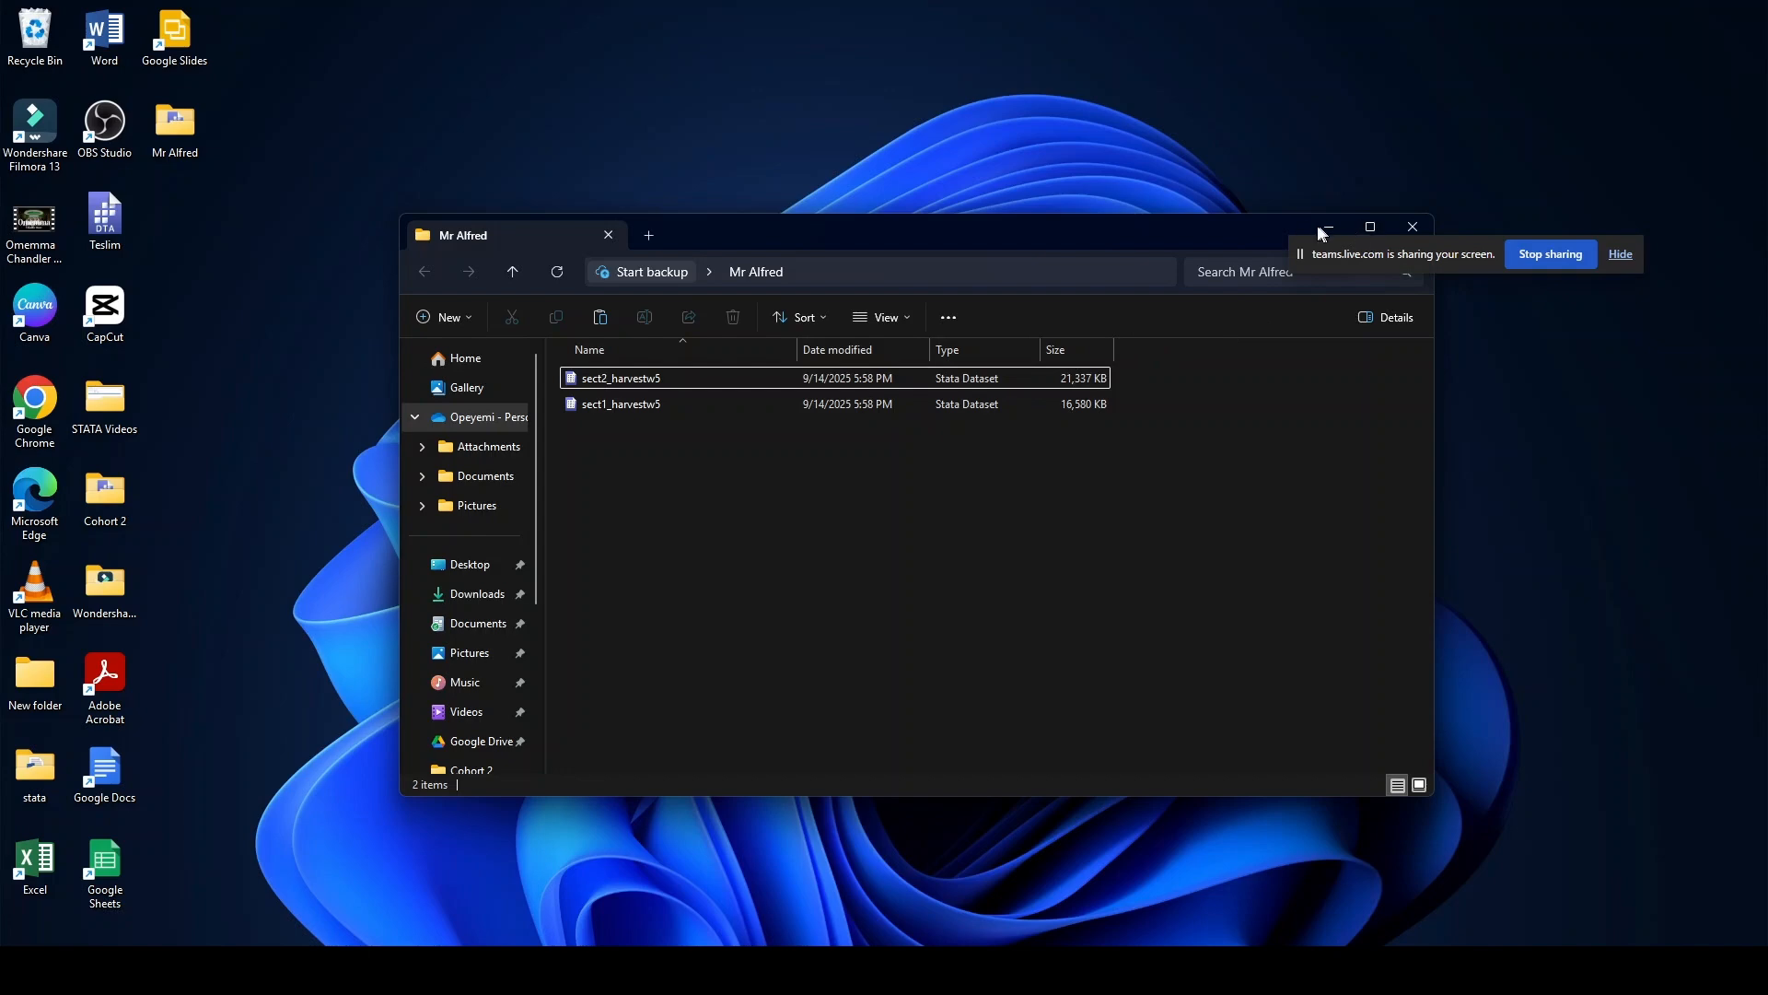
pyautogui.moveTo(1195, 232); pyautogui.dragTo(1092, 103)
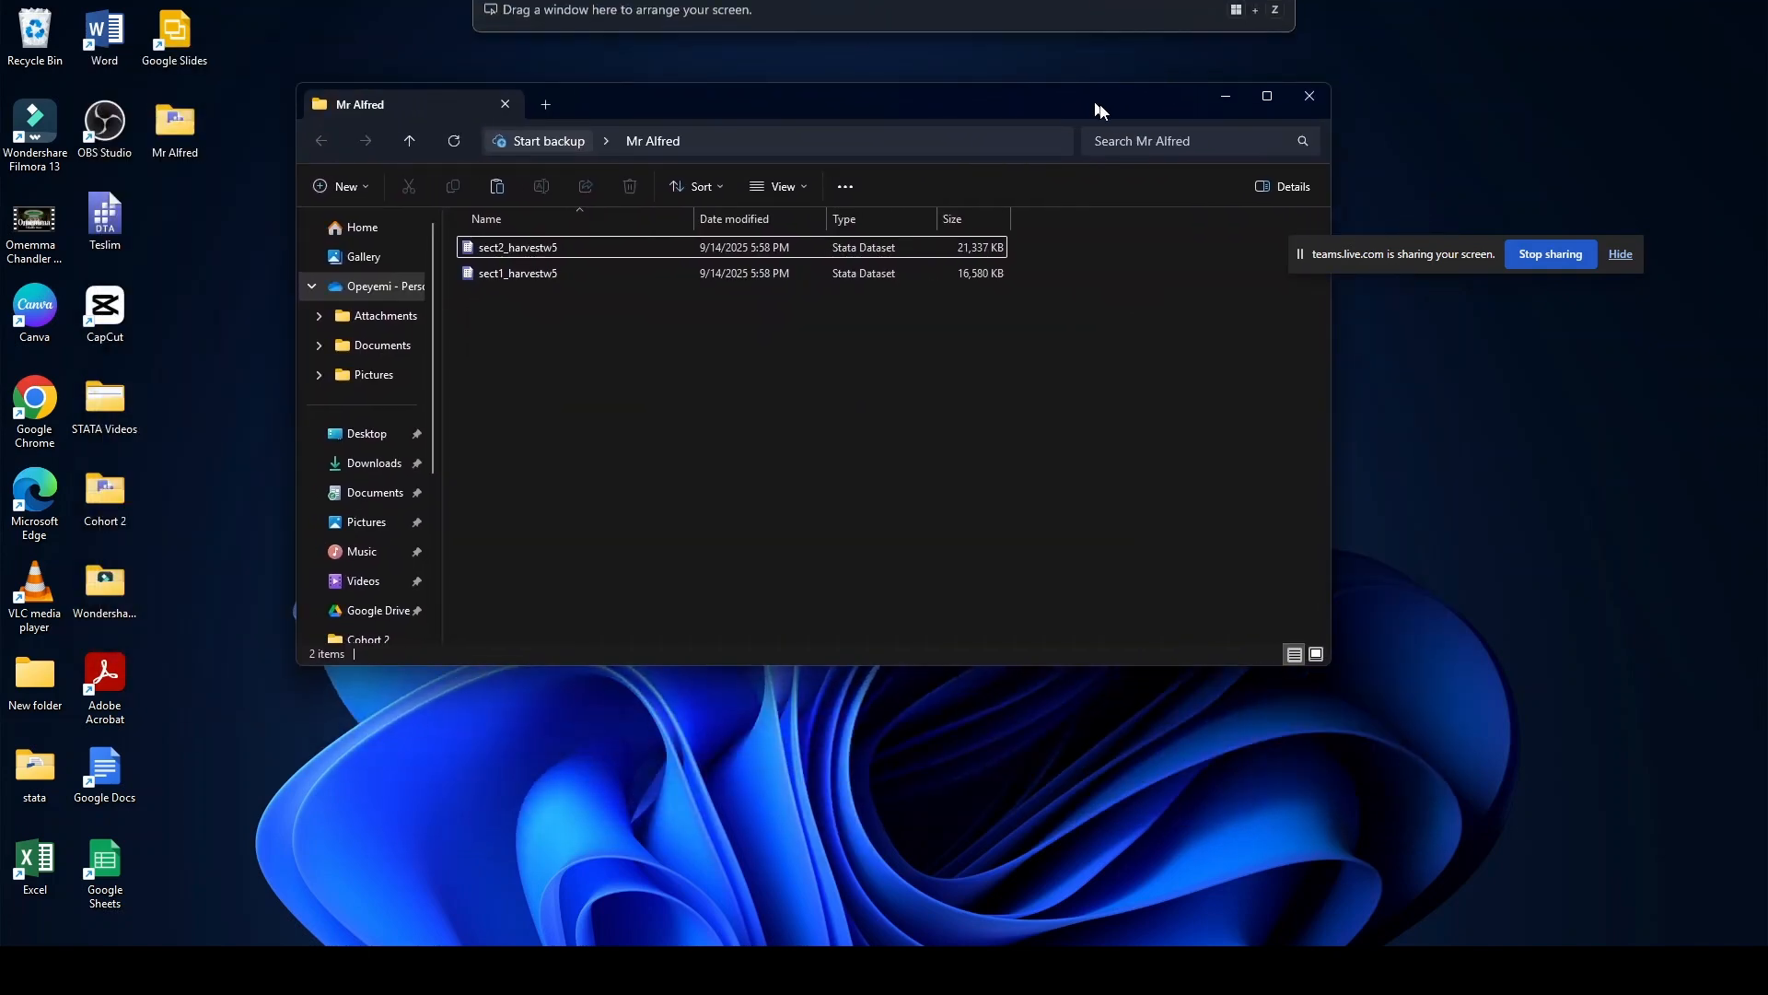
pyautogui.click(1311, 102)
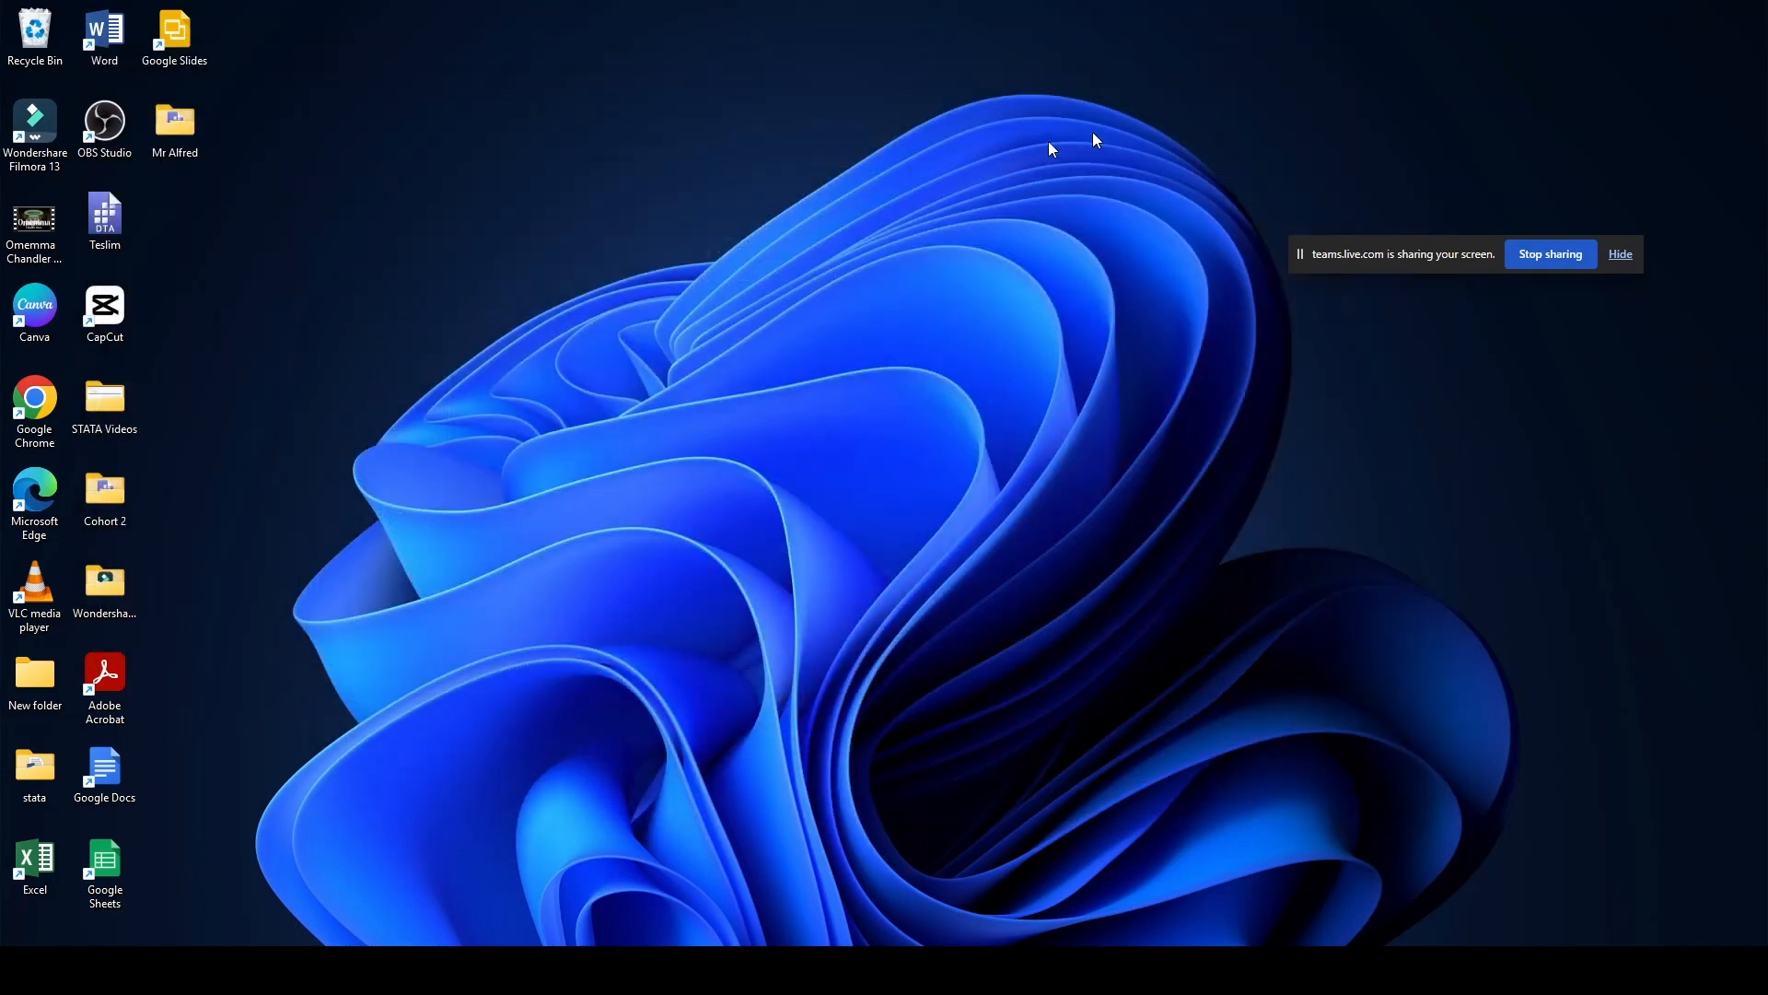
# - Reopen the desktop folder holding the copied datasets and open sect1_harvestw5 in Stata
pyautogui.doubleClick(178, 138)
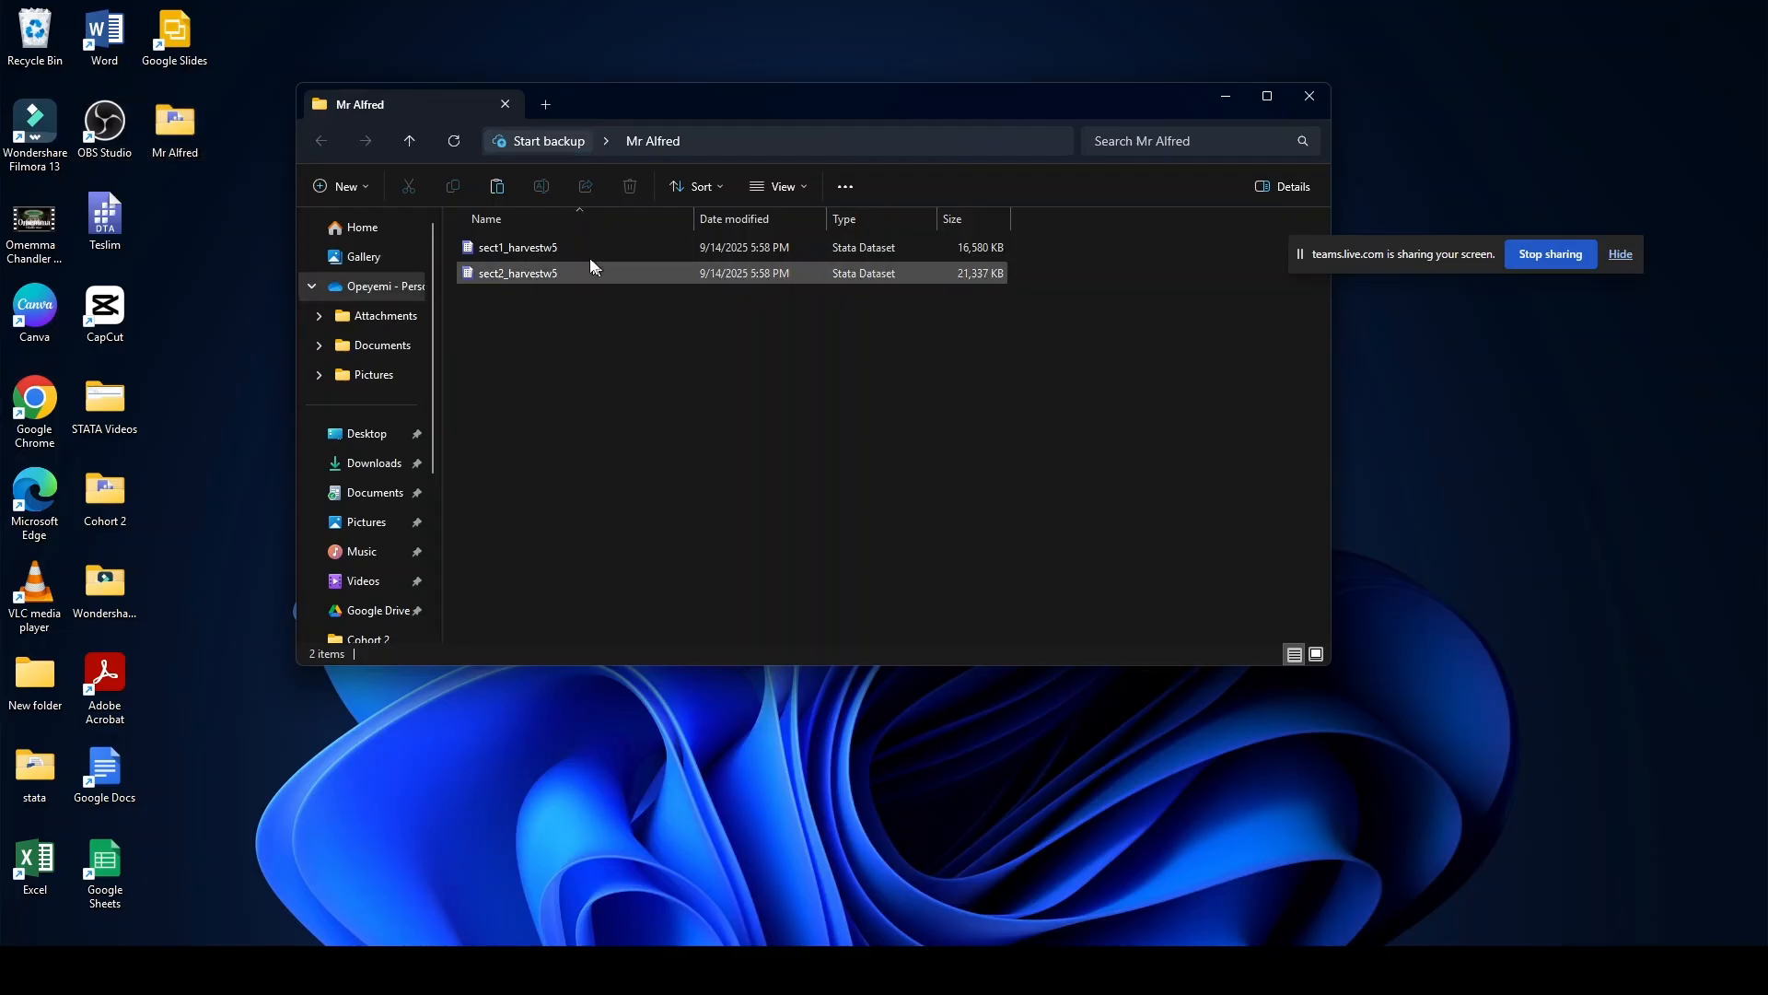
pyautogui.click(571, 254)
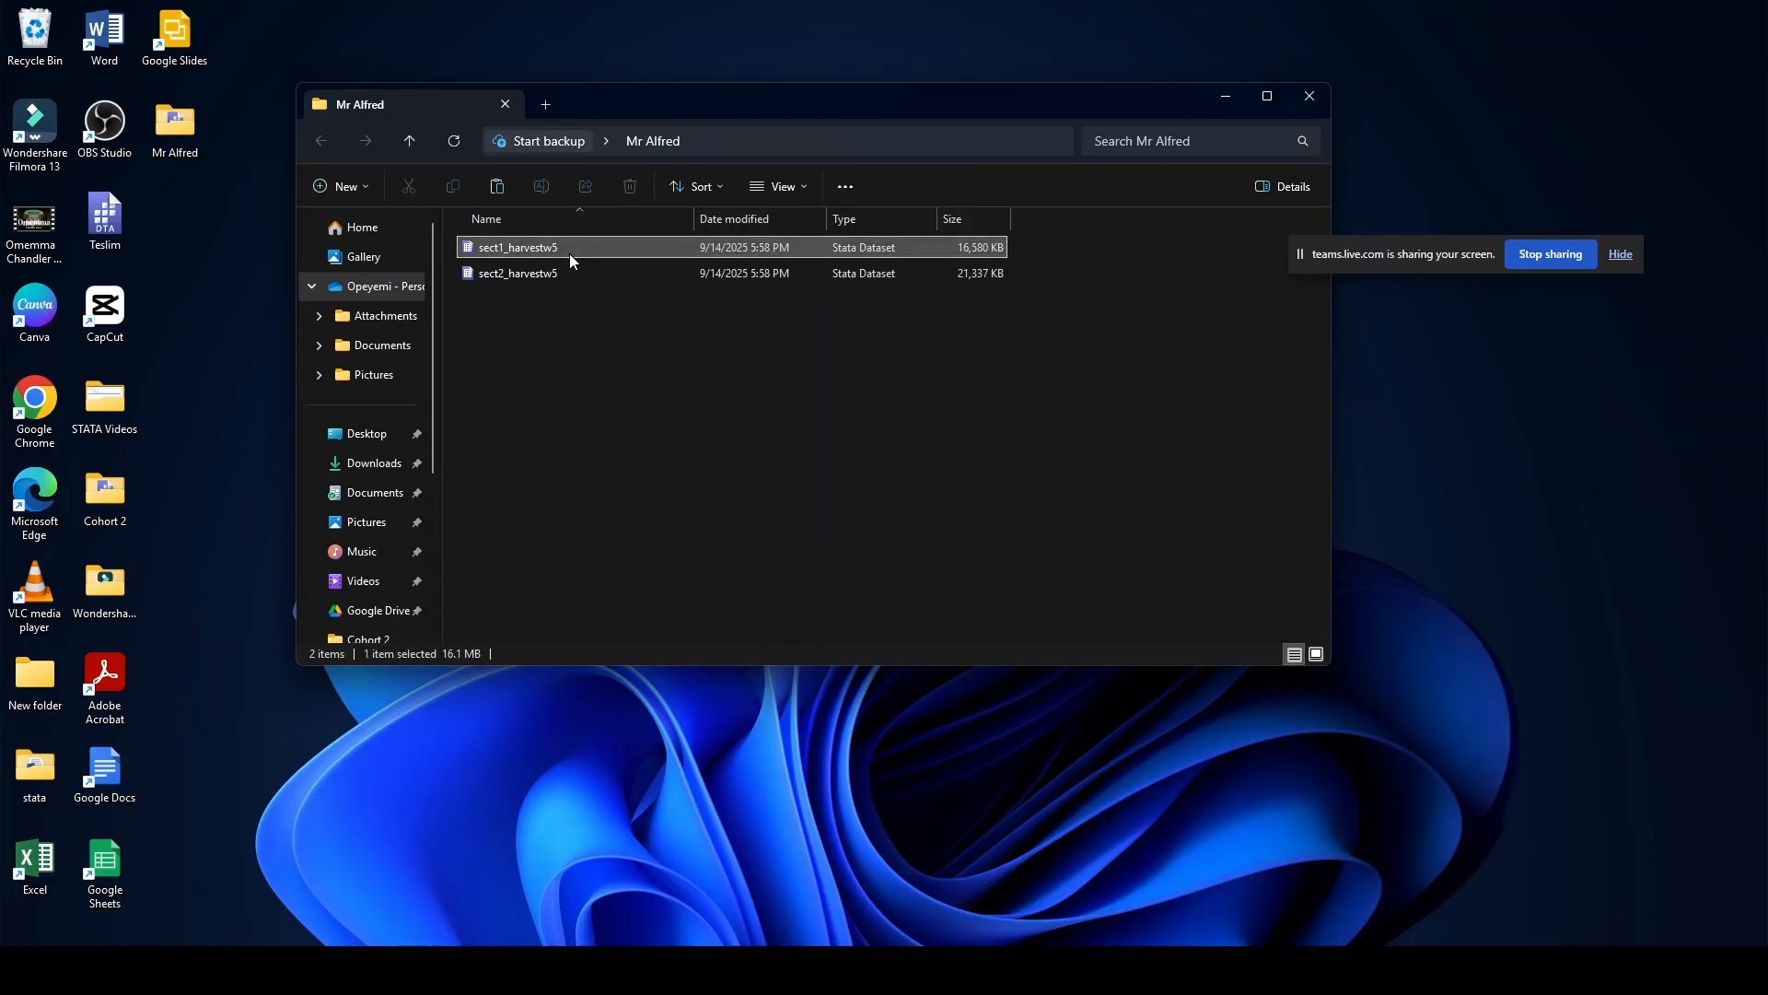
pyautogui.doubleClick(569, 252)
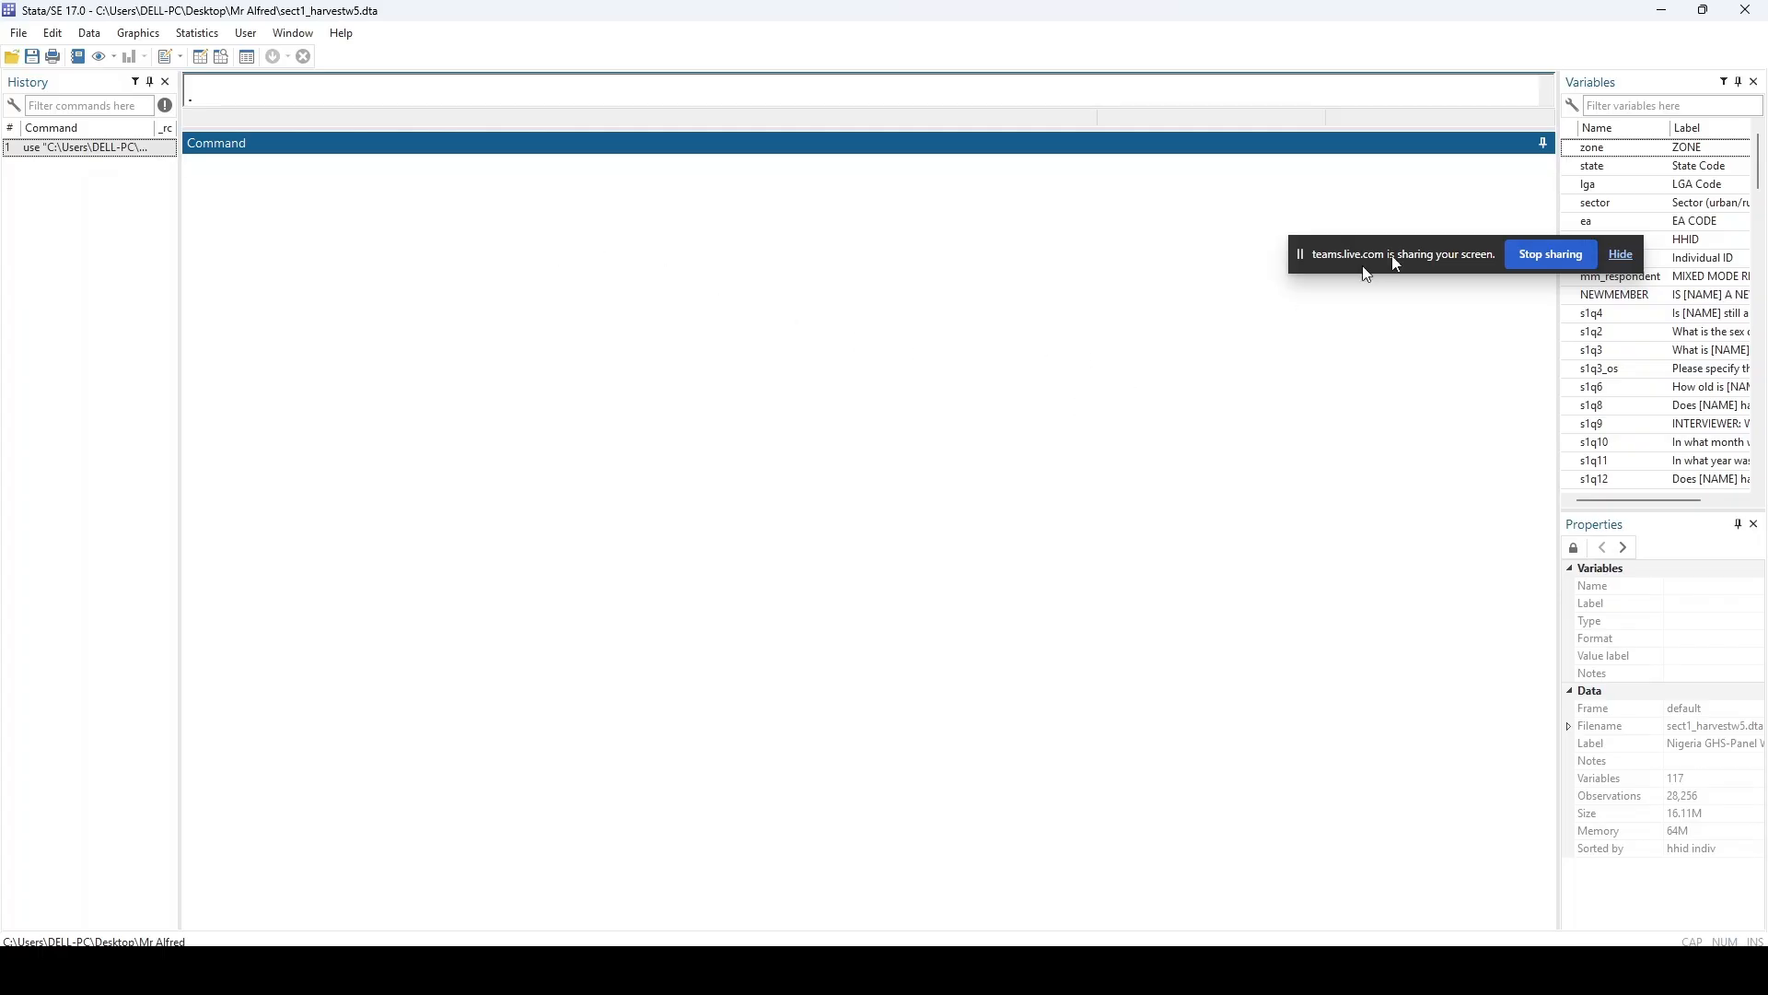
# - Move the sharing notice off the Variables list and widen the History pane so the dataset-loading command can be read
pyautogui.moveTo(1449, 252); pyautogui.dragTo(1193, 391)
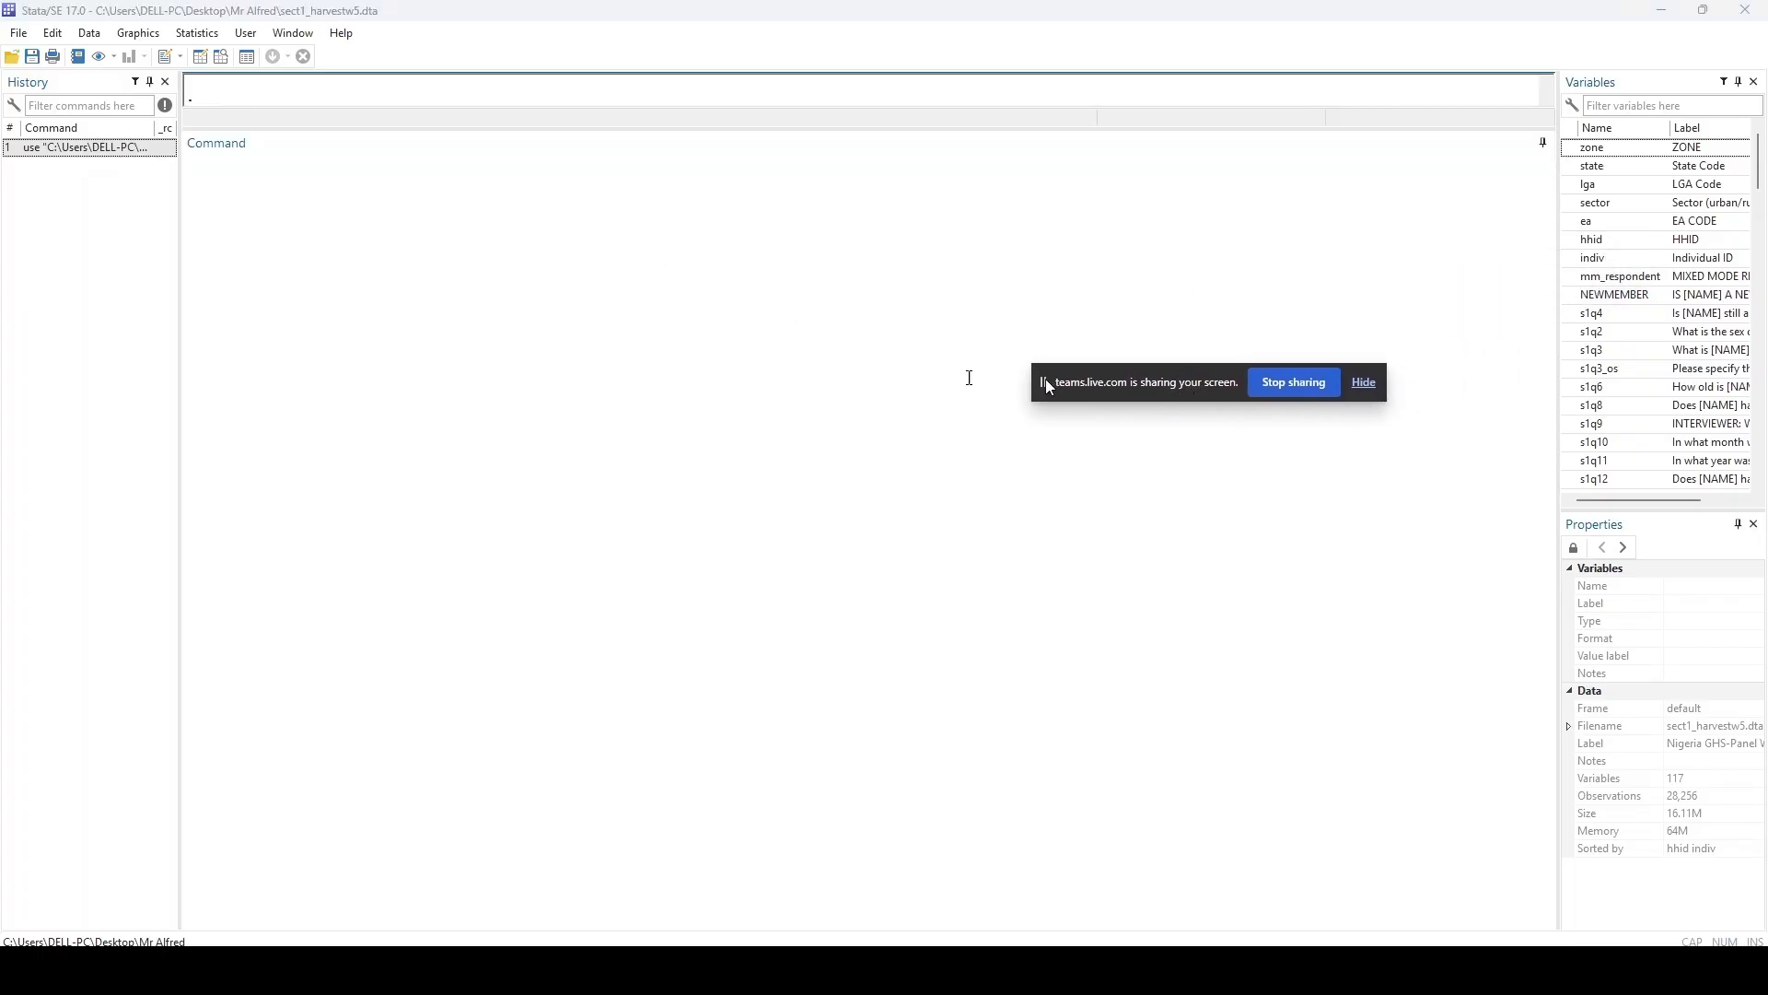
pyautogui.moveTo(177, 226); pyautogui.dragTo(395, 260)
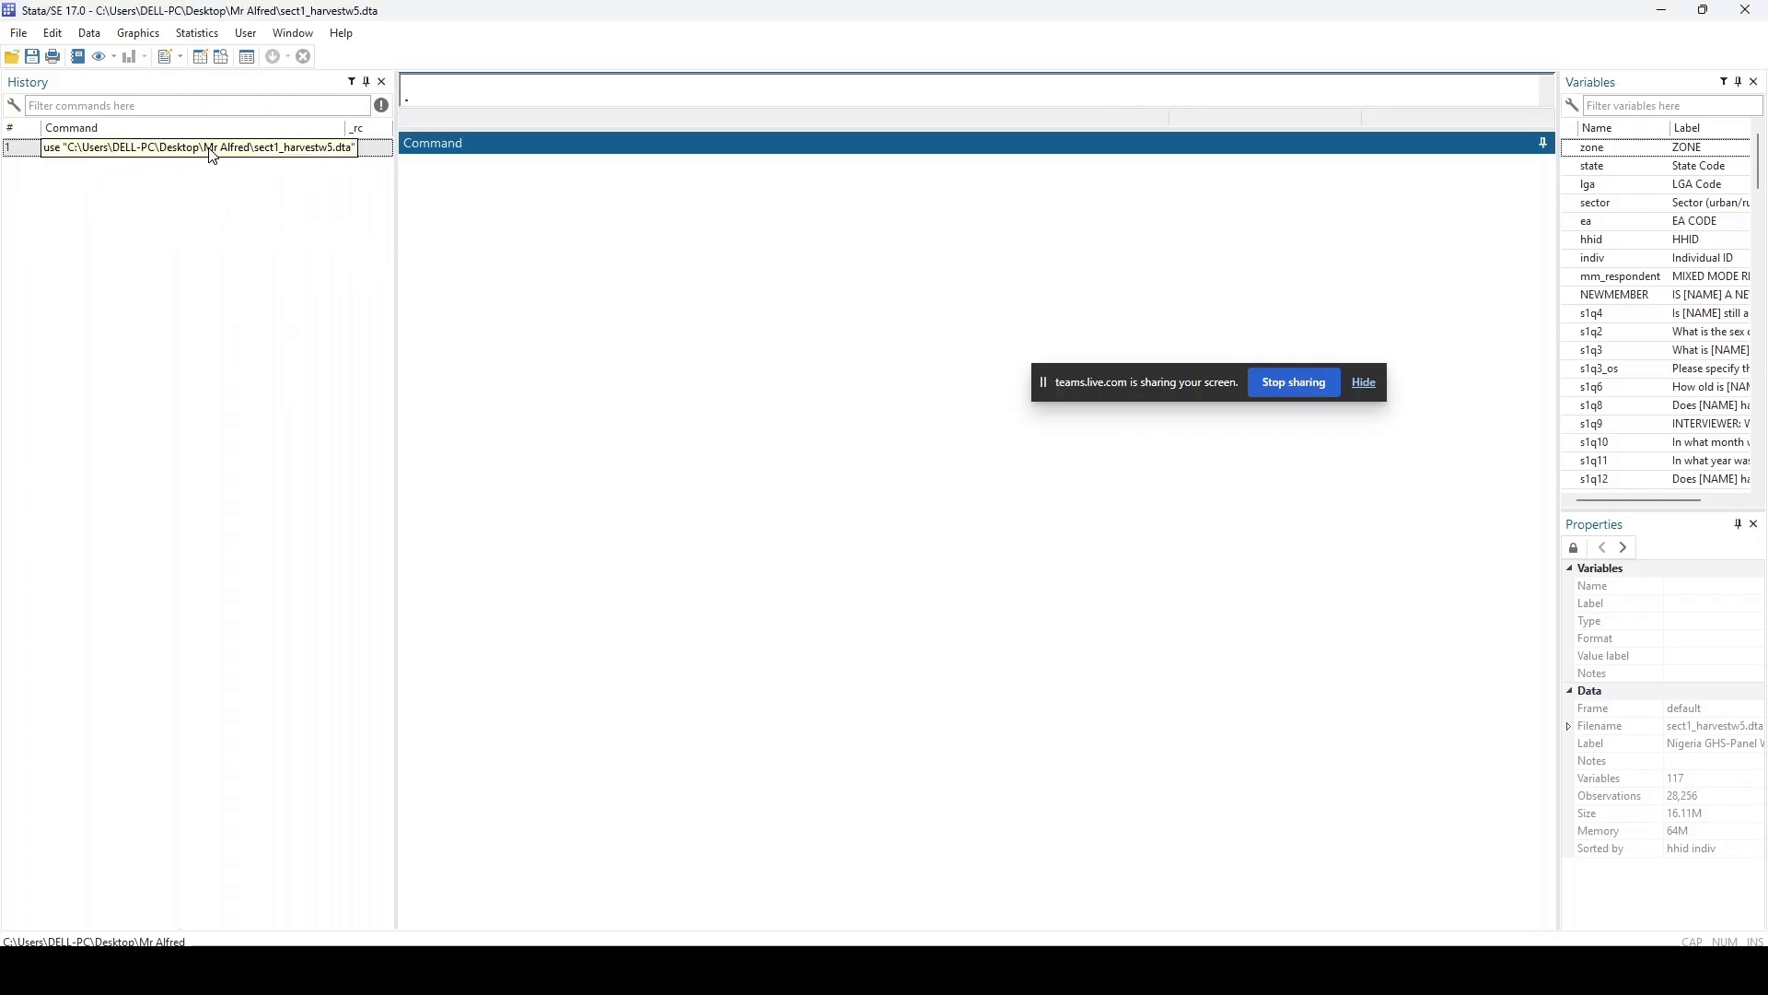
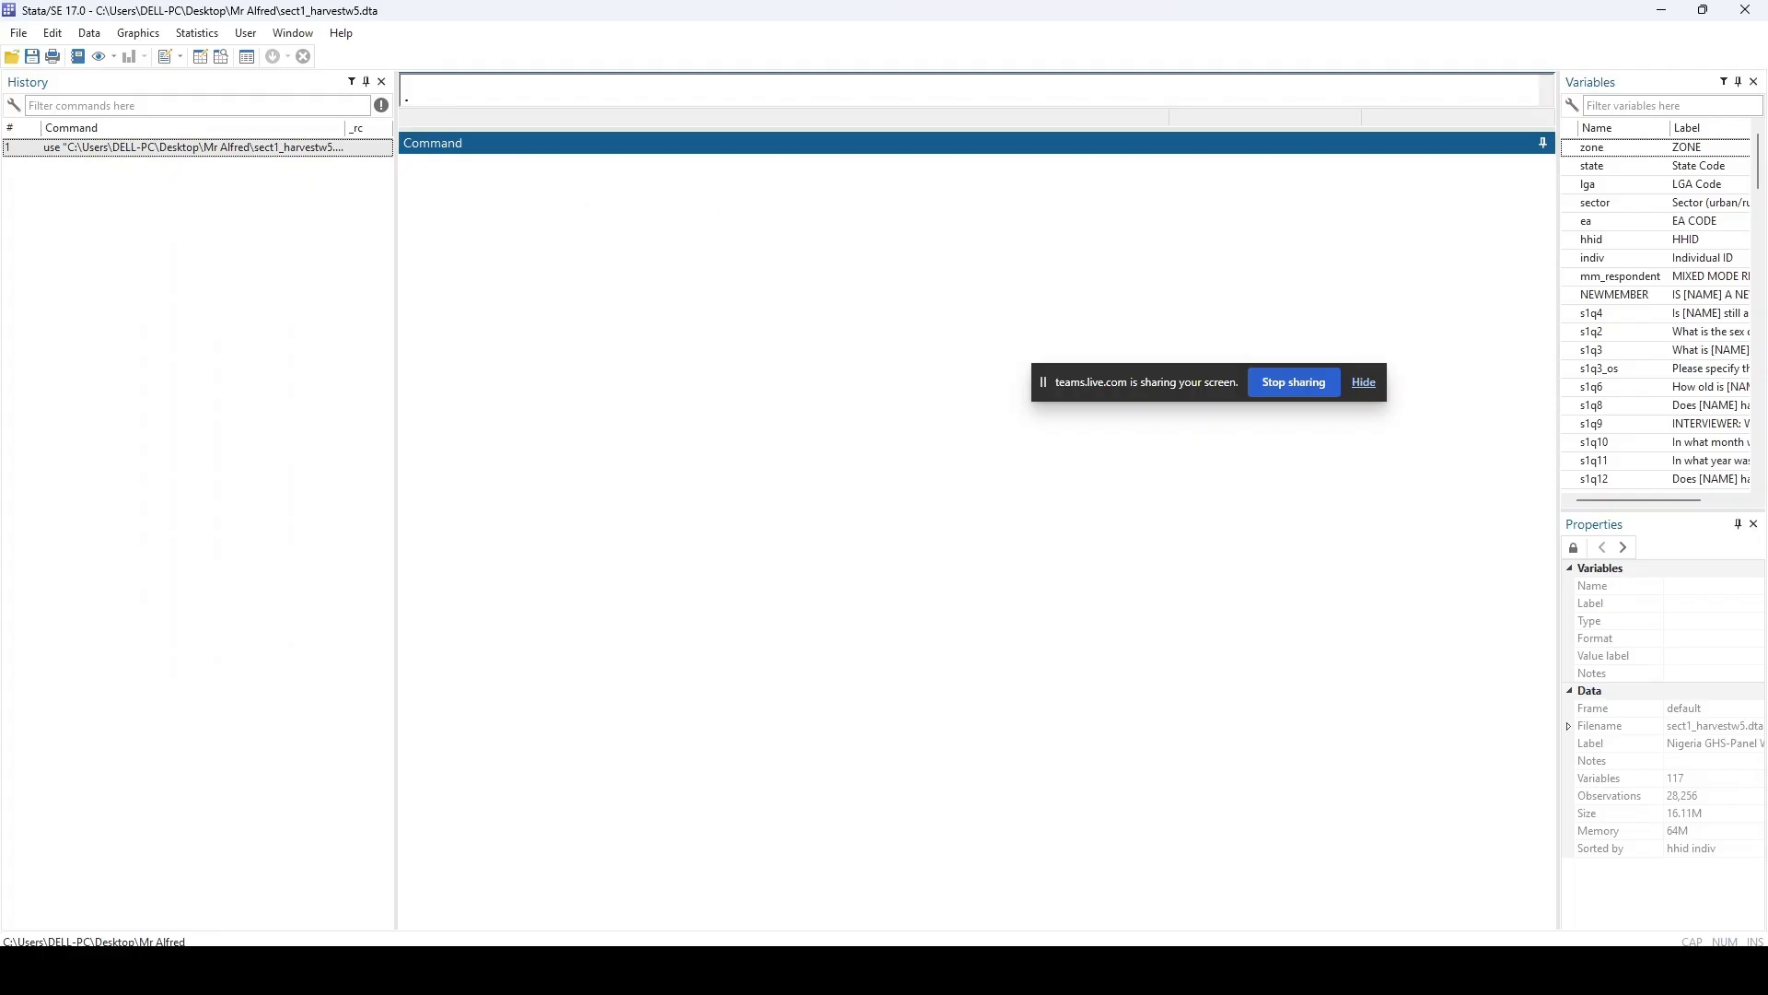
pyautogui.write('h_size')
pyautogui.press('BackSpace')
pyautogui.press('BackSpace')
pyautogui.press('BackSpace')
pyautogui.press('BackSpace')
pyautogui.press('BackSpace')
pyautogui.press('BackSpace')
pyautogui.press('BackSpace')
# - Enlarge the Results area by shrinking the Command pane to roughly the lower third of the workspace
pyautogui.moveTo(912, 131); pyautogui.dragTo(889, 636)
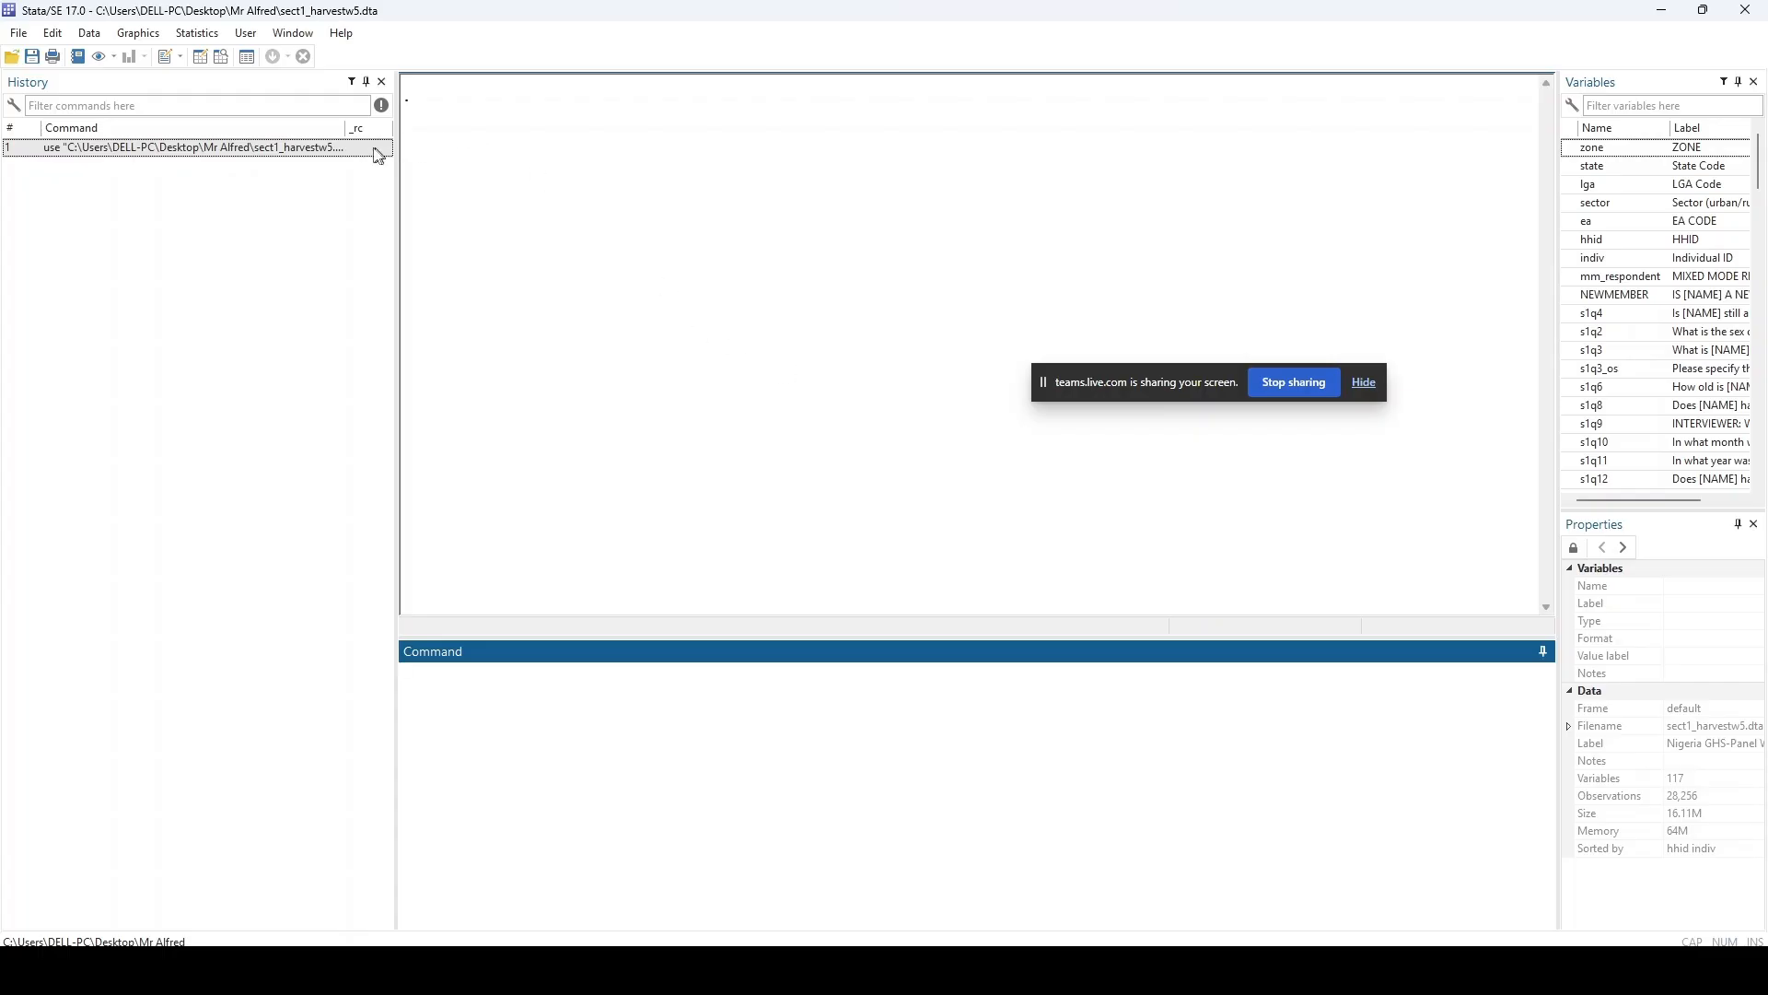
# - Recall the sect1_harvestw5 loading command from the History into the Command pane, enlarging the command text and narrowing the History pane
pyautogui.click(250, 149)
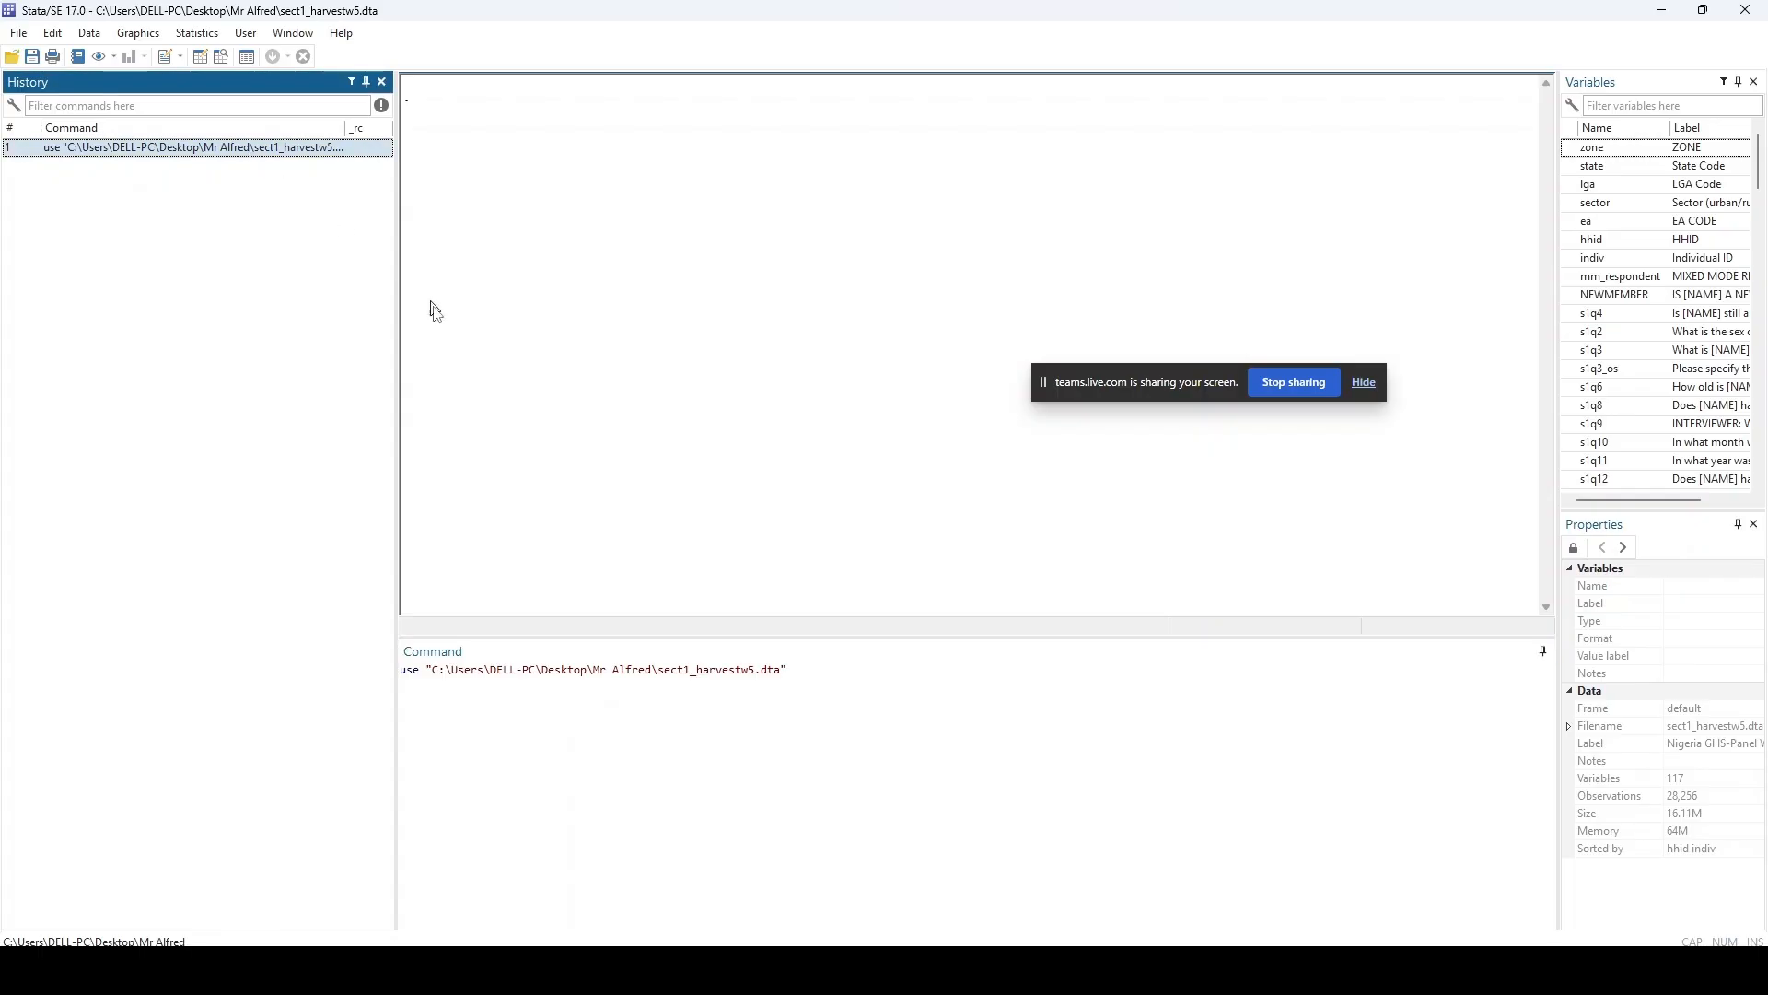
pyautogui.click(930, 801)
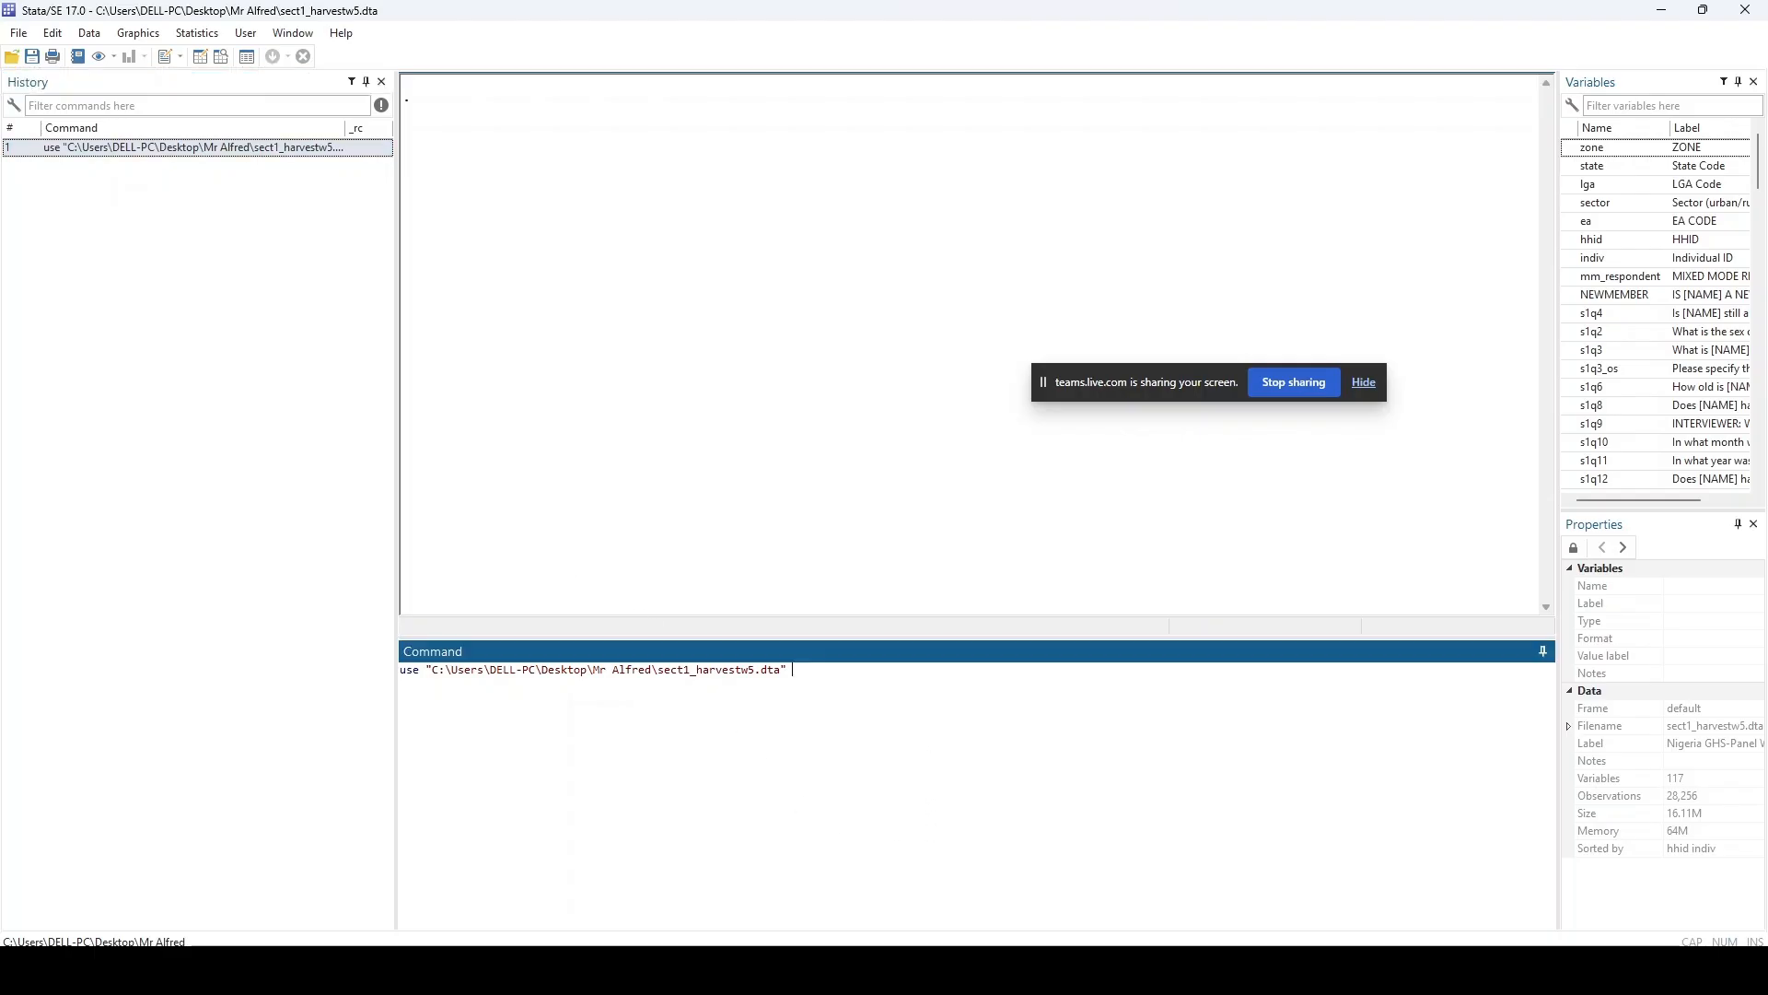
pyautogui.scroll(15, 930, 801)
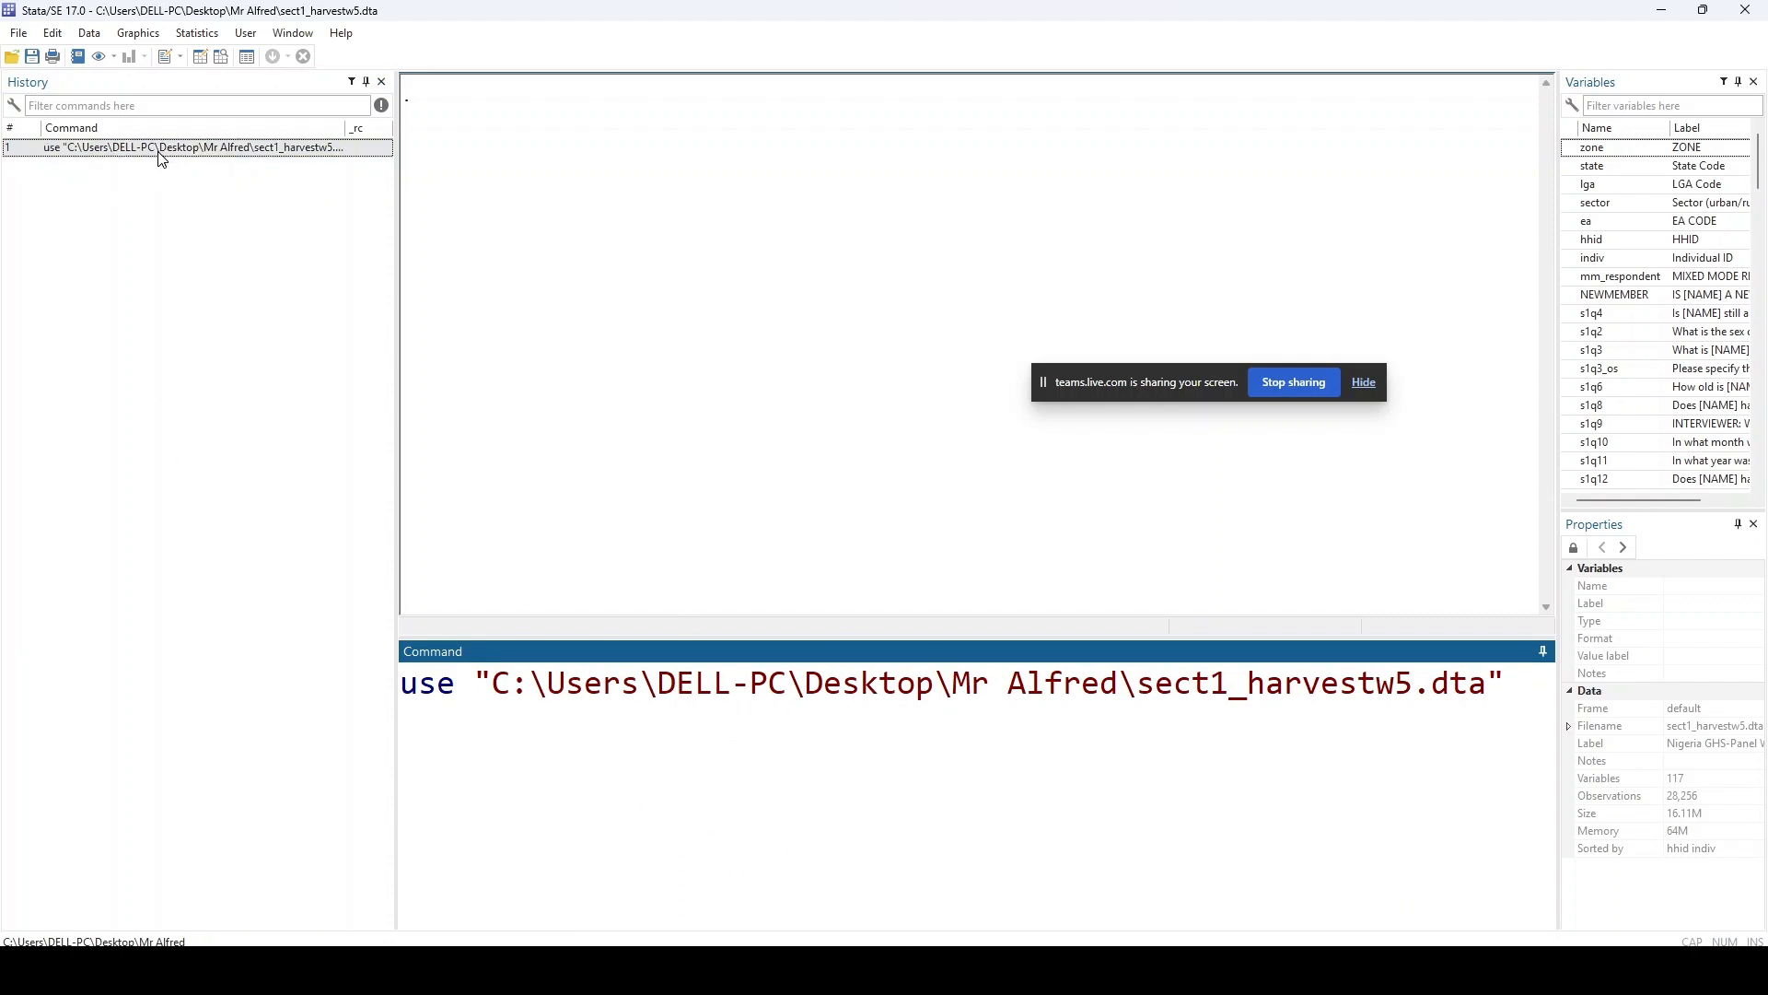
pyautogui.click(138, 148)
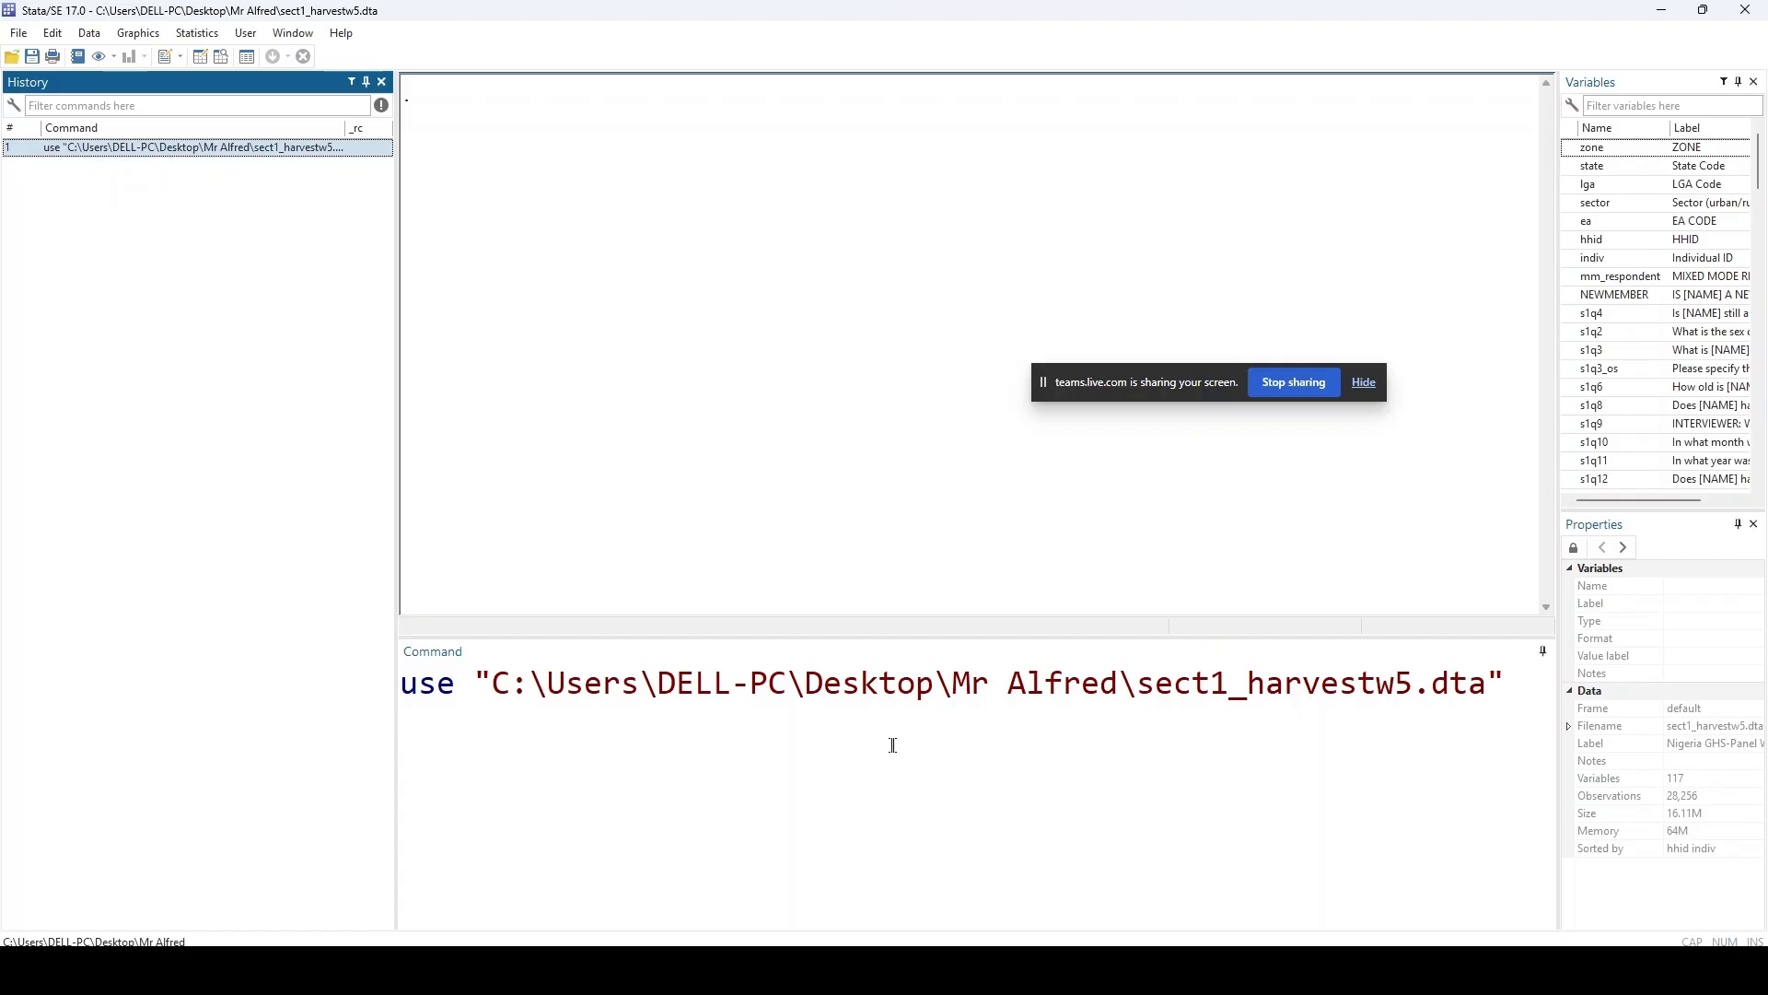
pyautogui.moveTo(396, 469); pyautogui.dragTo(178, 488)
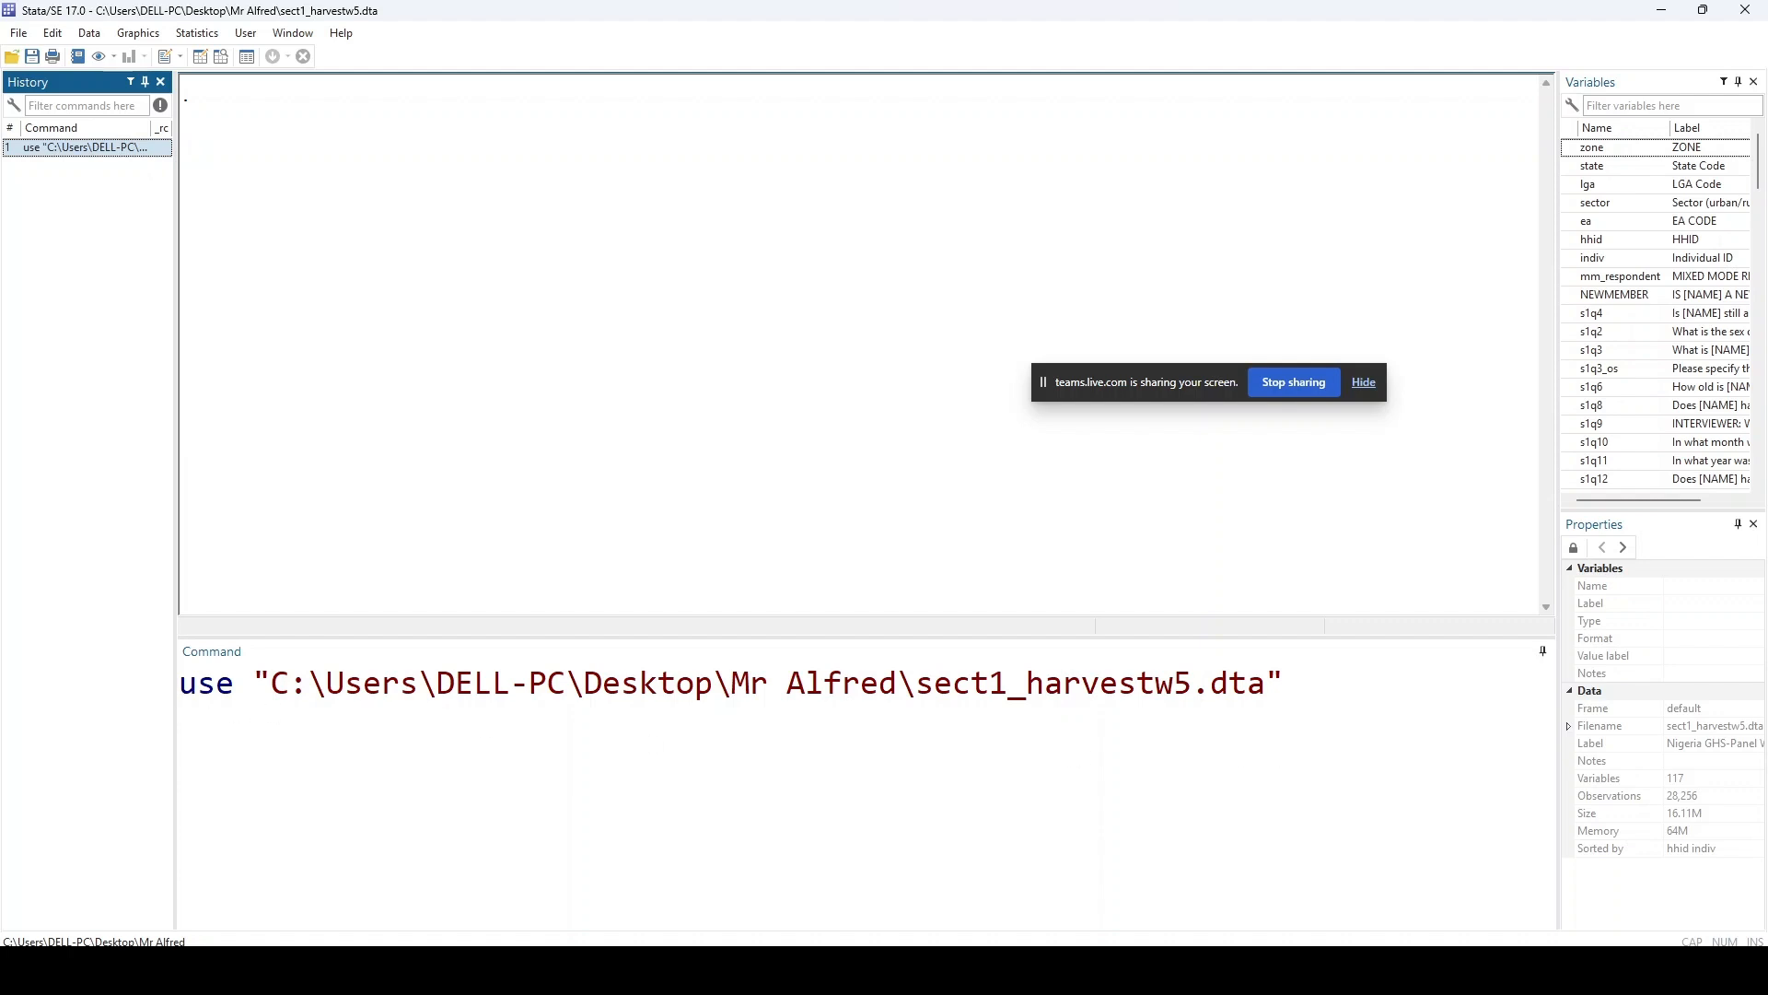
# - Clear the Stata and dataset folder windows off the desktop and switch to the Teams meeting
pyautogui.click(1294, 385)
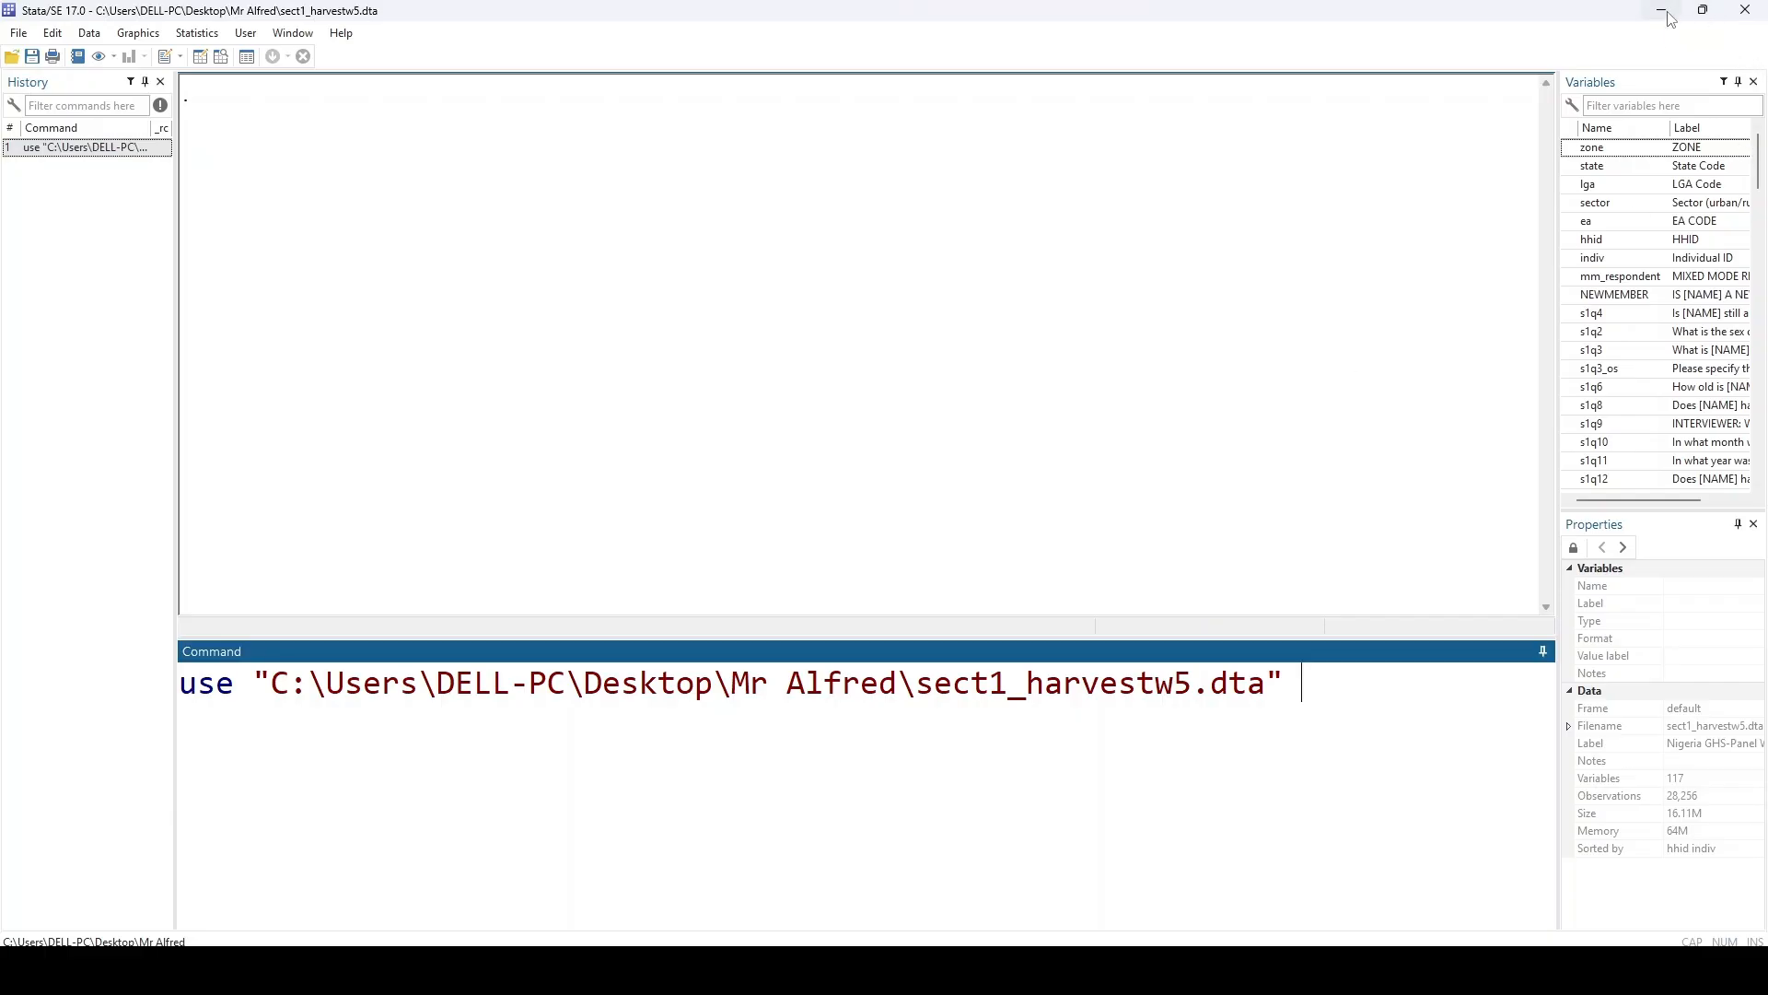
pyautogui.click(1663, 10)
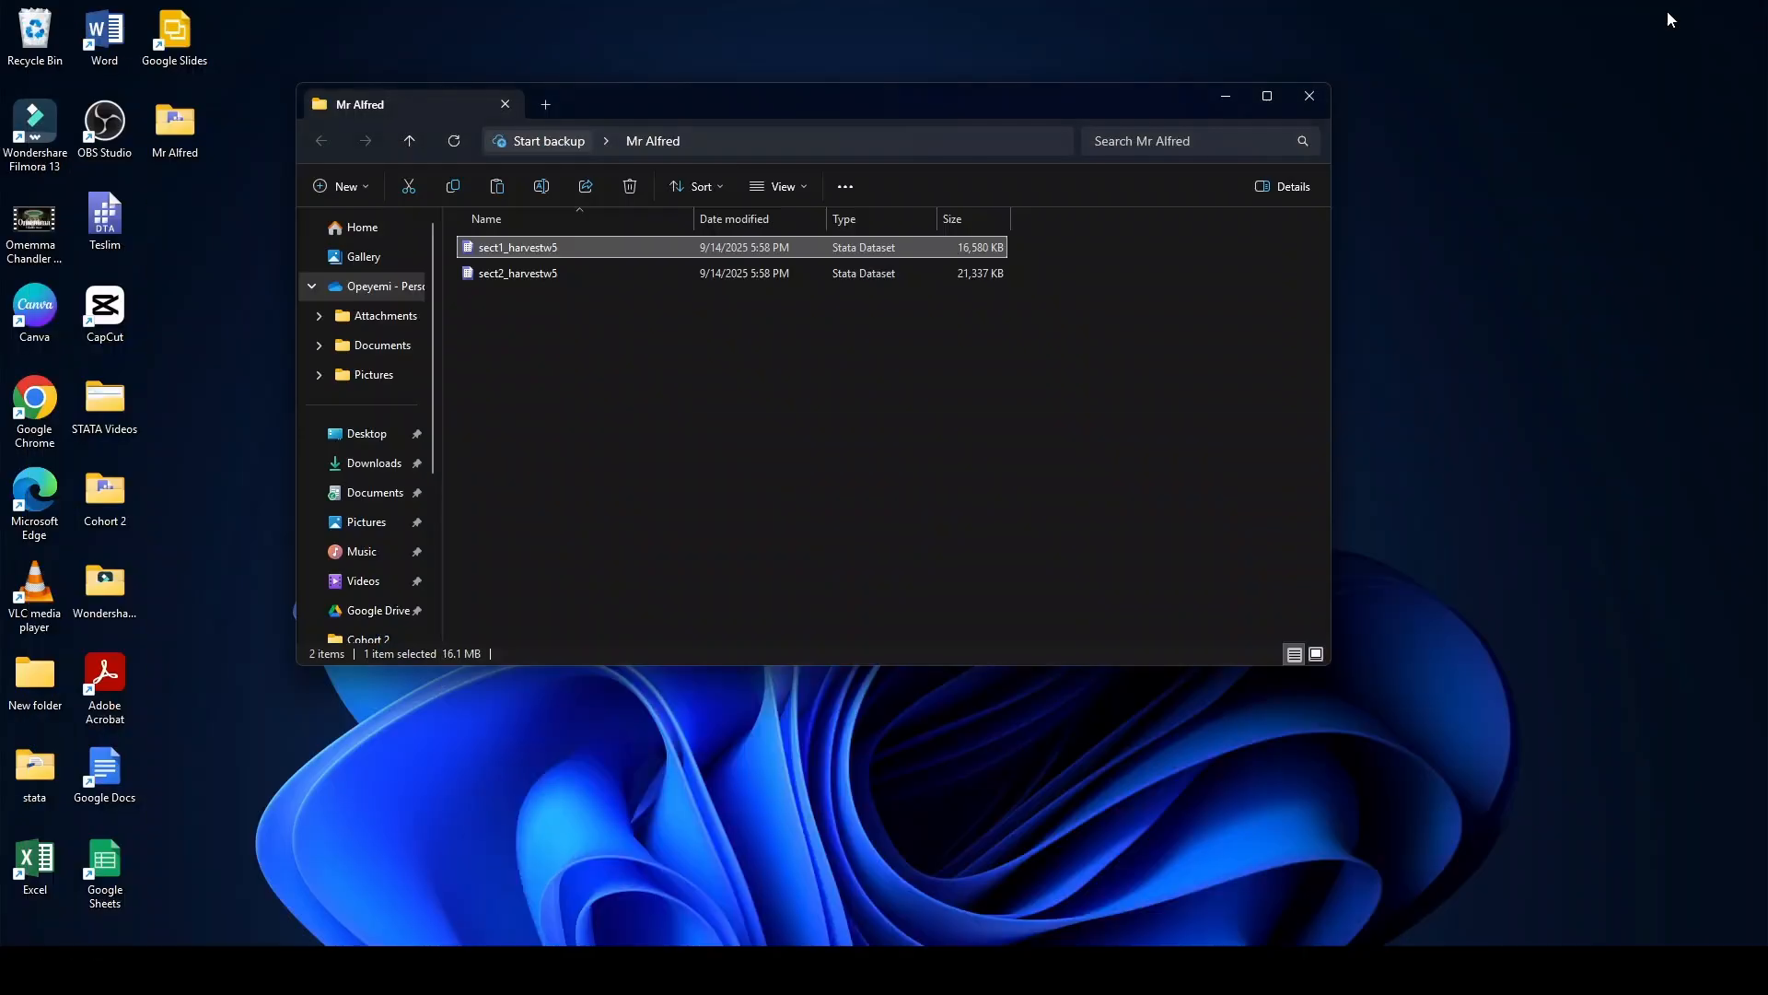
pyautogui.click(1308, 97)
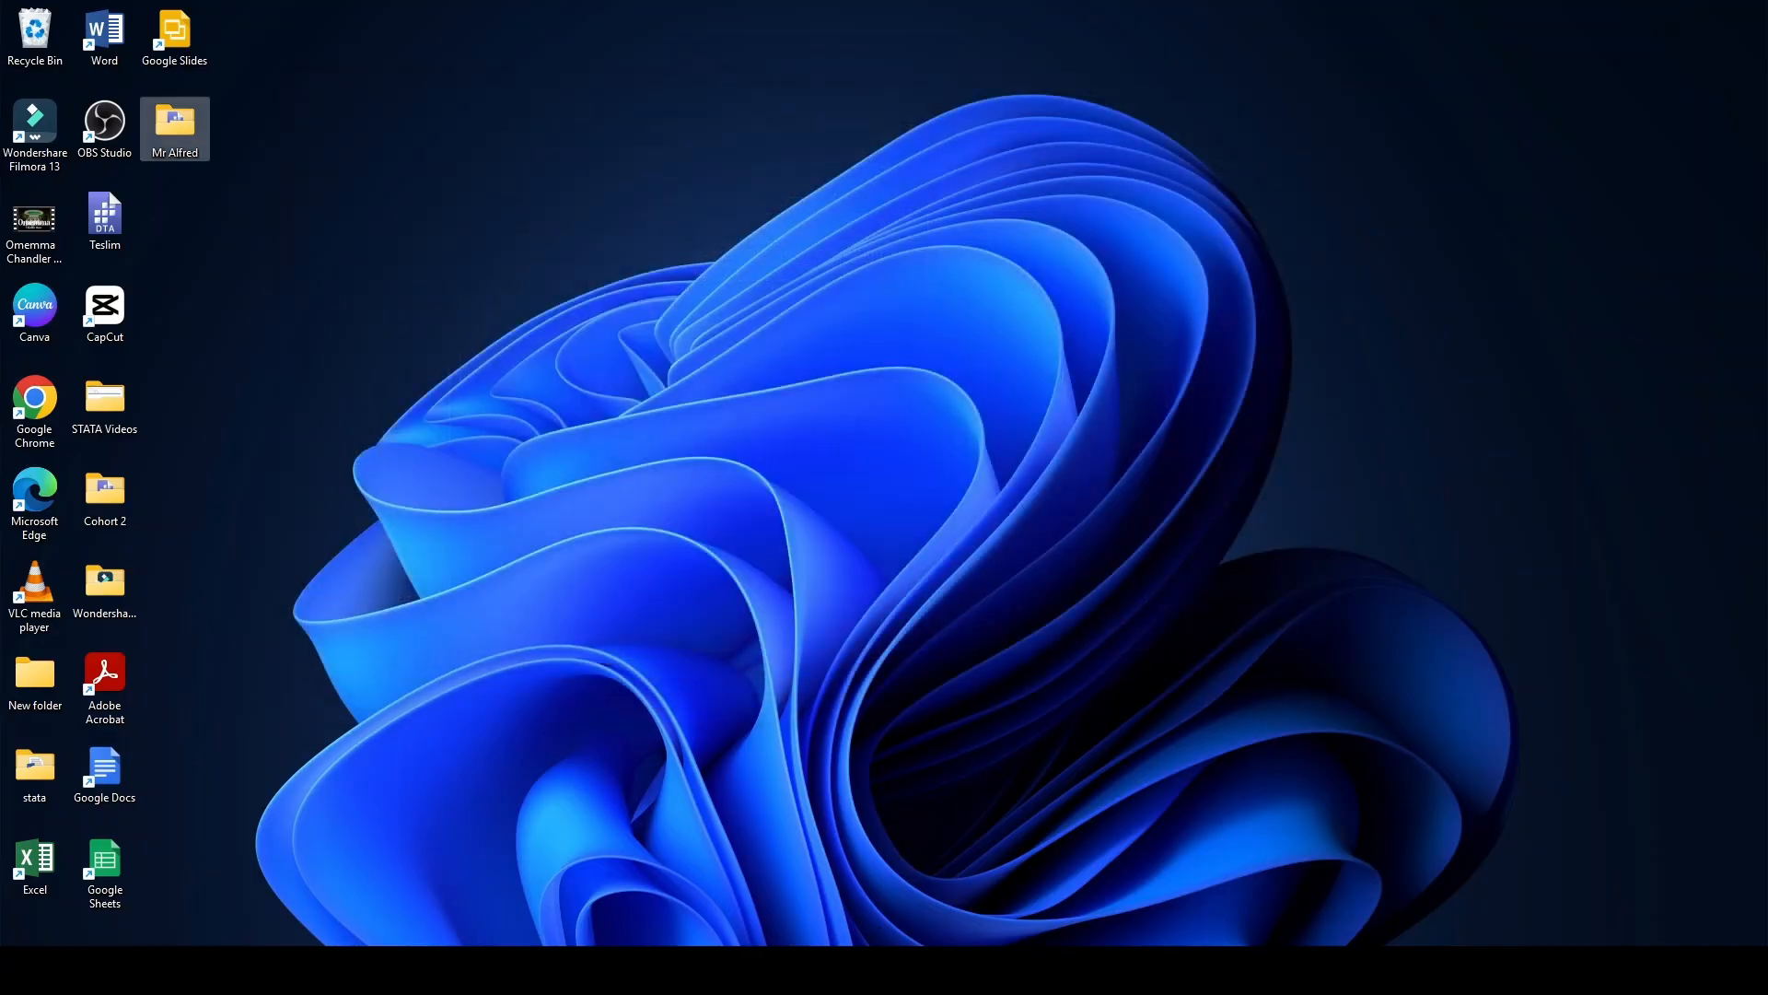
pyautogui.click(909, 896)
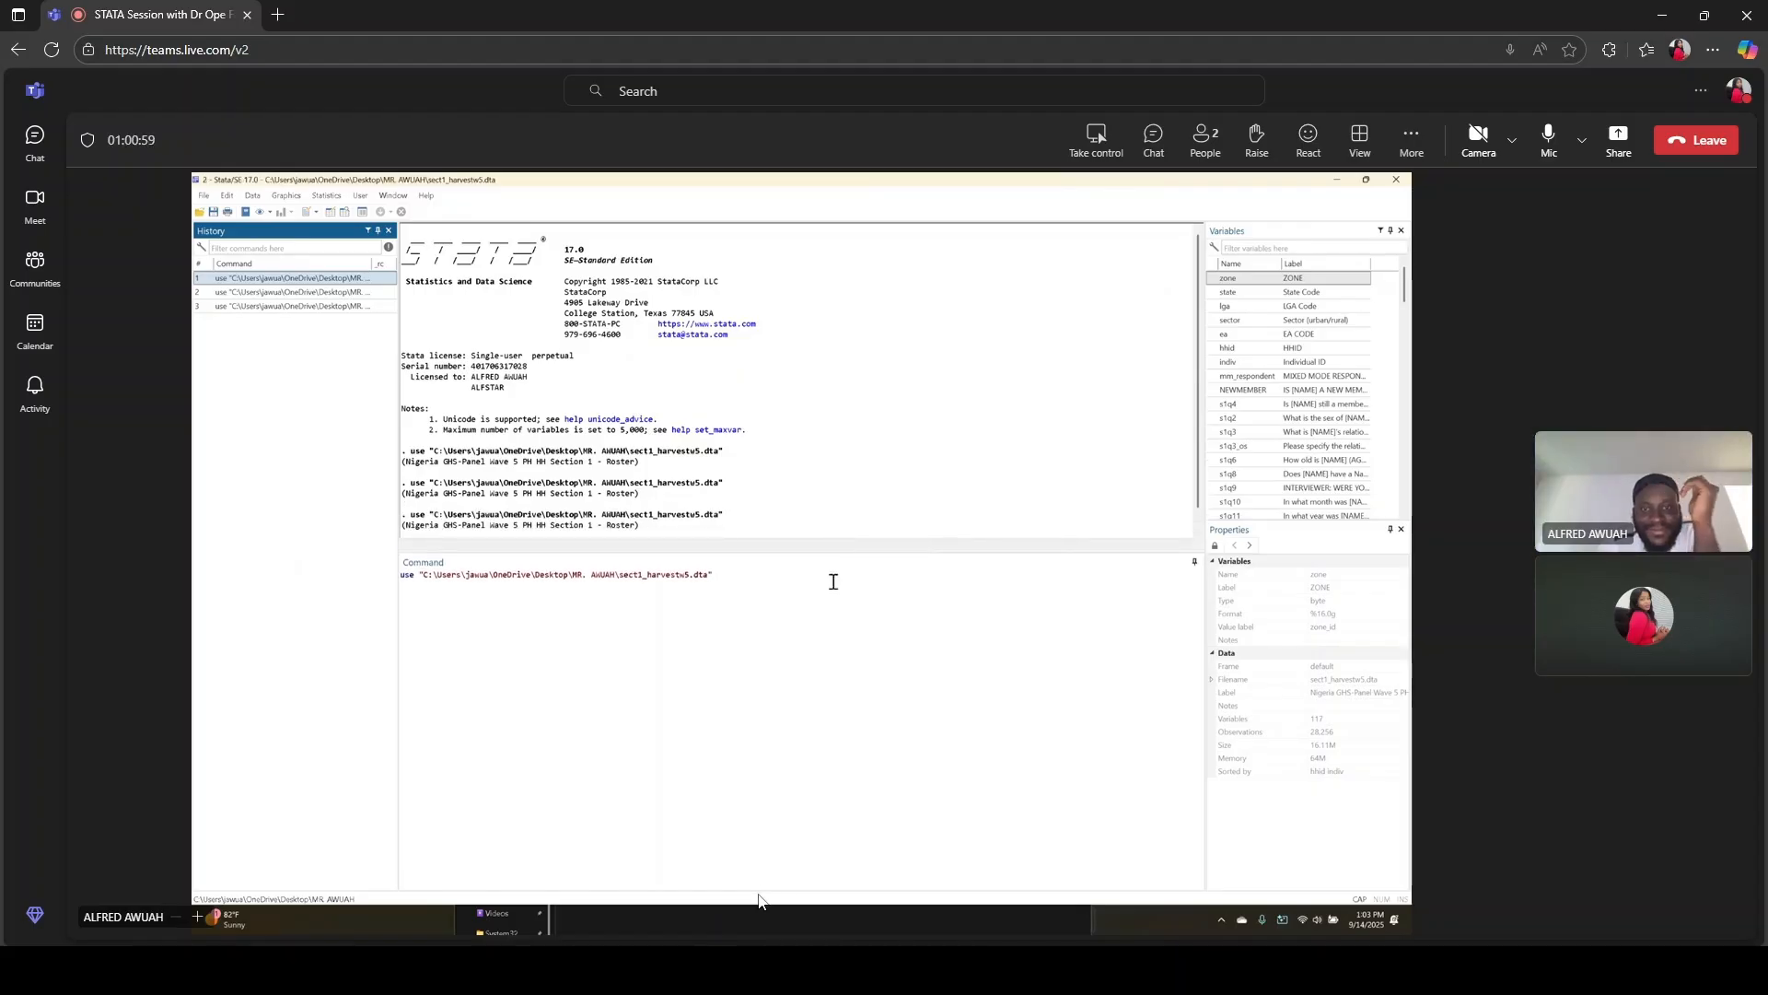
# - Magnify the participant's shared Stata screen to inspect the Command pane and dataset properties, and return to the full view
pyautogui.scroll(2, 758, 900)
pyautogui.scroll(2, 757, 900)
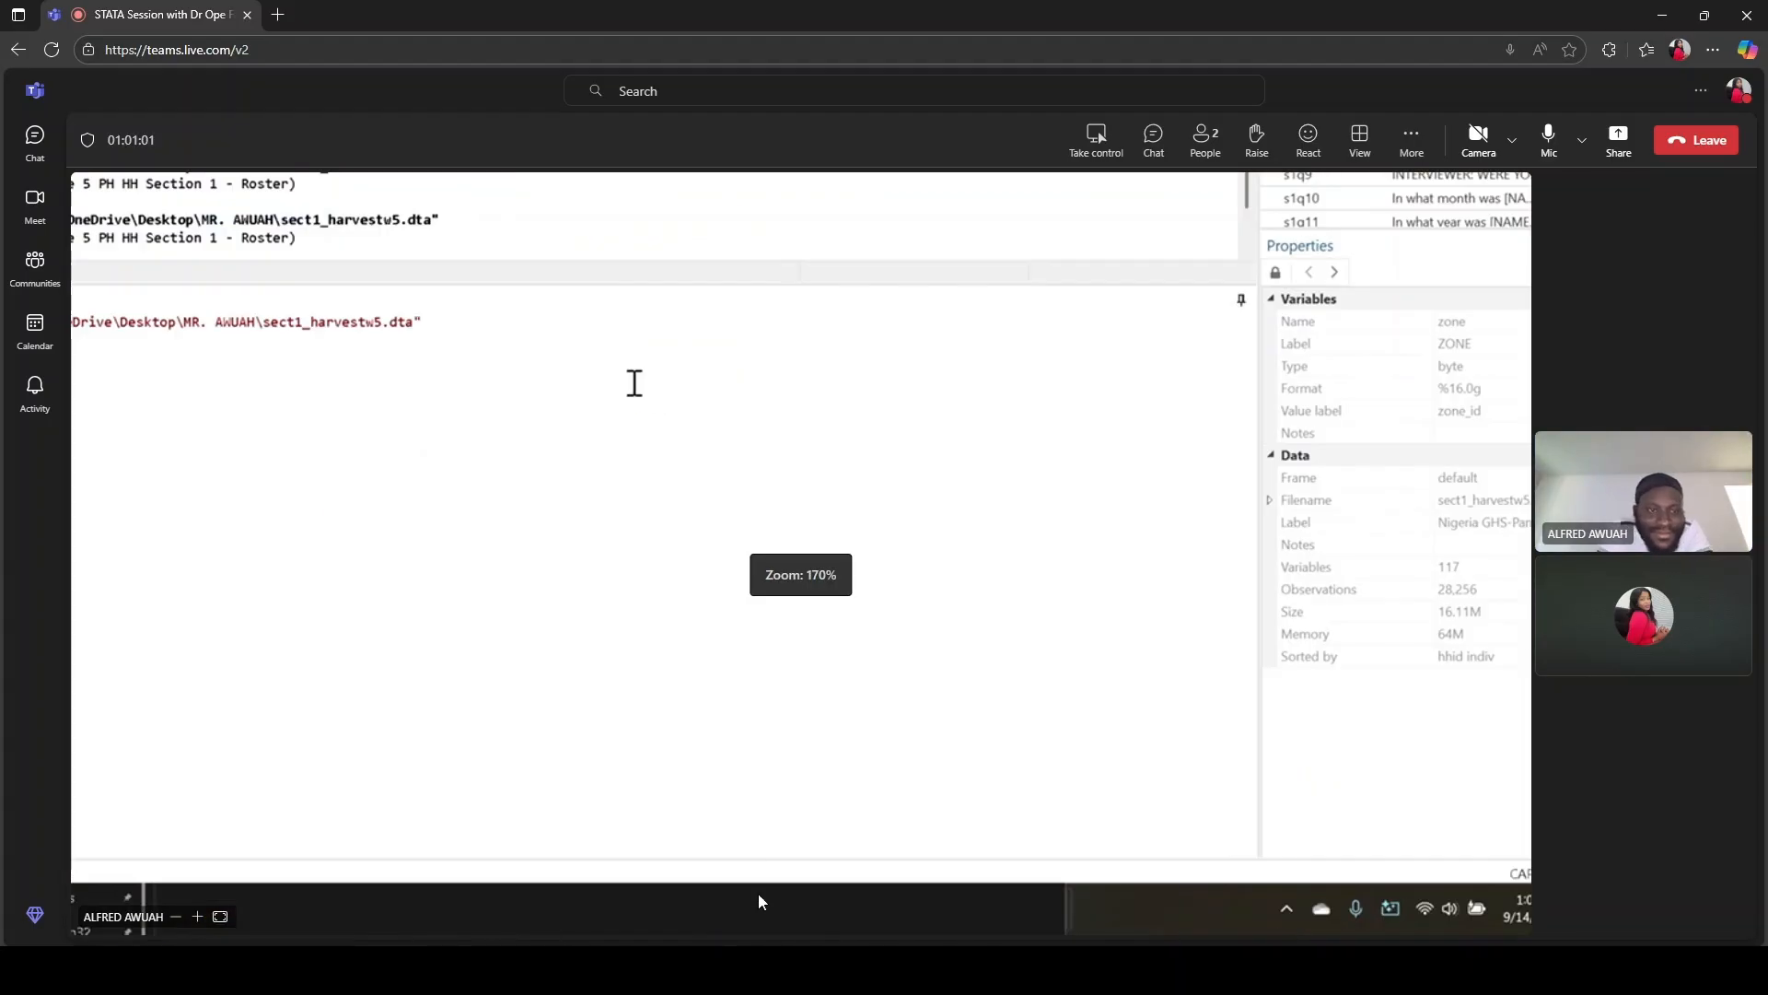
pyautogui.scroll(2, 759, 901)
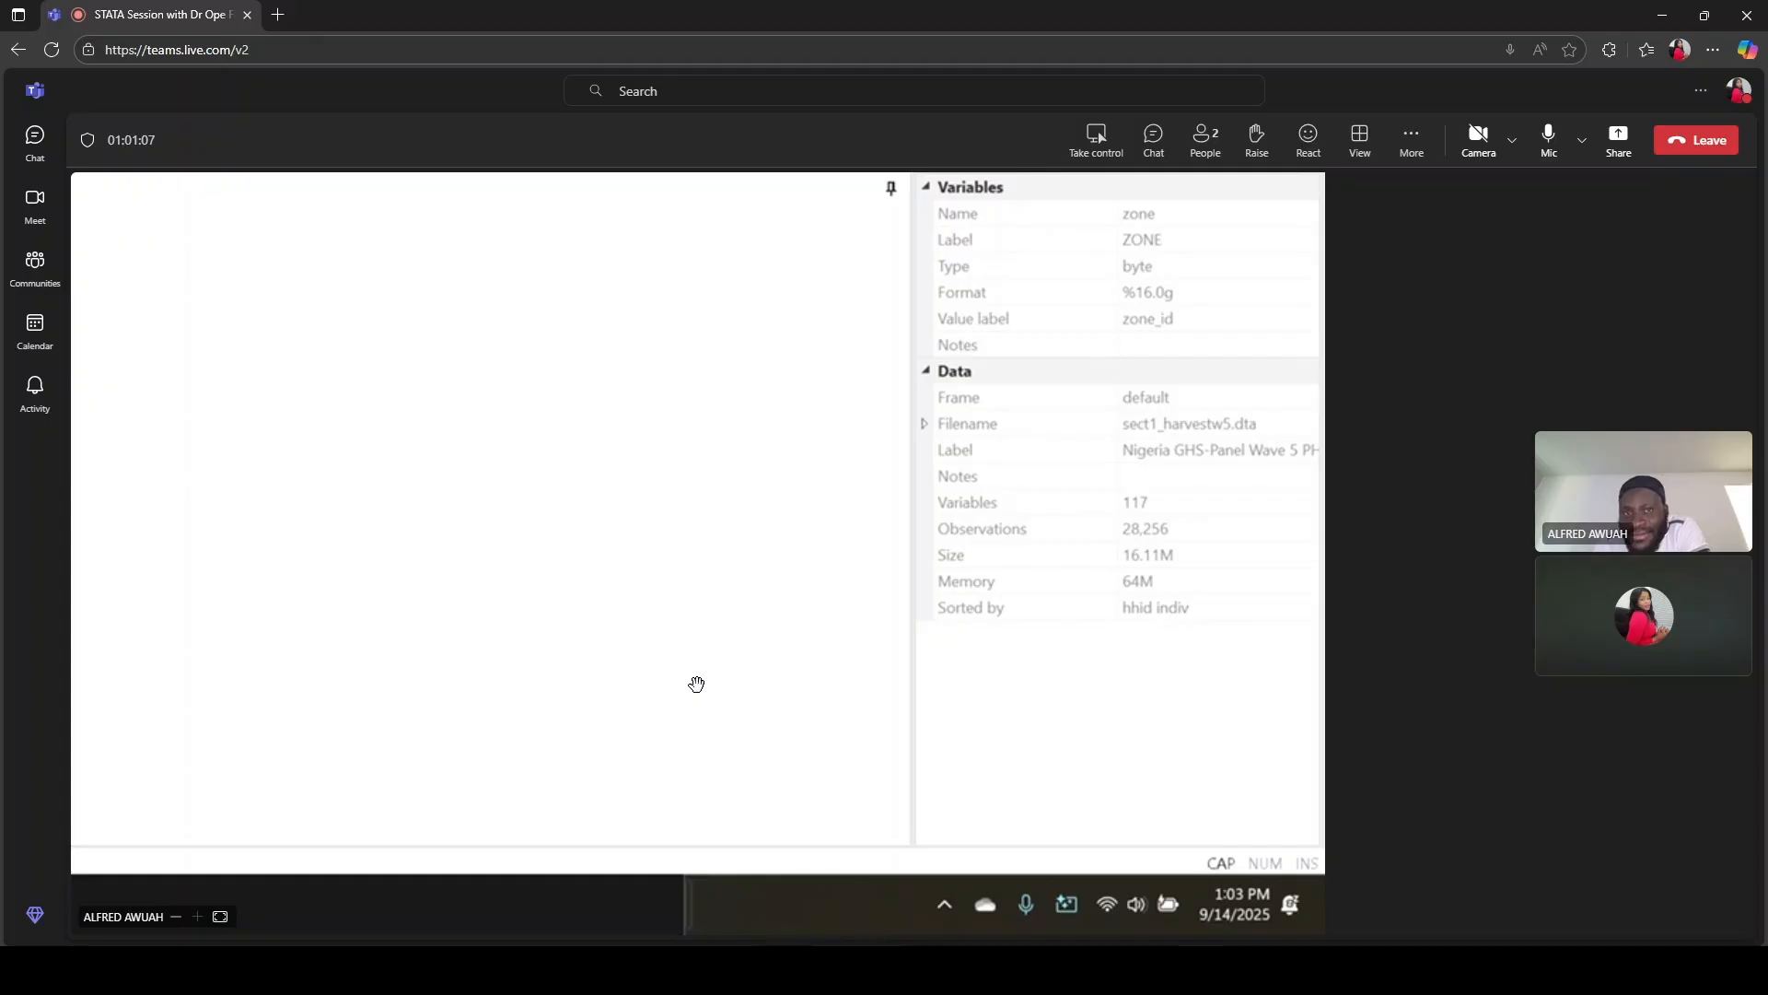
pyautogui.scroll(-3, 697, 684)
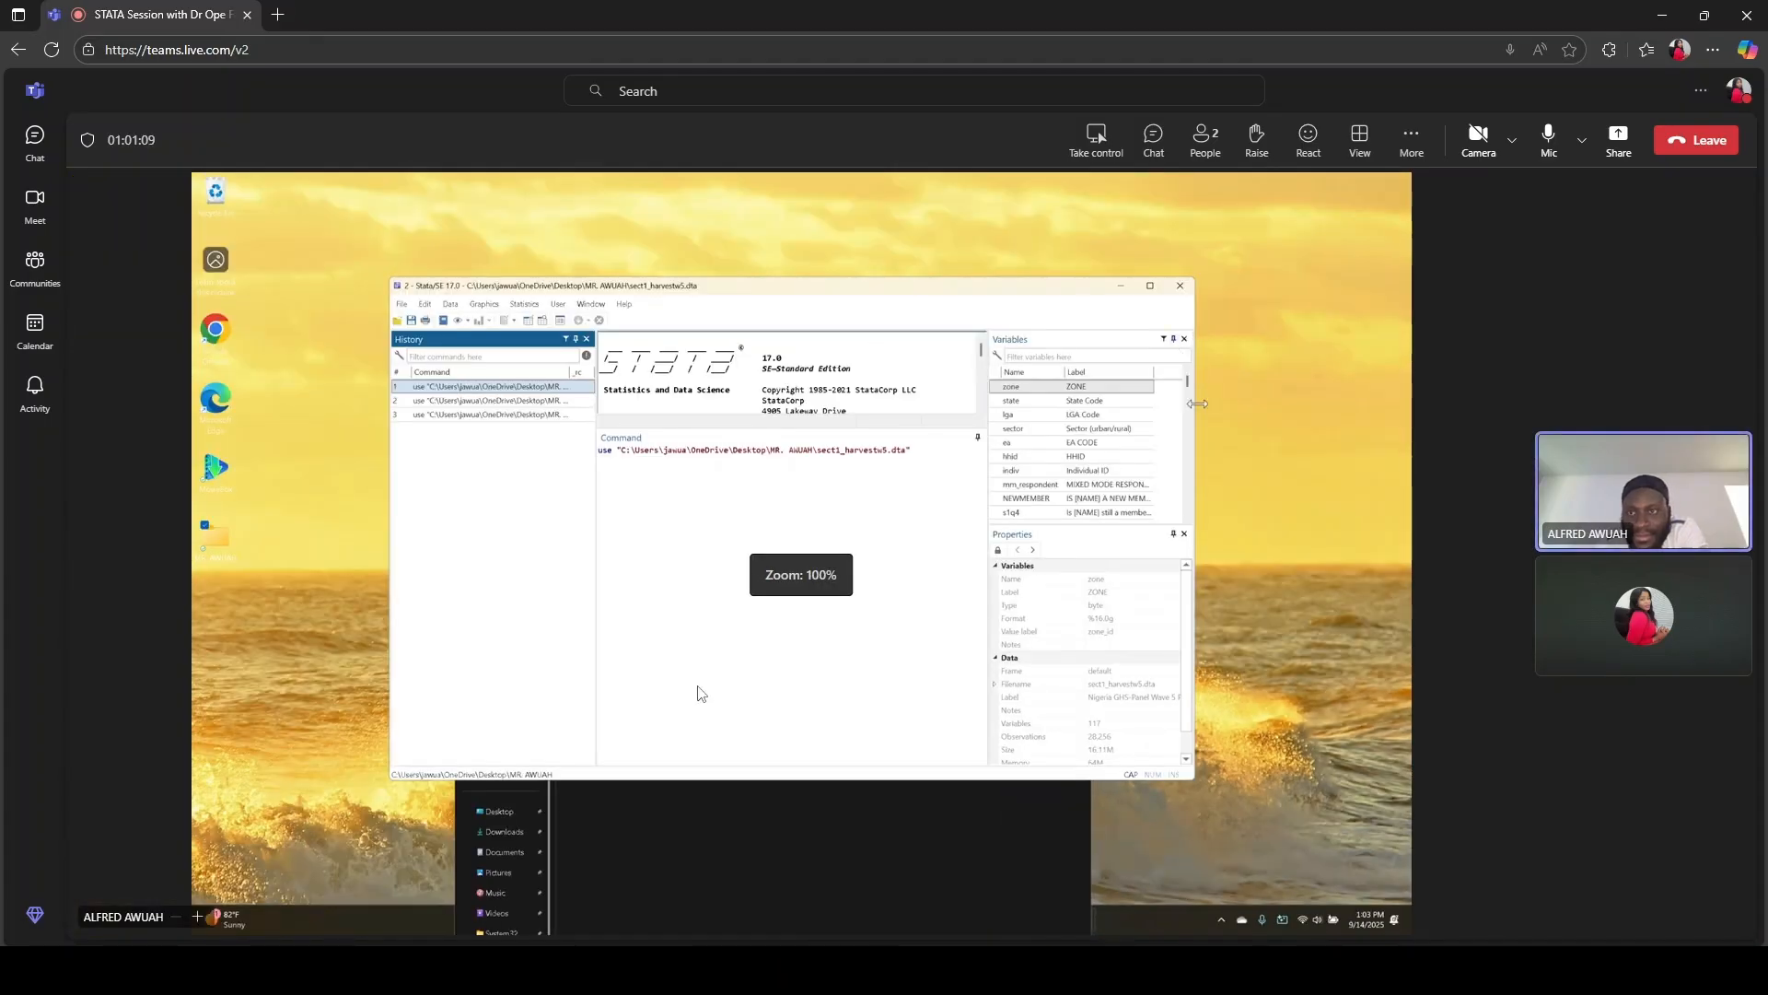
pyautogui.scroll(3, 698, 693)
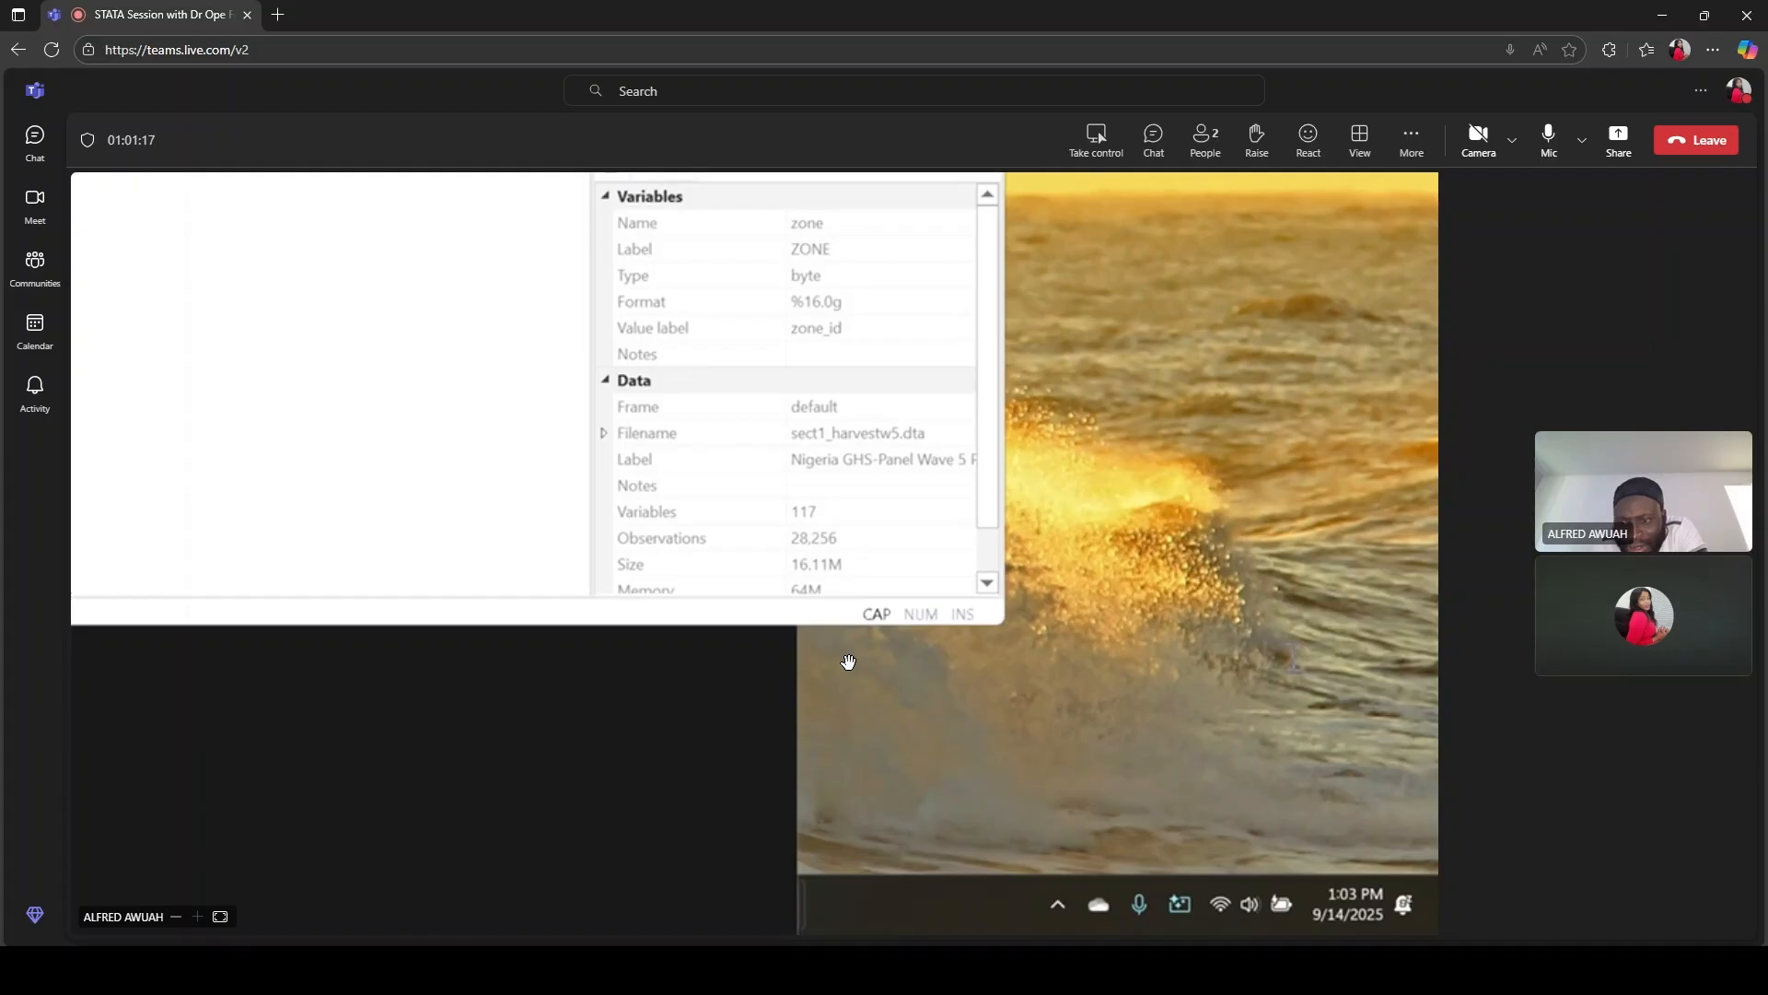
pyautogui.scroll(-3, 848, 661)
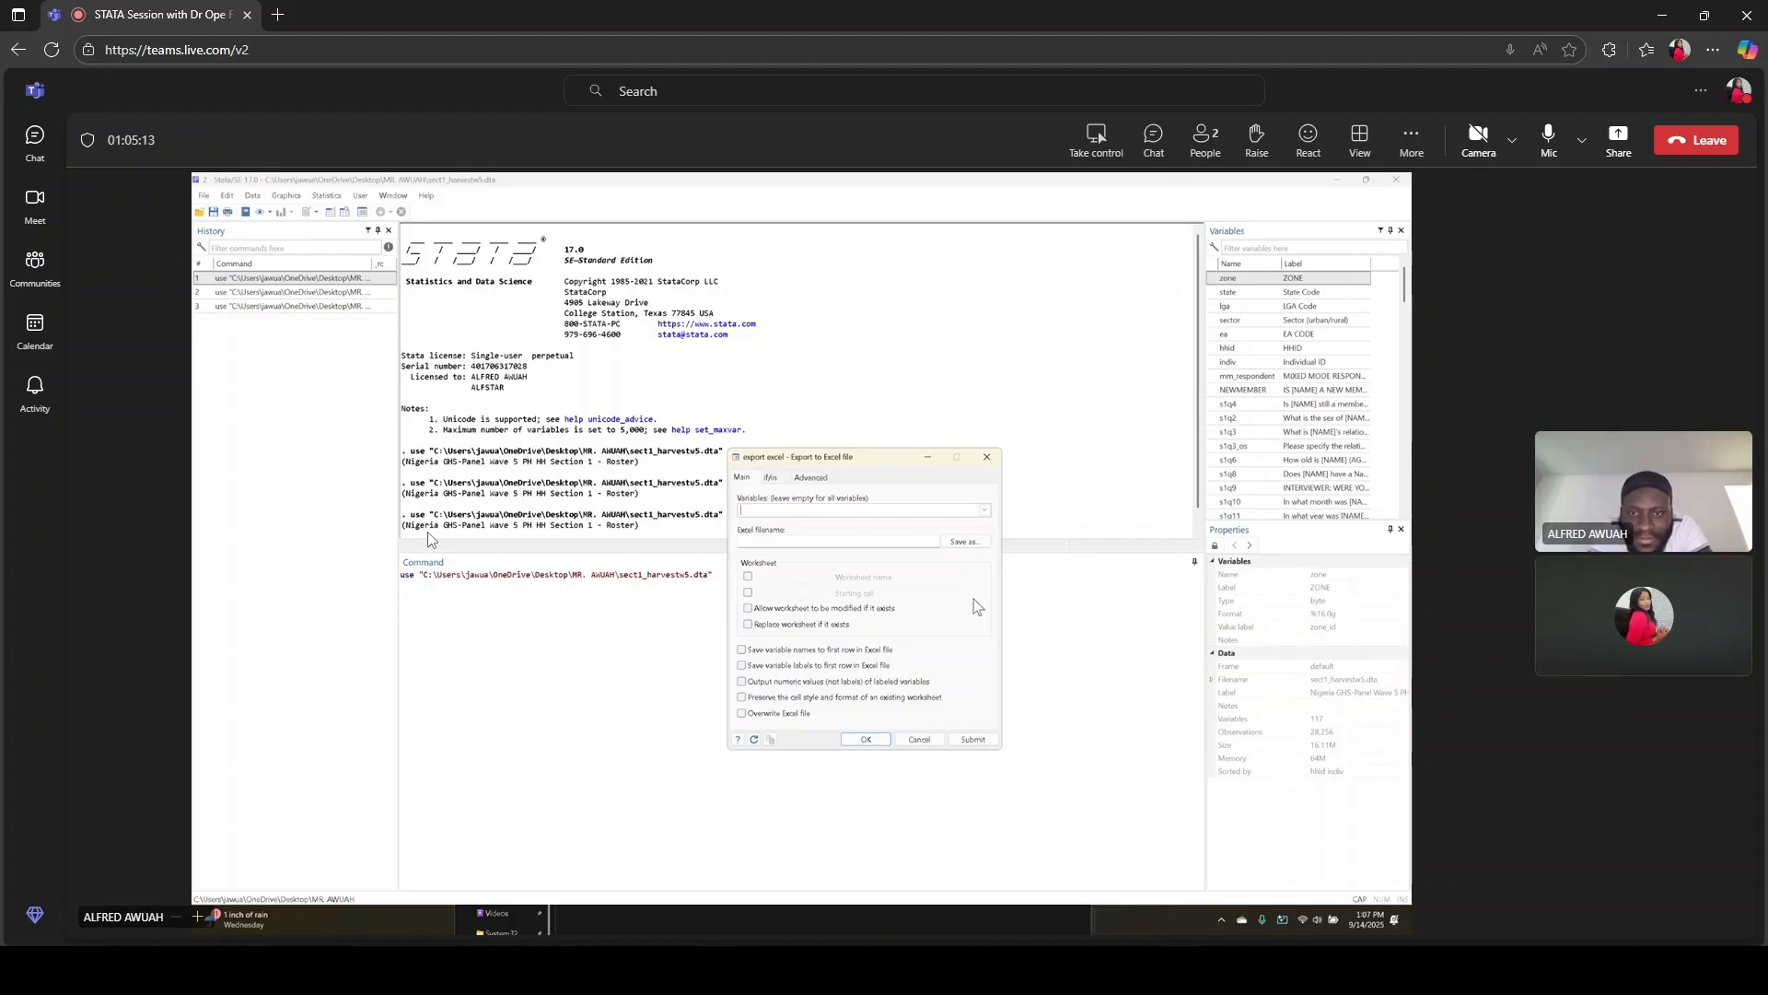
# - Look through the variables offered in the Excel export dialog and close the list without choosing one
pyautogui.click(985, 511)
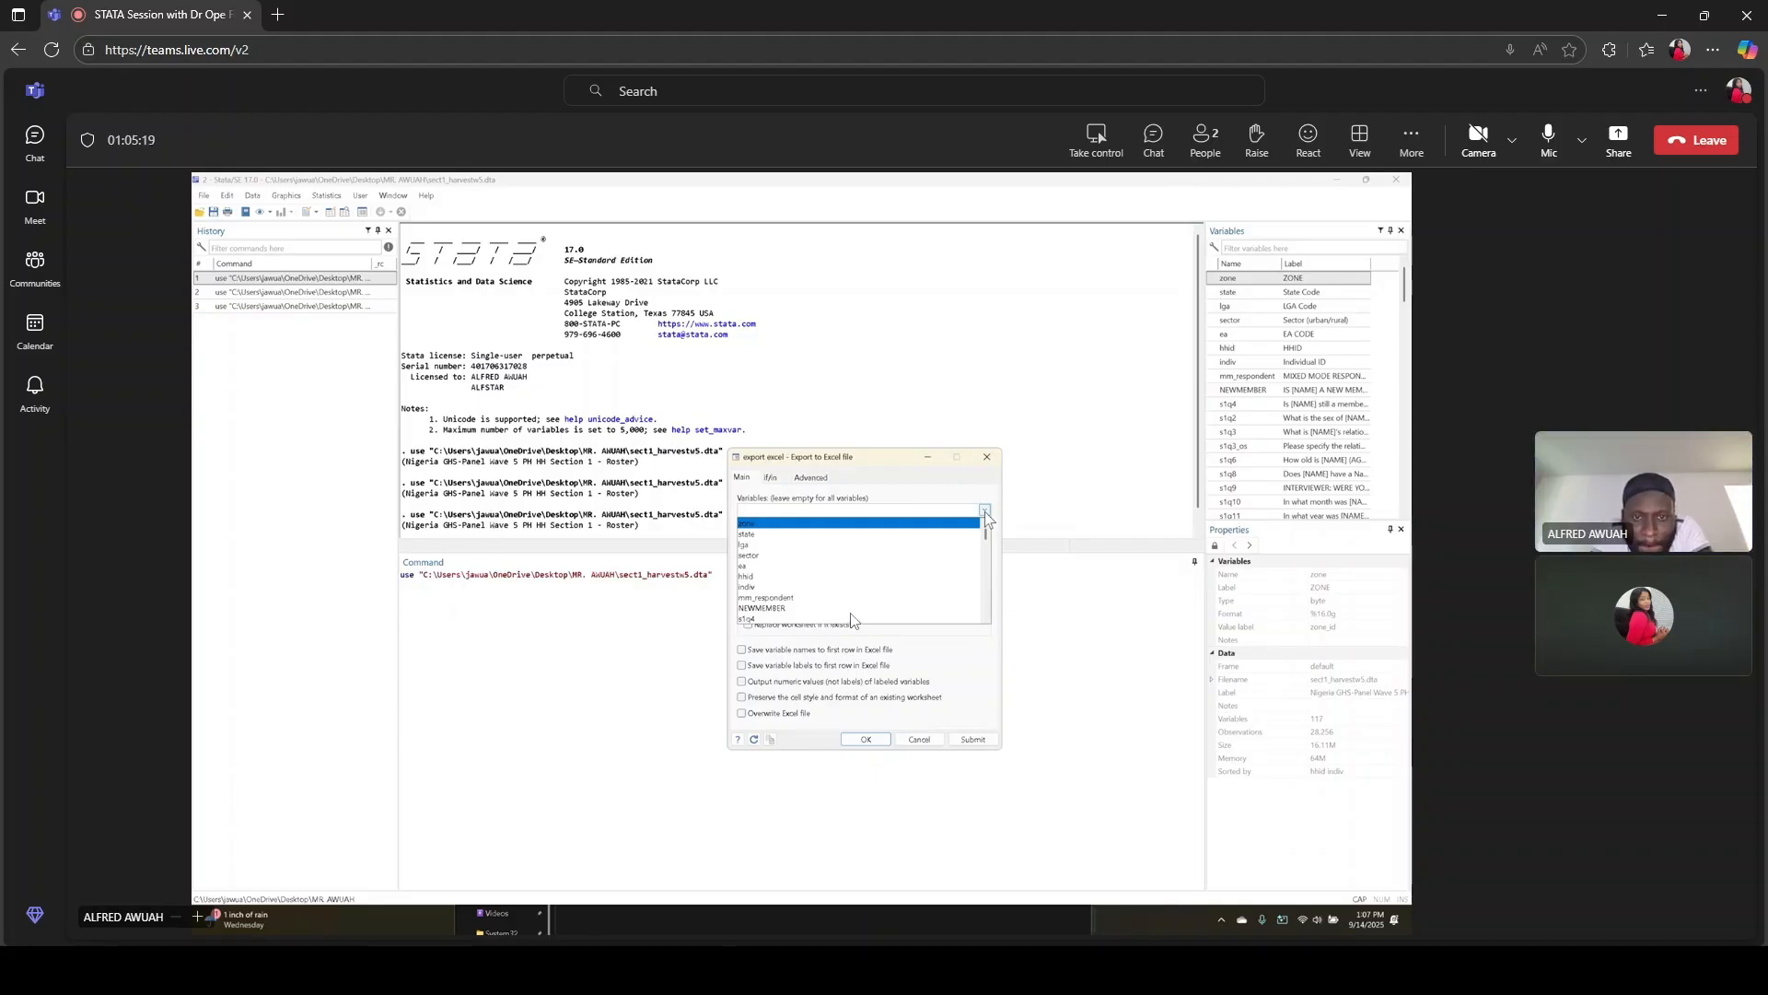
pyautogui.moveTo(988, 541)
pyautogui.mouseDown()
pyautogui.moveTo(996, 611)
pyautogui.moveTo(987, 529)
pyautogui.mouseUp()
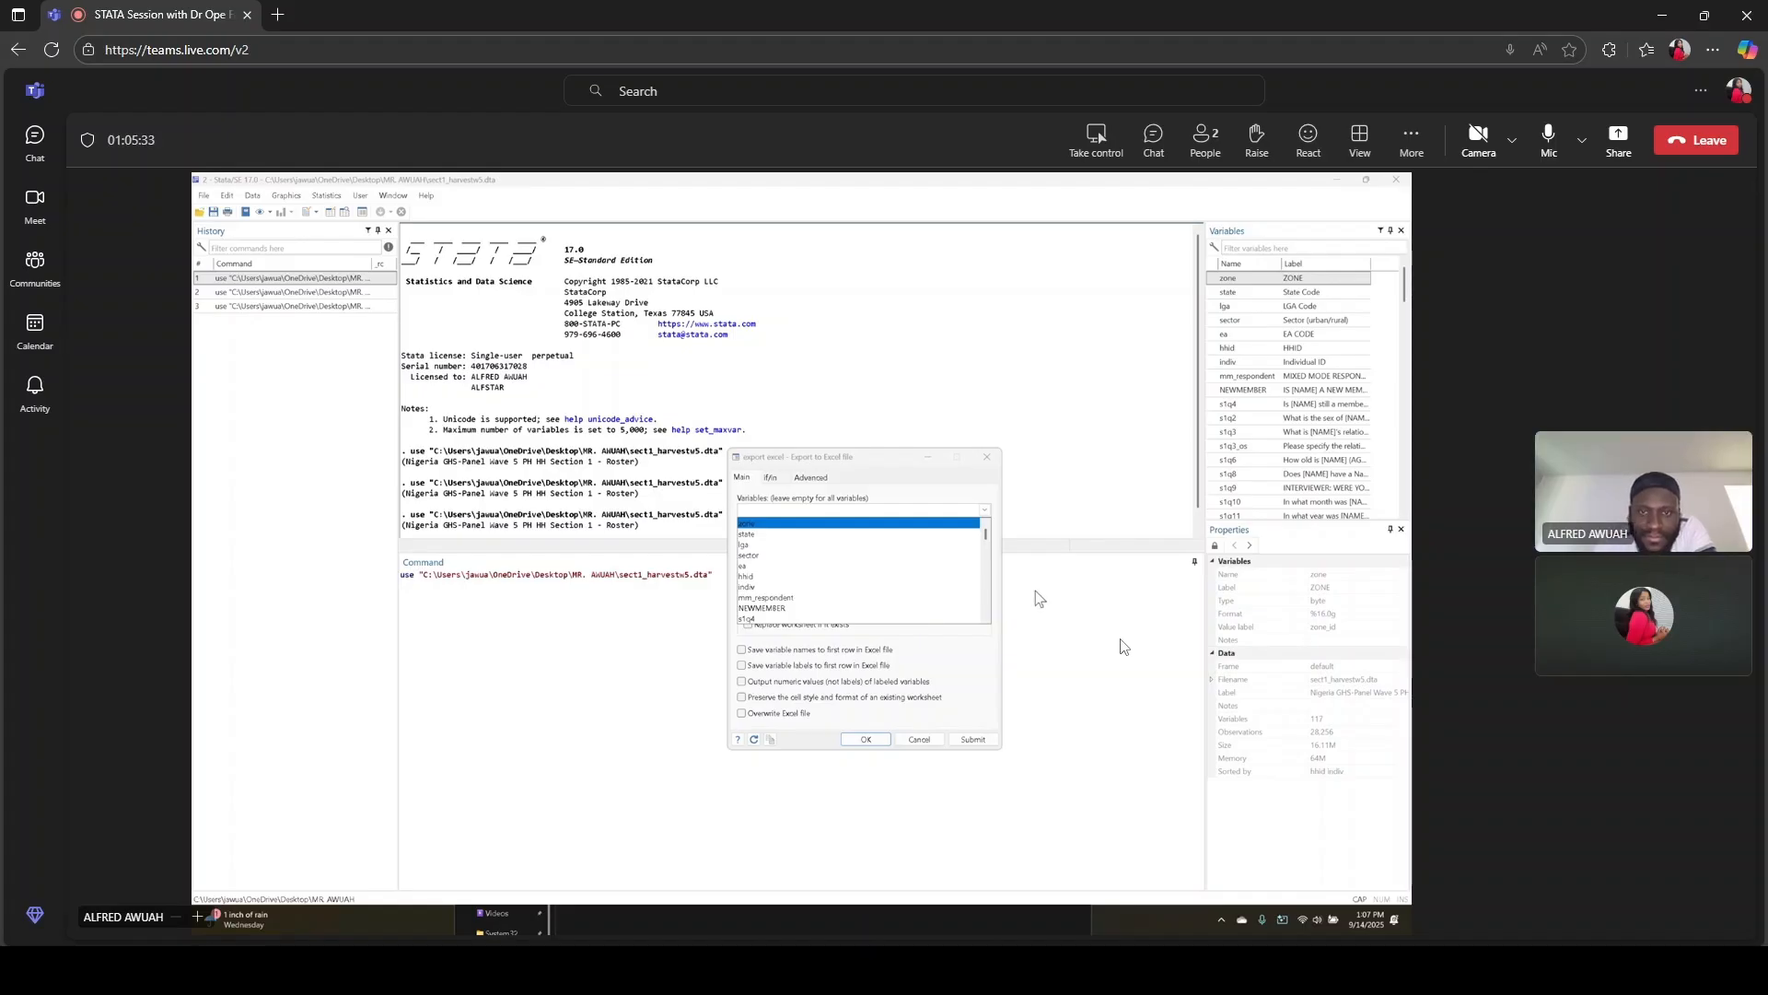
pyautogui.click(986, 511)
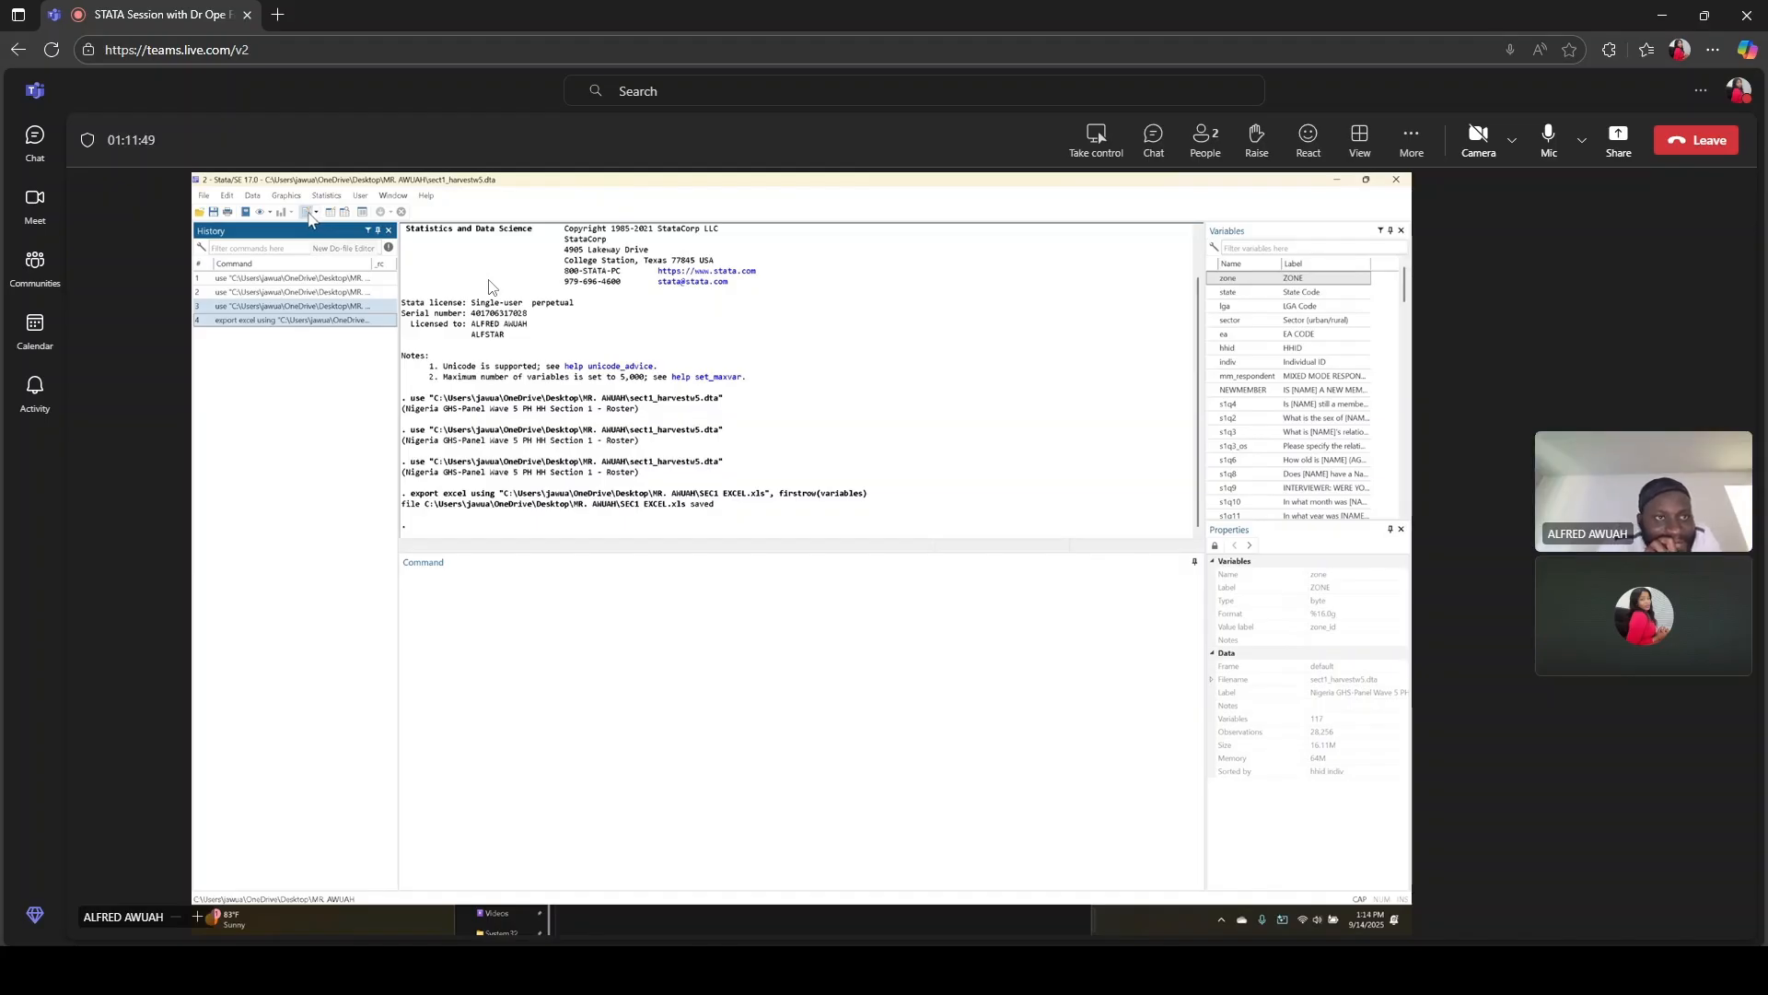
# - Send the selected use and export excel commands to a new do-file and save it as SEC 1 DO FILE
pyautogui.click(308, 213)
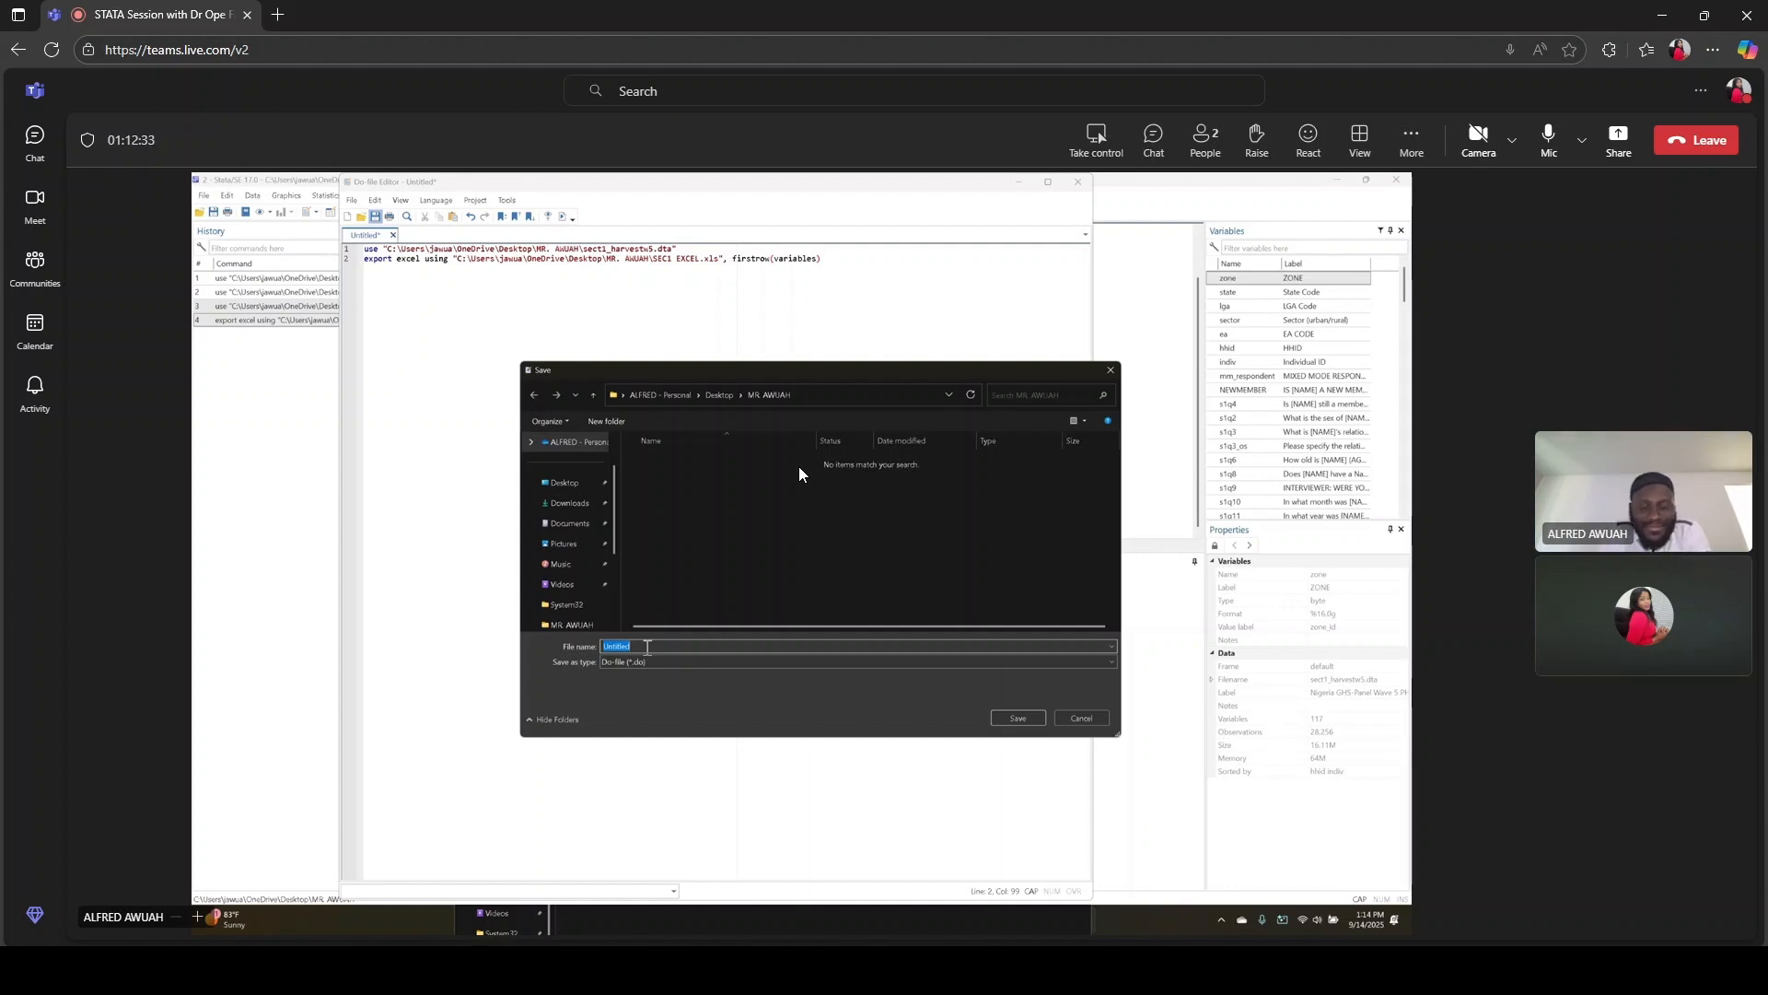
pyautogui.write('SEC')
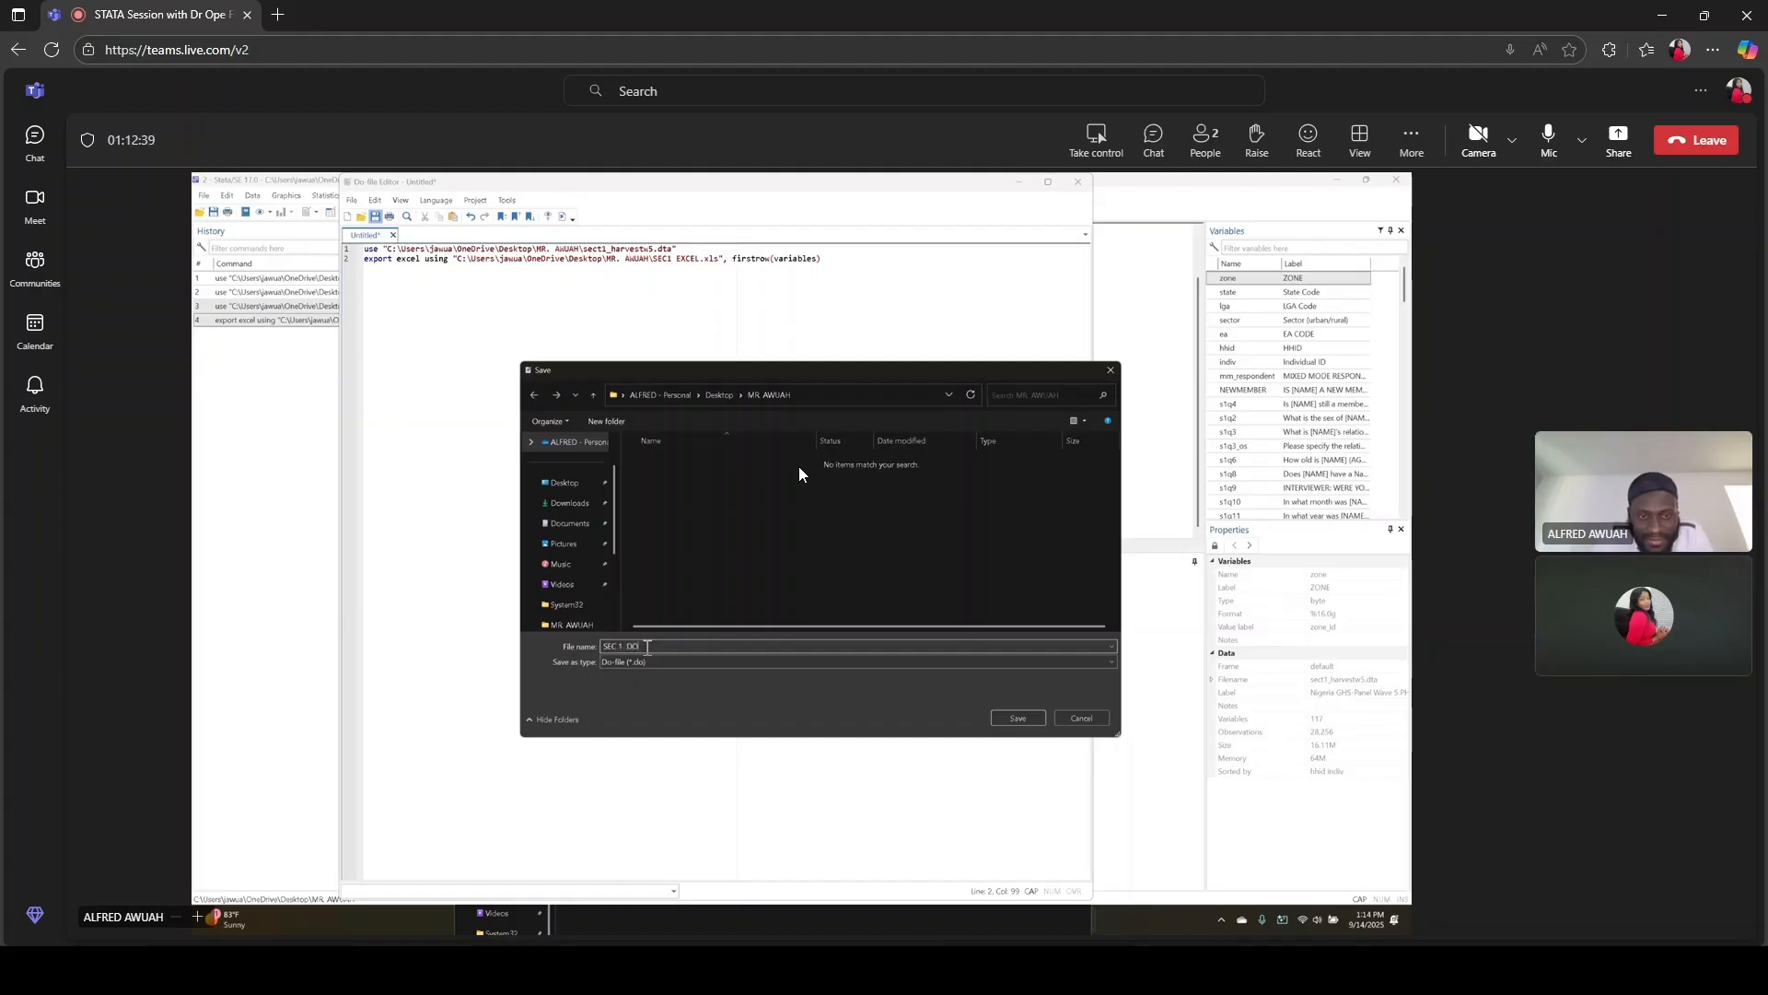
pyautogui.write(' 1 DO FILE')
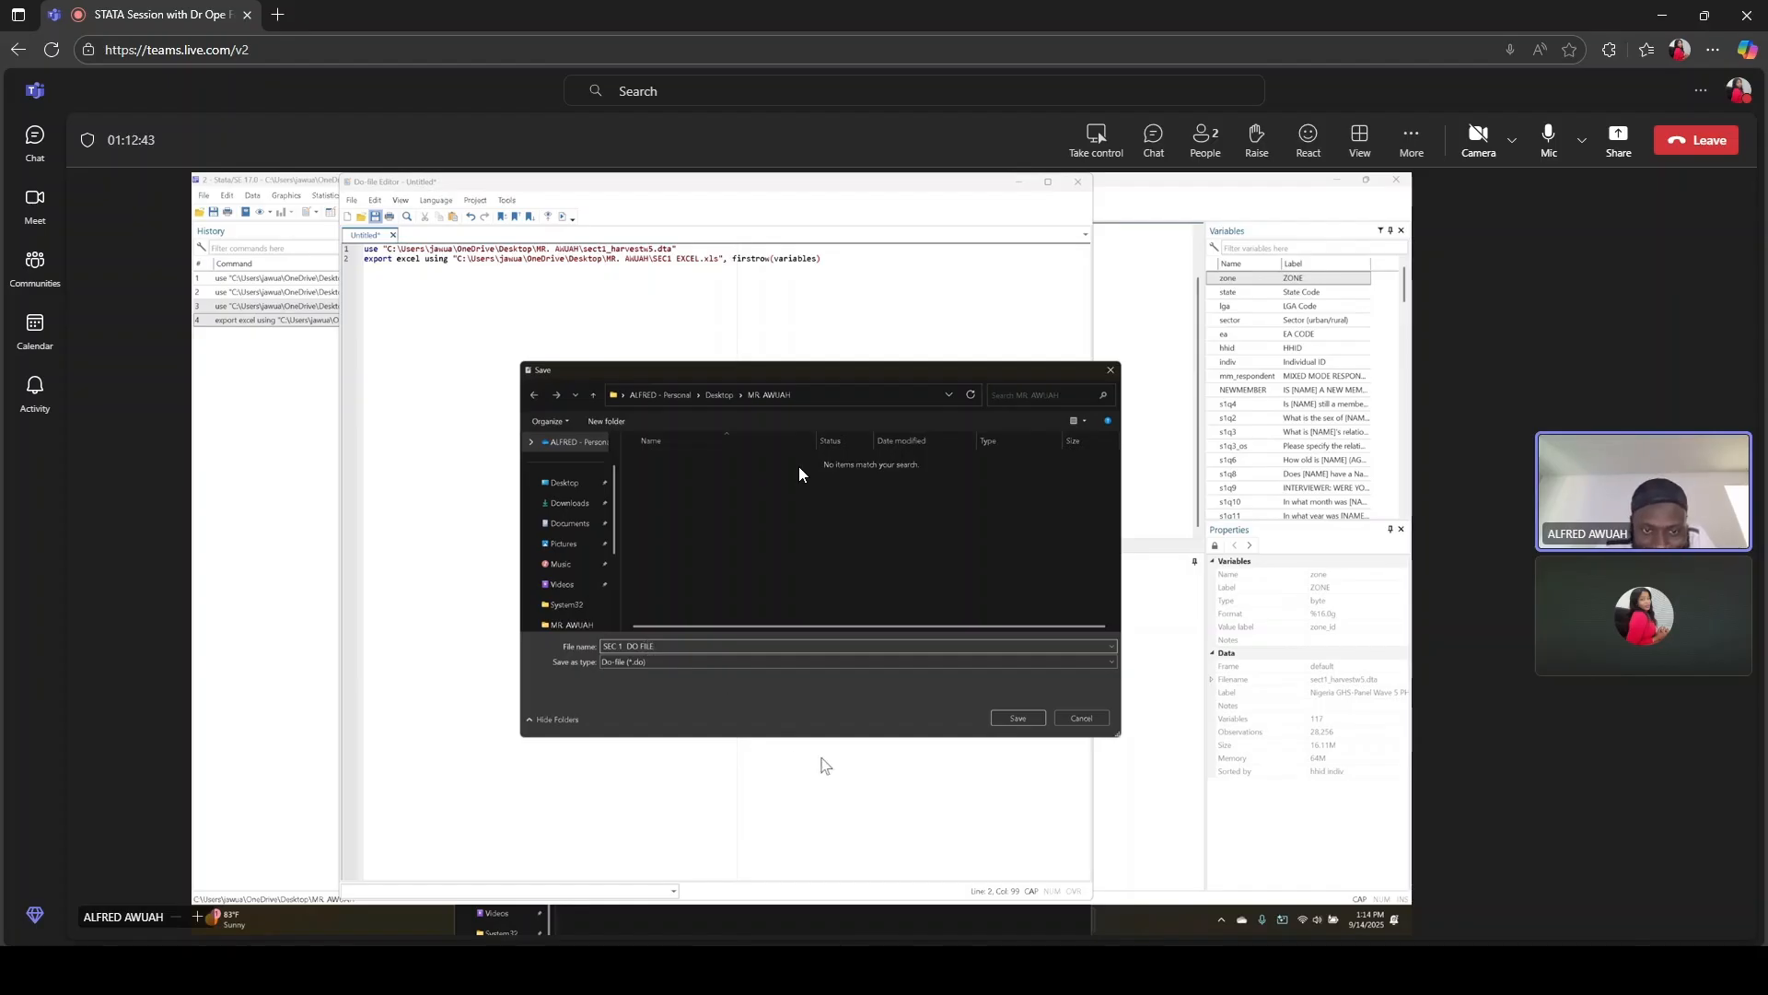
pyautogui.click(1017, 719)
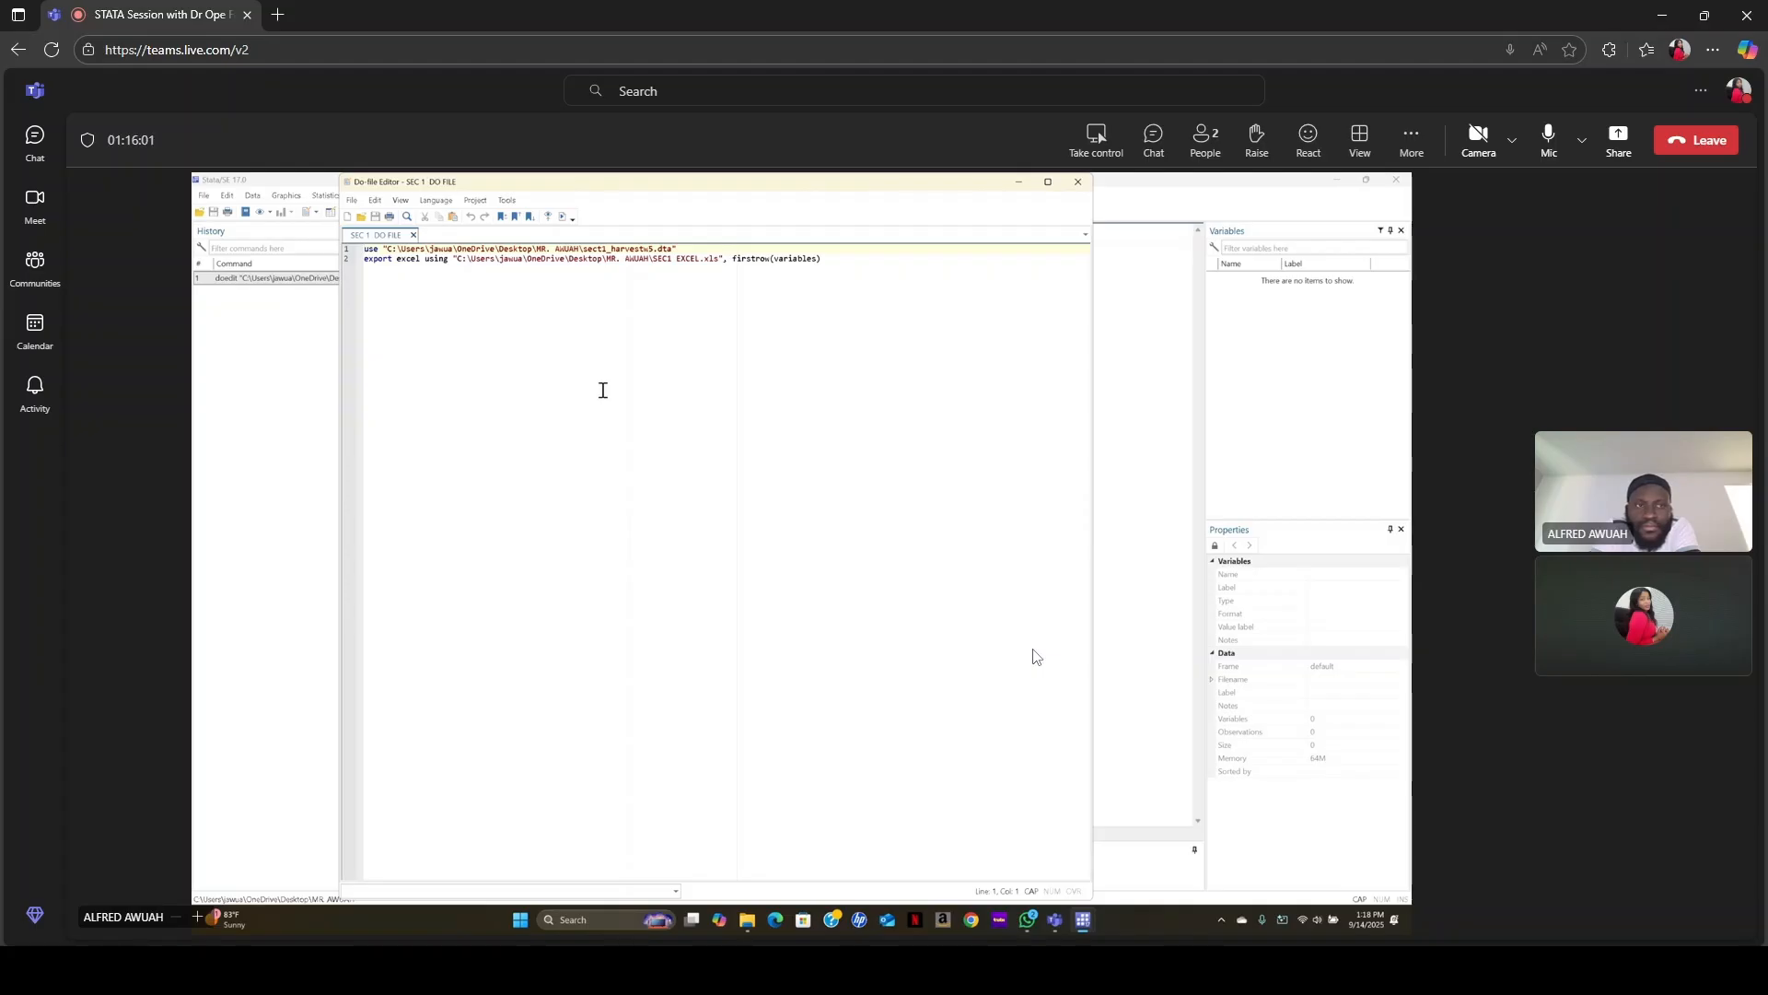
# - Move the do-file editor out of the way and enlarge the Command pane to roughly the lower half of the workspace
pyautogui.click(1048, 186)
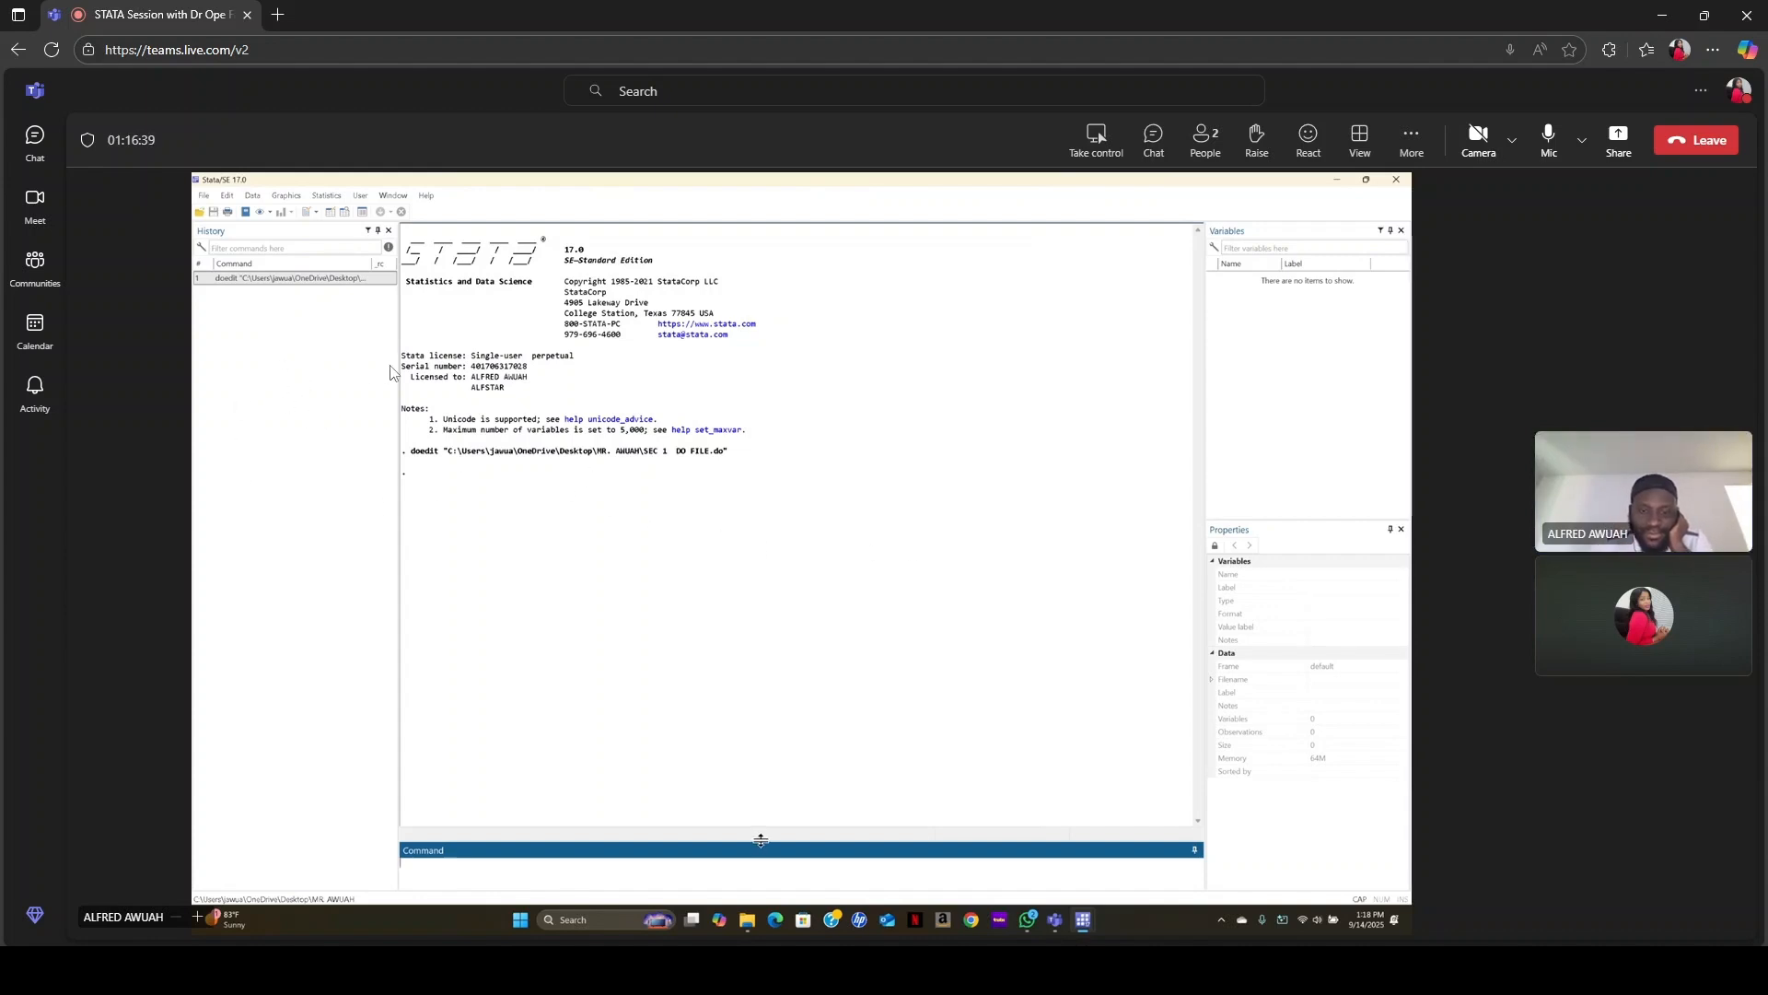
pyautogui.moveTo(762, 839); pyautogui.dragTo(813, 549)
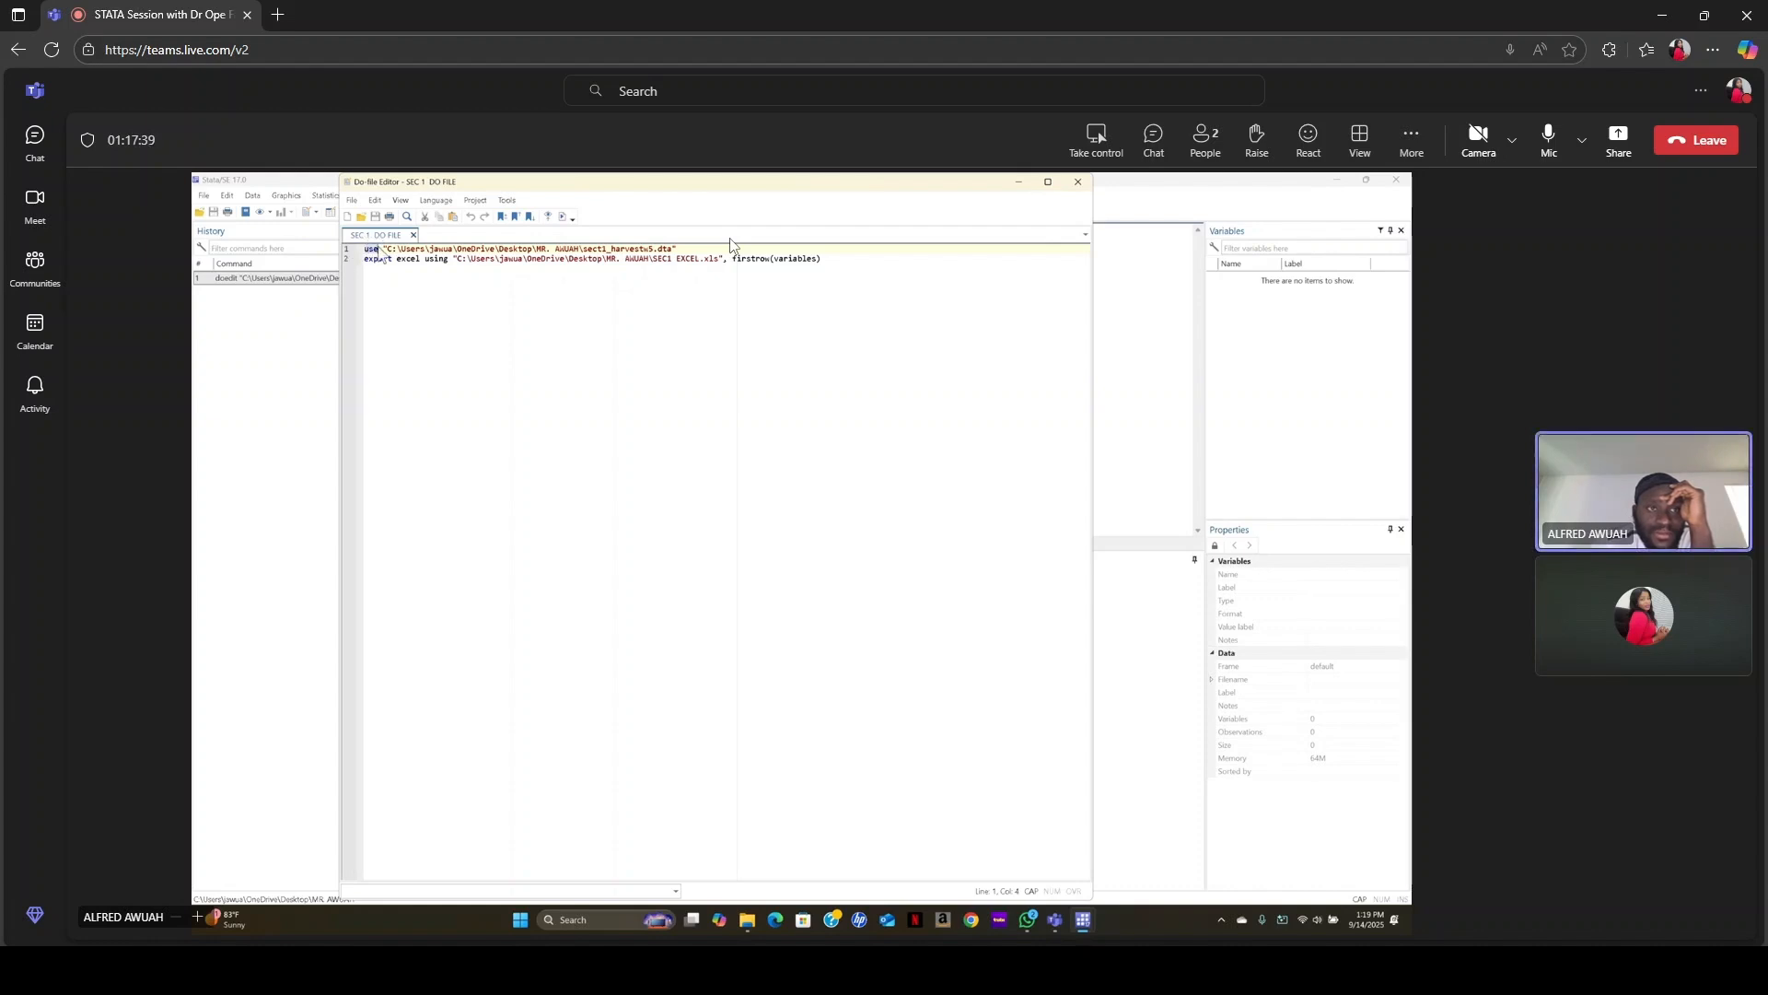
# - Highlight the dataset path in the do-file's use command and both command lines to review them, clearing each selection
pyautogui.click(391, 279)
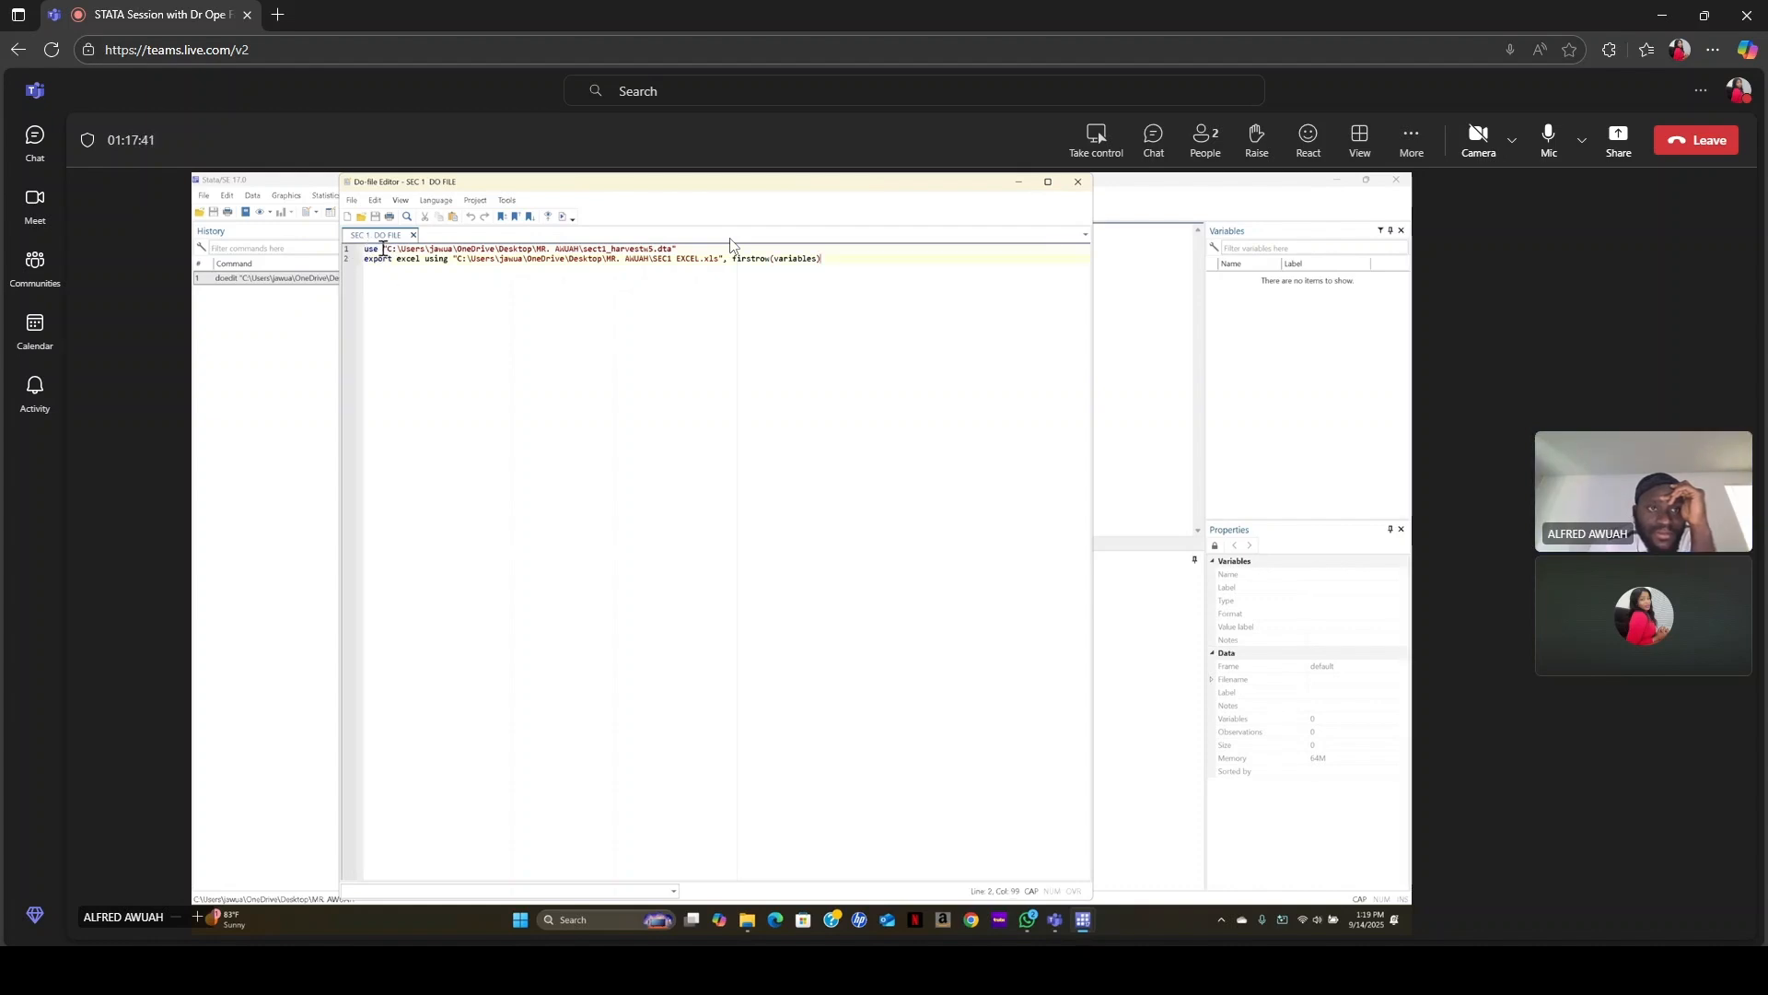
pyautogui.moveTo(383, 249); pyautogui.dragTo(679, 249)
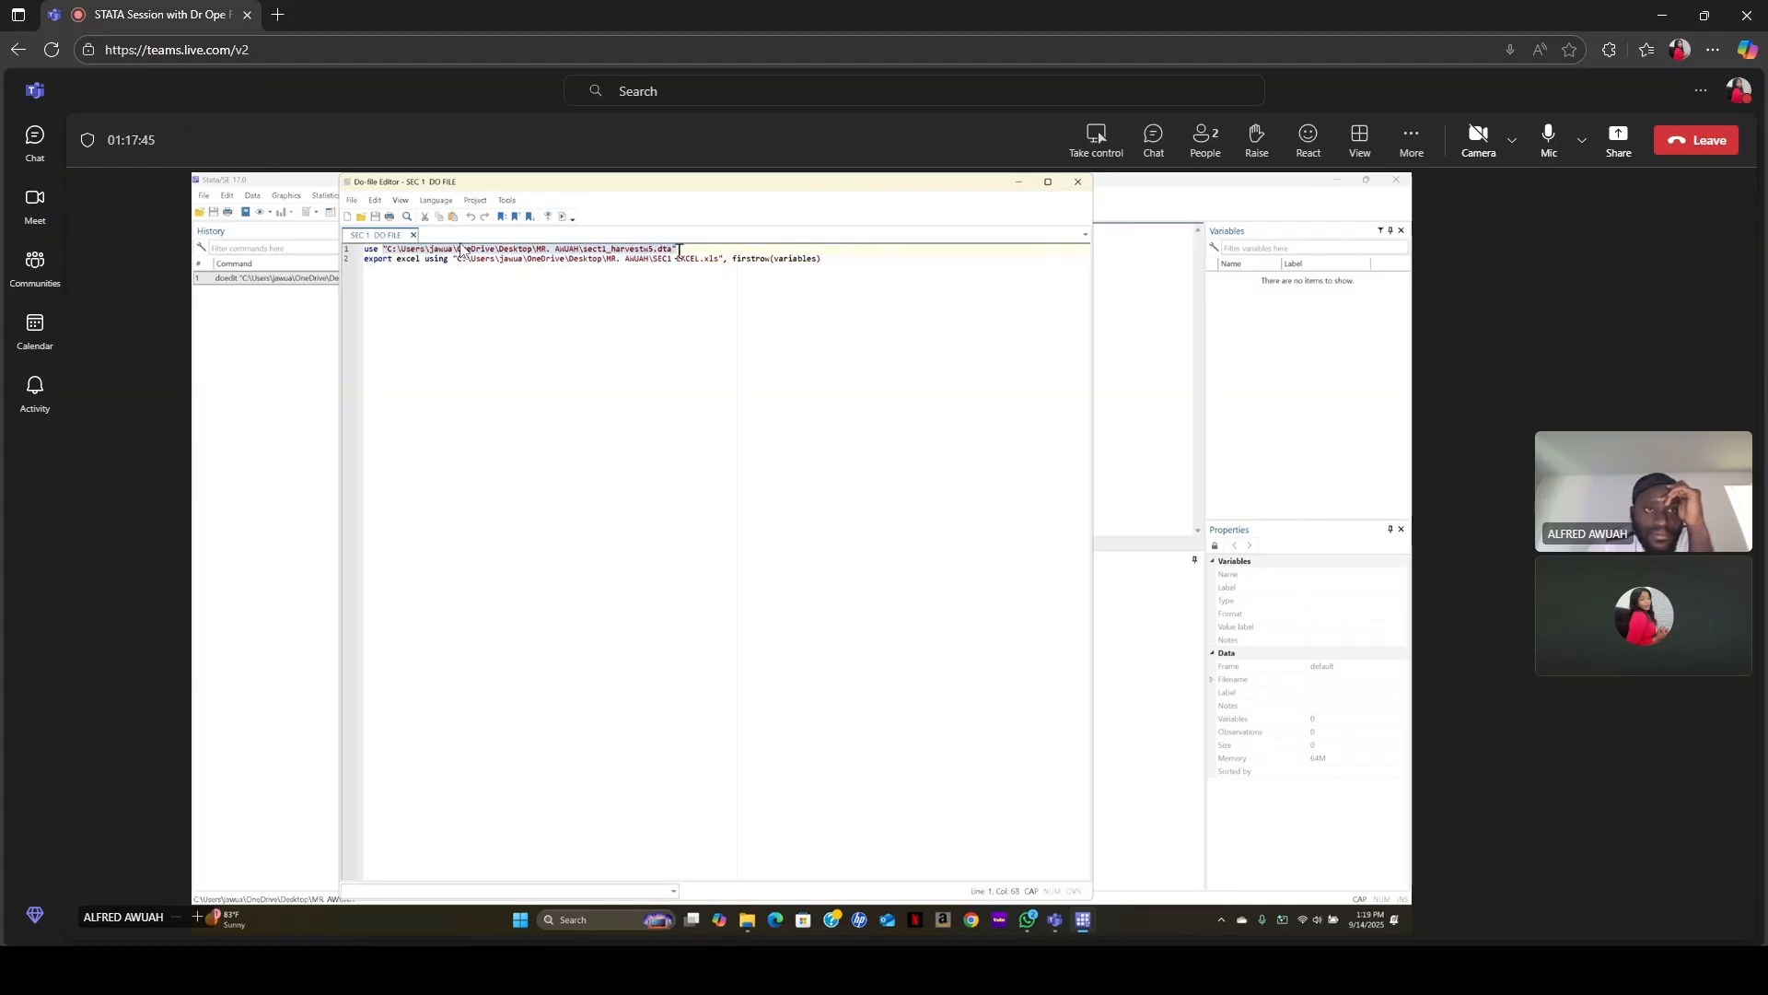
pyautogui.click(430, 314)
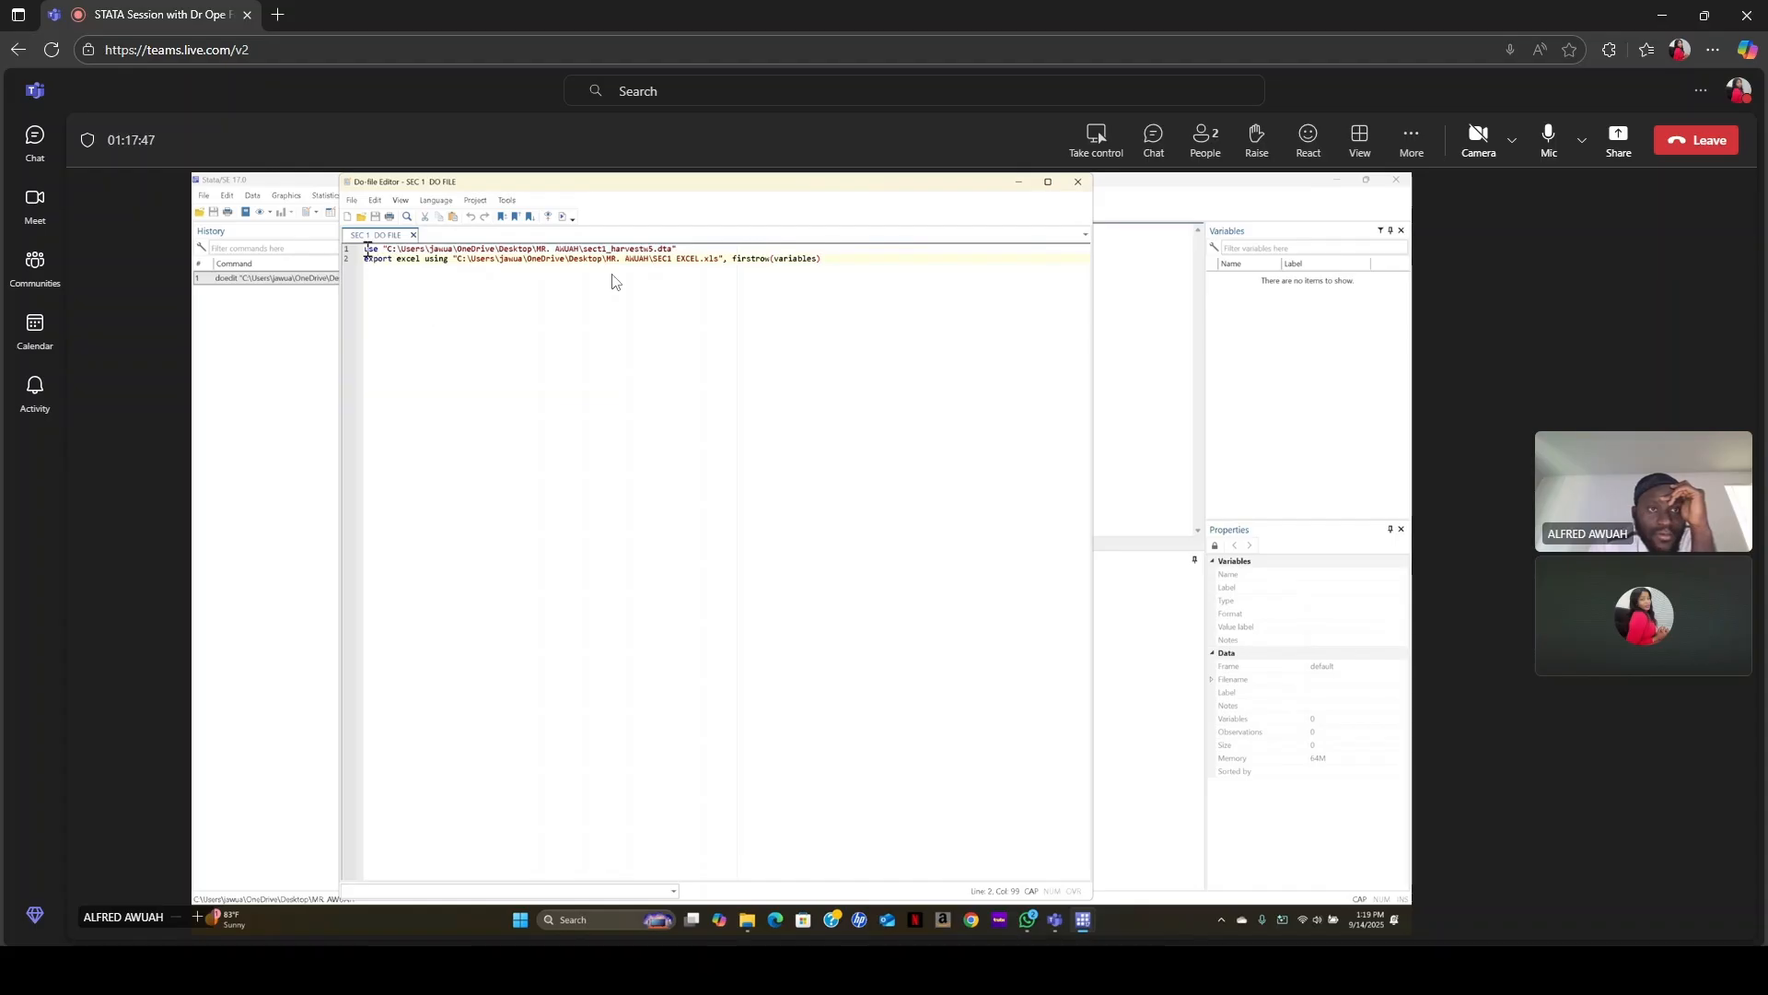
pyautogui.hotkey('ctrl', 'a')
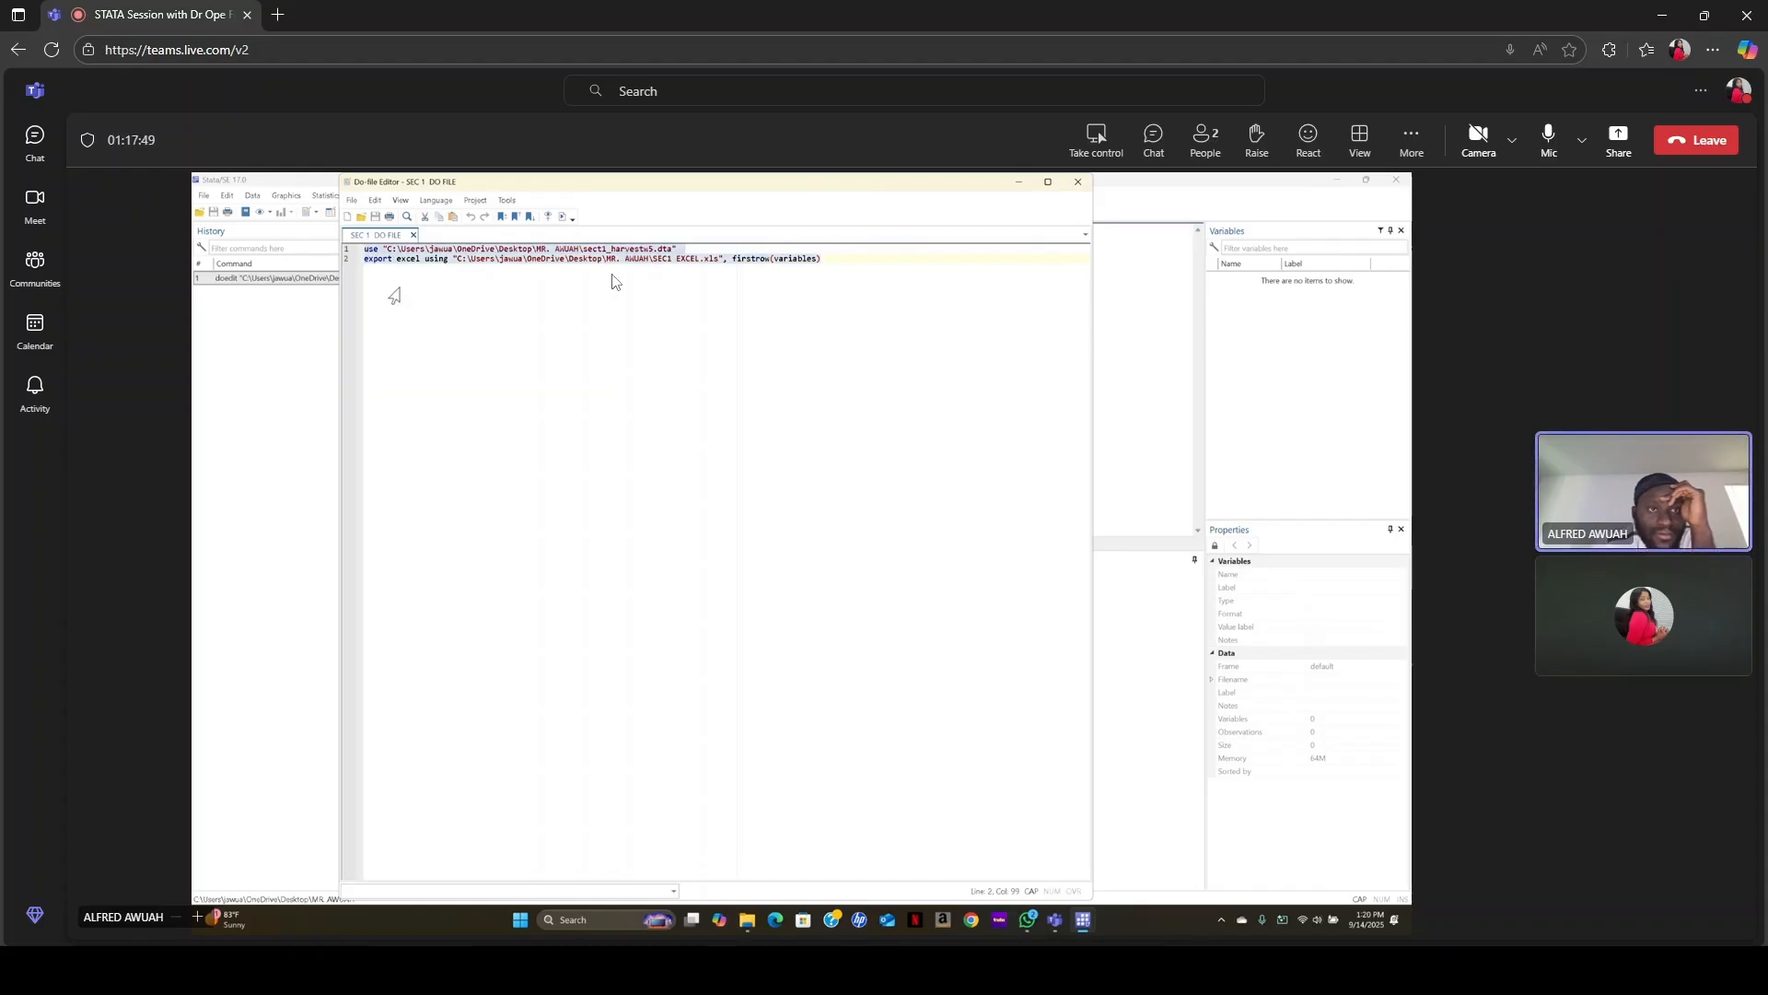
pyautogui.click(410, 266)
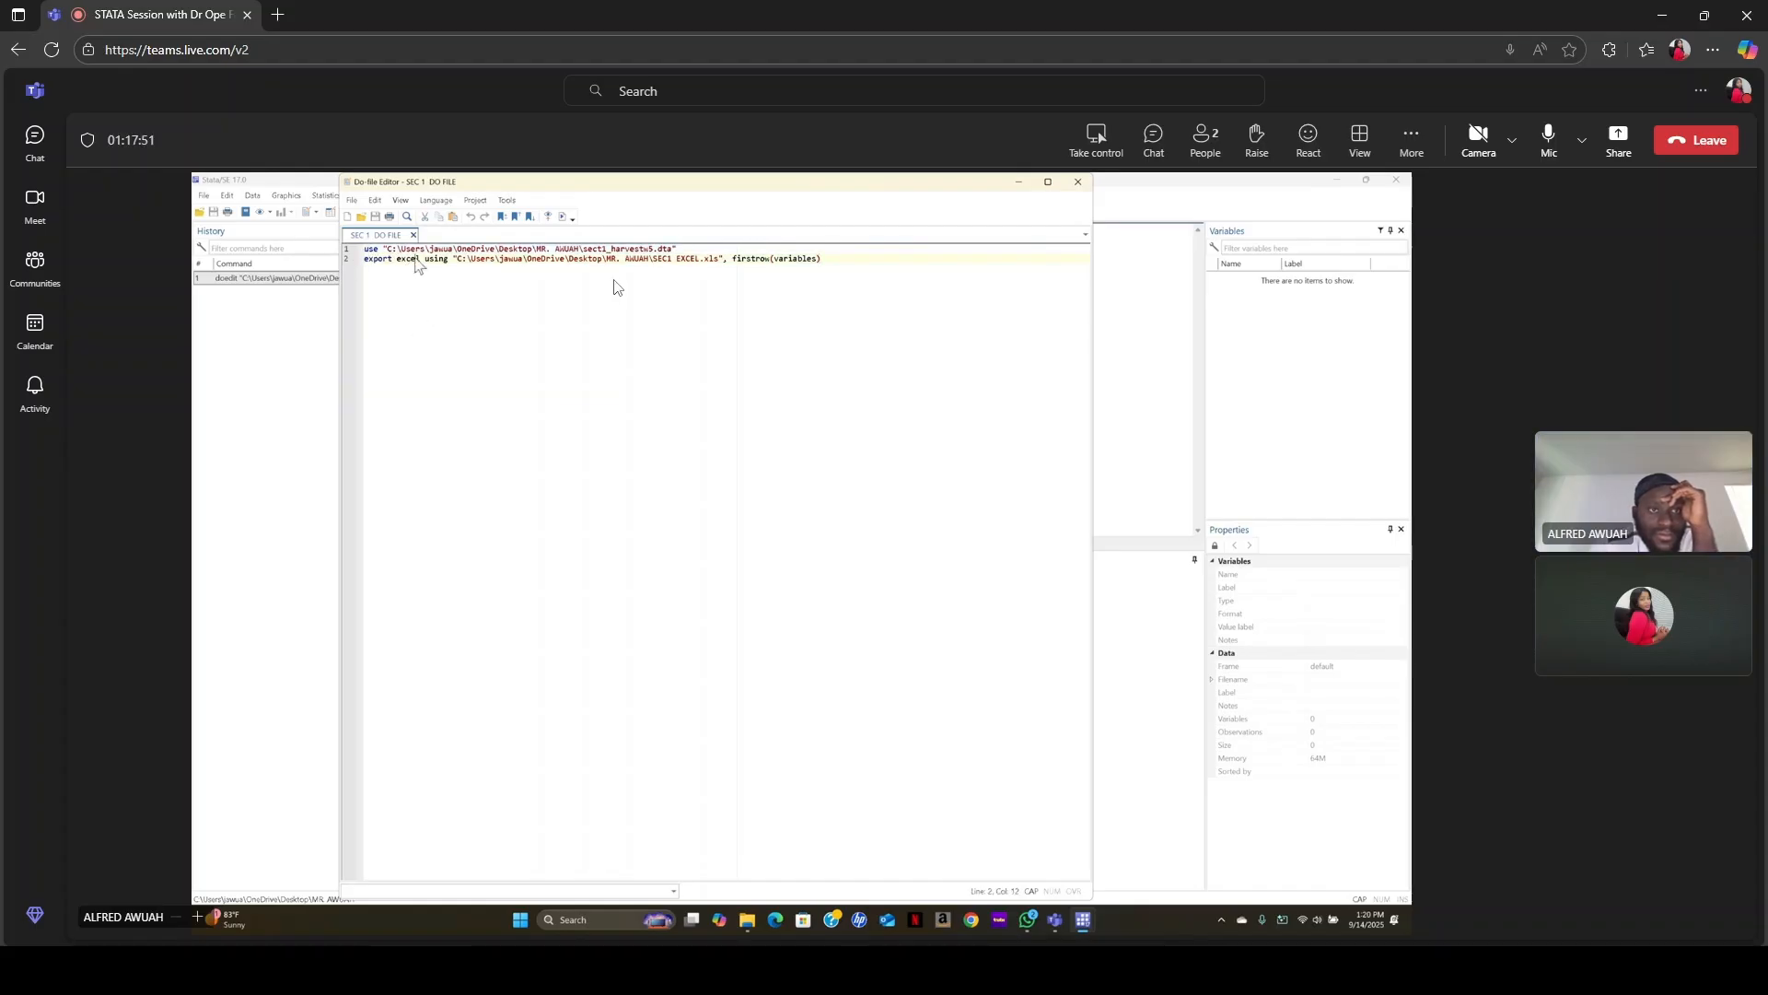
pyautogui.click(369, 251)
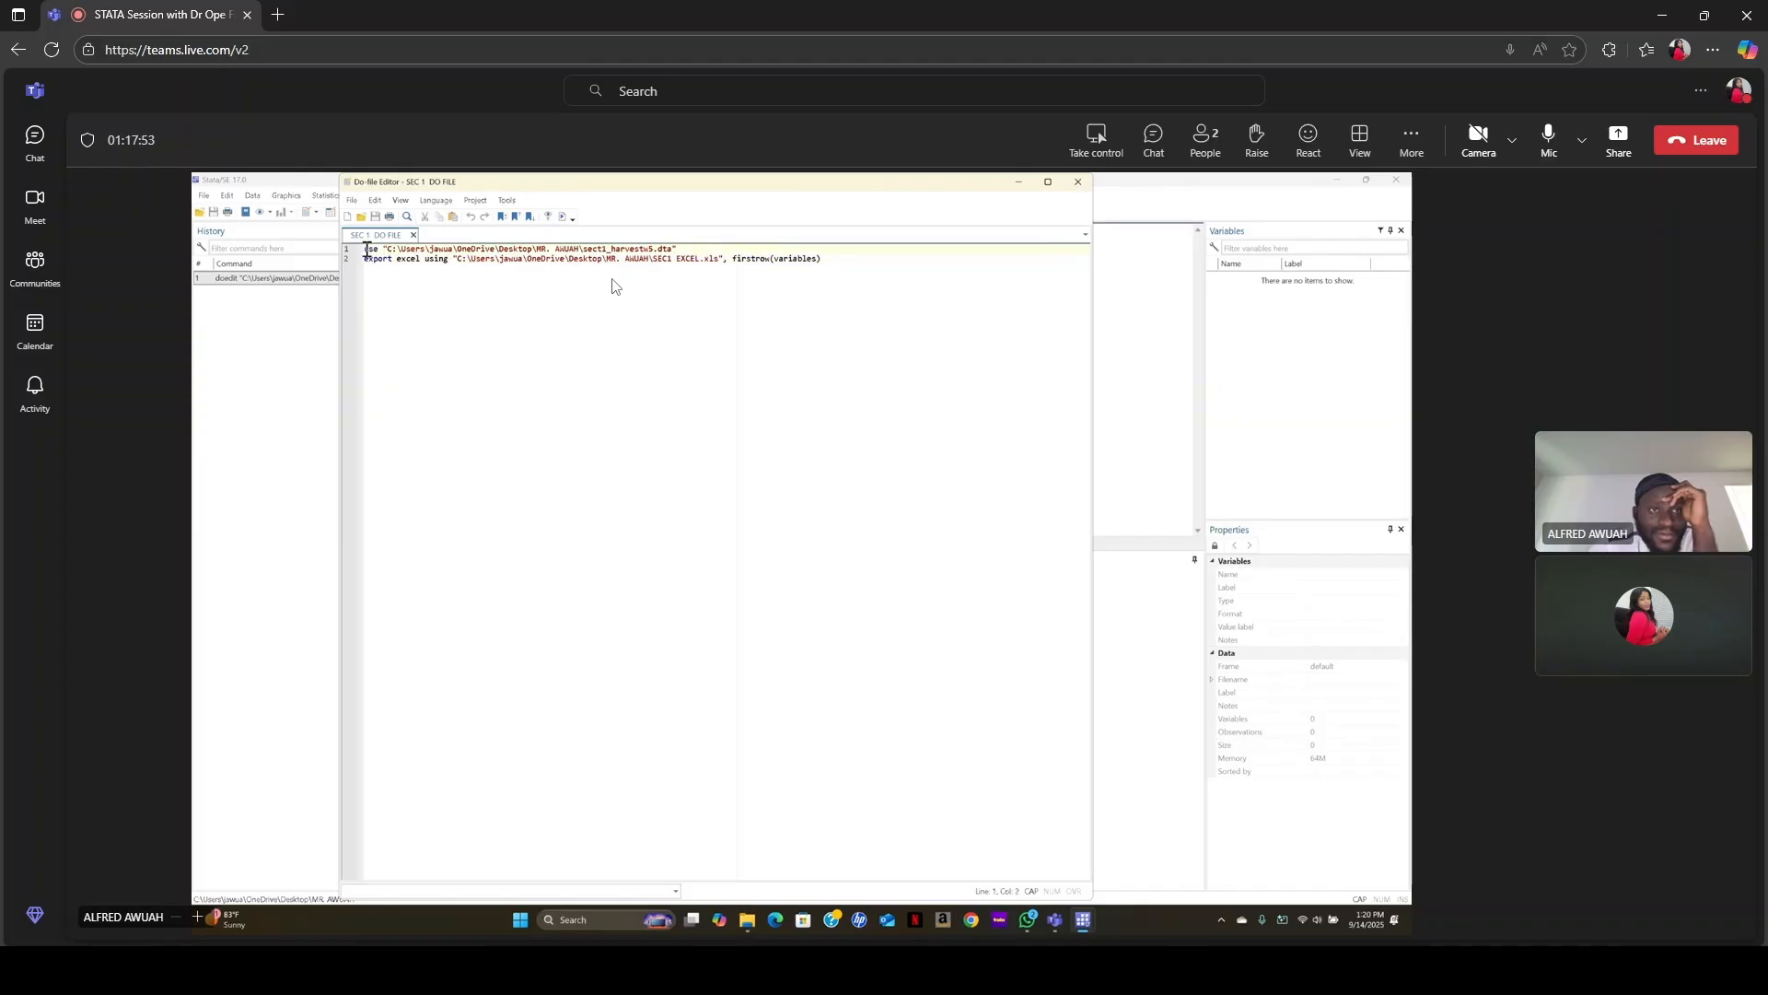
pyautogui.click(373, 248)
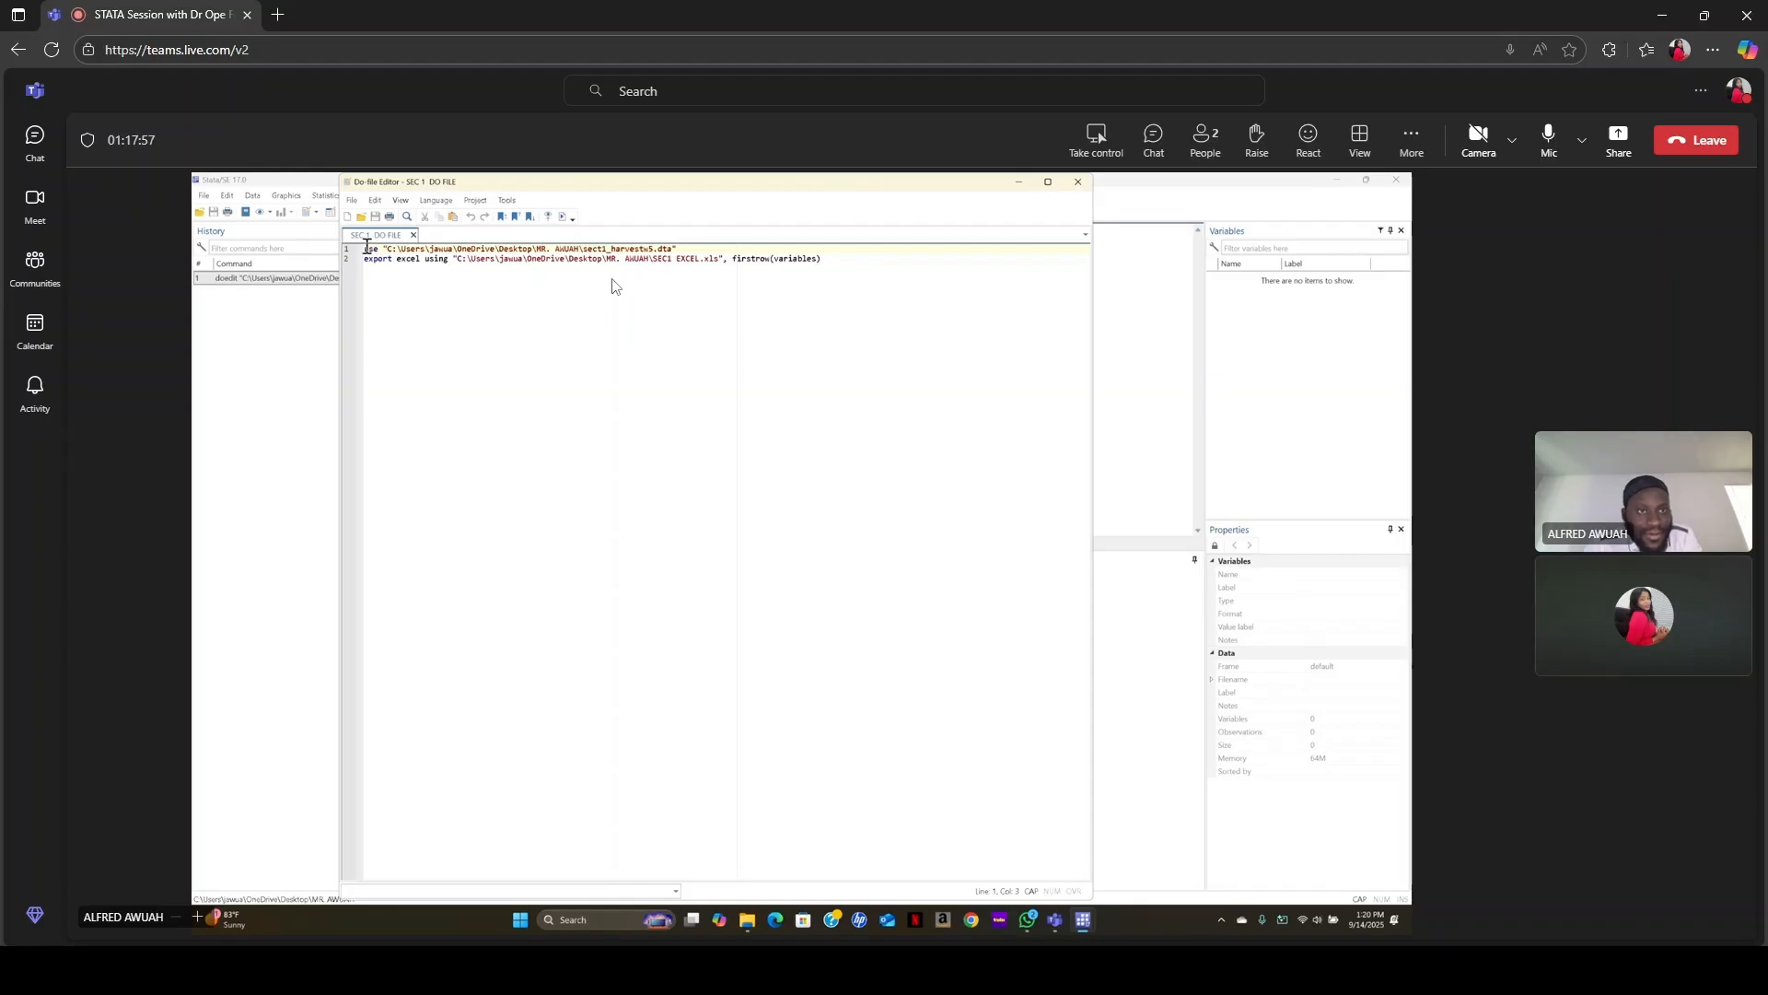
# - Execute only the use command line of the do-file to load sect1_harvestw5
pyautogui.moveTo(366, 247); pyautogui.dragTo(676, 247)
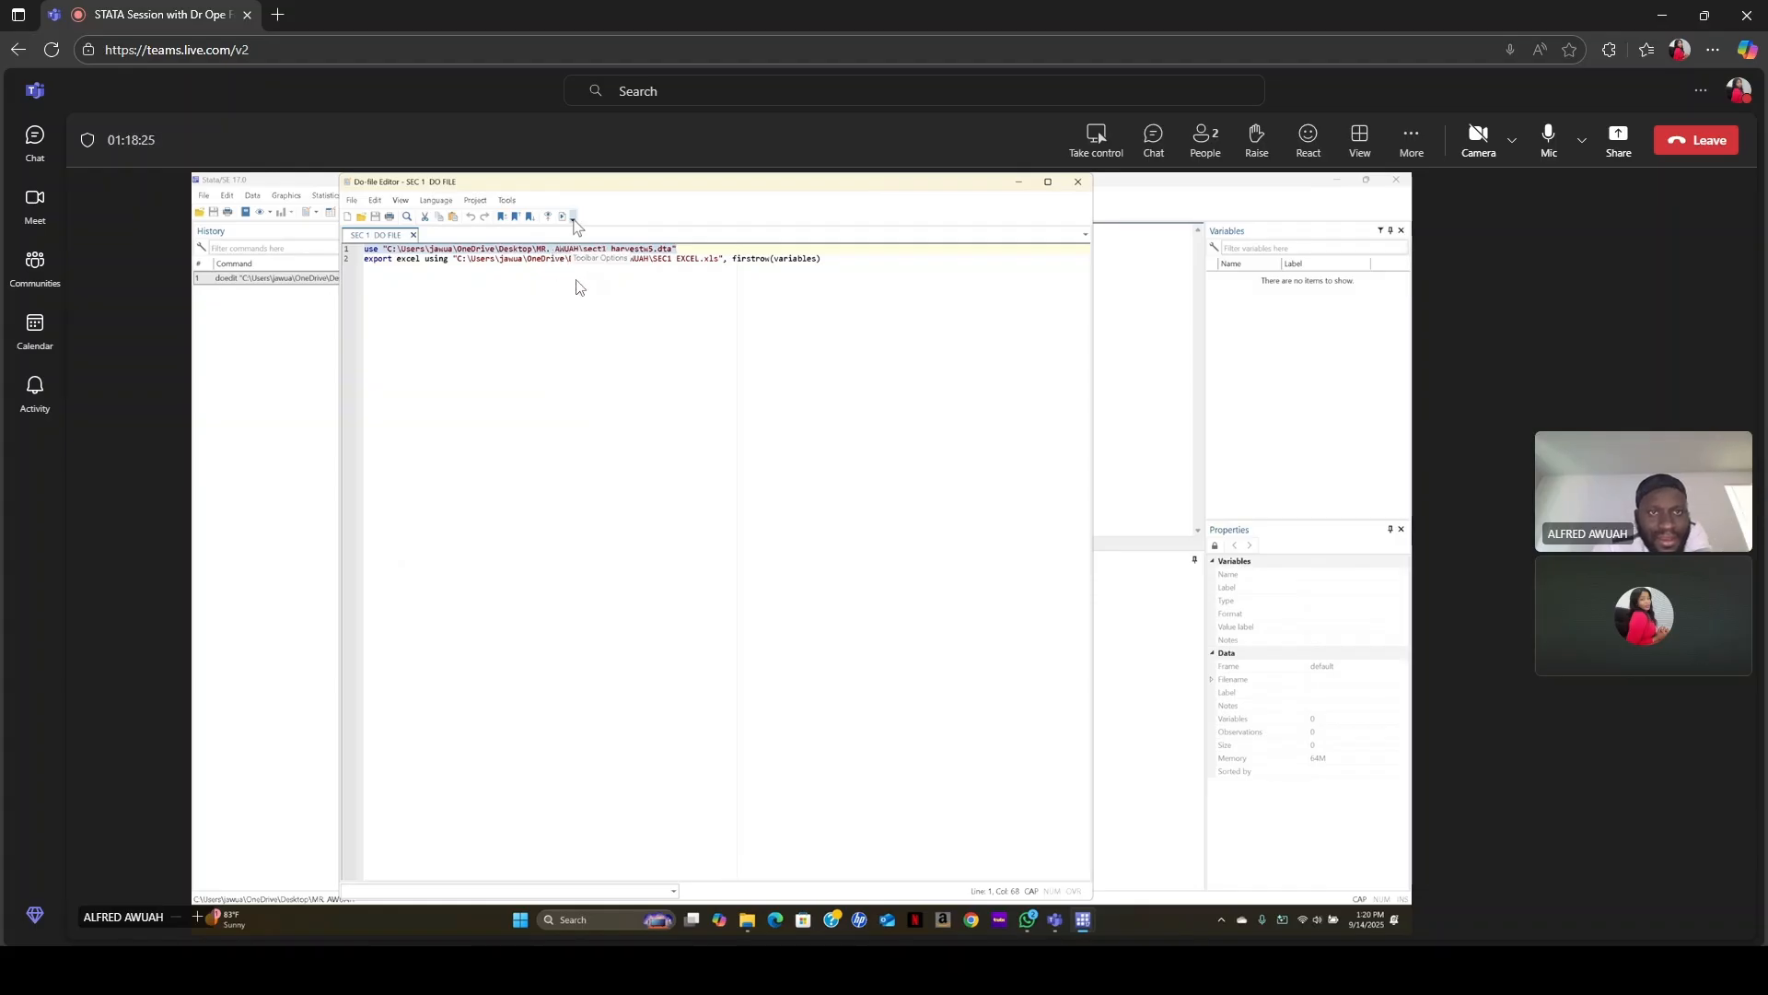
pyautogui.click(563, 219)
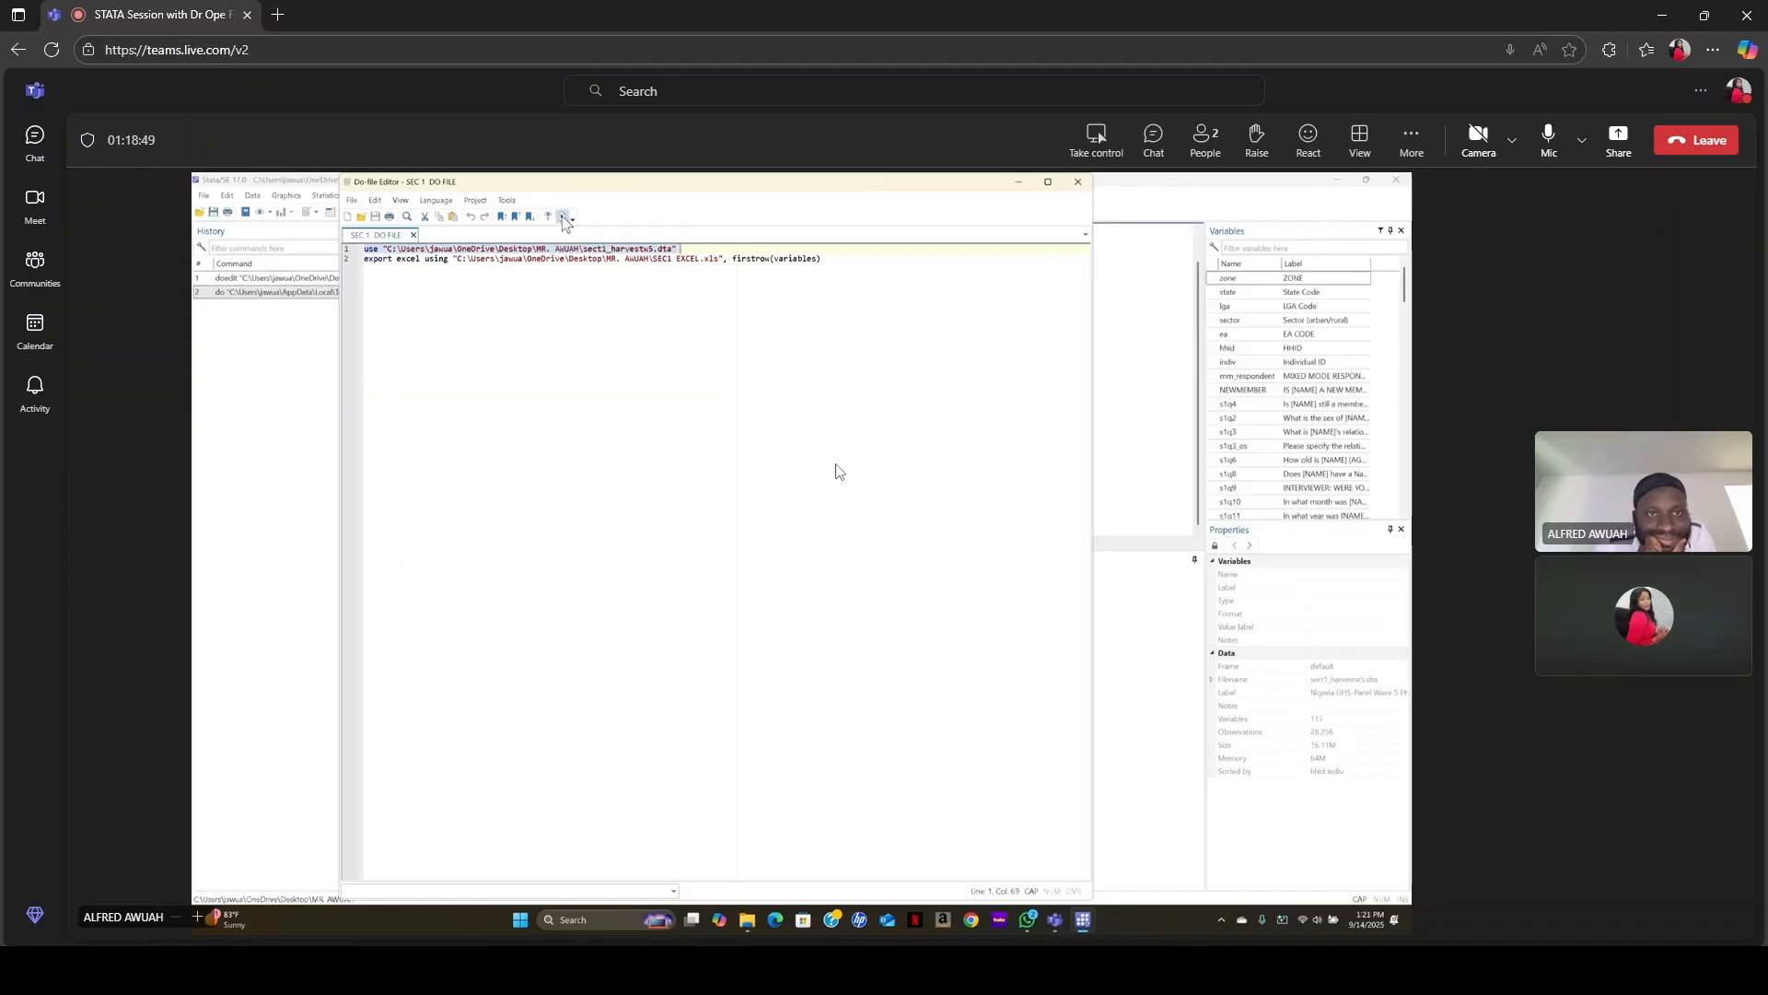
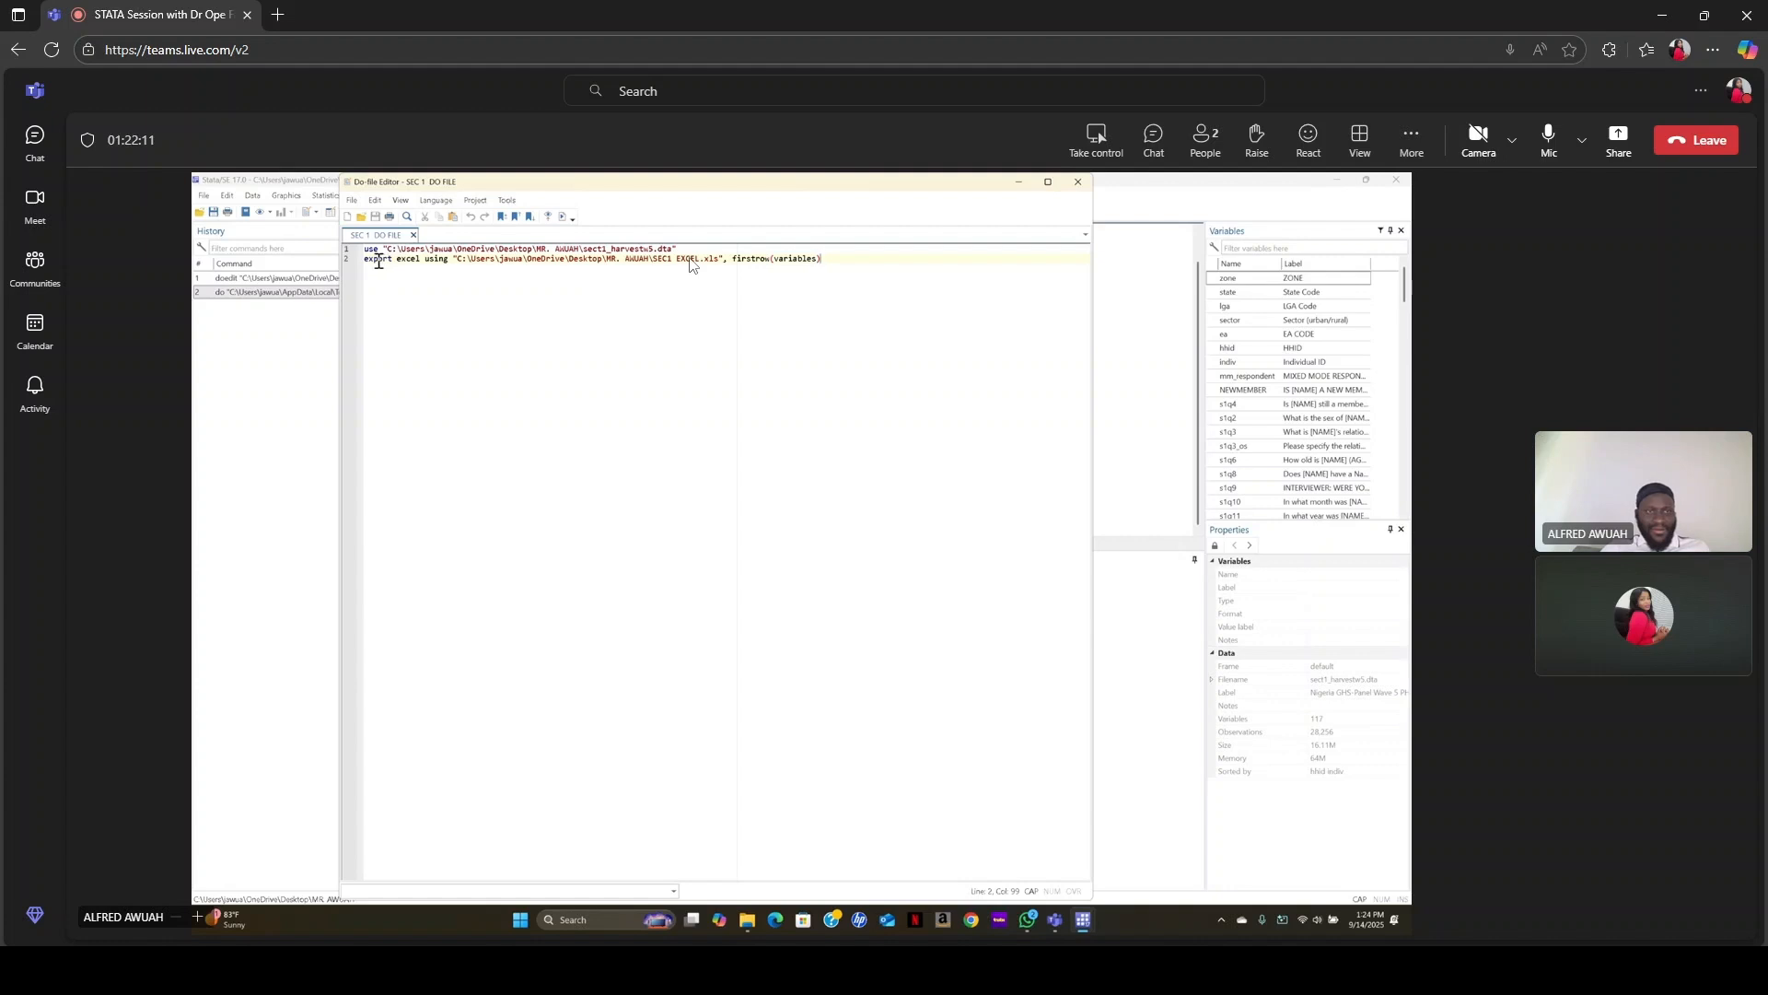
# - Change the do-file's export command to target SEC1 EXCEL2.xls and save the changes to SEC 1 DO FILE
pyautogui.click(373, 261)
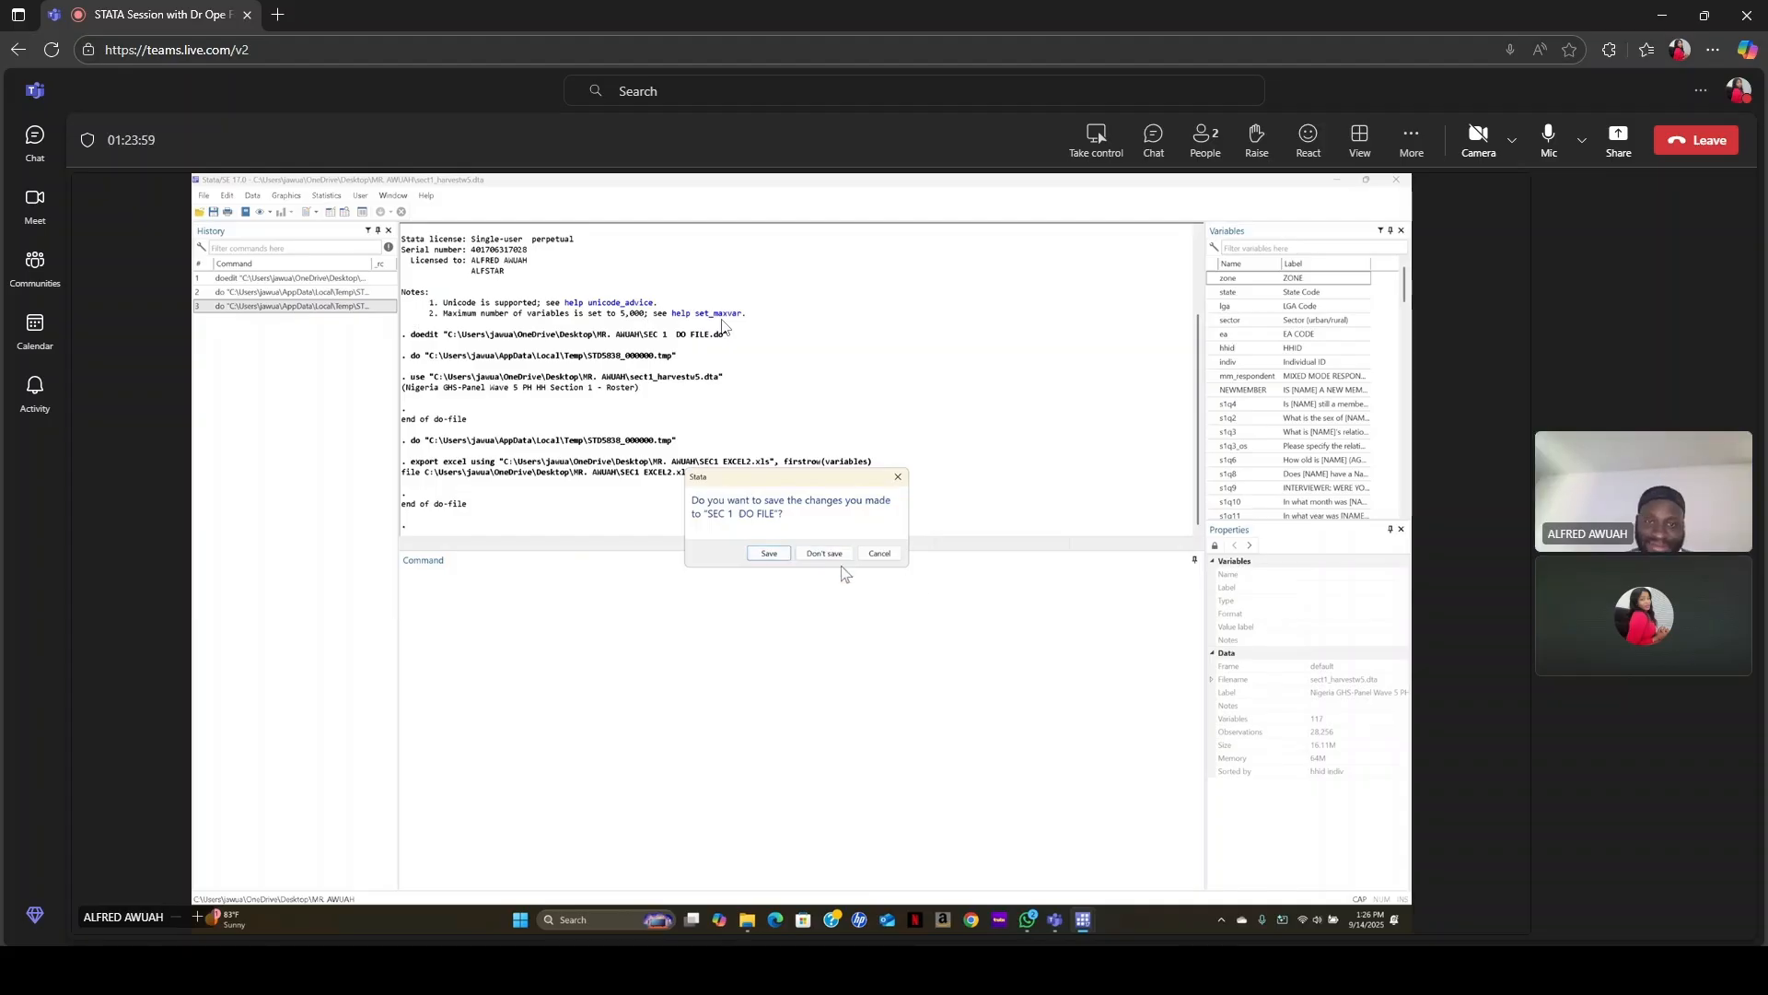
pyautogui.click(770, 554)
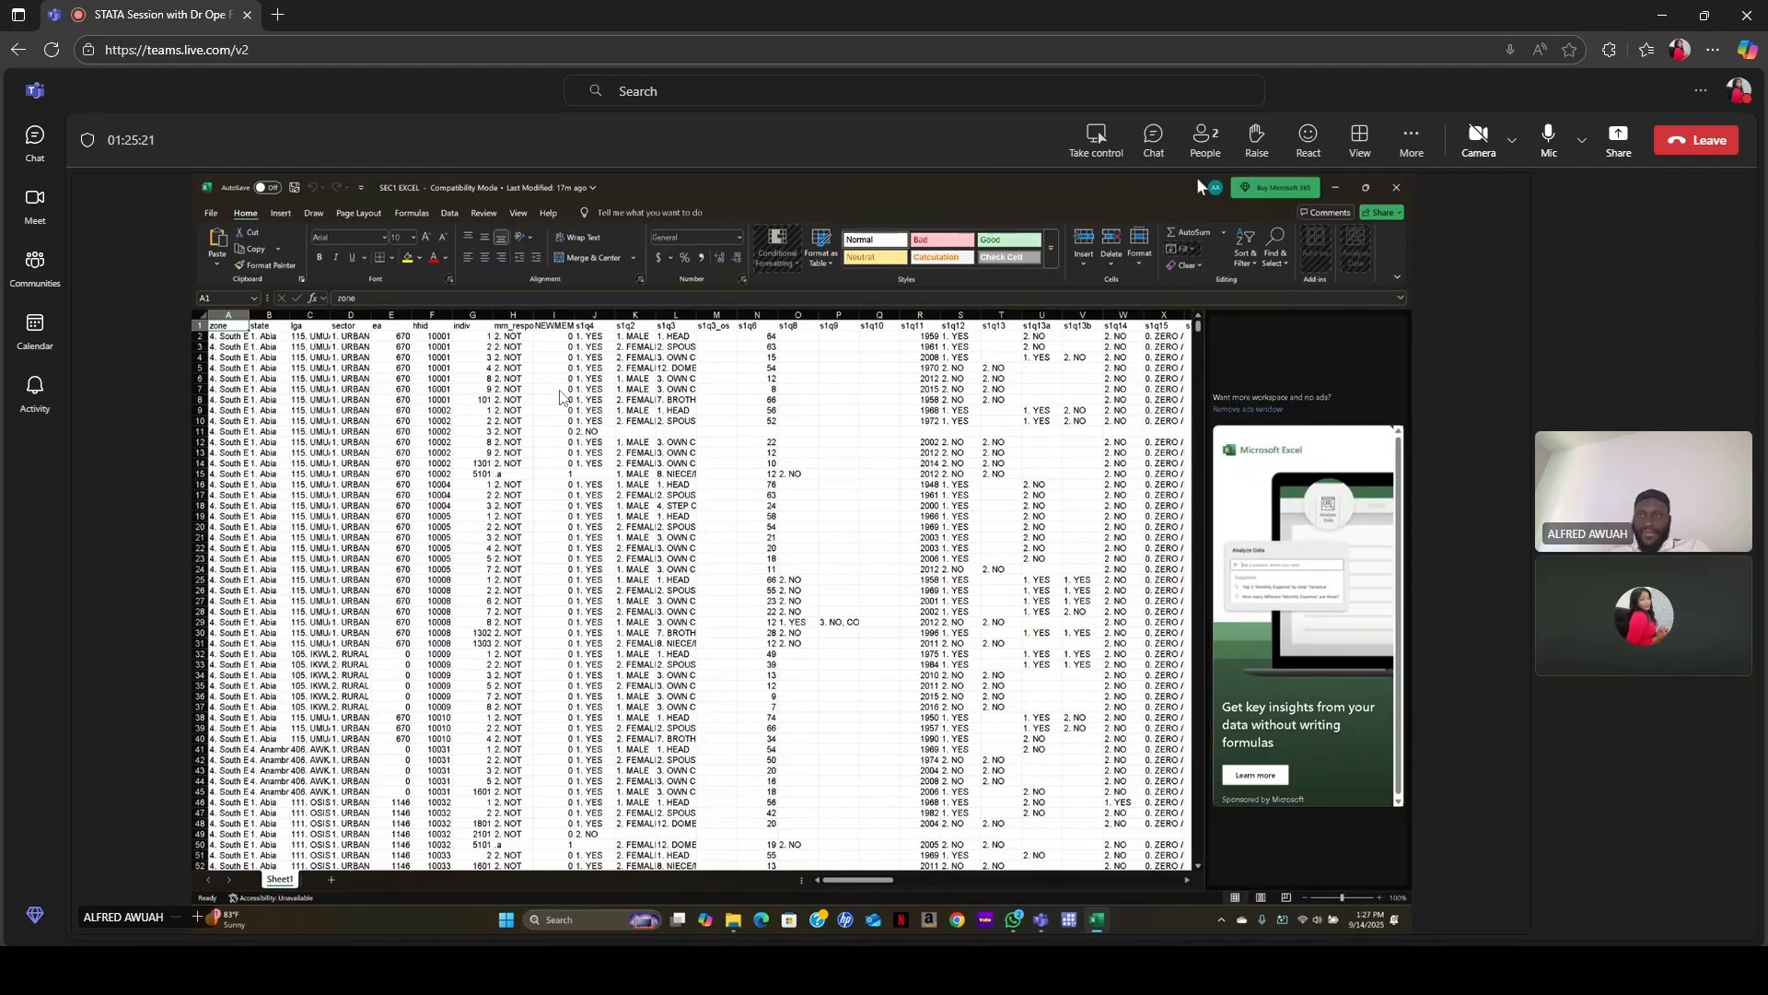
# - Examine the household records in the SEC1 EXCEL workbook from the first rows down to the rows near the end
pyautogui.click(1362, 188)
pyautogui.moveTo(1185, 313)
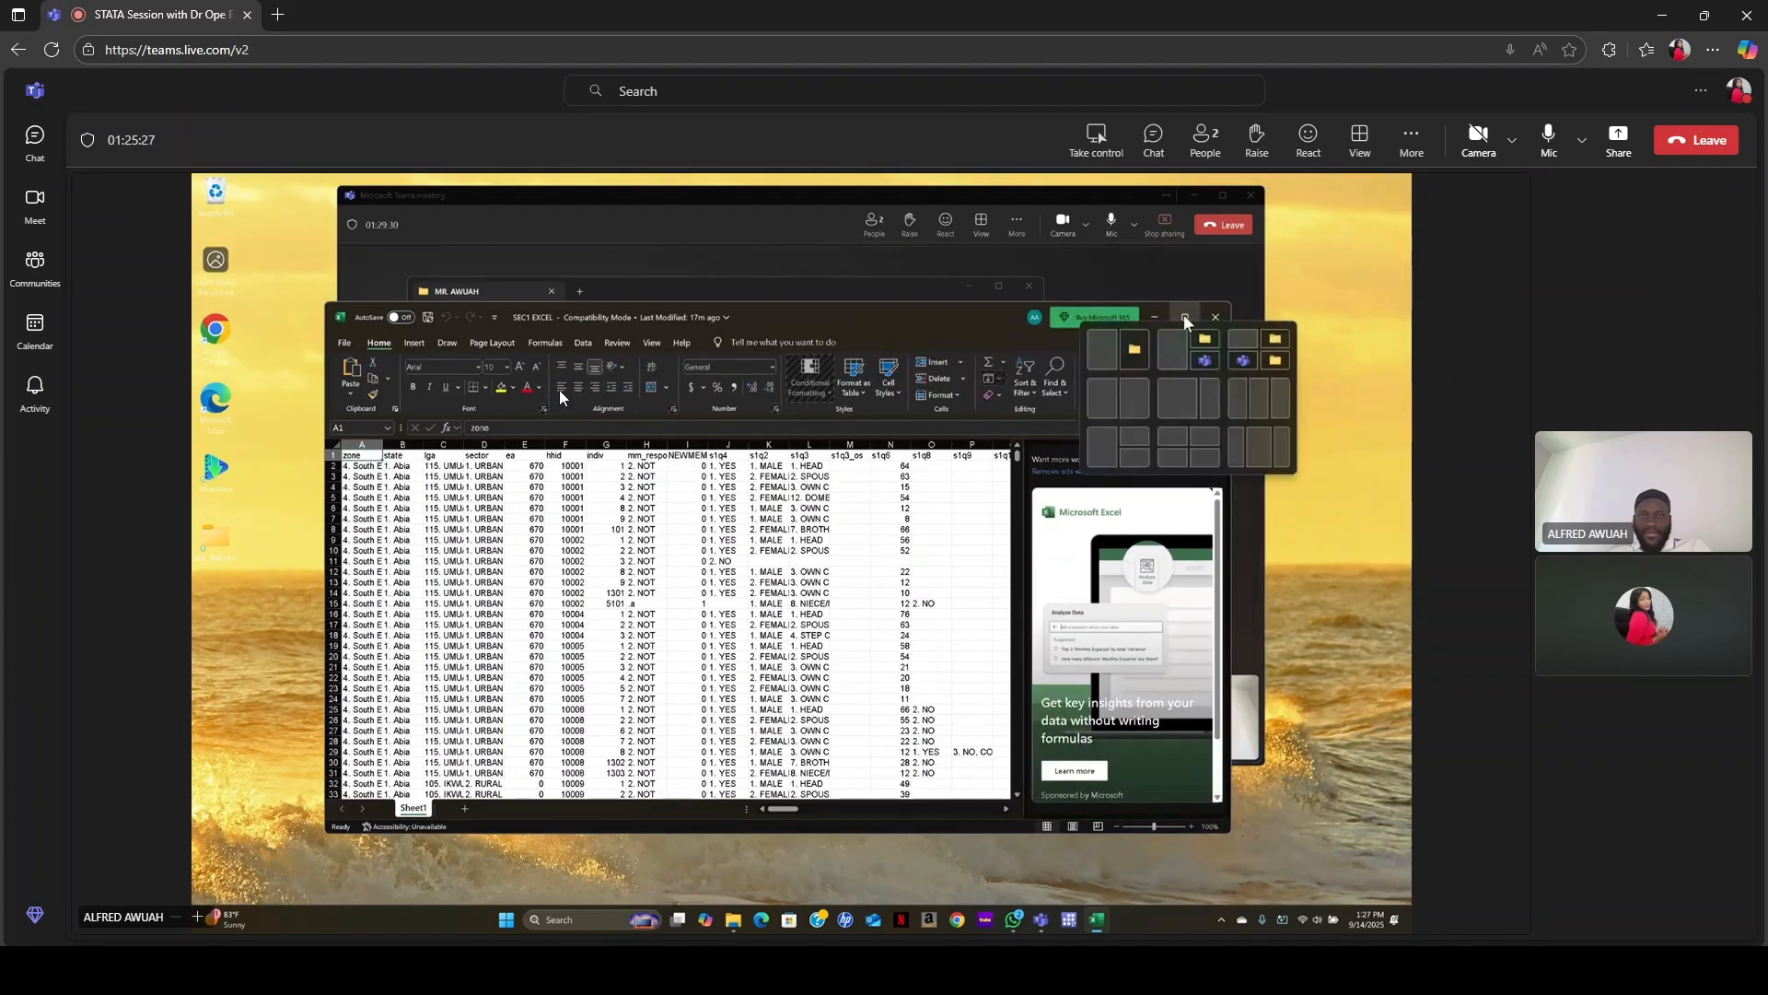
pyautogui.click(1184, 316)
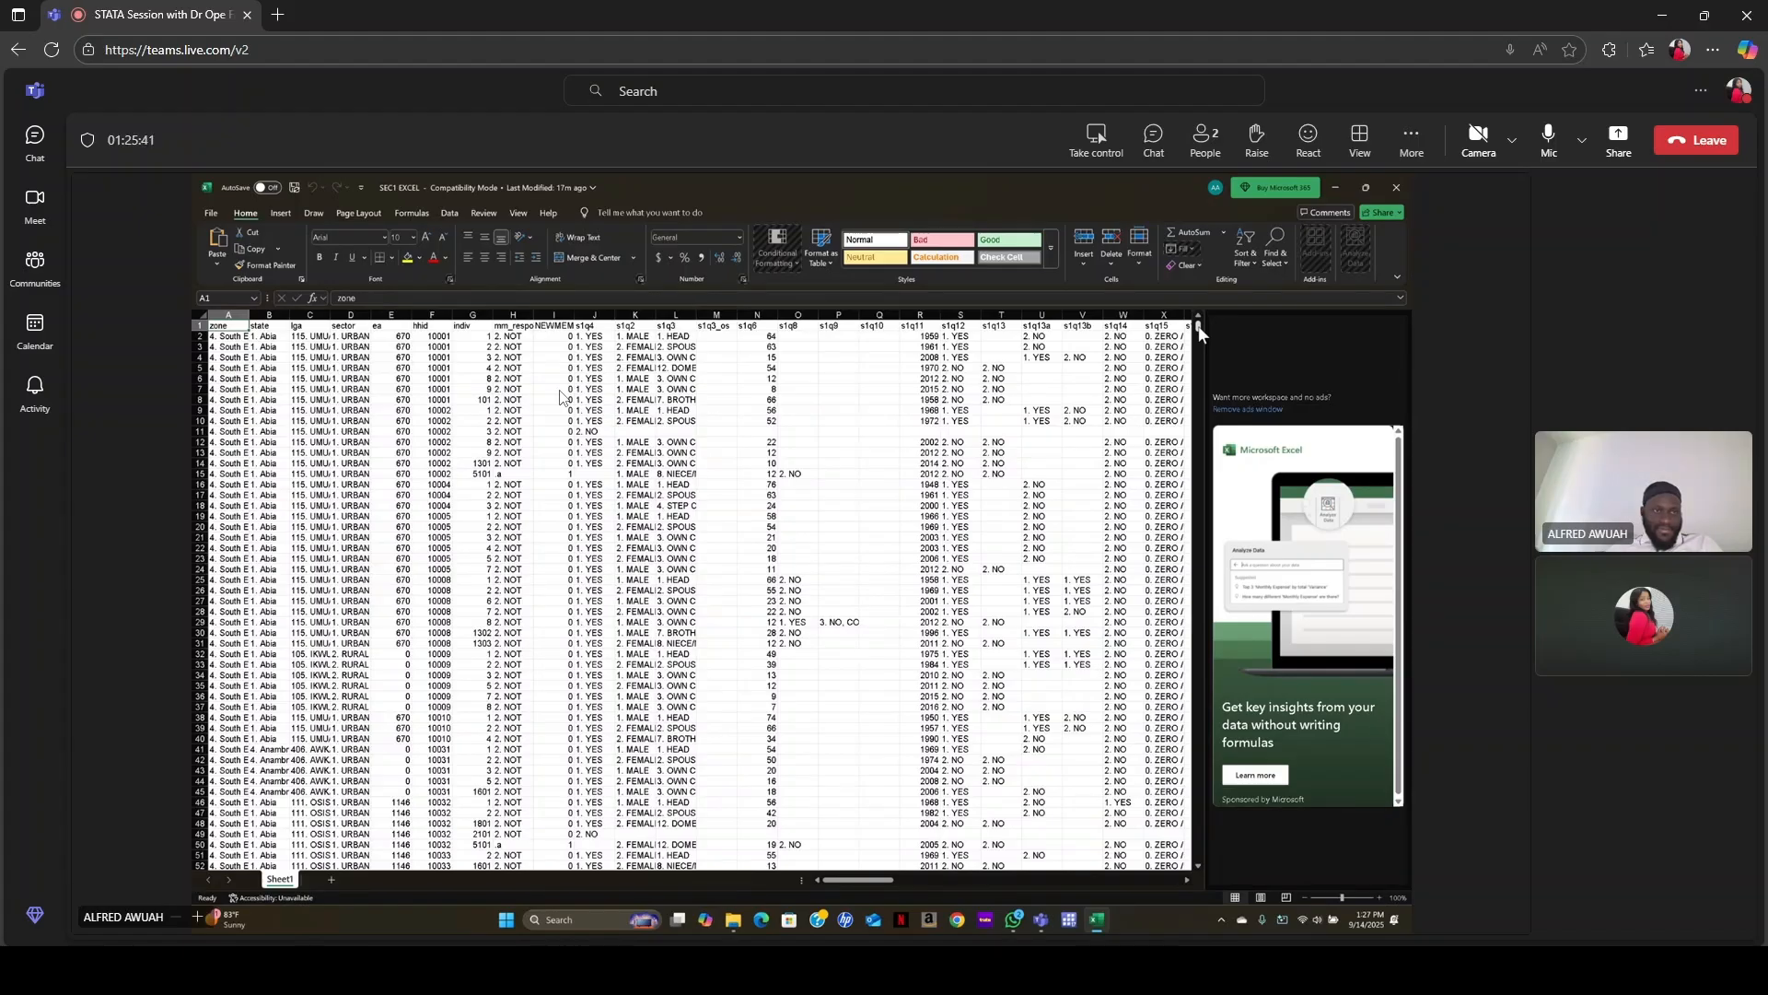
pyautogui.moveTo(1200, 333); pyautogui.dragTo(1192, 396)
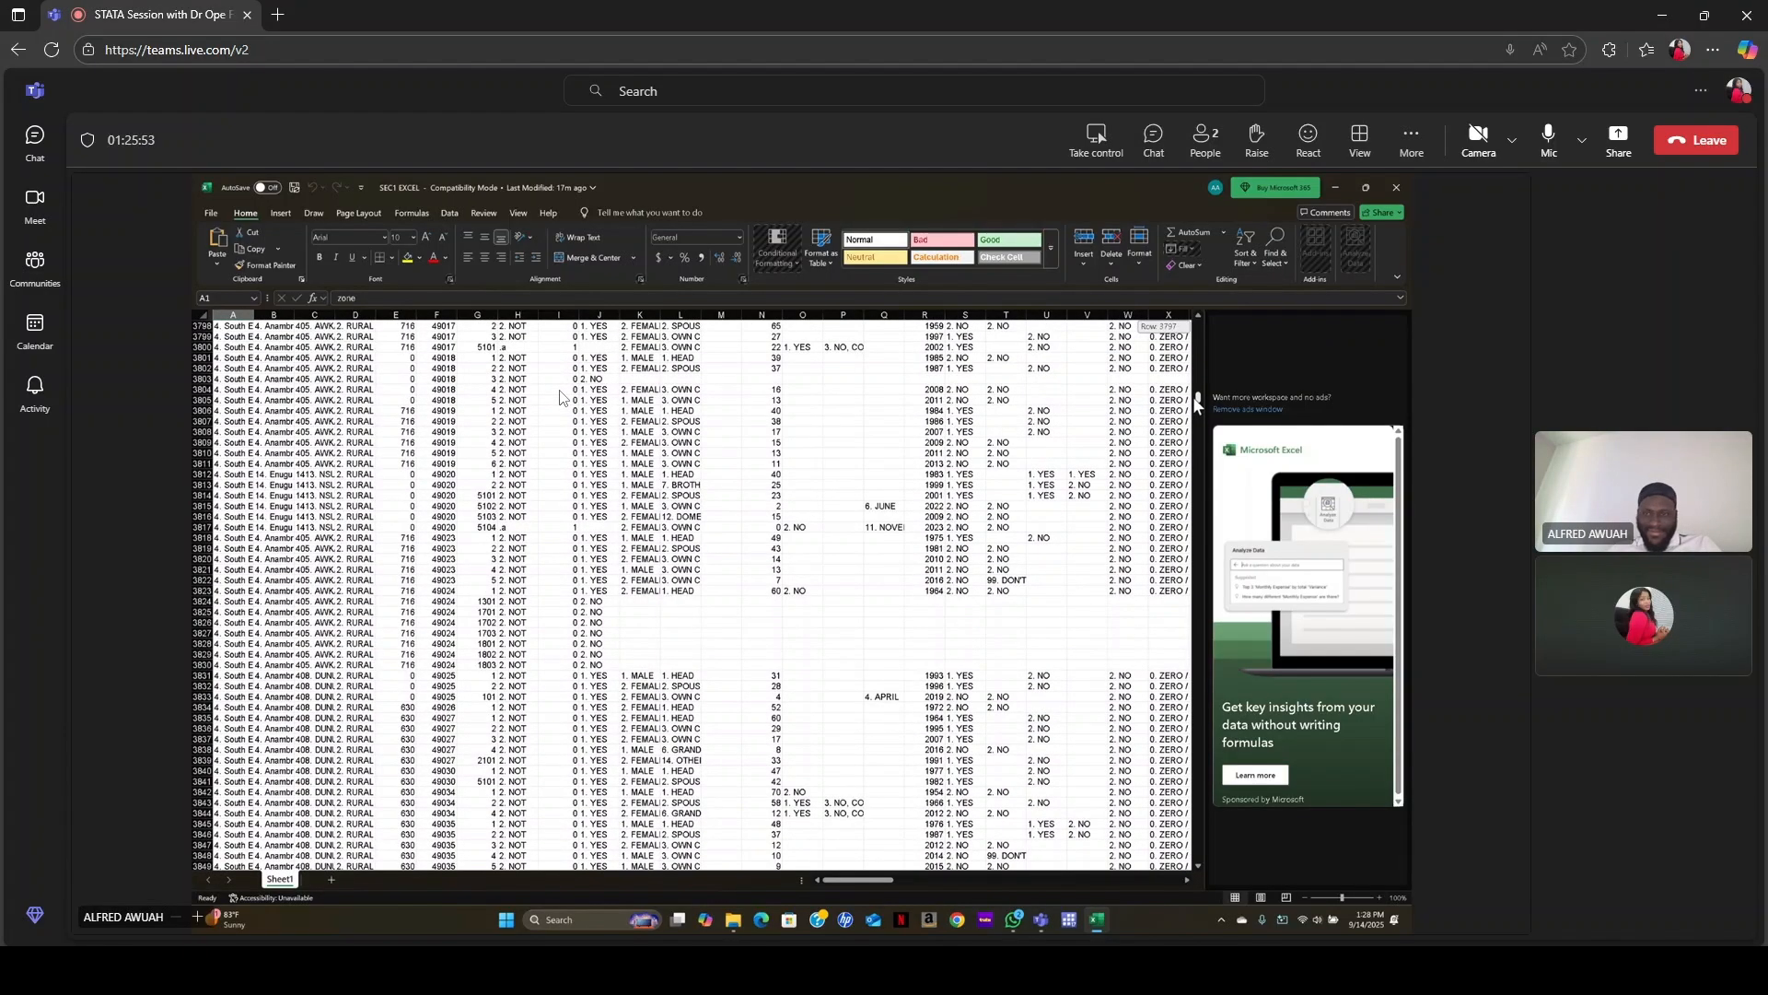
pyautogui.moveTo(1192, 396); pyautogui.dragTo(1200, 329)
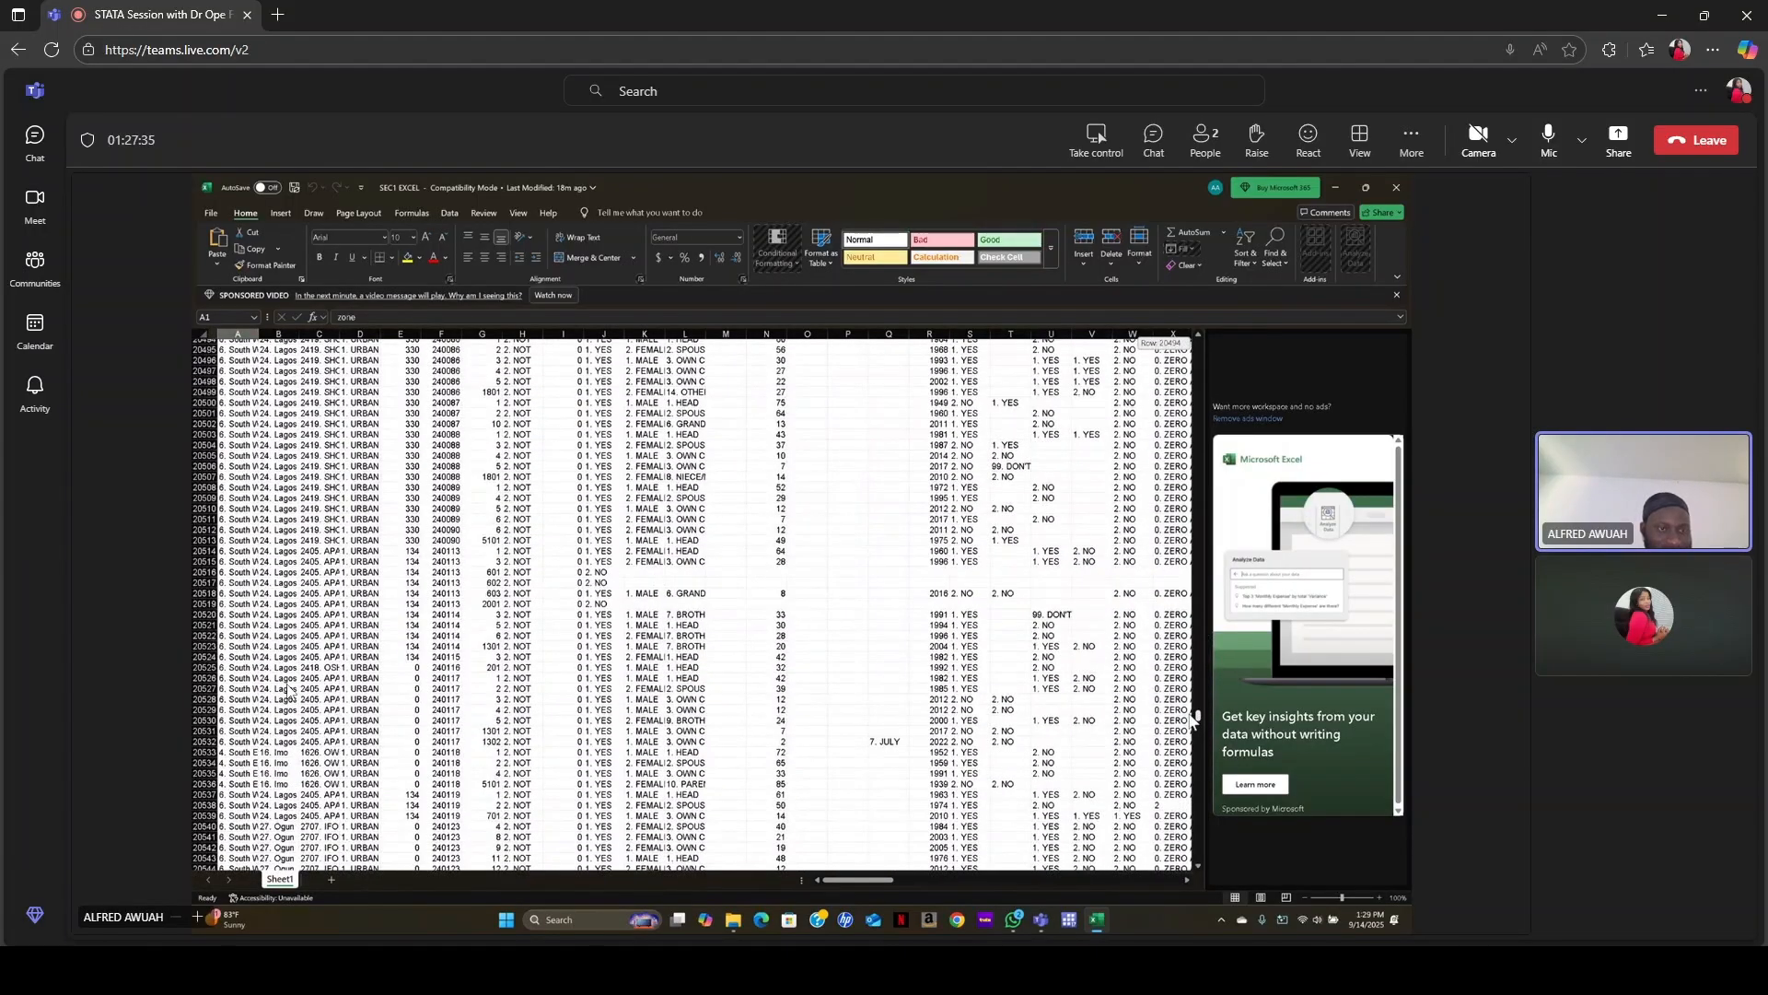
pyautogui.moveTo(1197, 718); pyautogui.dragTo(1198, 801)
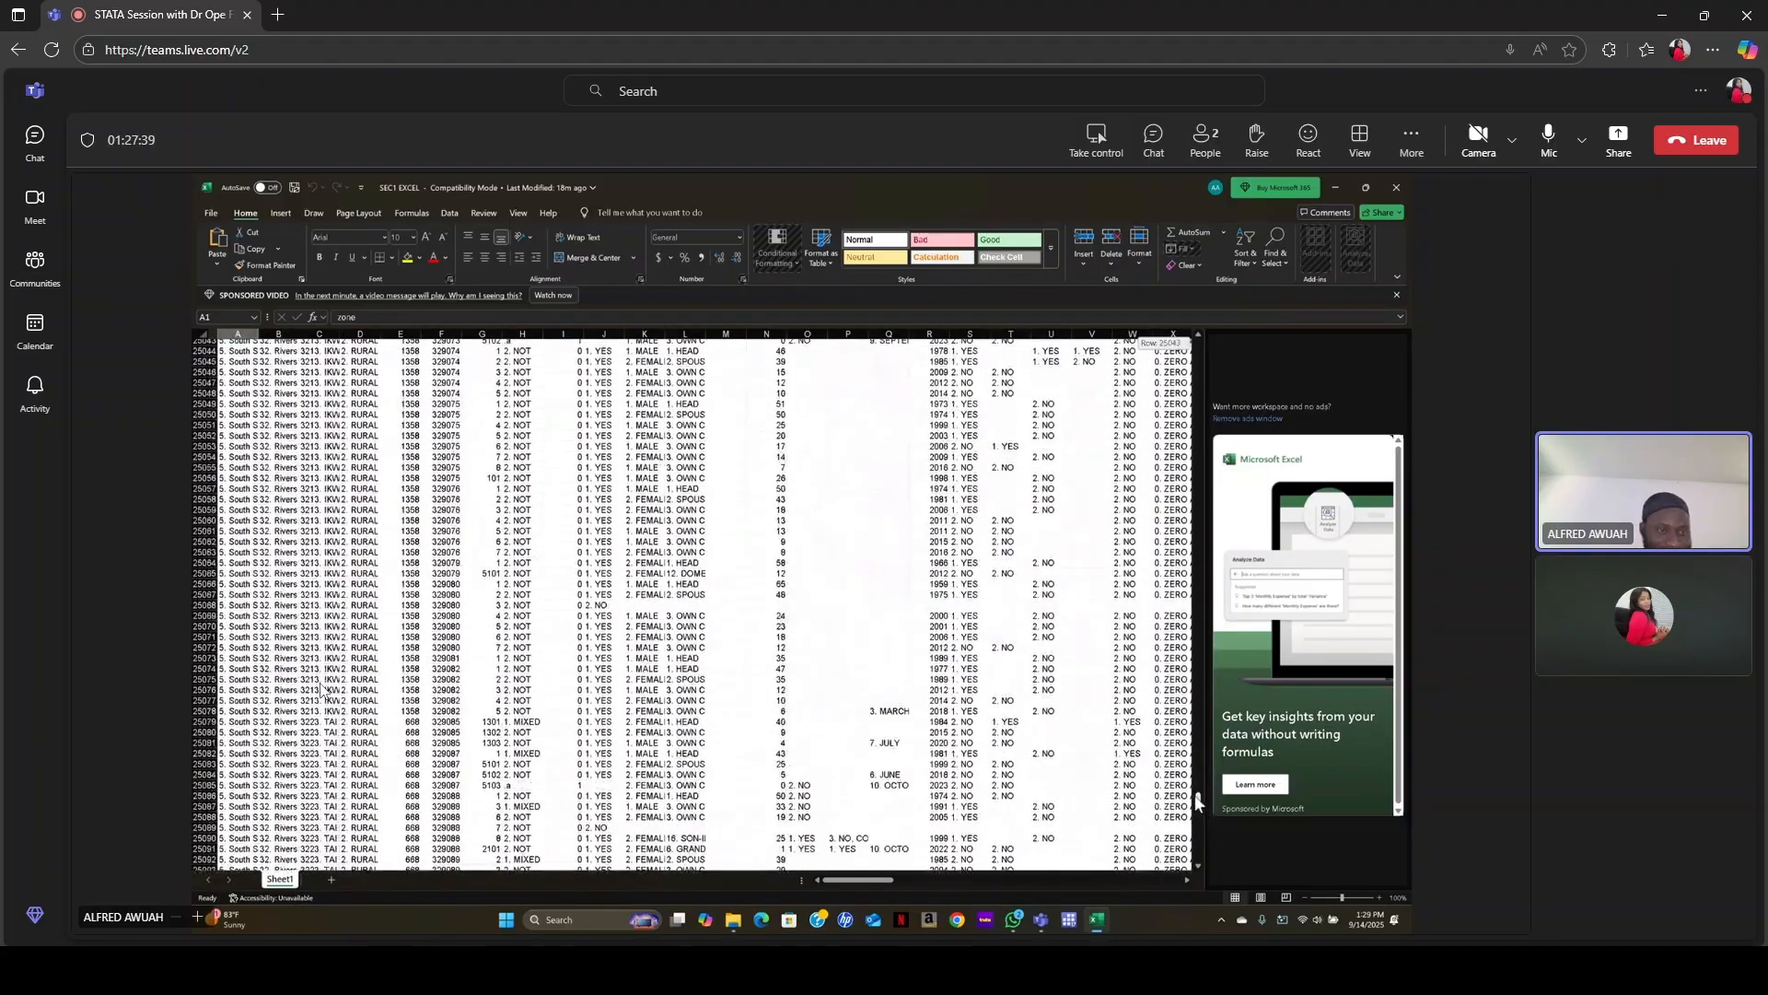
pyautogui.moveTo(1198, 801)
pyautogui.mouseDown()
pyautogui.moveTo(1200, 858)
pyautogui.moveTo(1201, 777)
pyautogui.moveTo(1200, 829)
pyautogui.mouseUp()
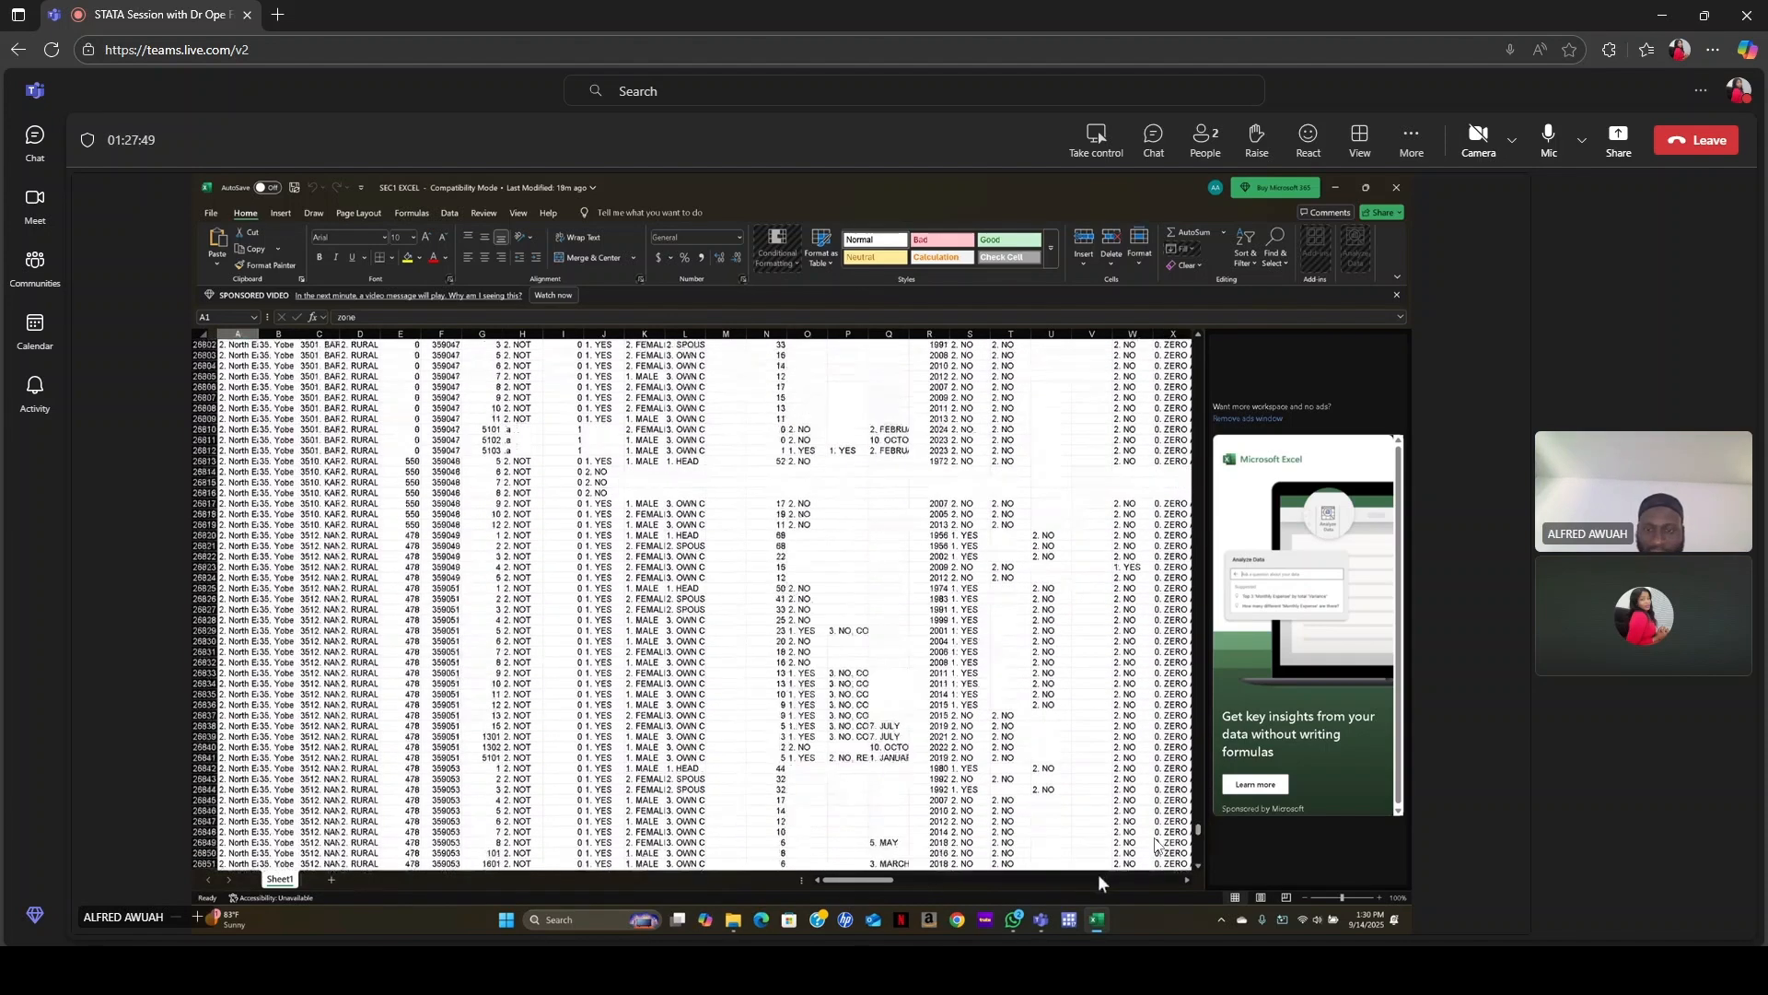
# - Examine the remaining survey columns of the SEC1 EXCEL sheet up to the last ones and return to the earlier columns
pyautogui.click(1185, 878)
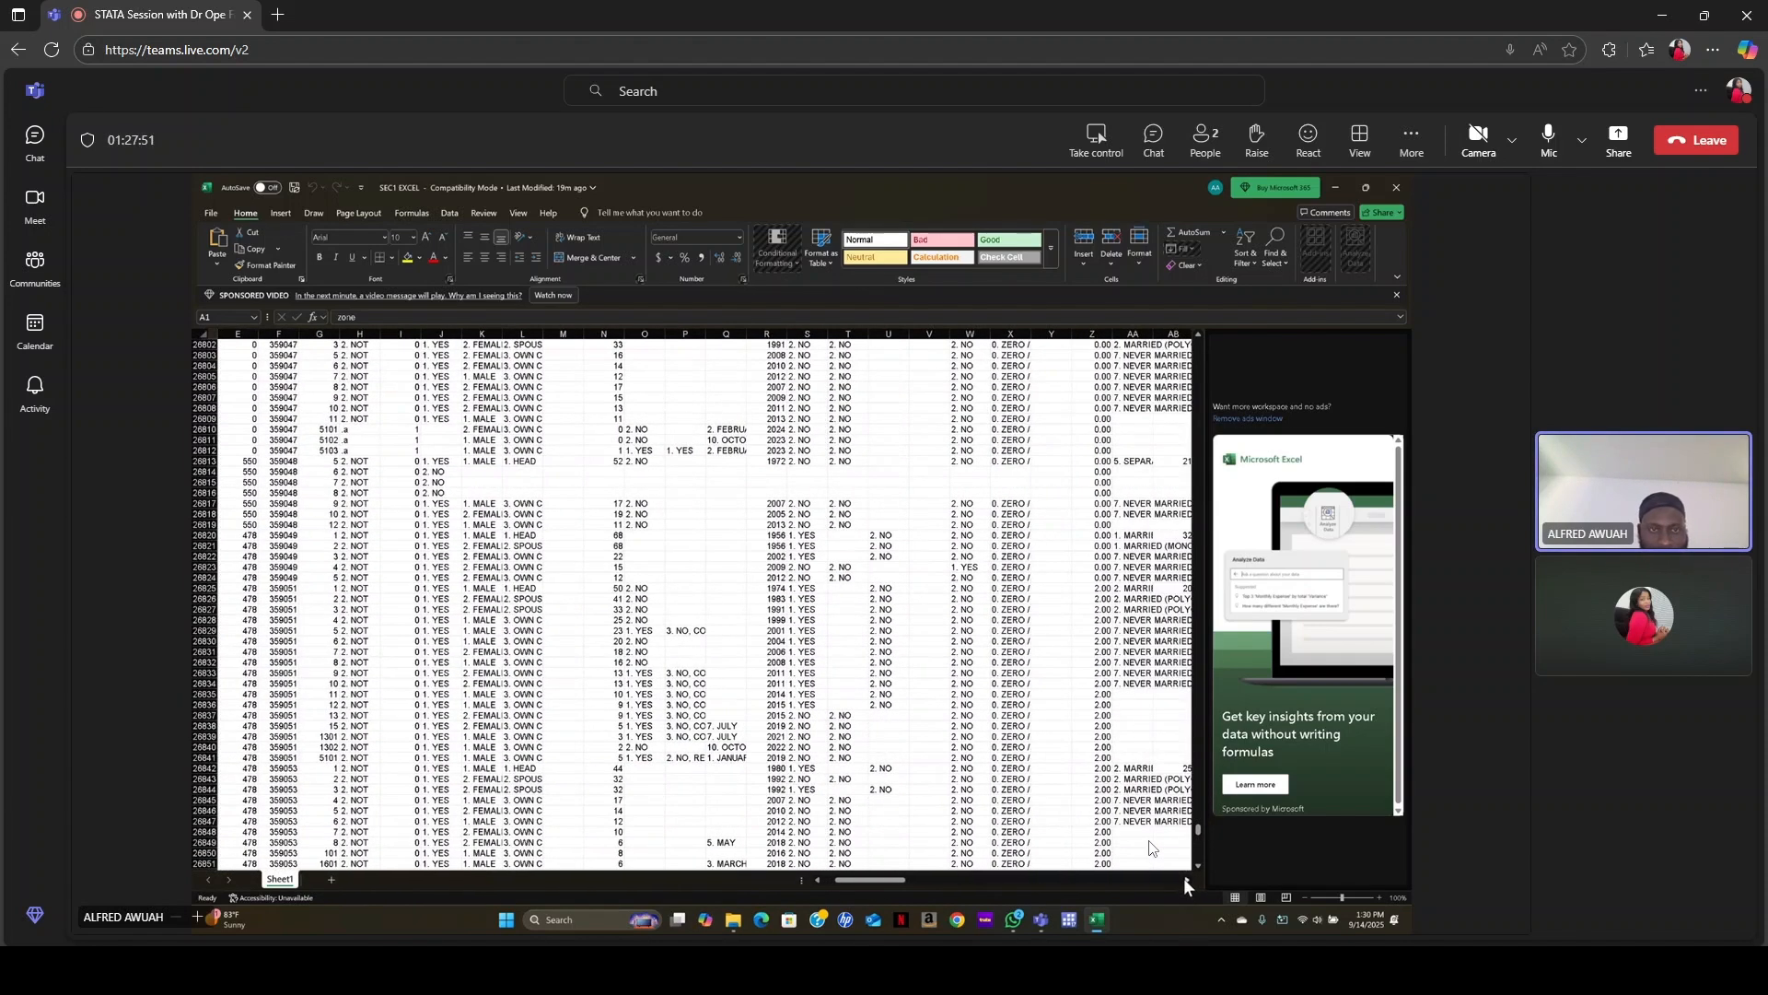
pyautogui.click(1185, 880)
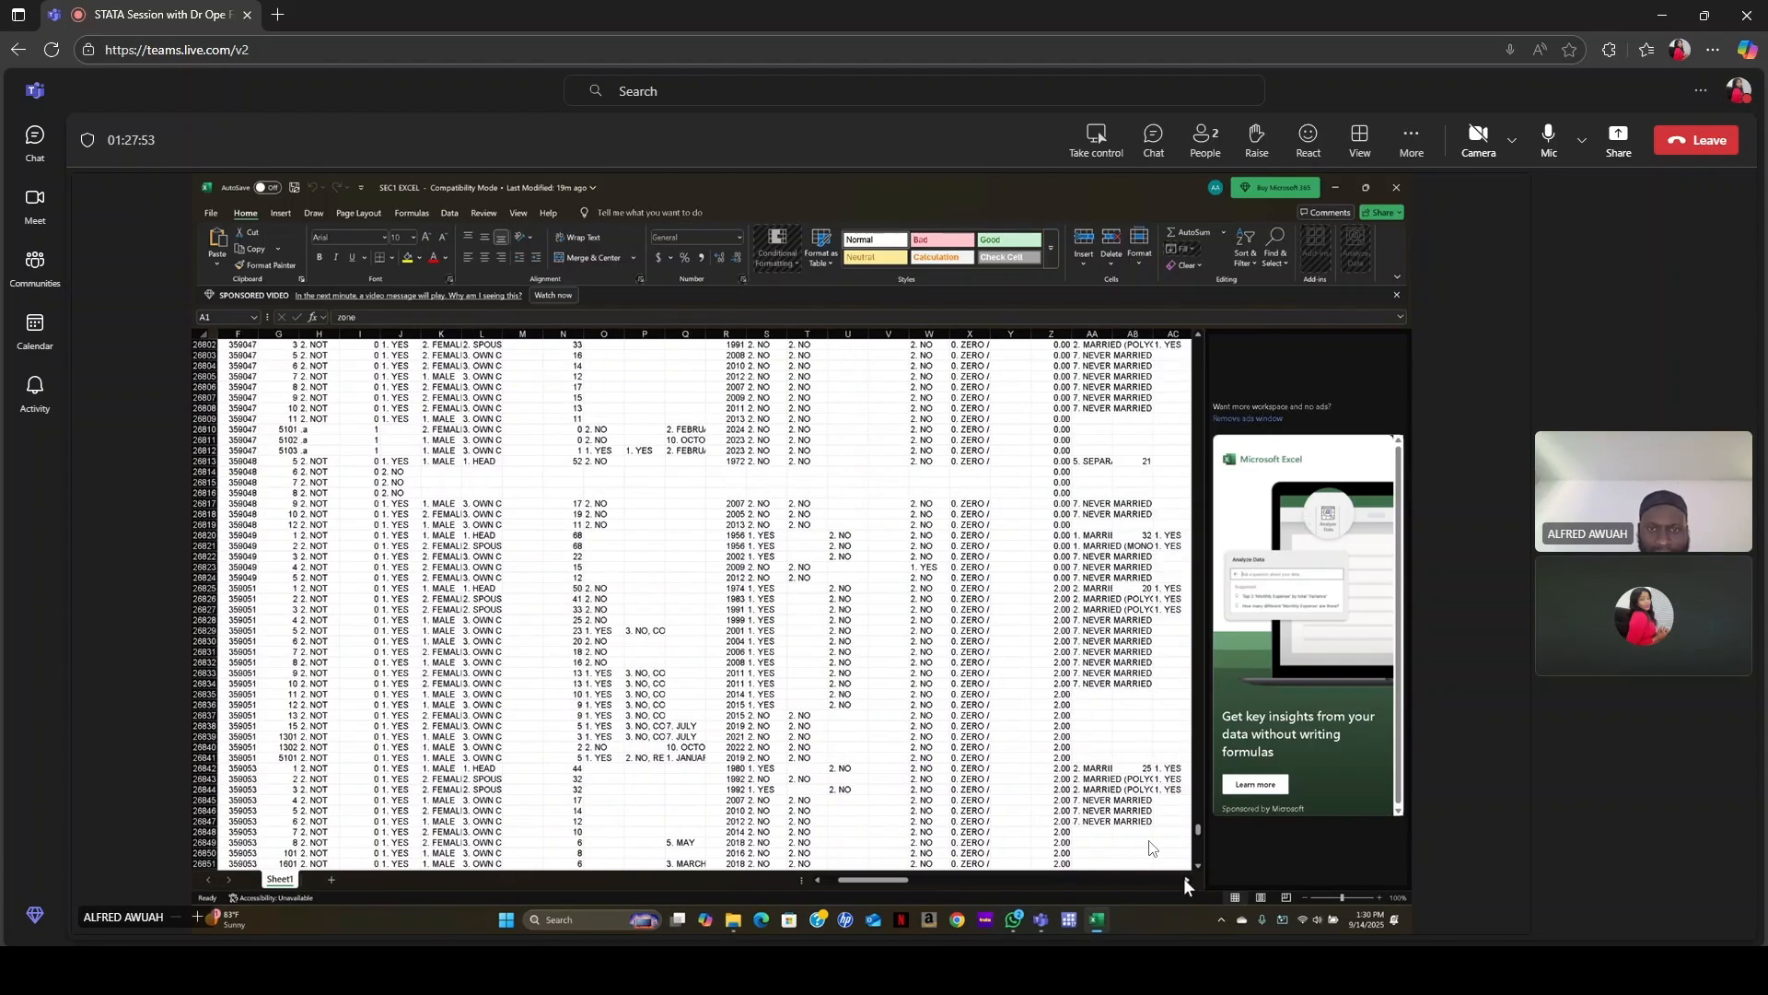
pyautogui.click(1185, 879)
pyautogui.click(1185, 880)
pyautogui.click(1186, 880)
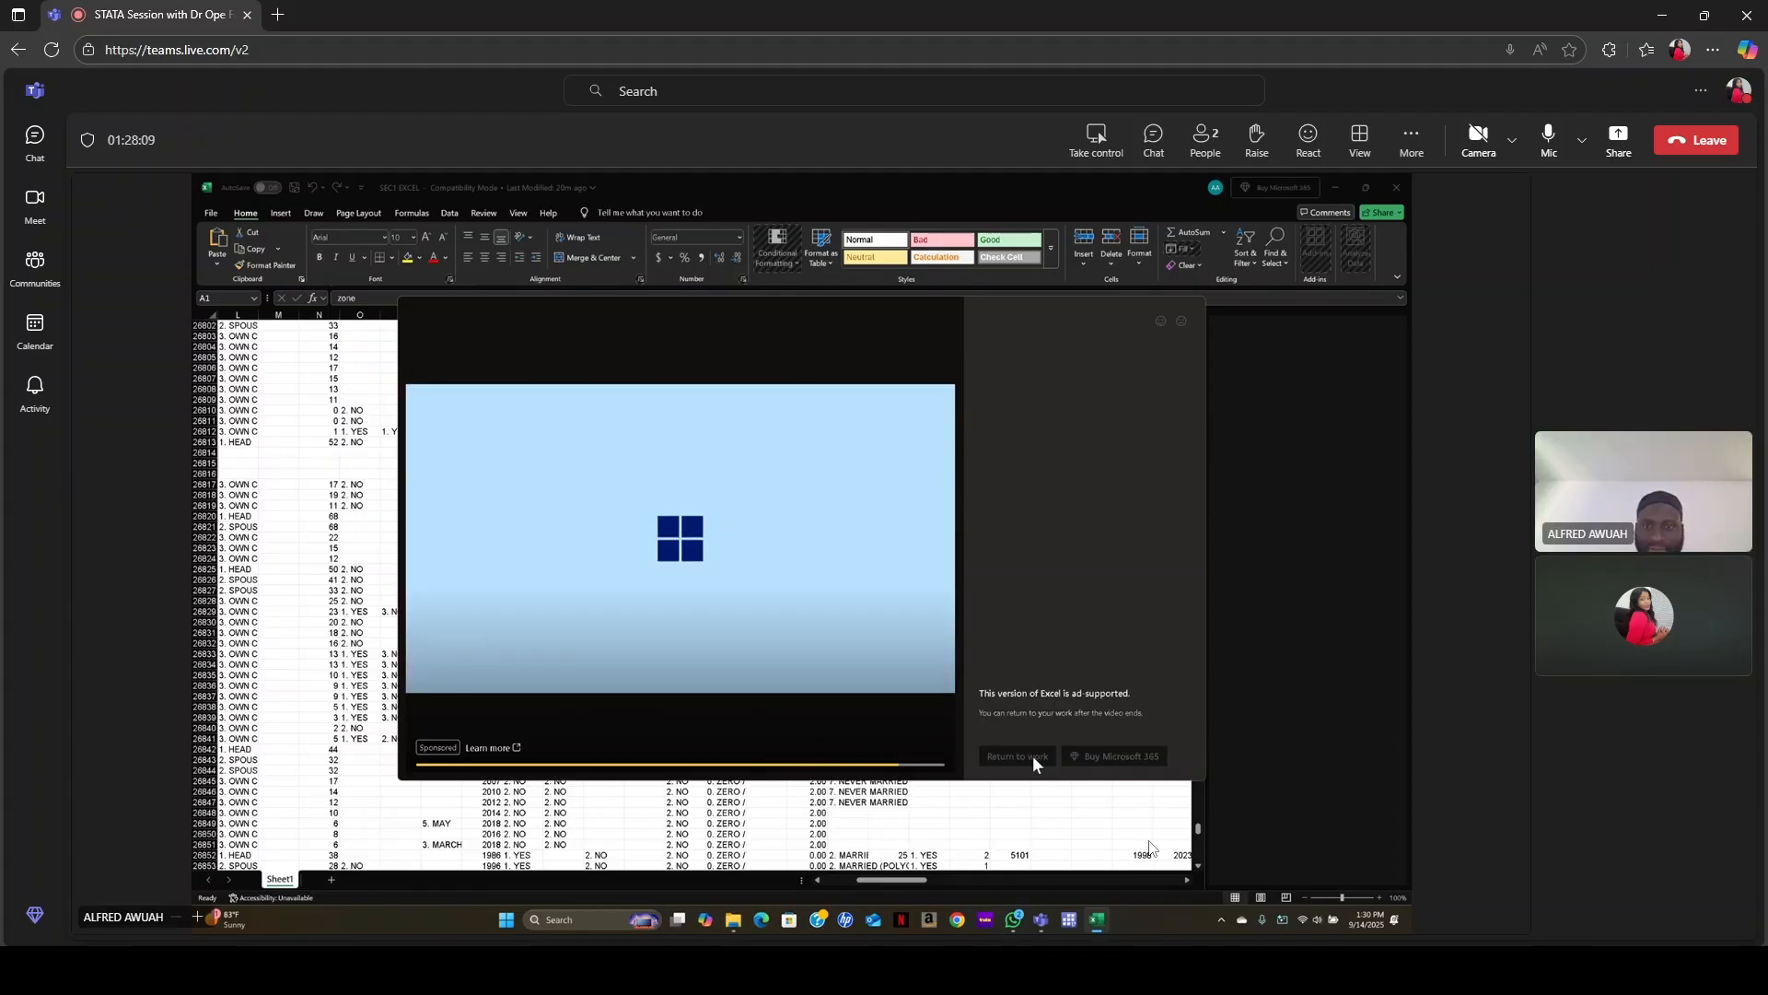
pyautogui.click(1033, 761)
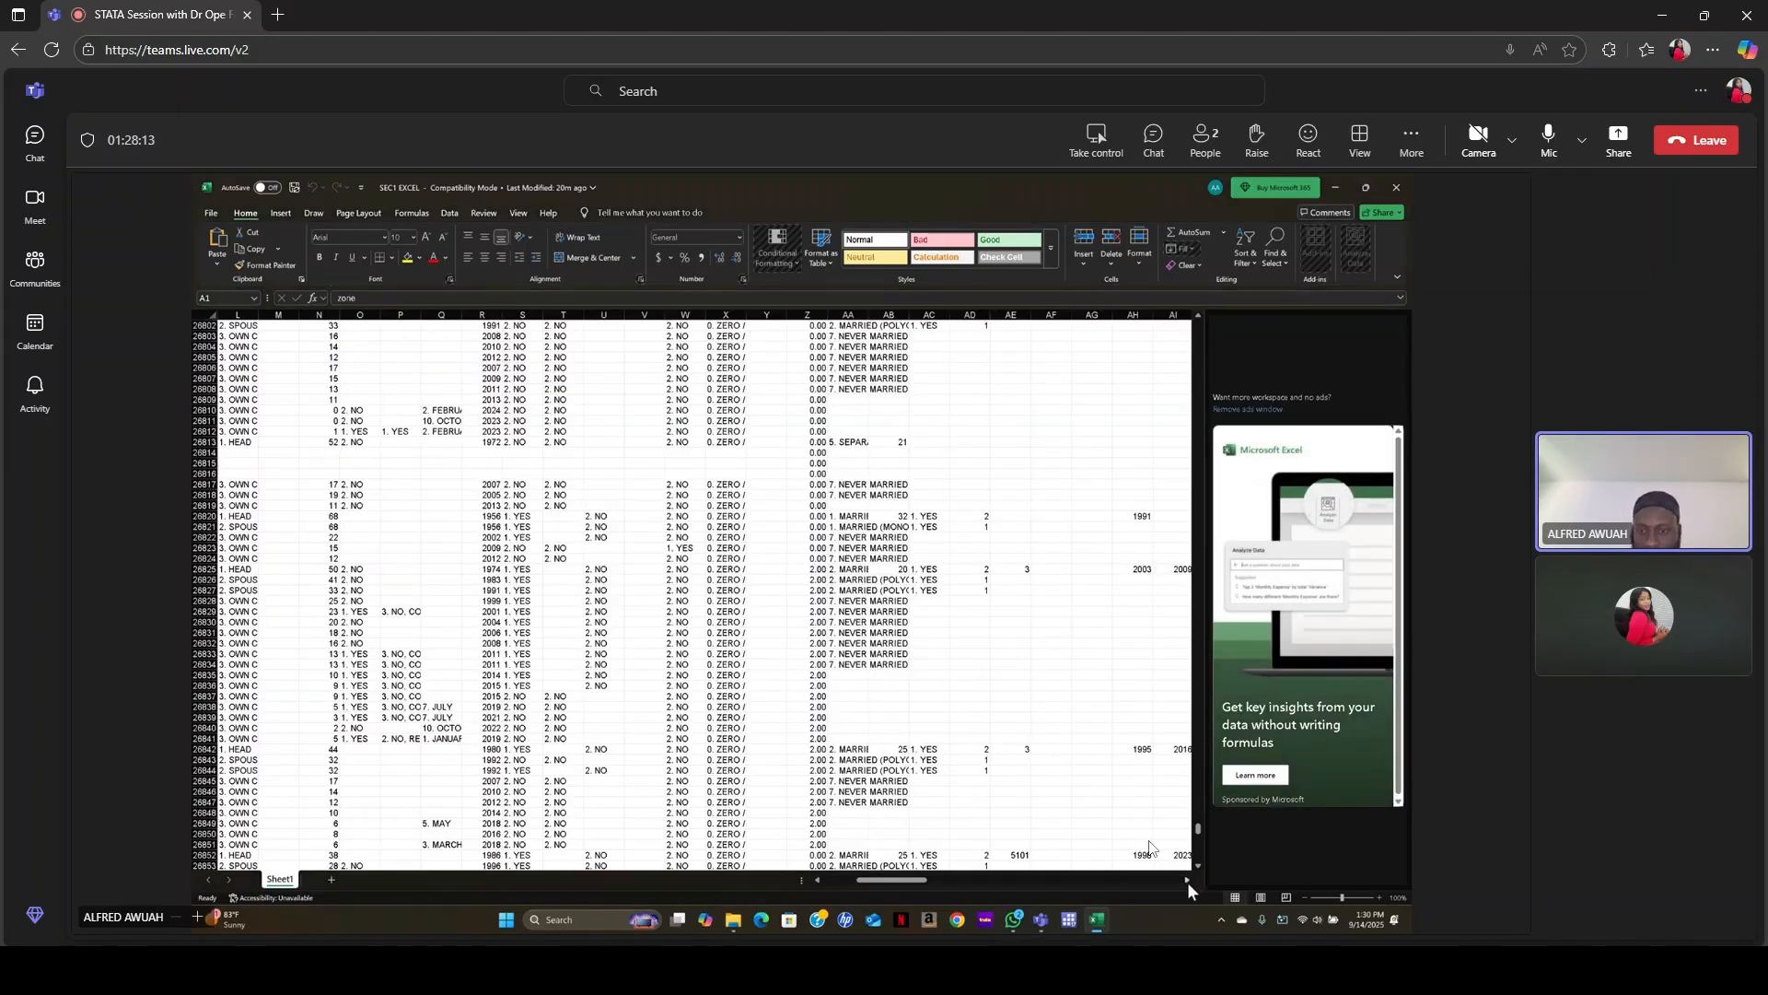
pyautogui.click(1186, 880)
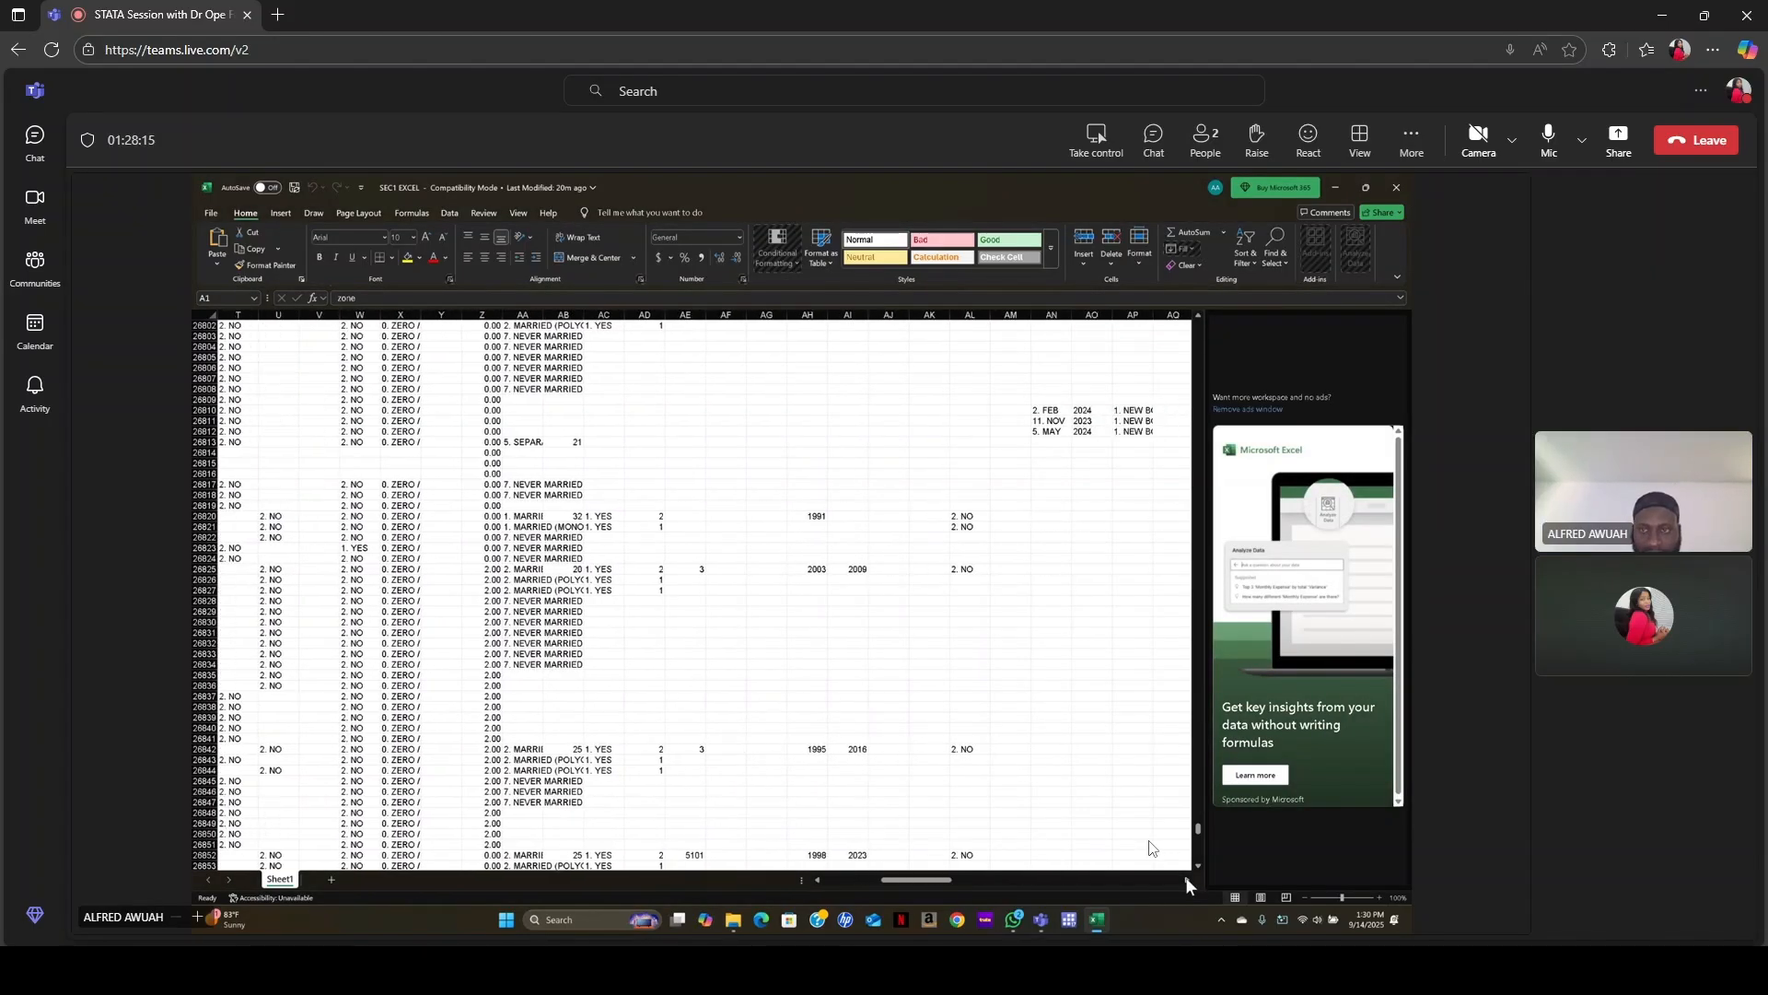
pyautogui.moveTo(1186, 879); pyautogui.dragTo(1186, 880)
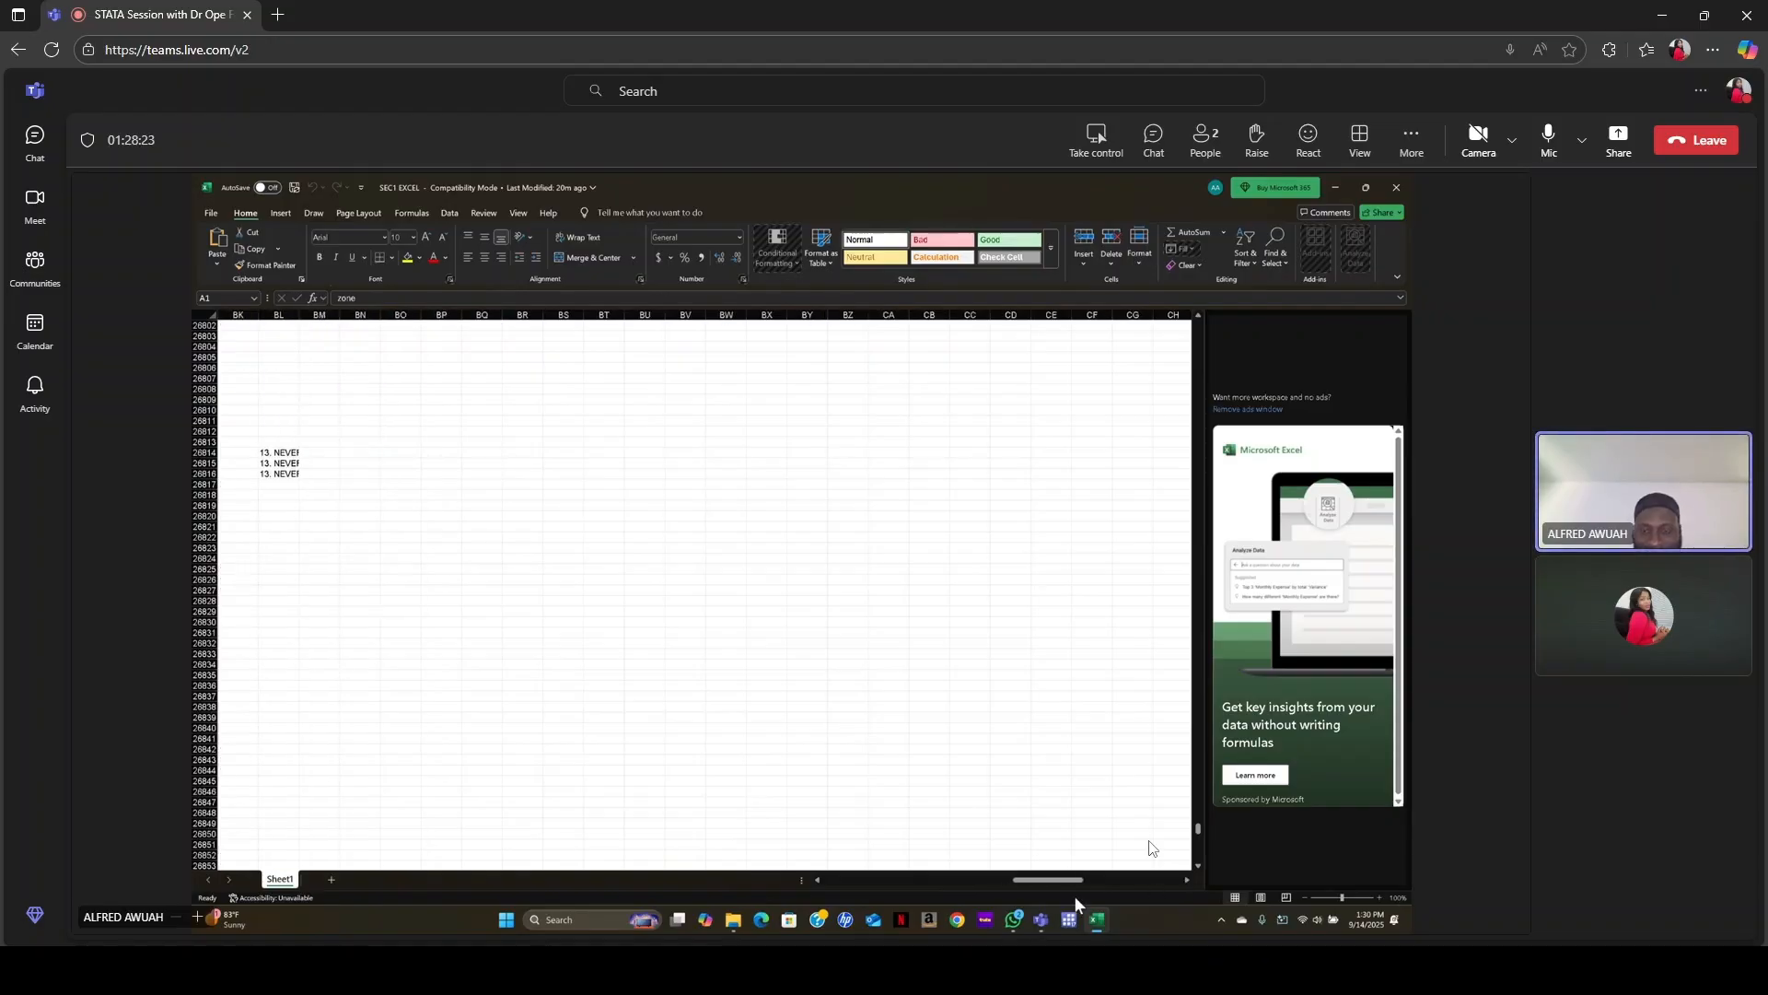
pyautogui.moveTo(1059, 886); pyautogui.dragTo(854, 903)
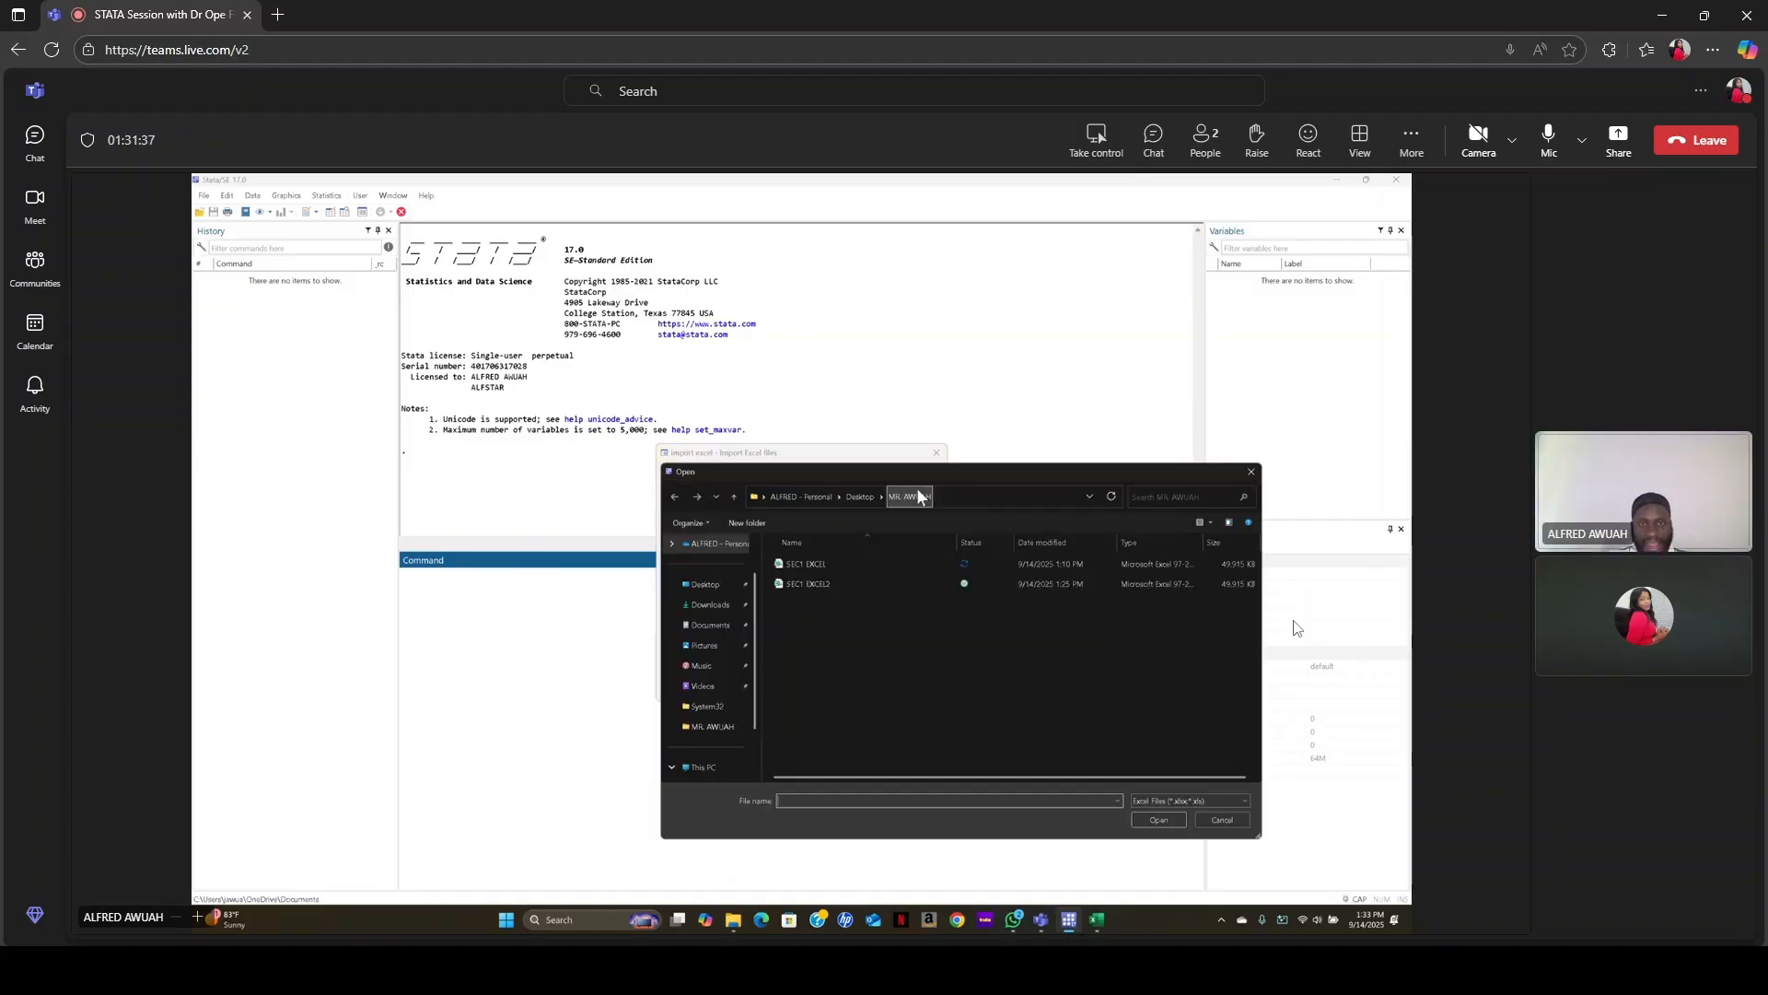
# - In Stata, import Sheet1 of the SEC1 EXCEL file, using its first row as variable names
pyautogui.click(839, 566)
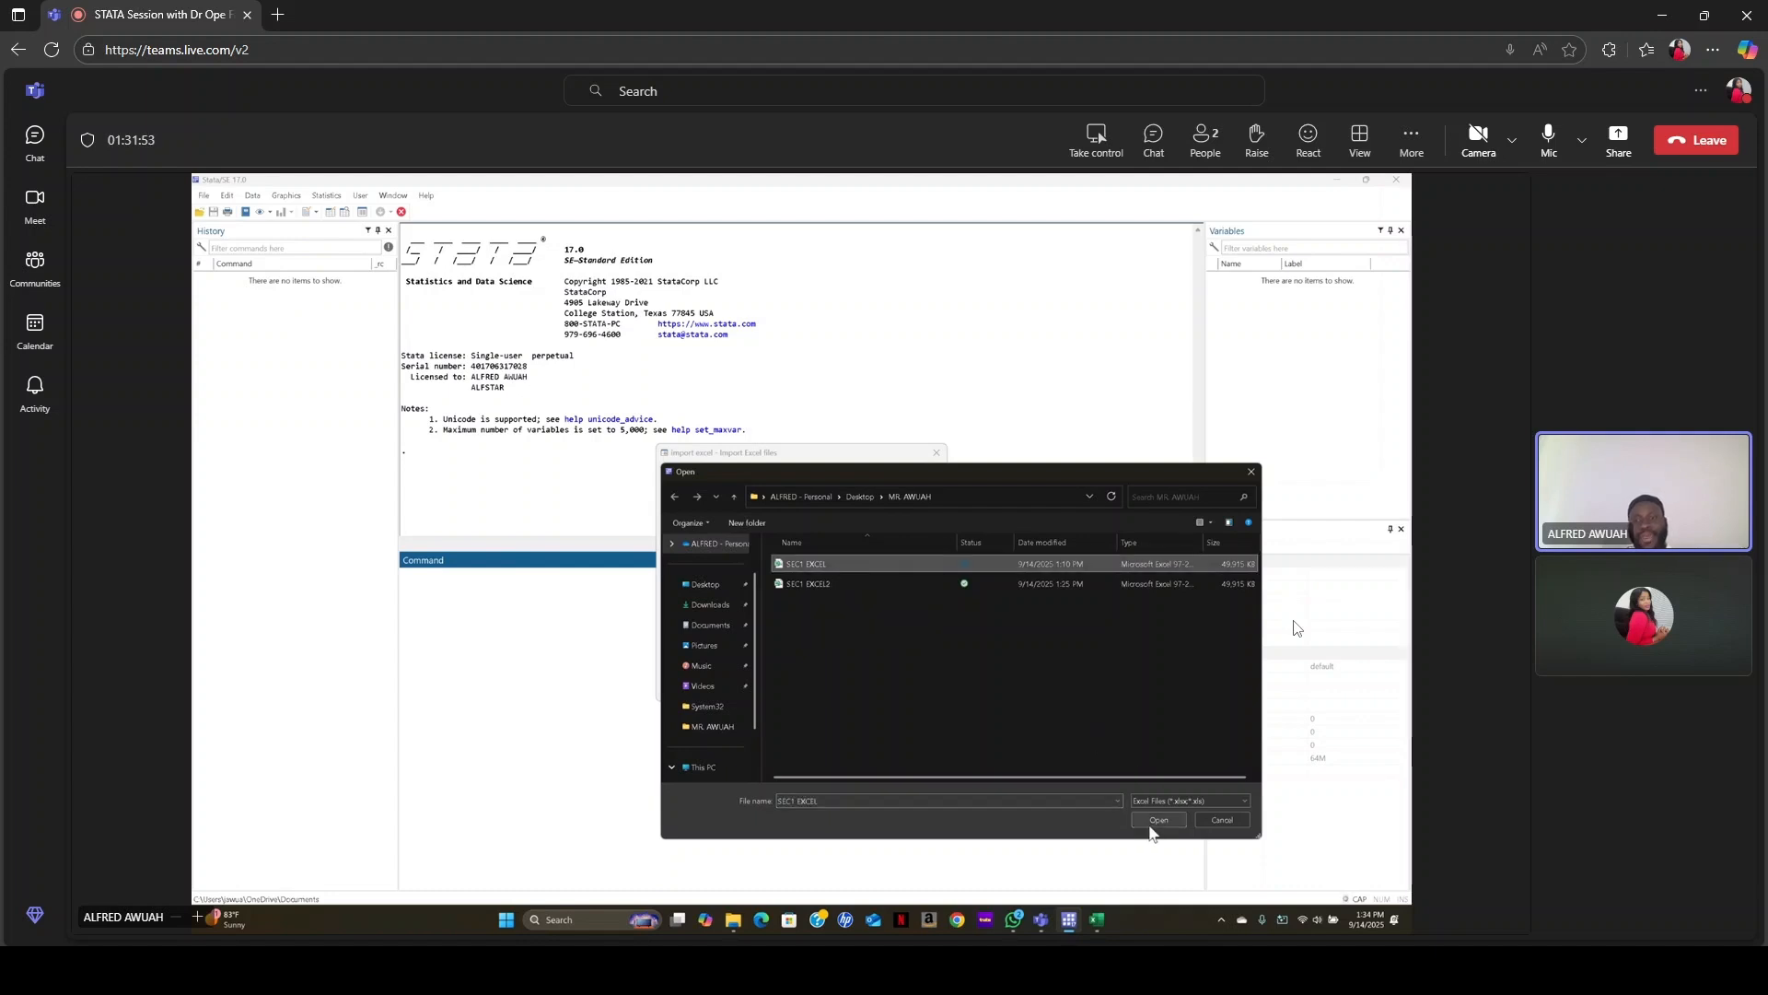
pyautogui.click(1158, 822)
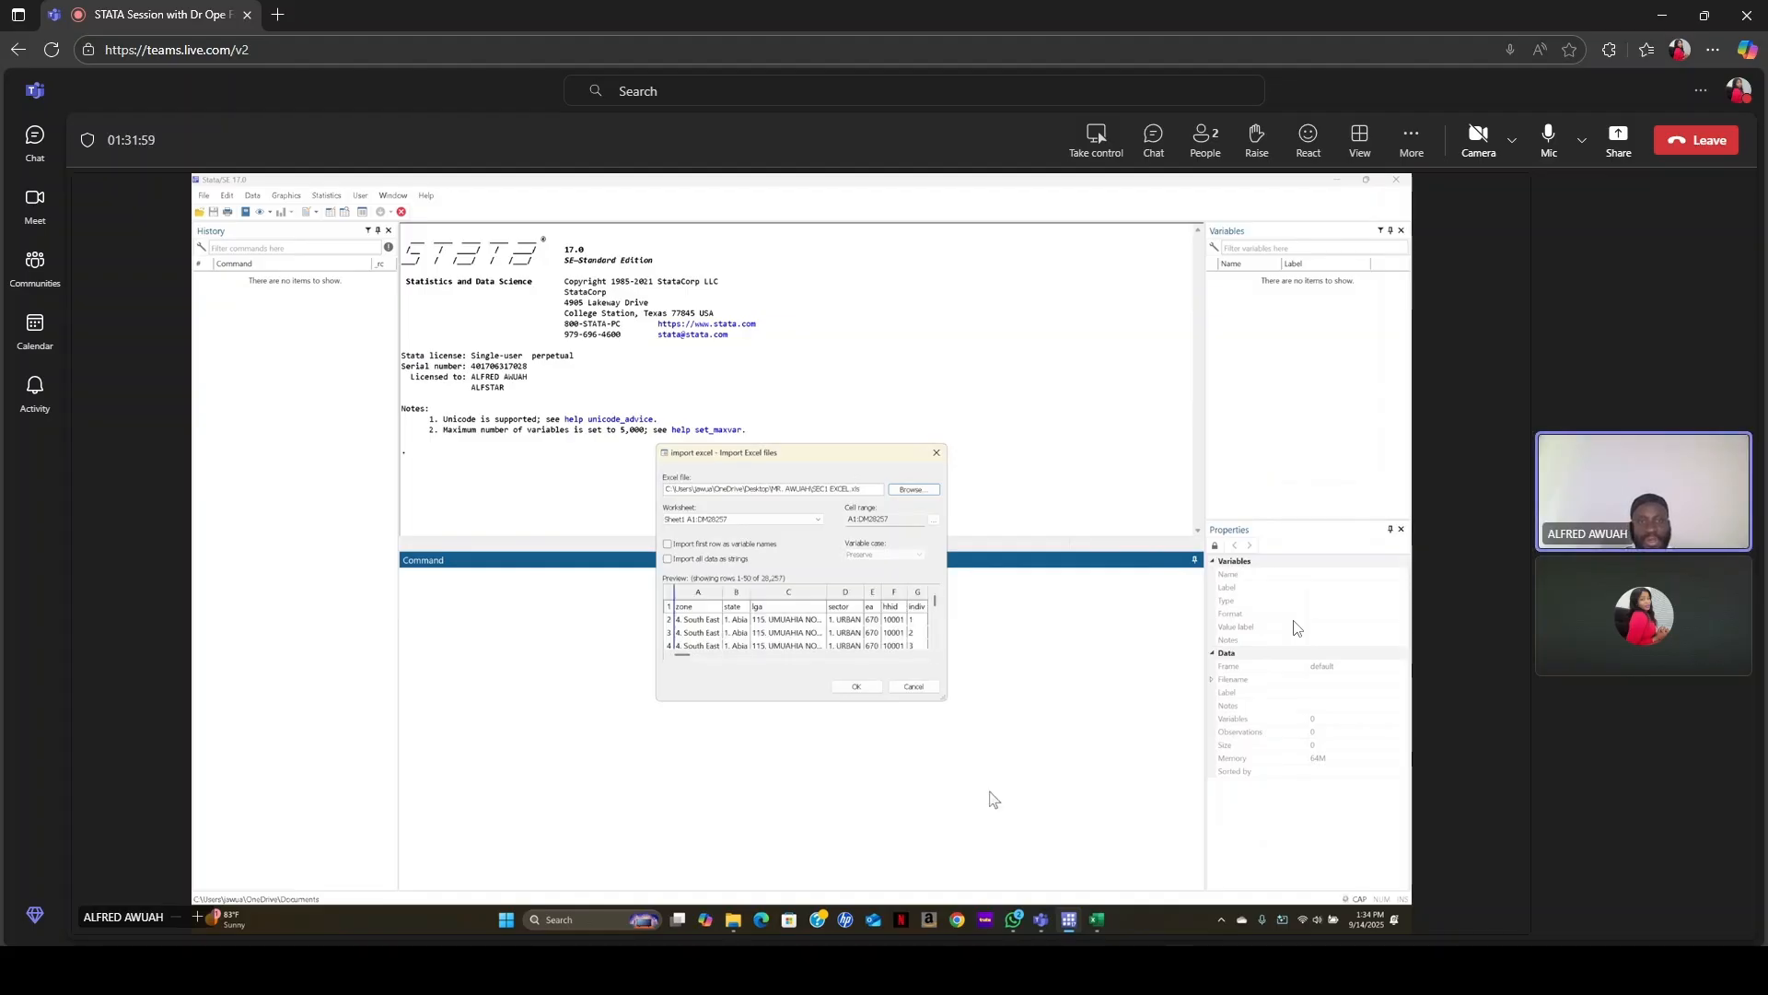
pyautogui.click(816, 521)
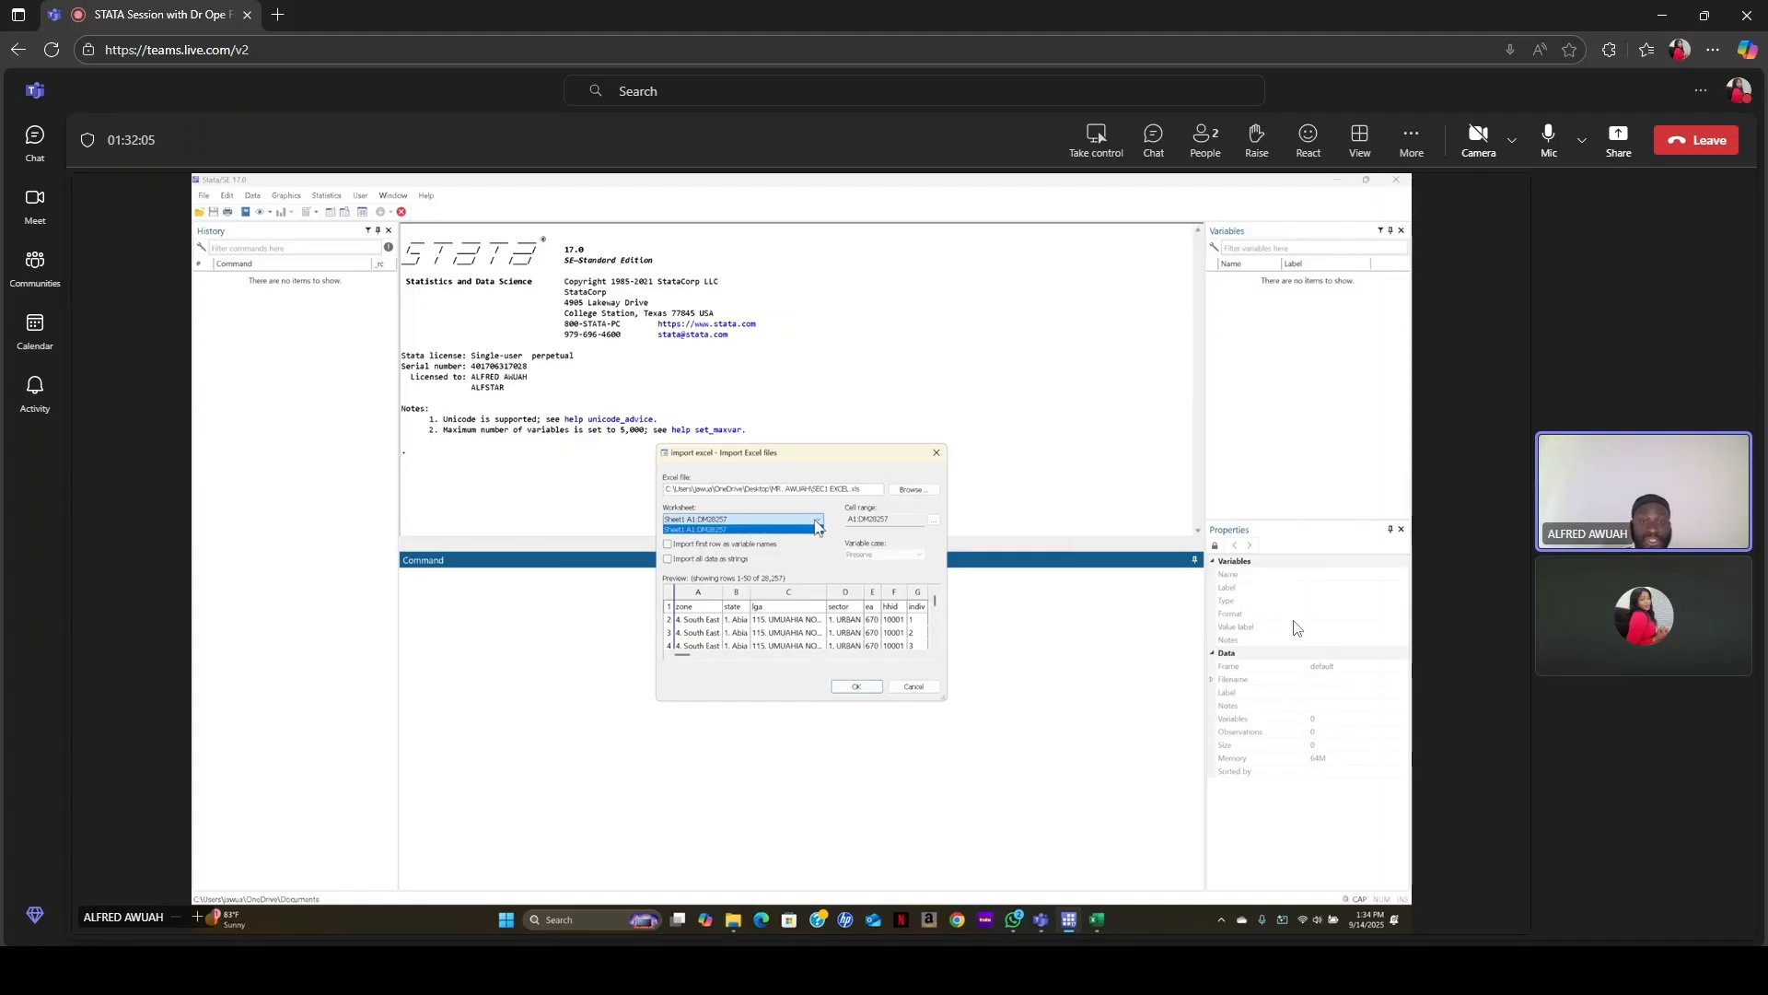
pyautogui.click(819, 530)
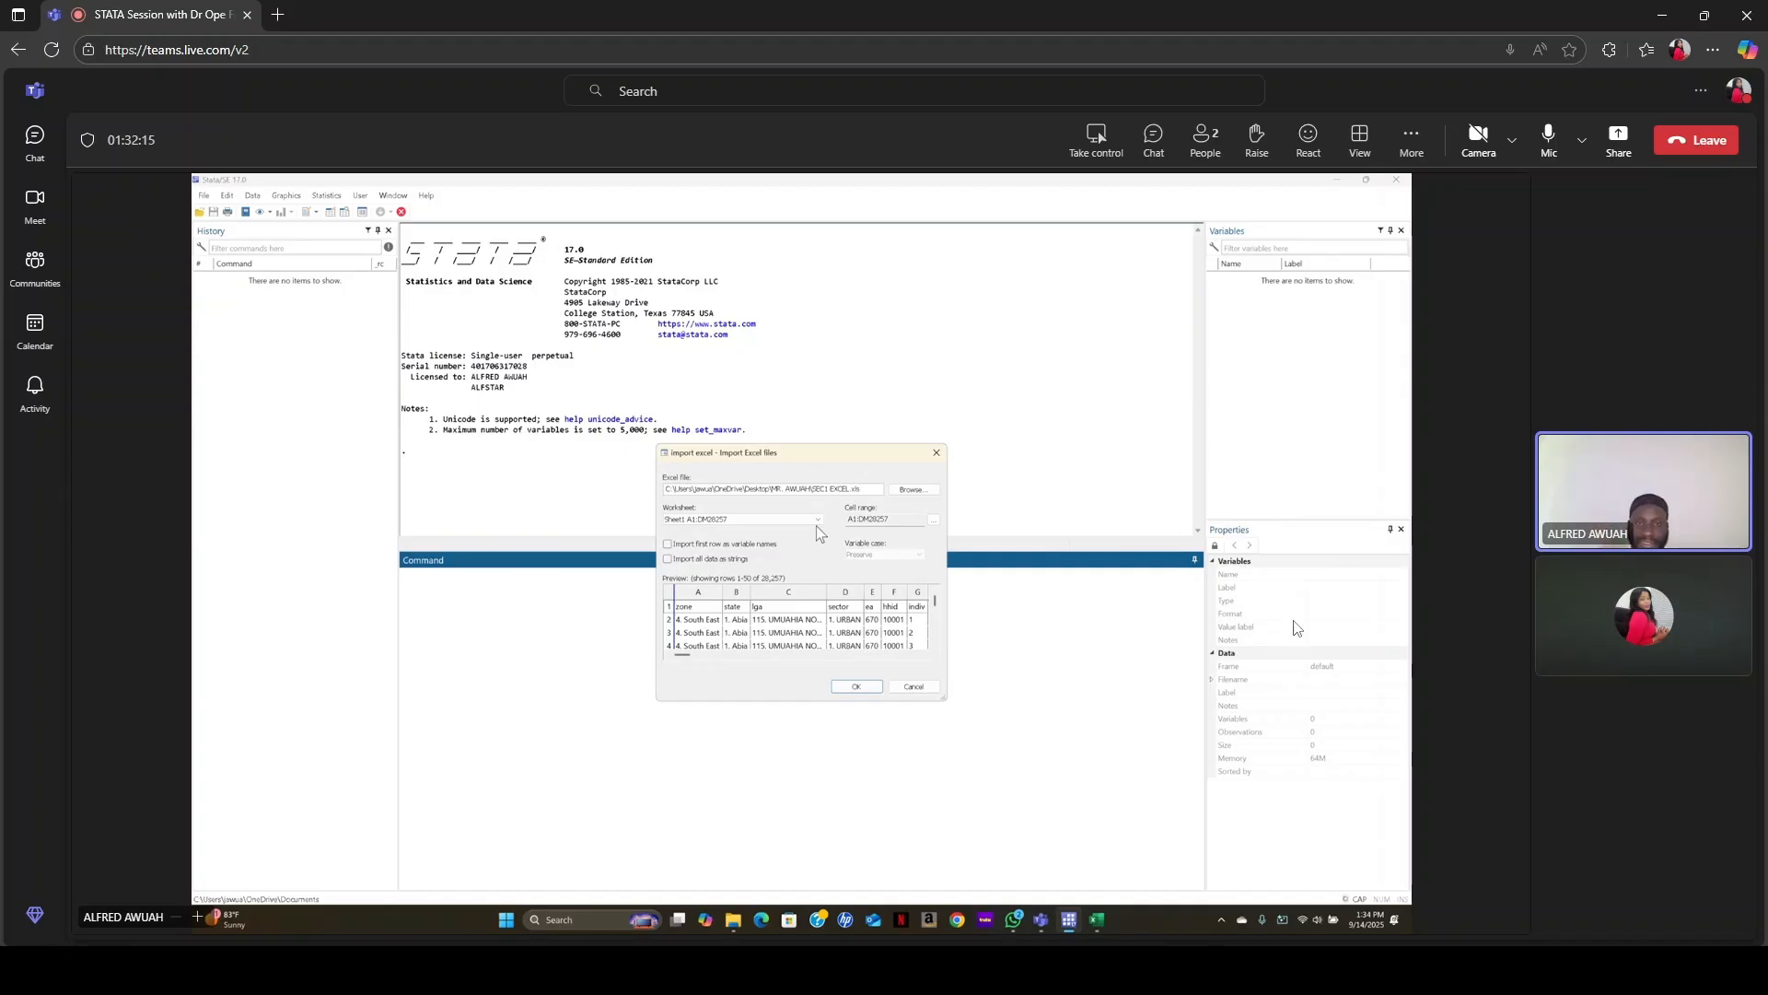
pyautogui.click(668, 545)
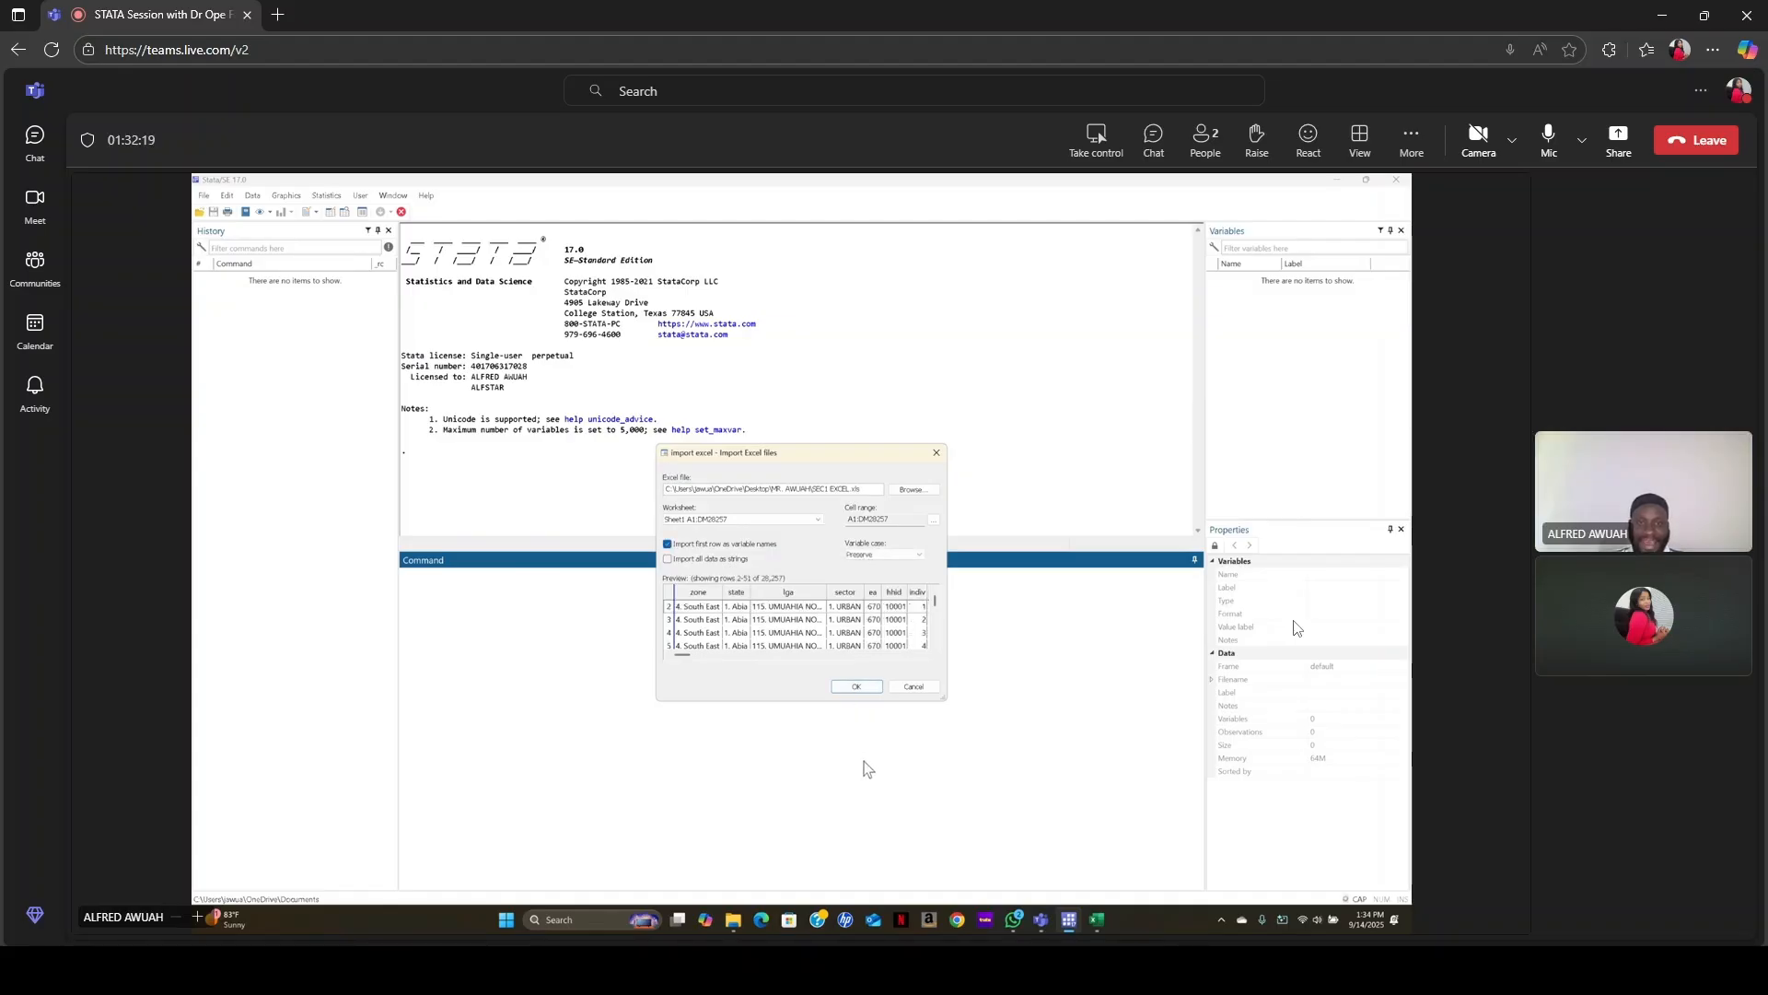
pyautogui.click(857, 687)
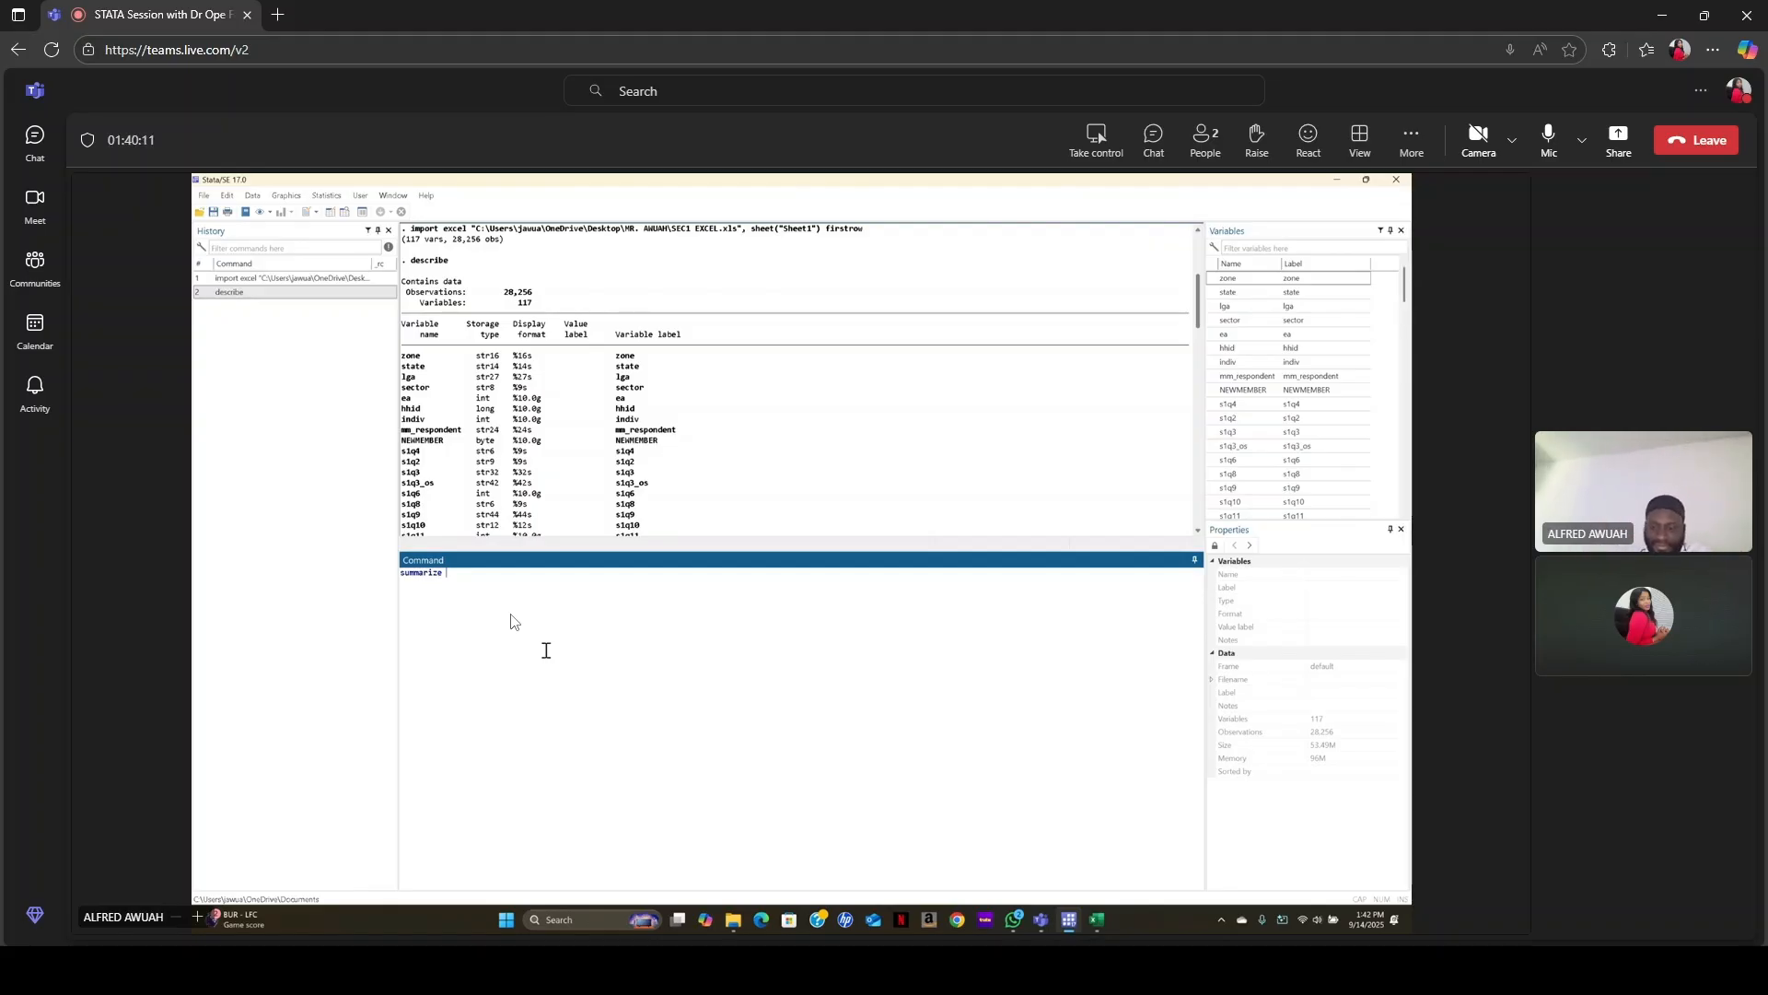
# - Run summarize on all variables and review the summary table from its beginning
pyautogui.press('Return')
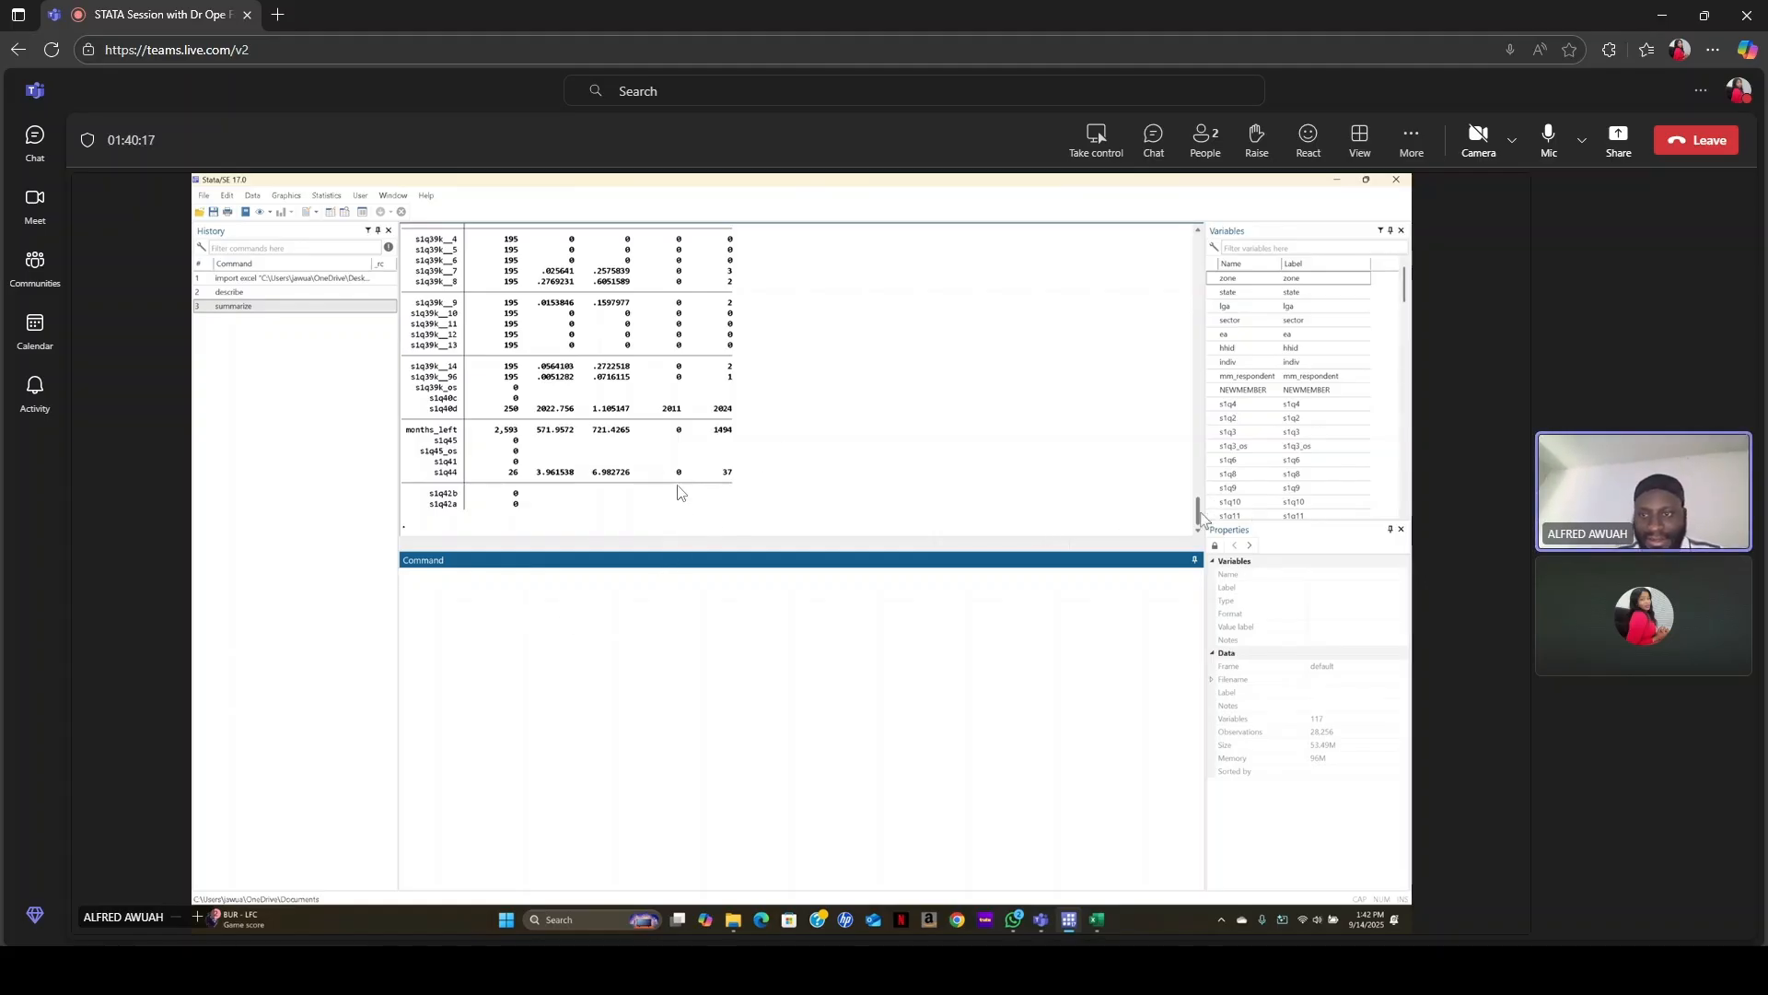
pyautogui.moveTo(1199, 513); pyautogui.dragTo(1199, 274)
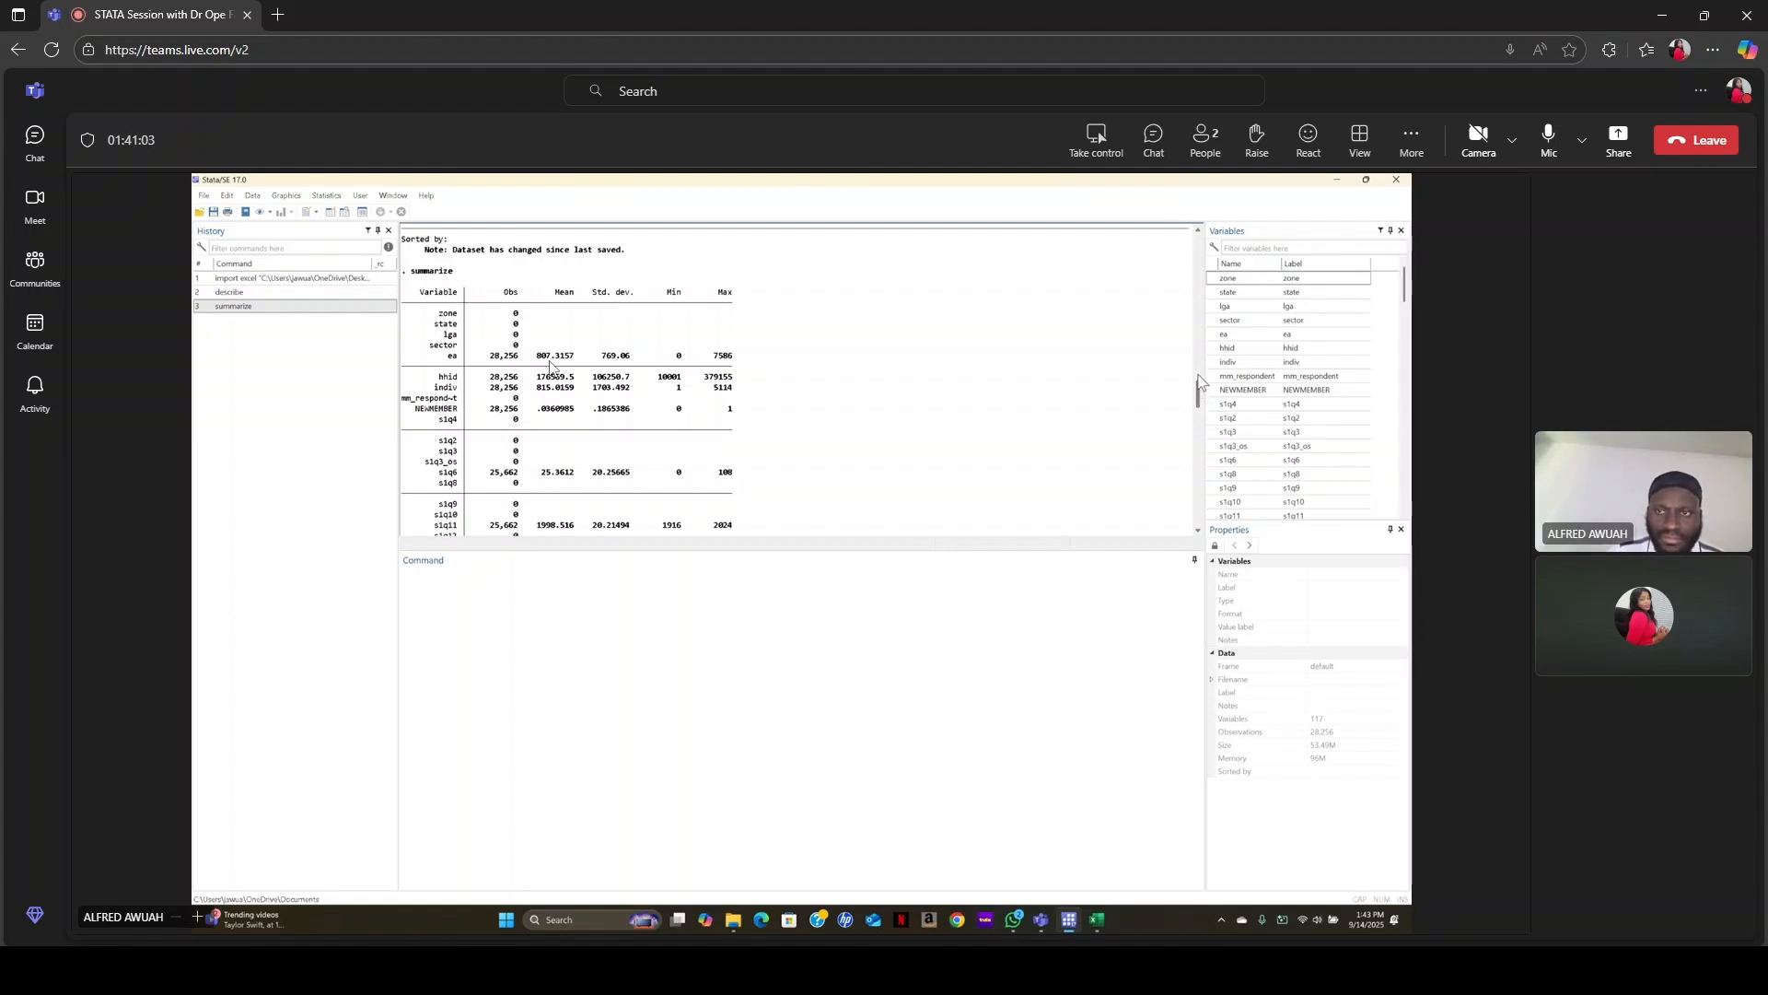
pyautogui.moveTo(1199, 399); pyautogui.dragTo(1199, 392)
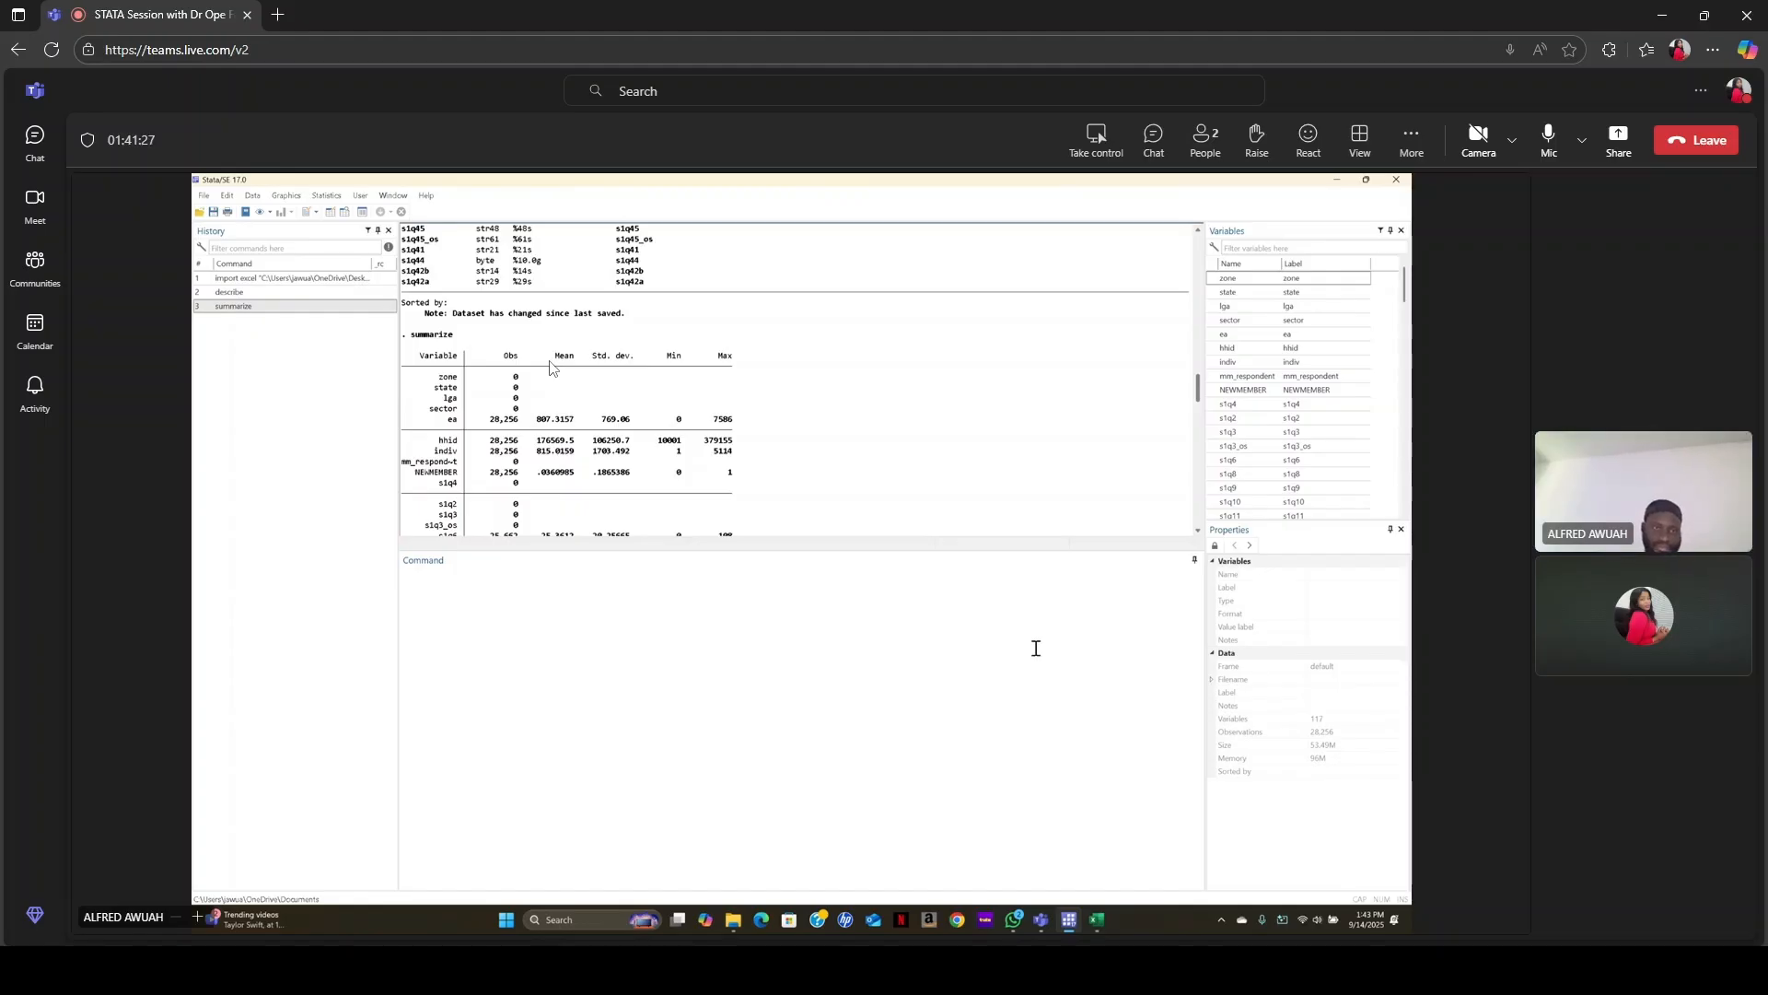
# - Run the browse command to view the imported dataset
pyautogui.click(424, 575)
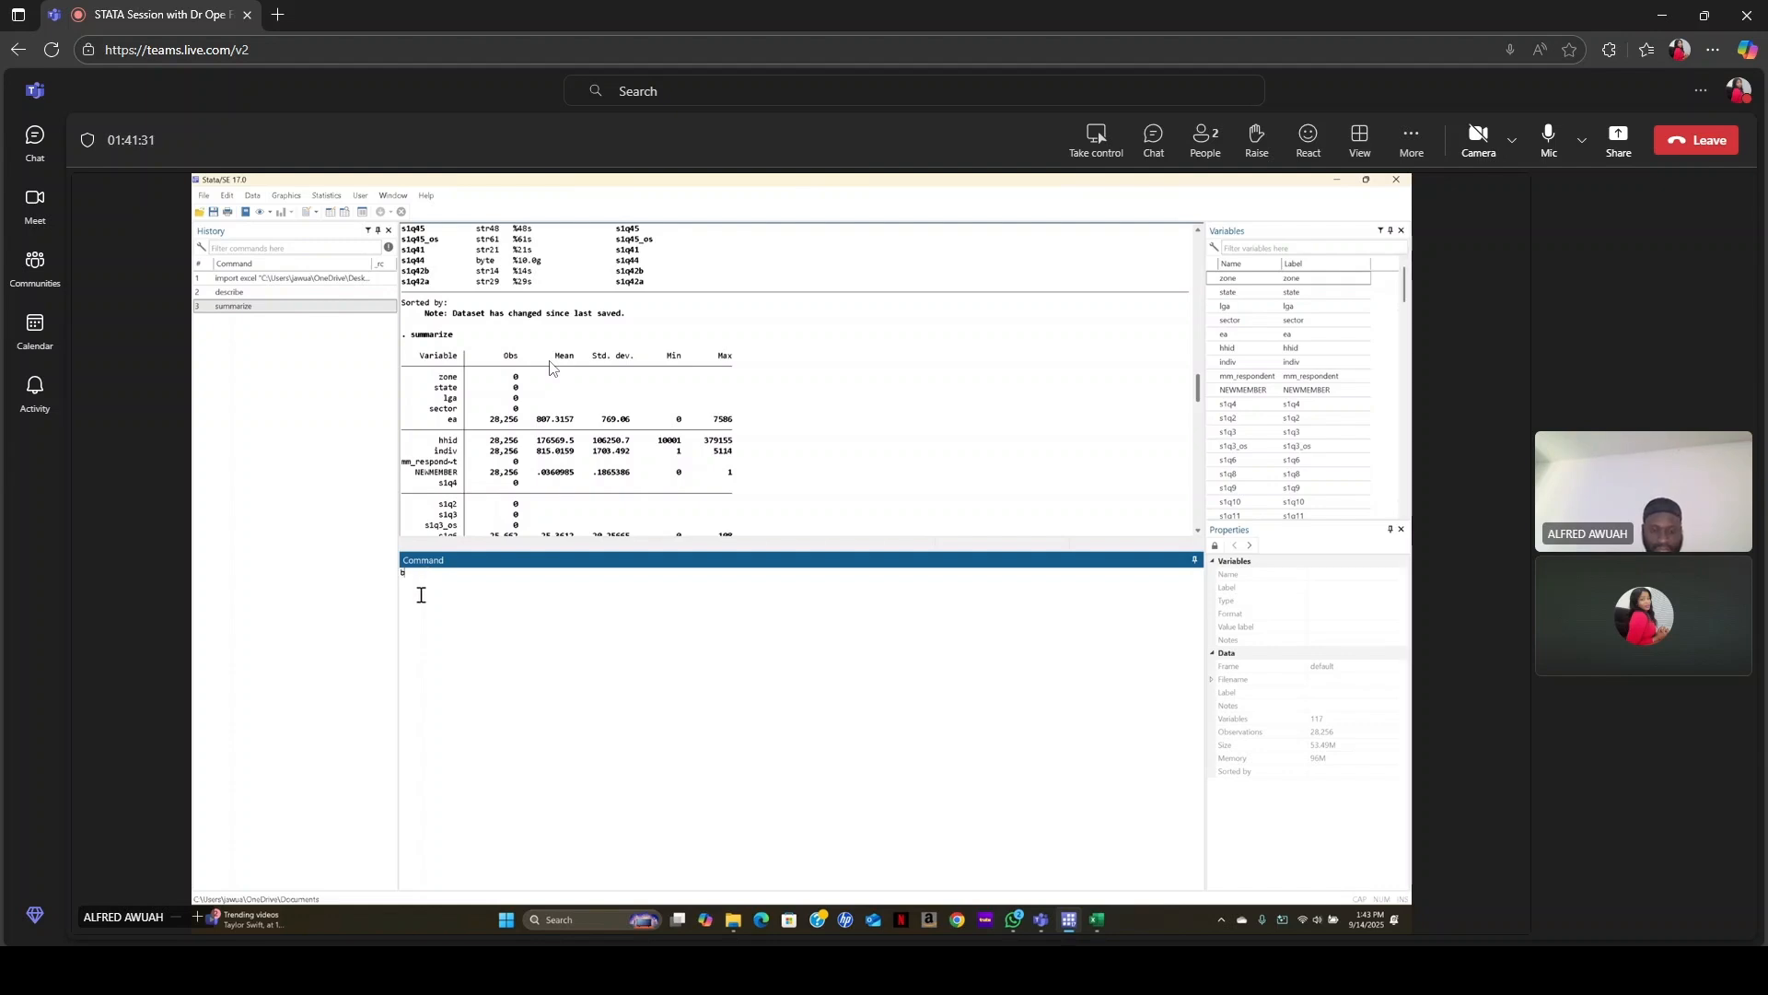
pyautogui.write('browse')
pyautogui.press('Return')
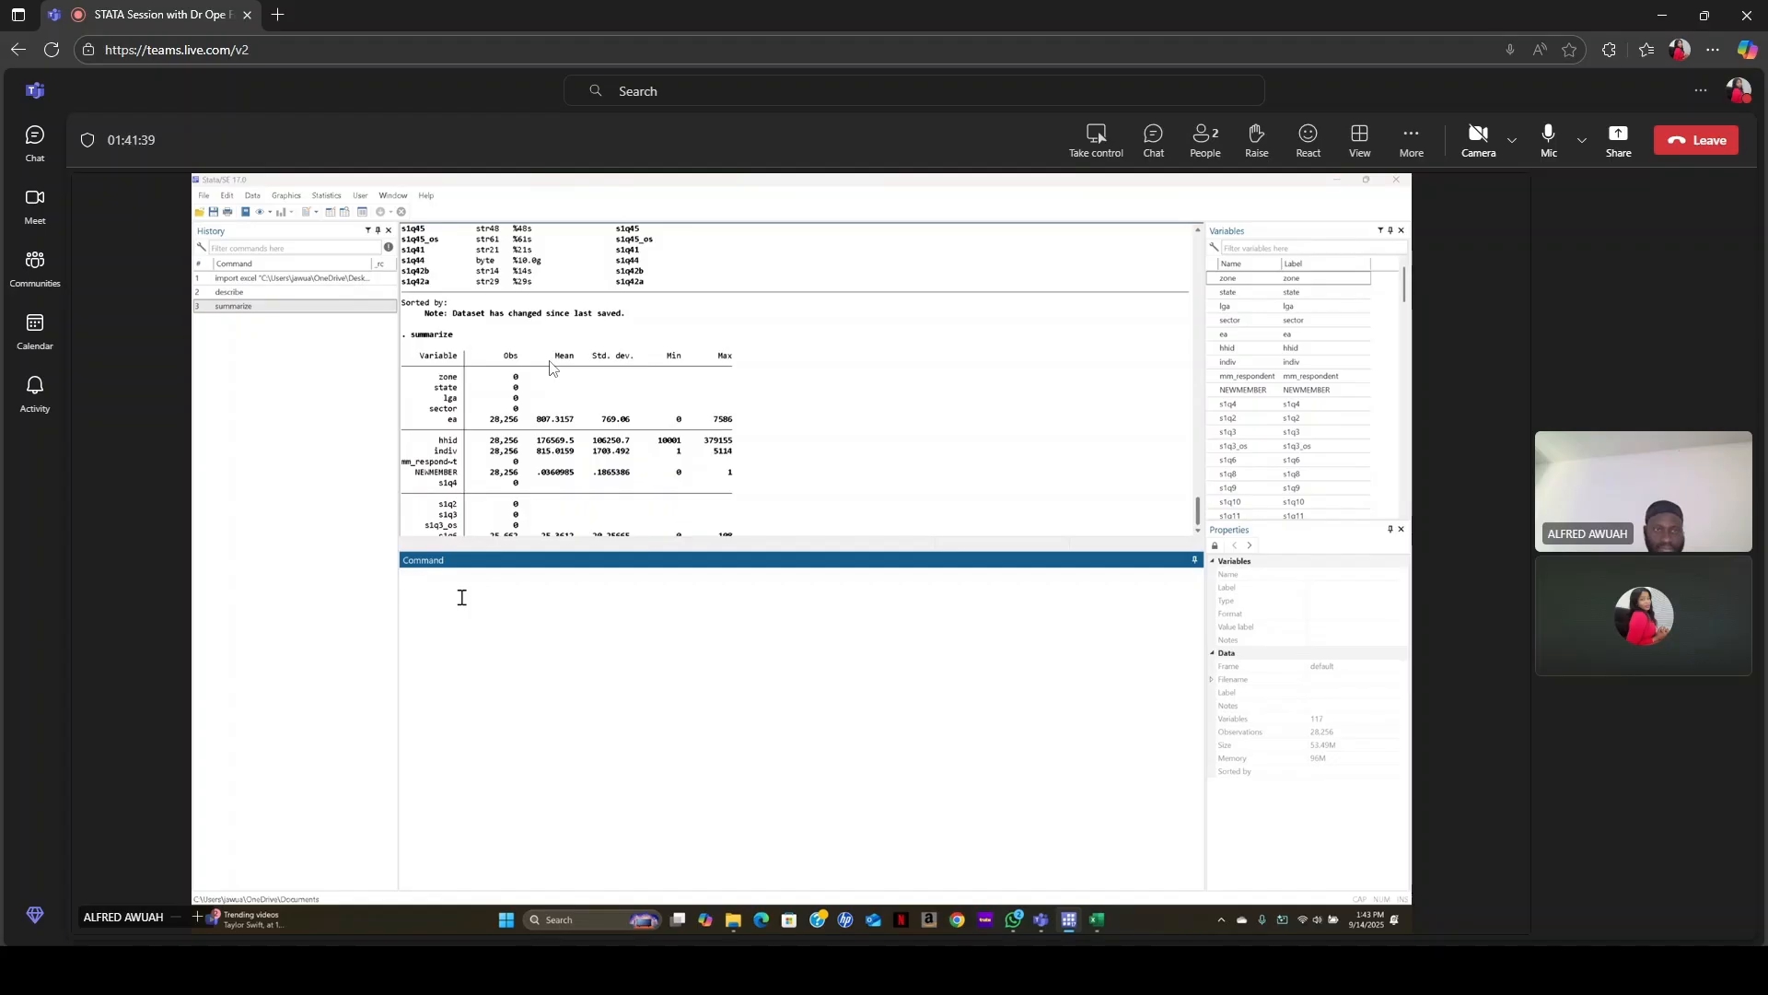
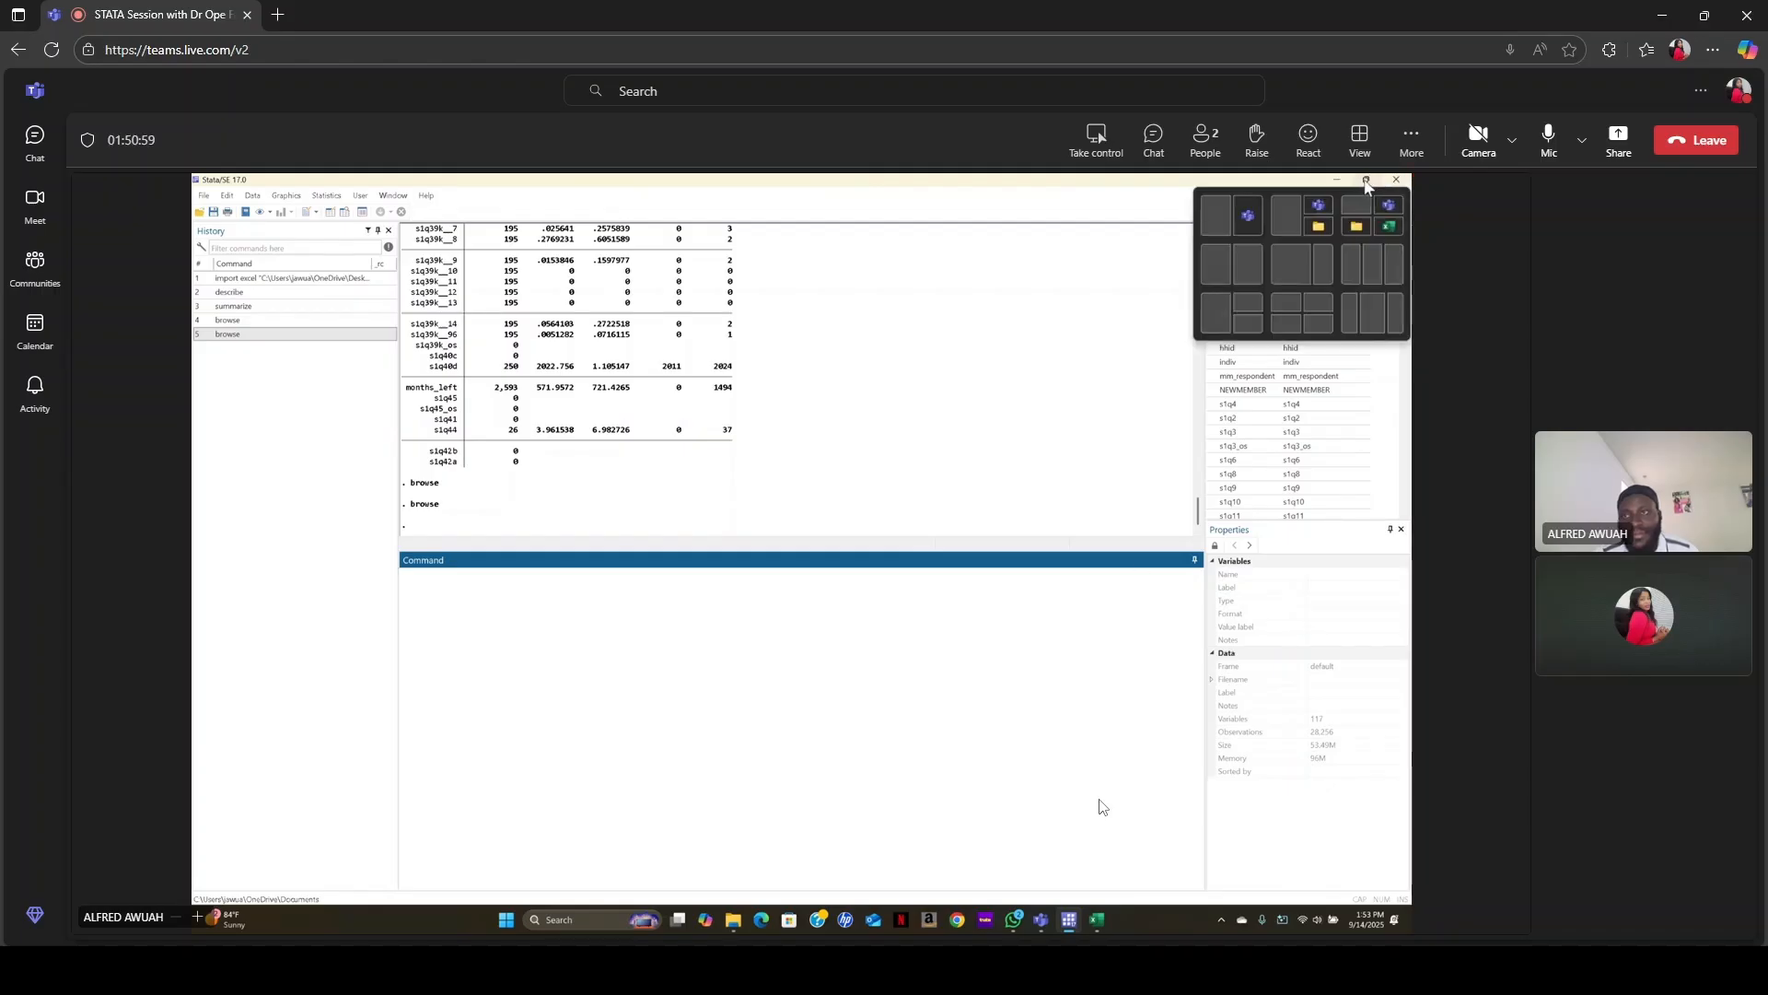
# - Save the imported data as a Stata dataset named deleted, and save it again over the existing file
pyautogui.click(1397, 183)
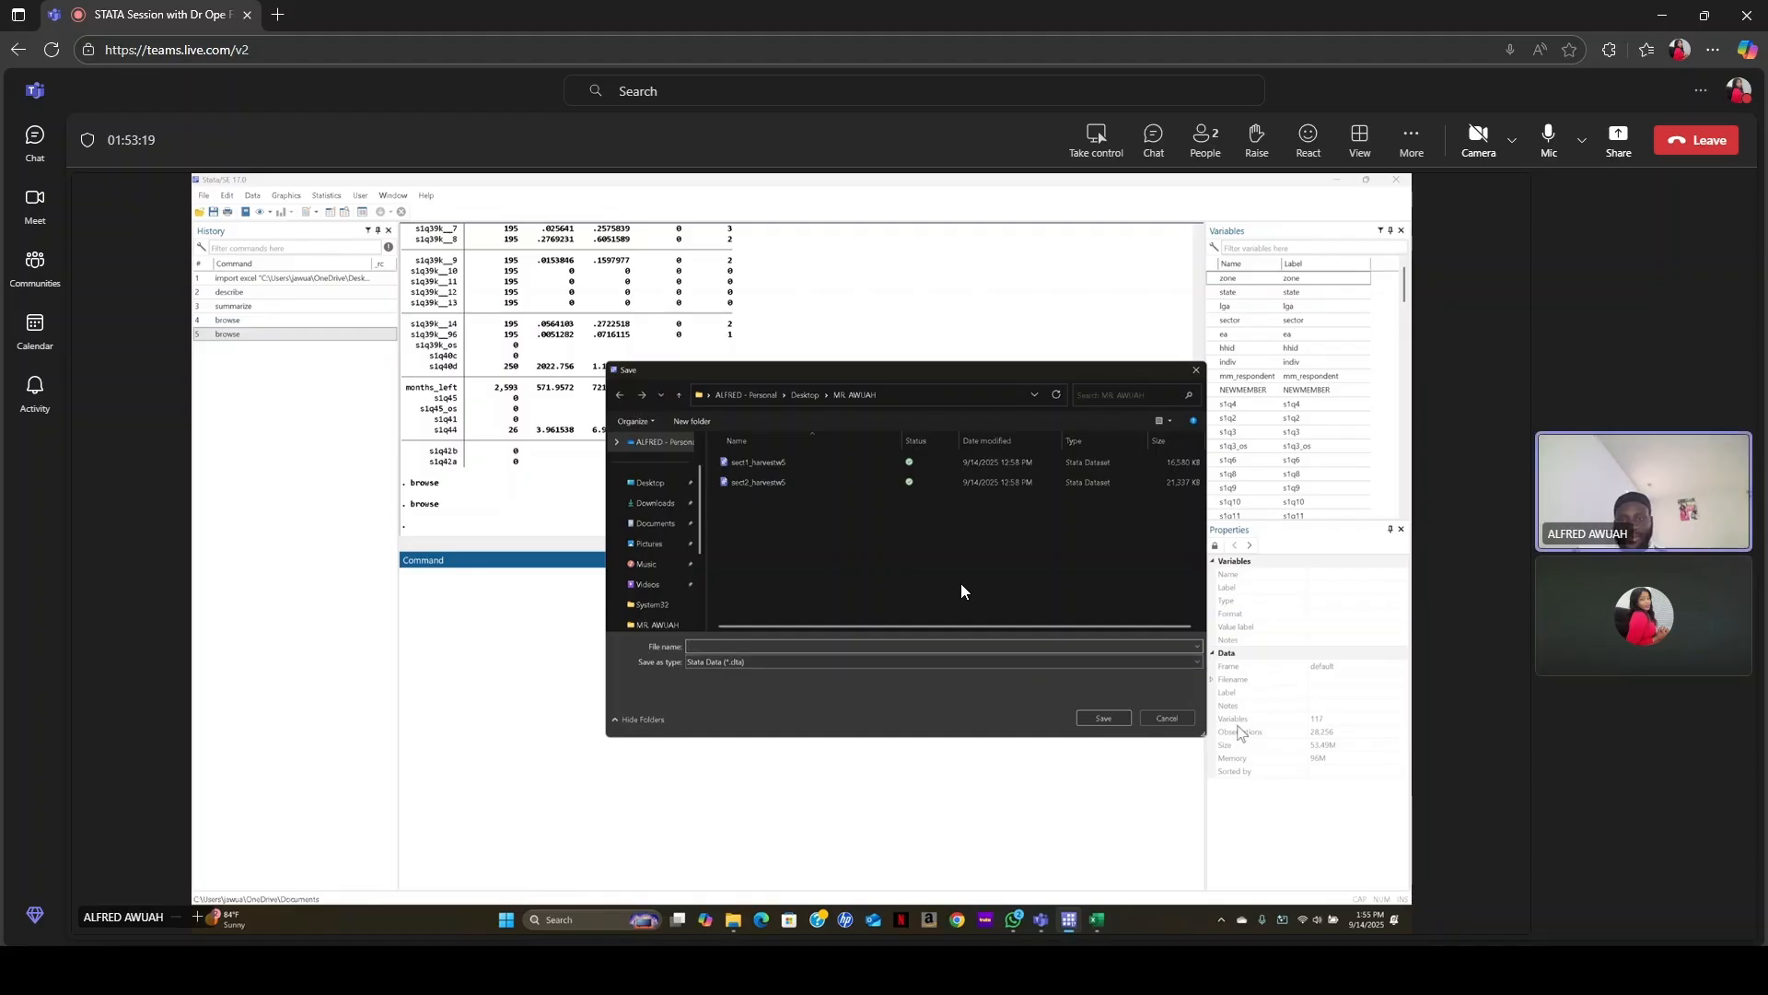
pyautogui.click(1164, 717)
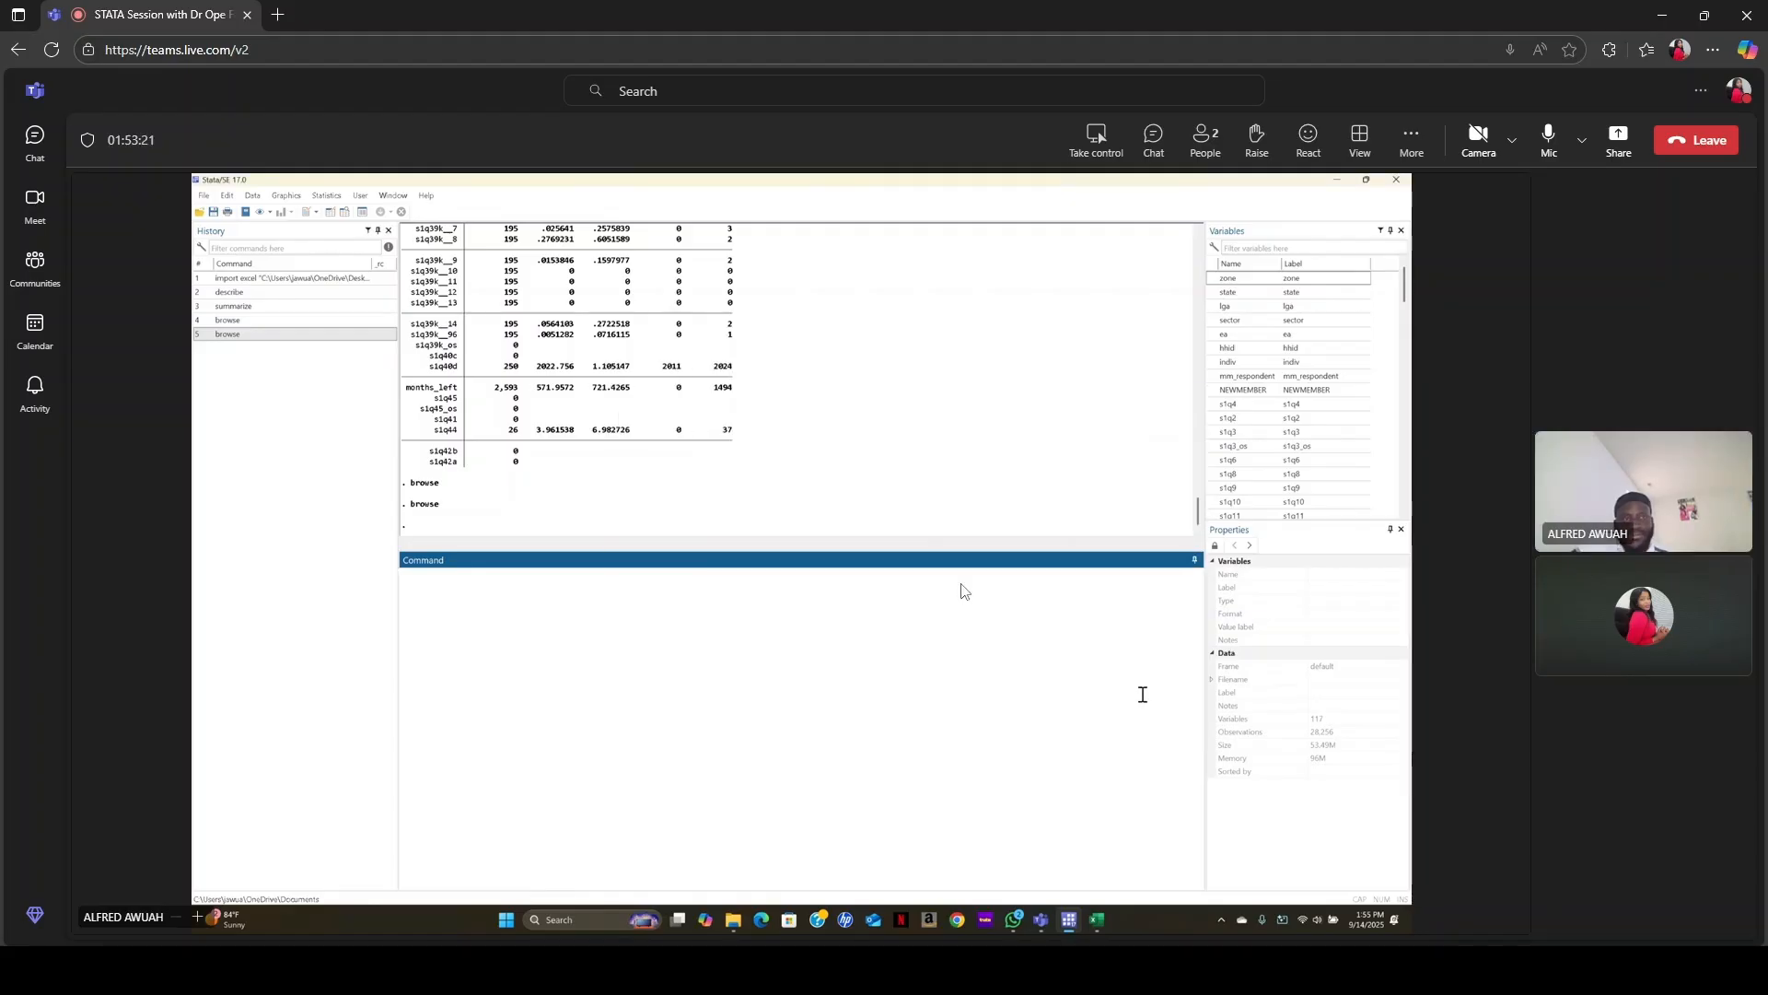
pyautogui.click(204, 195)
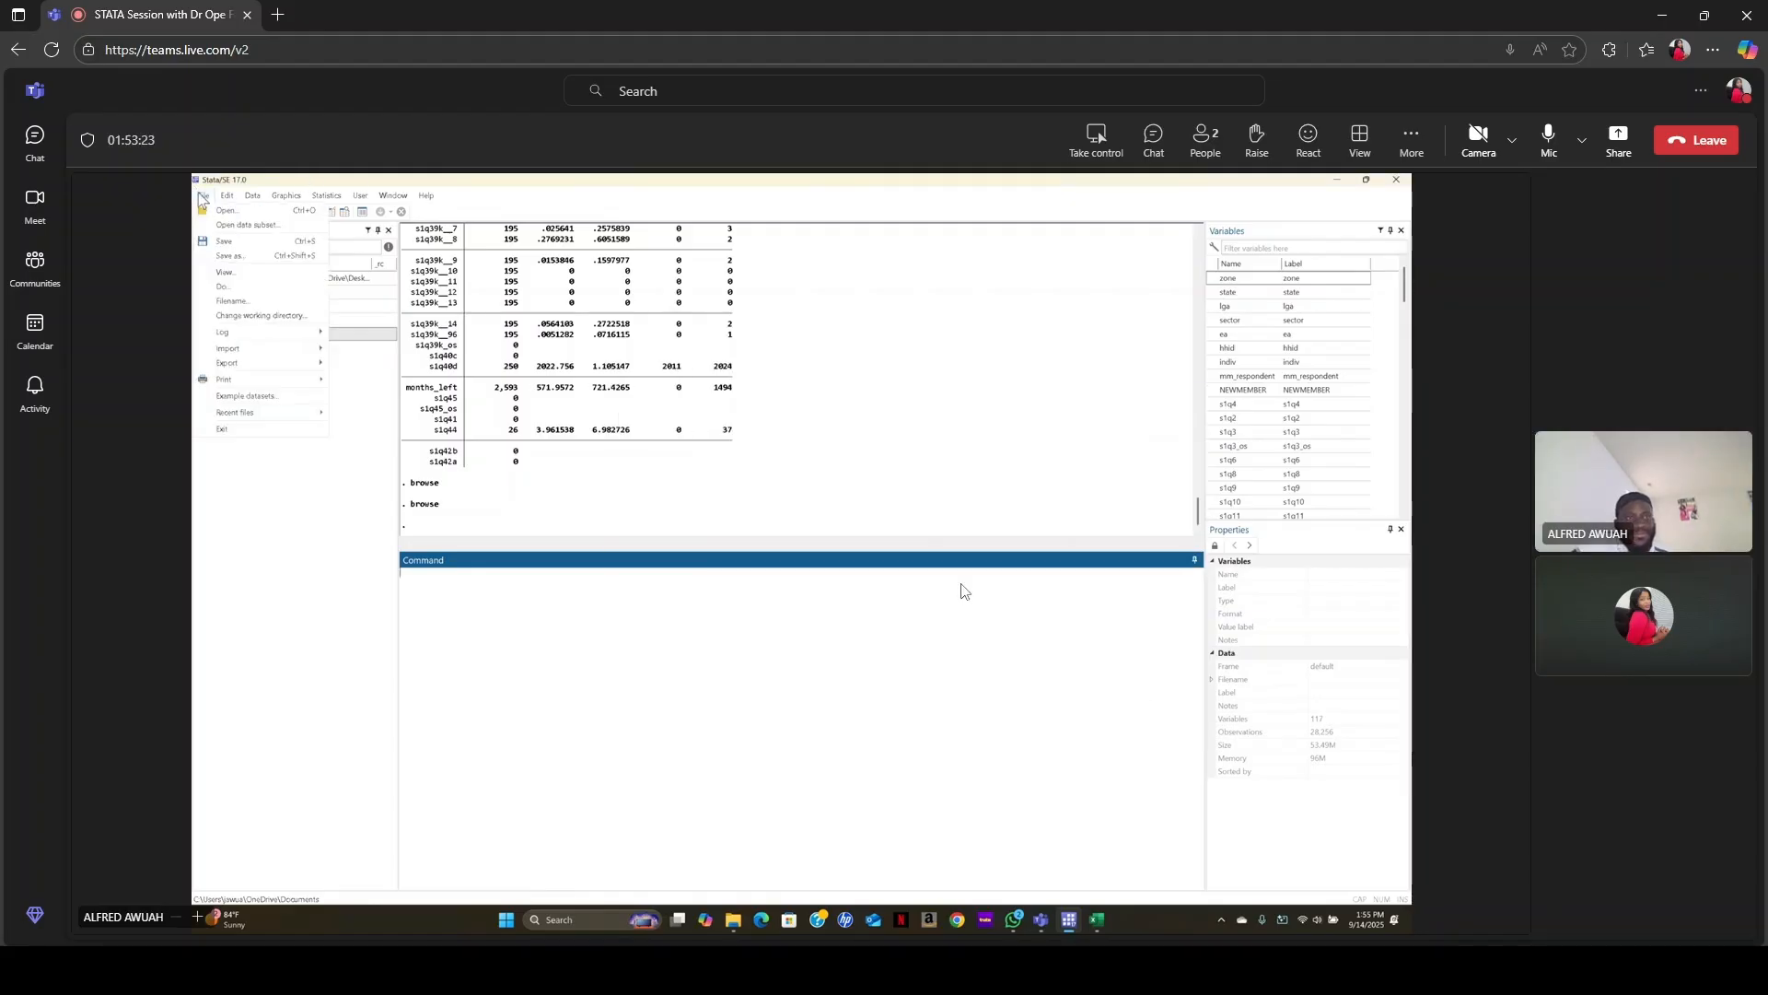
pyautogui.click(246, 256)
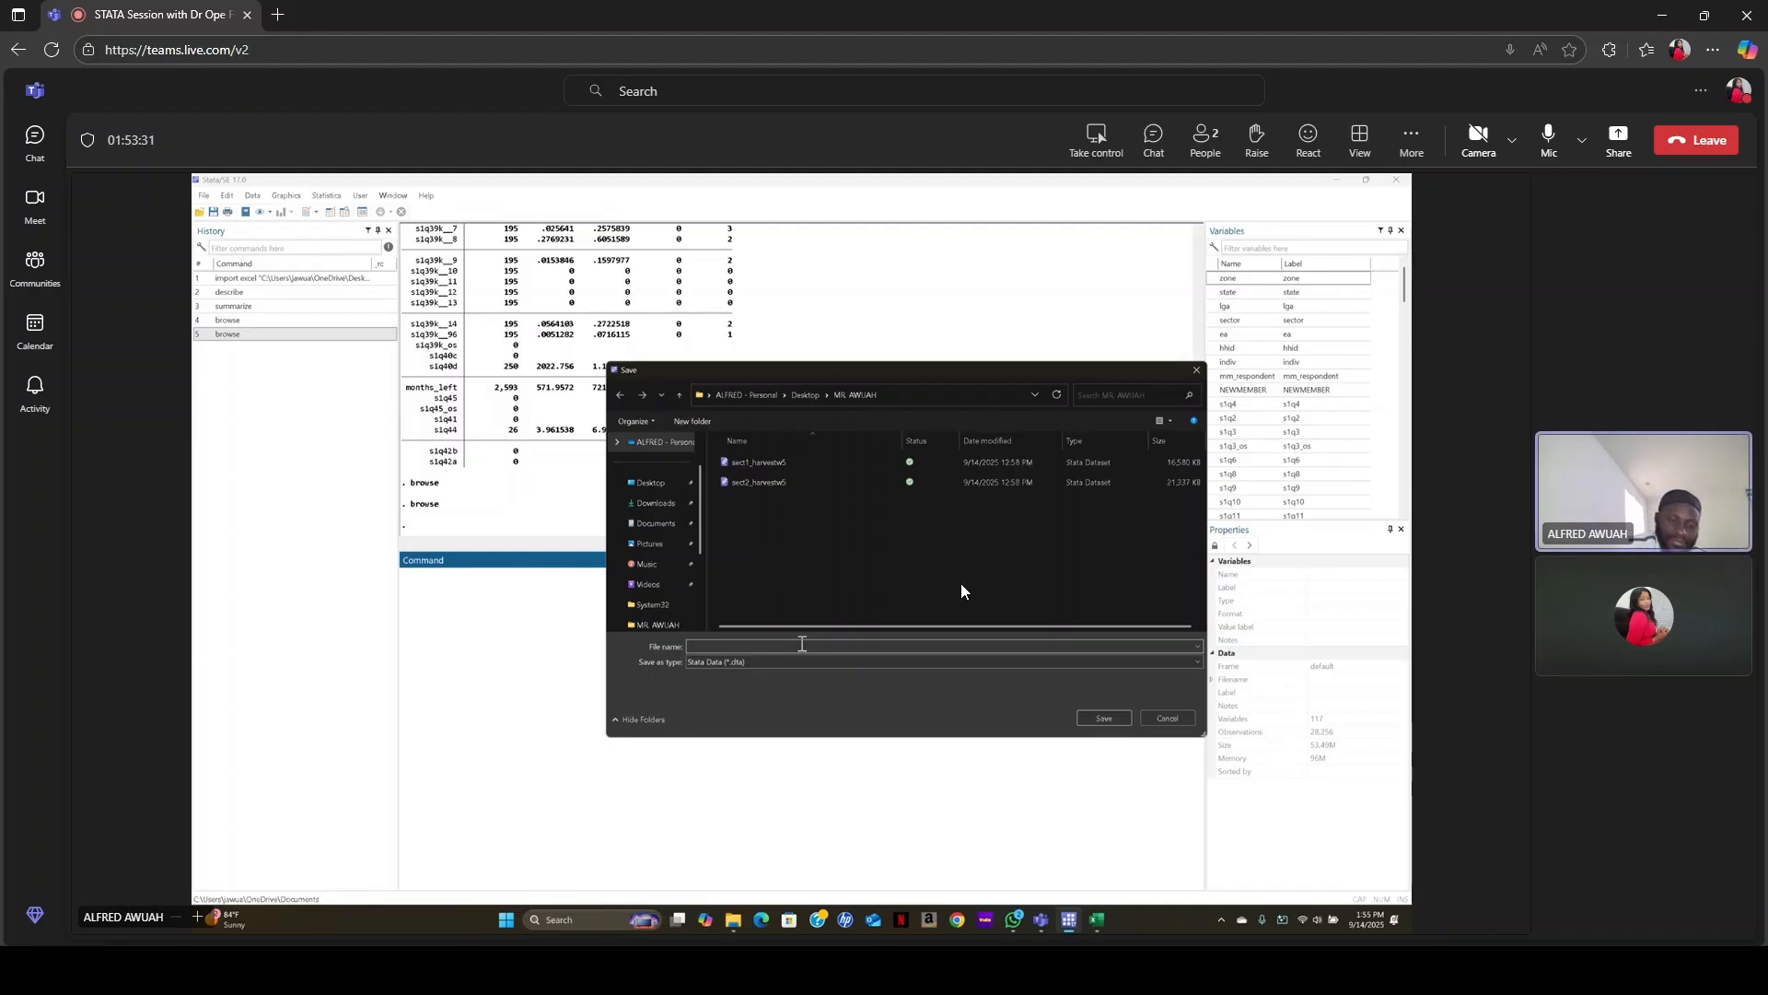
pyautogui.write('sec')
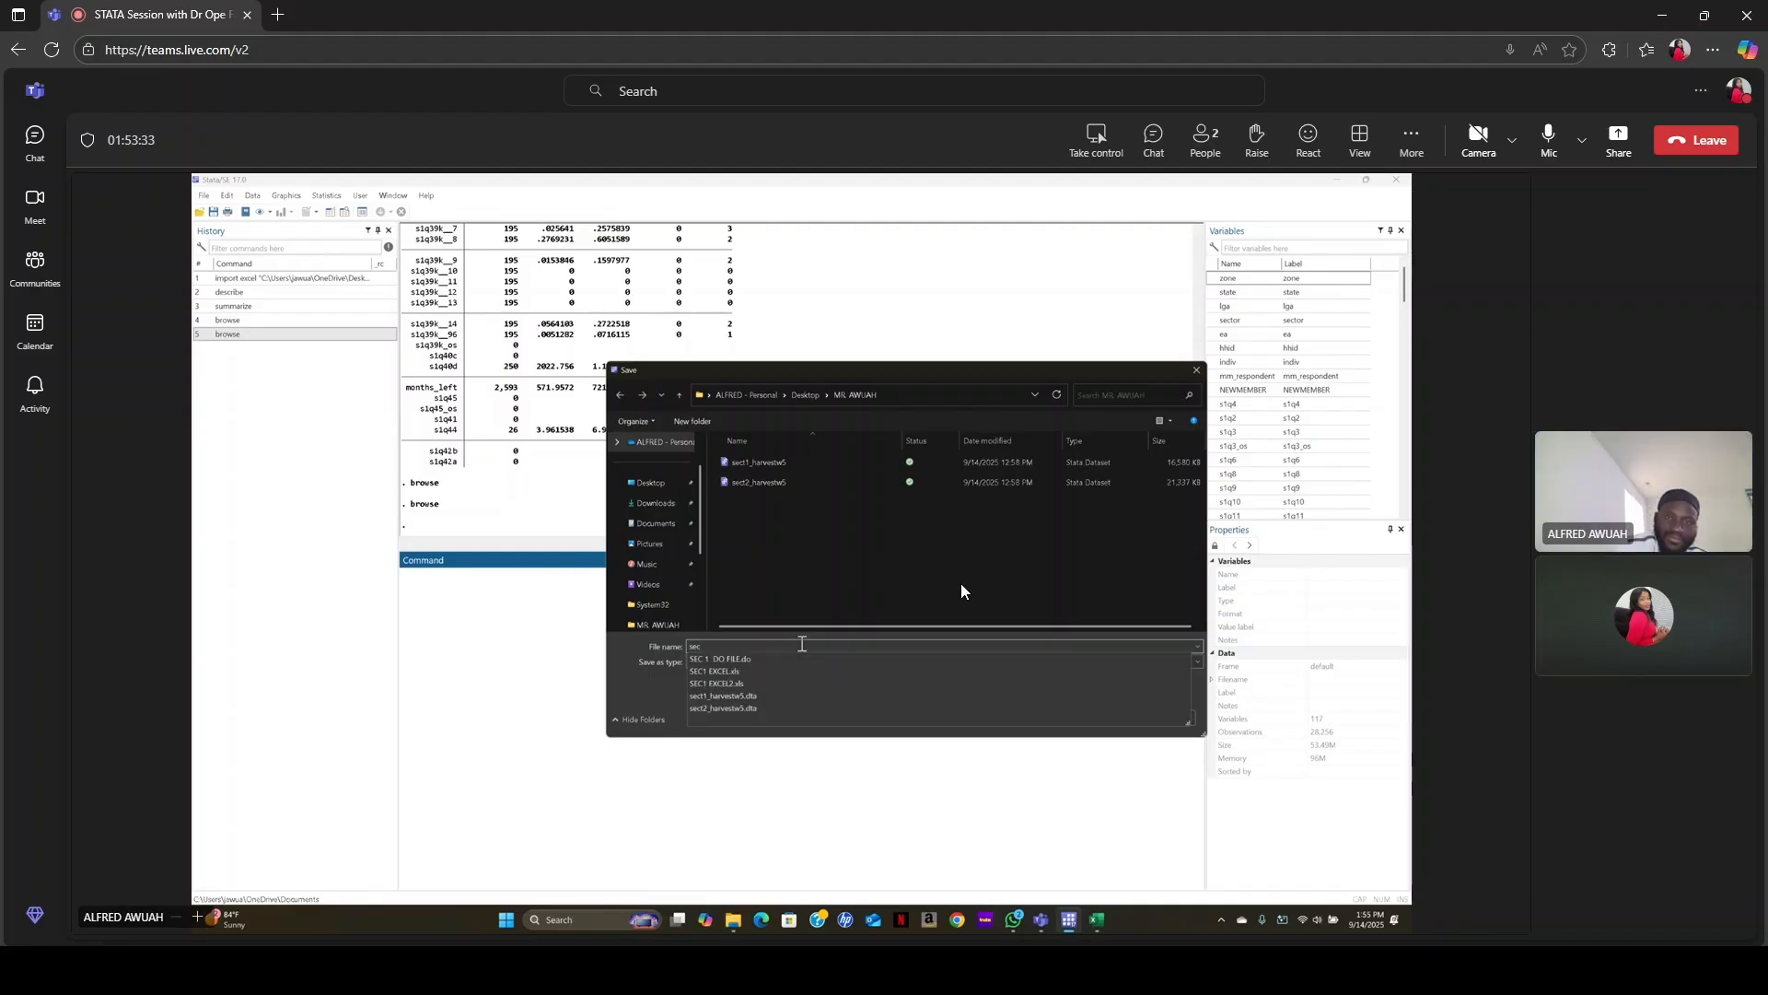
pyautogui.press('BackSpace')
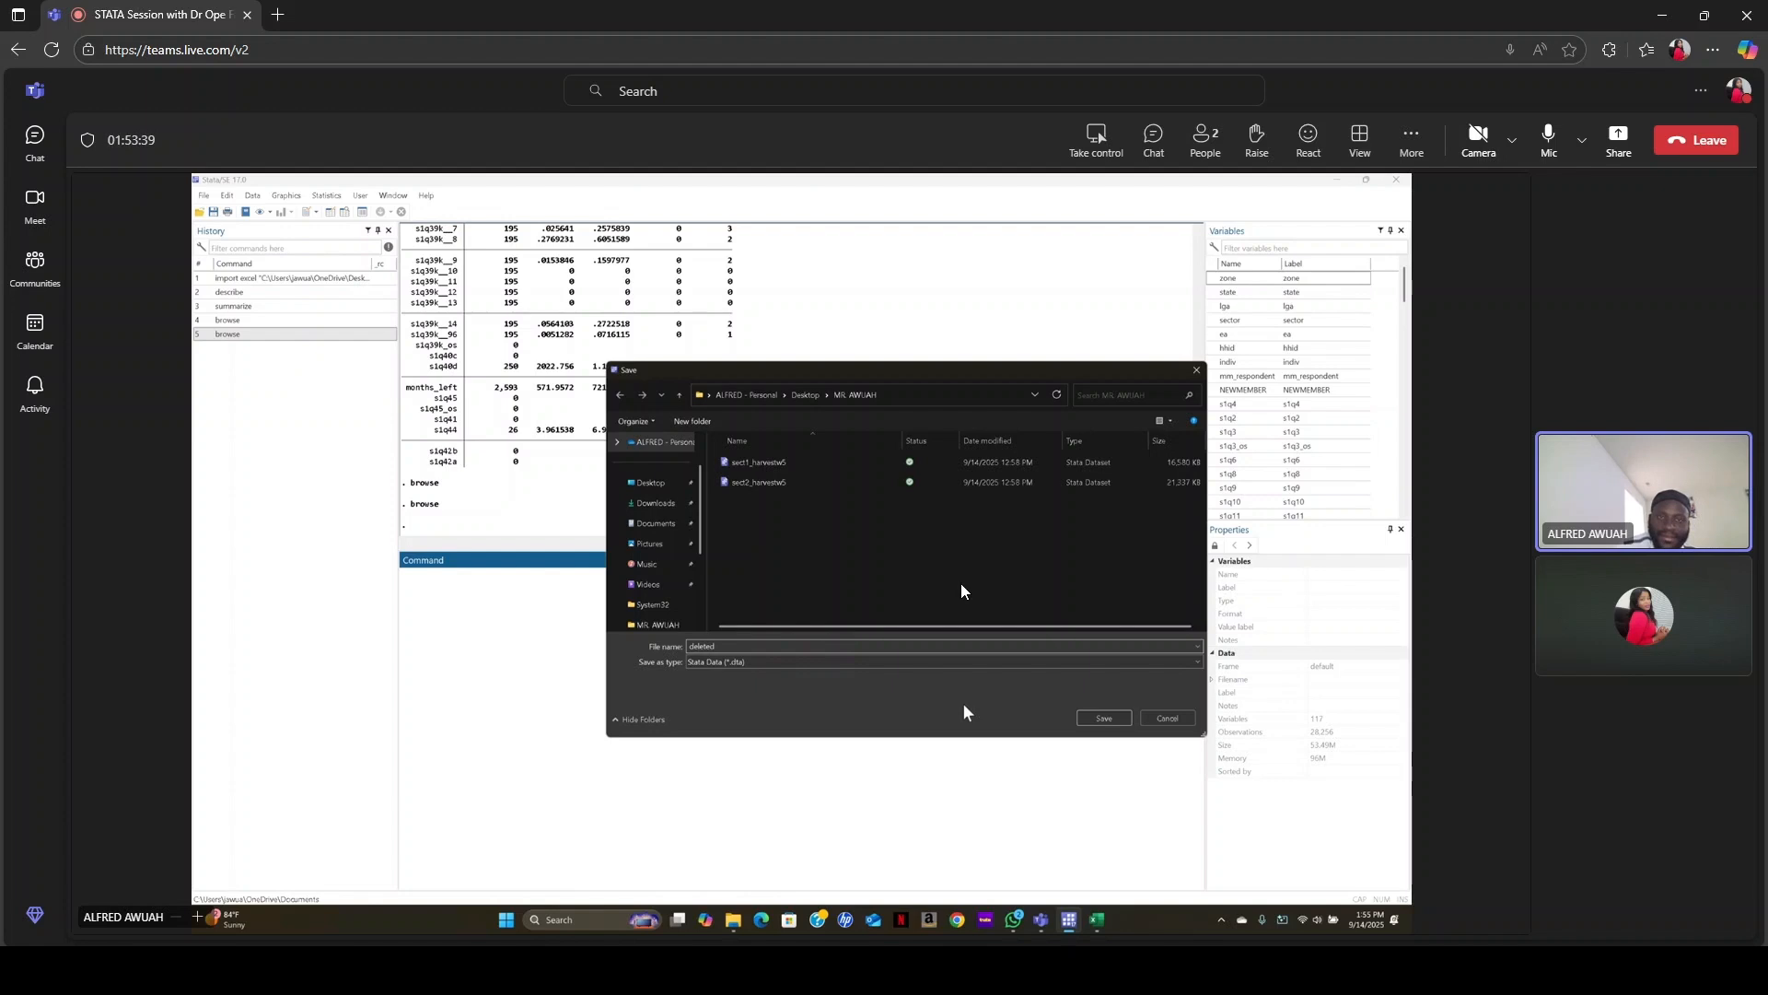
pyautogui.click(1102, 718)
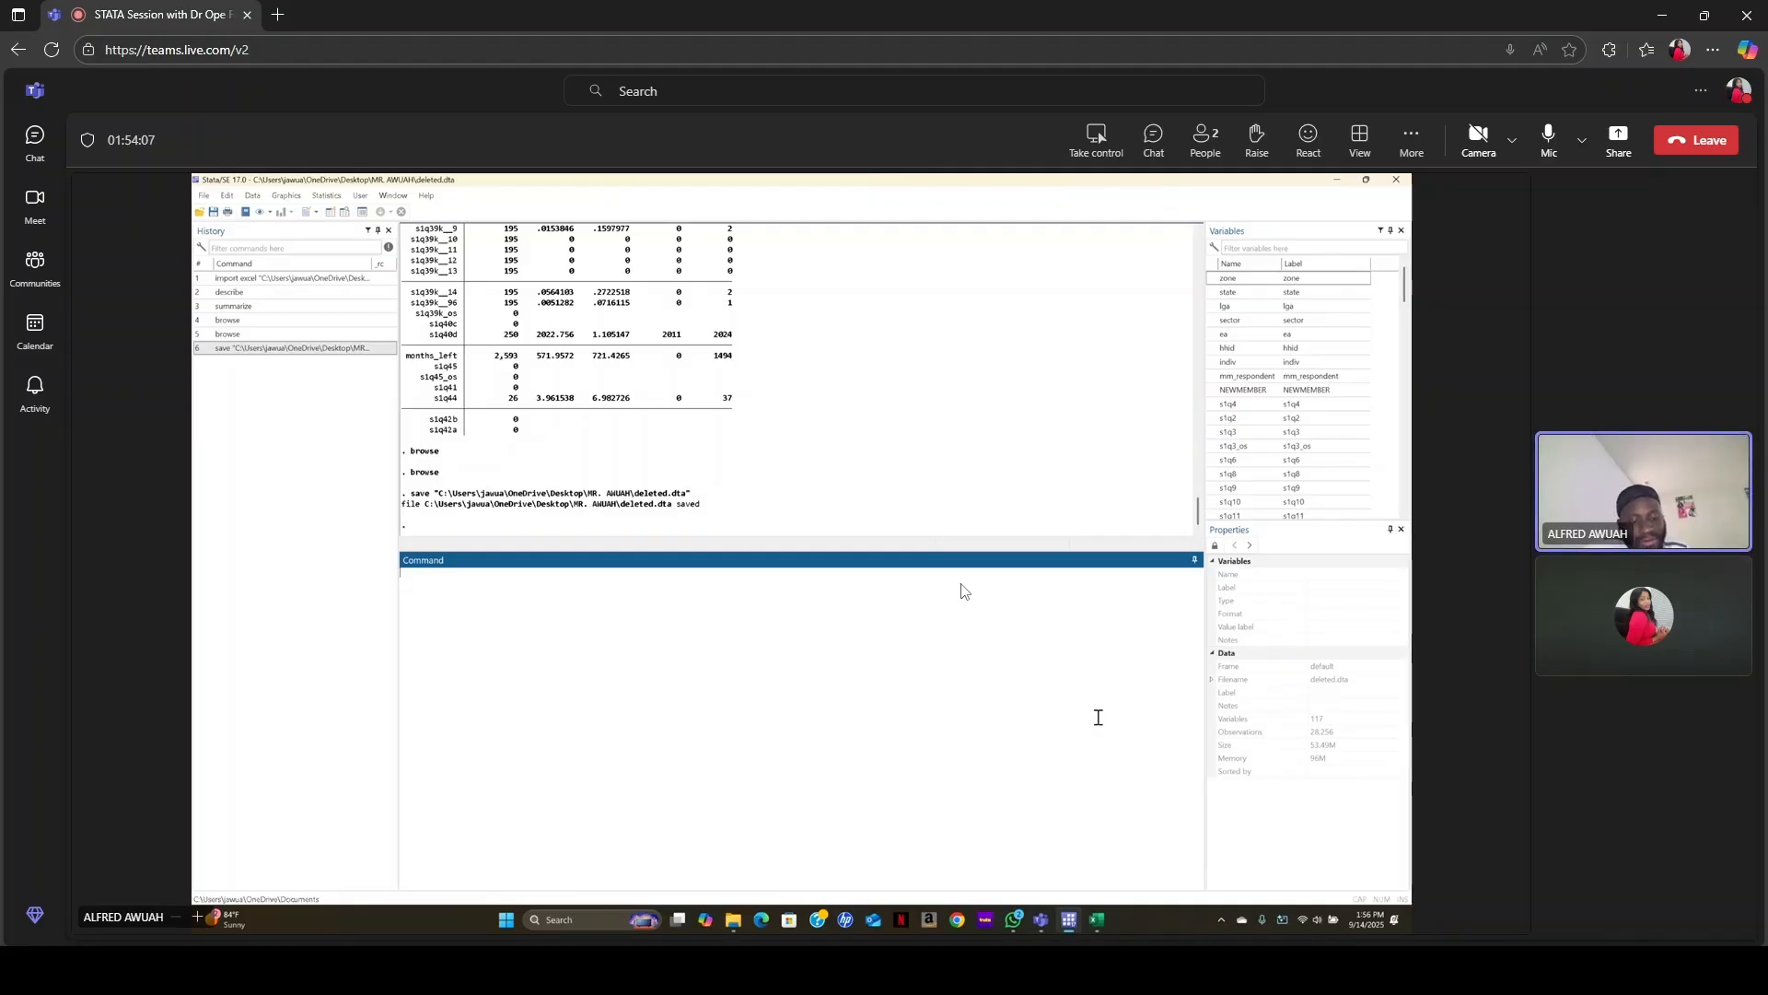
pyautogui.hotkey('ctrl', 's')
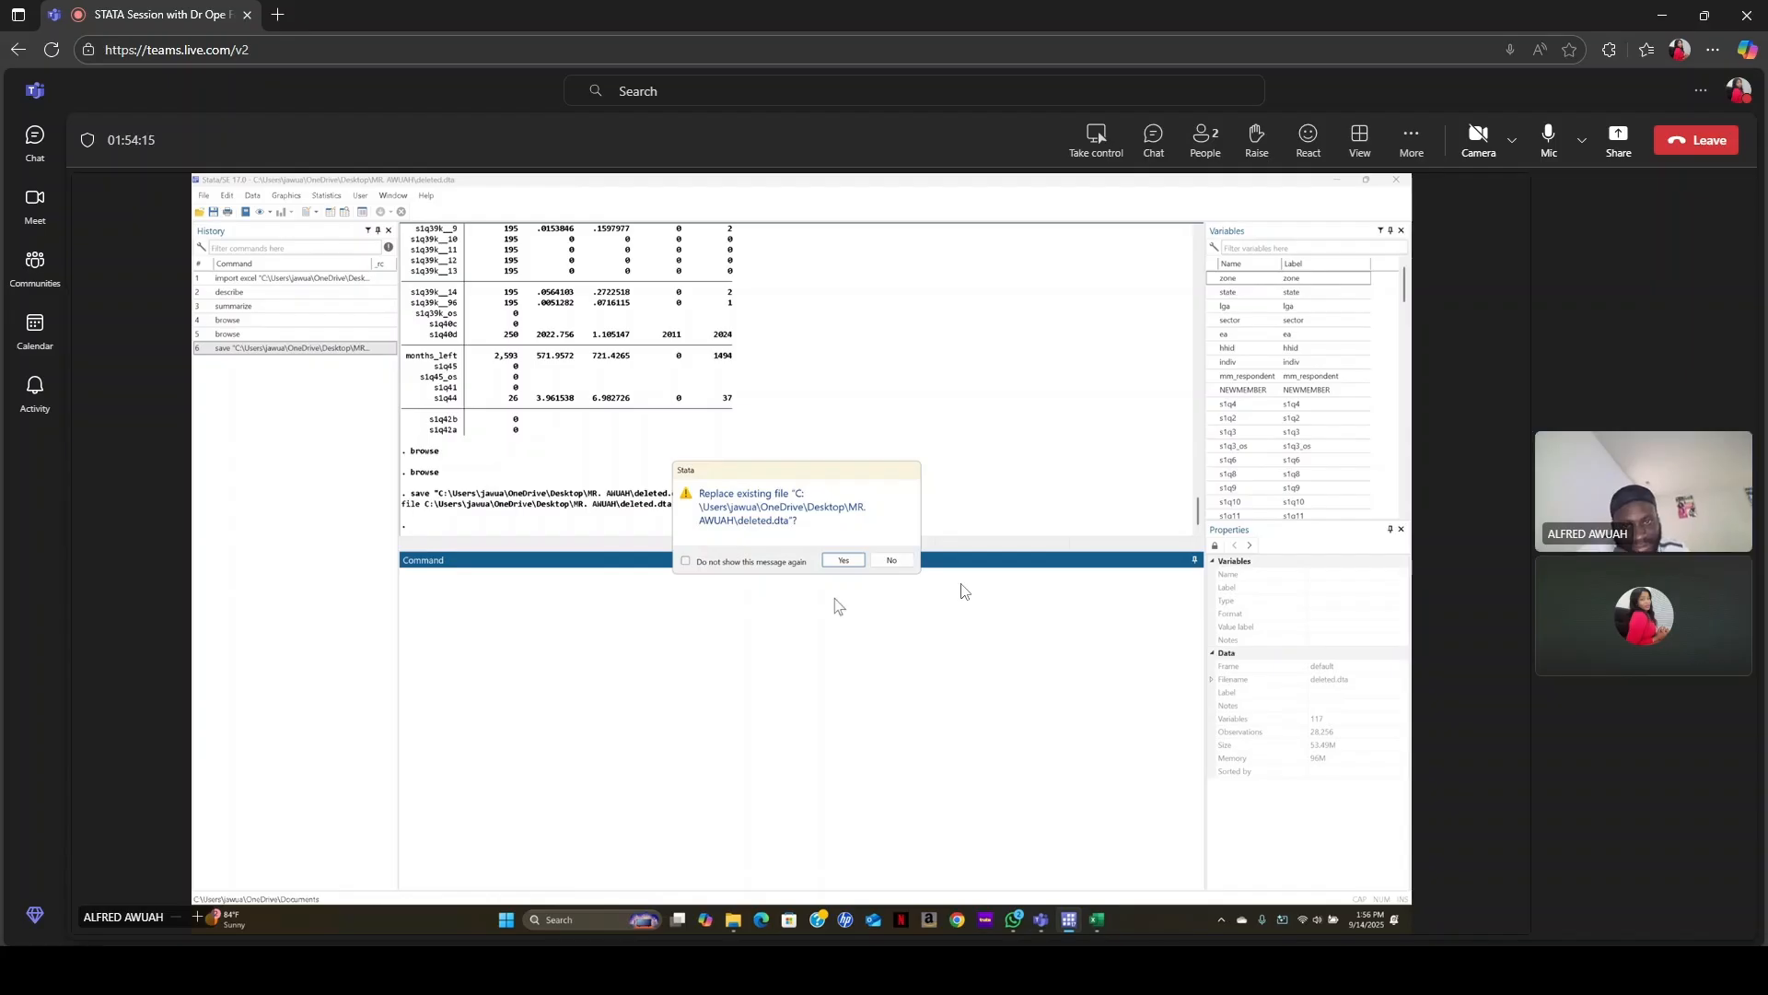
pyautogui.click(843, 561)
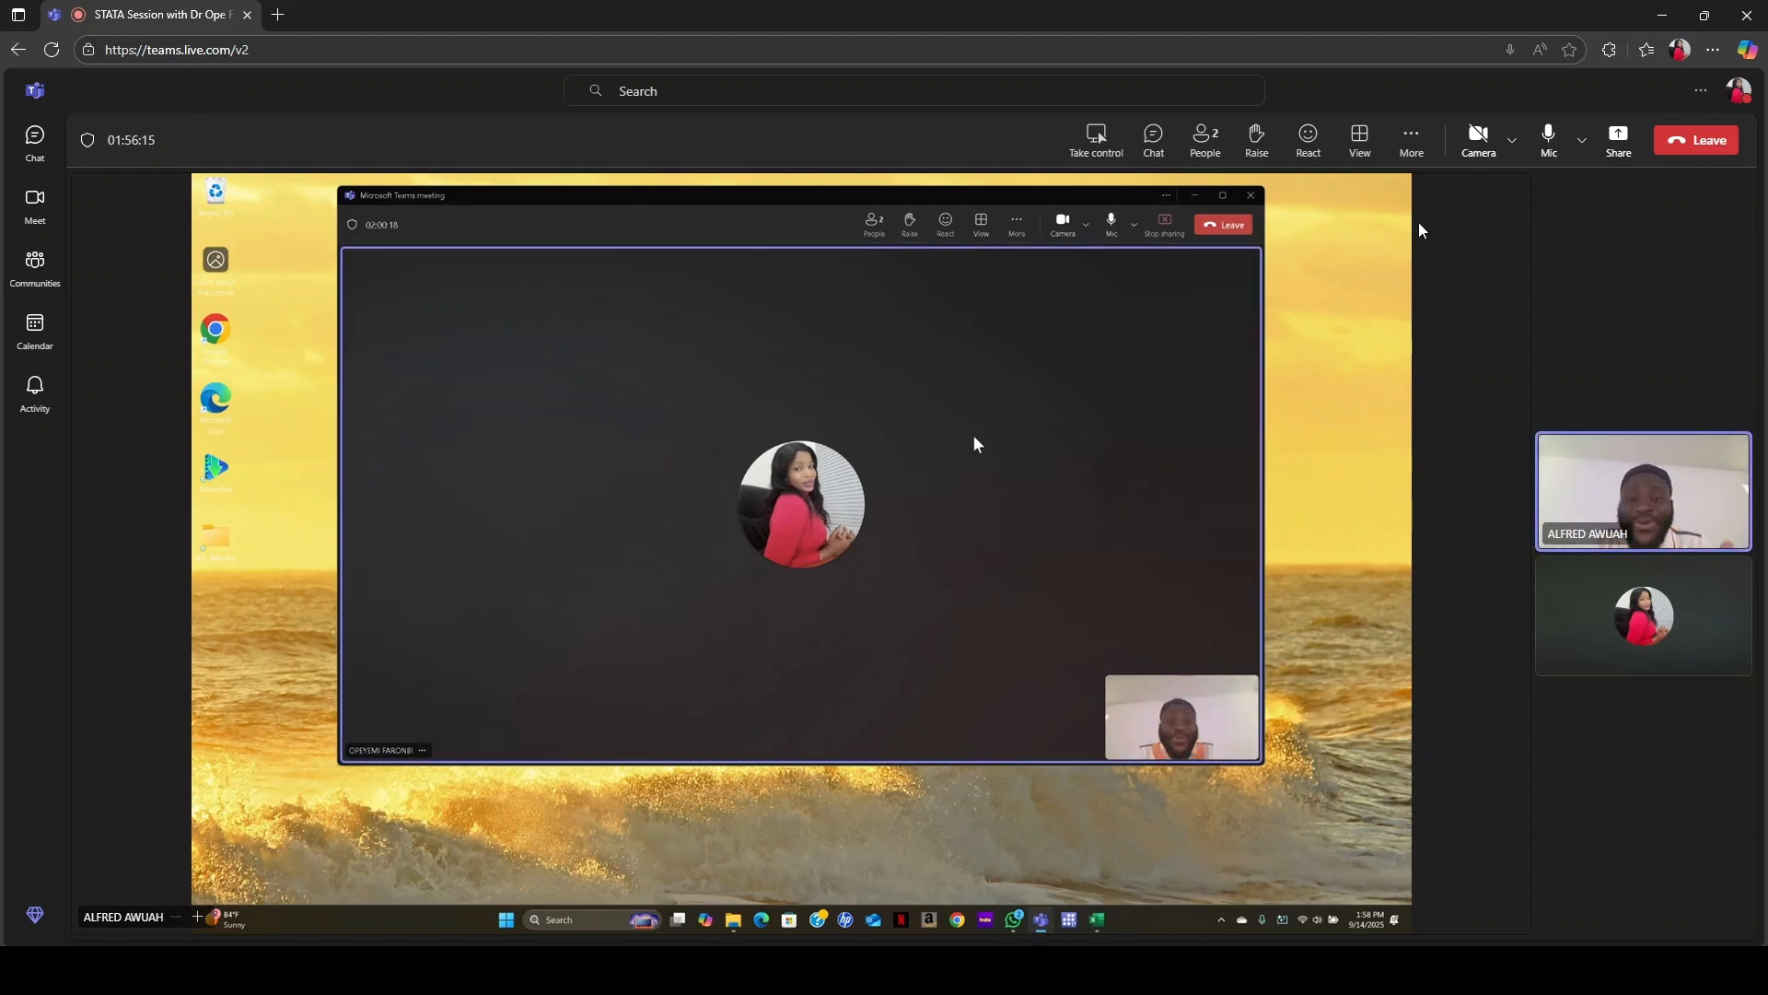
pyautogui.click(1484, 146)
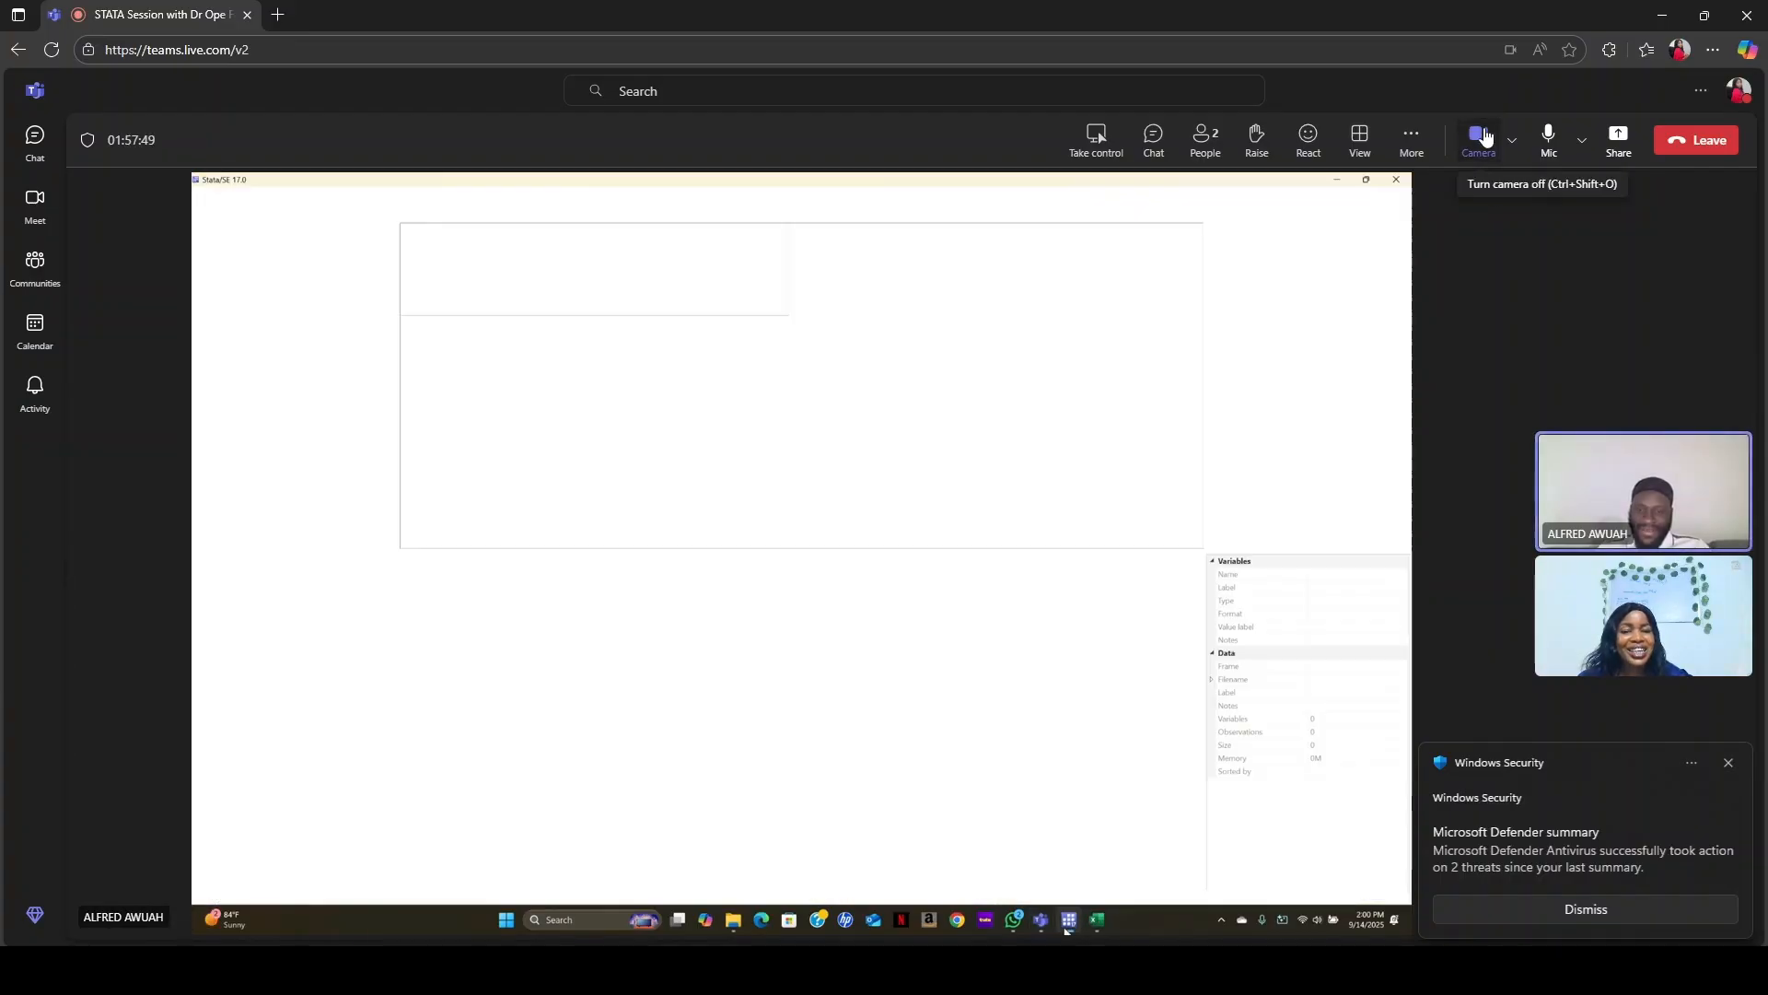
pyautogui.click(1485, 136)
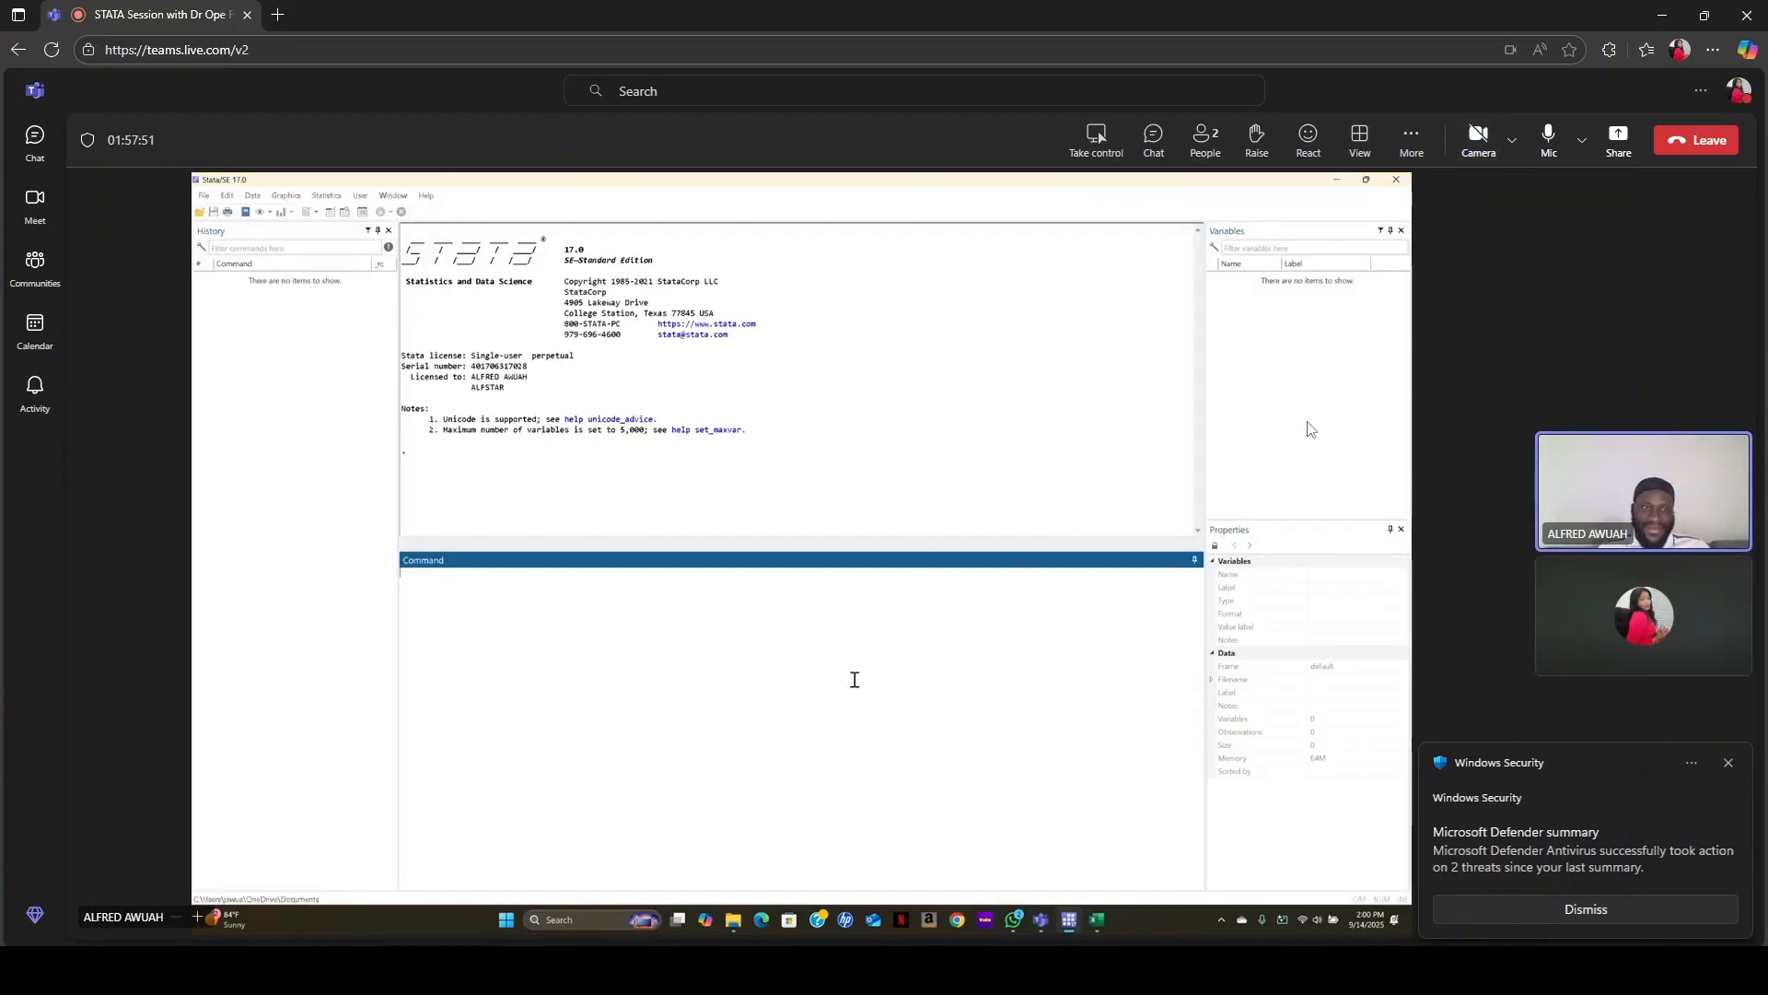